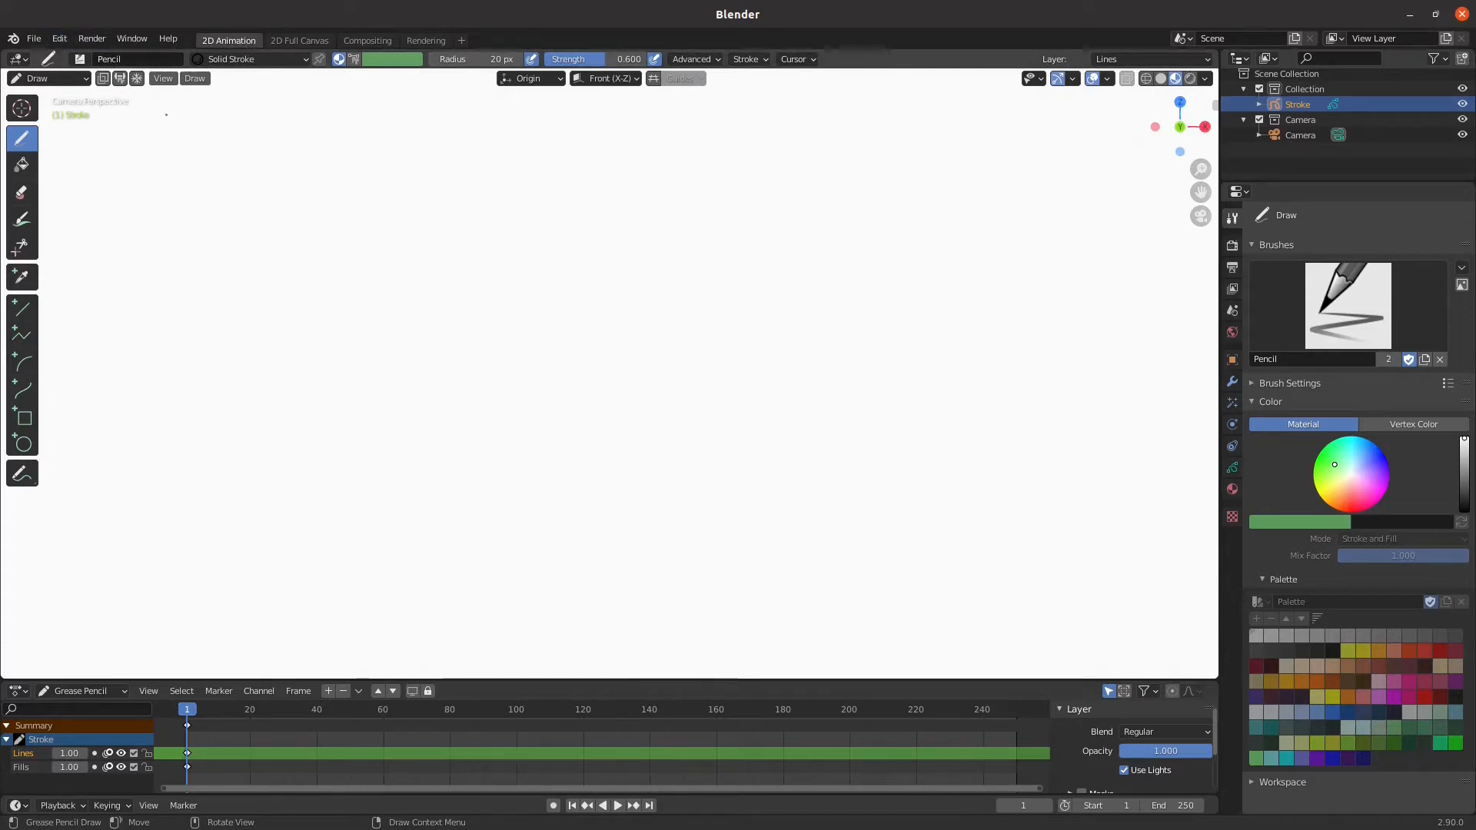
Toggle the viewport out of the camera view to the front orthographic view and back again
click(163, 79)
mouse_move(219, 256)
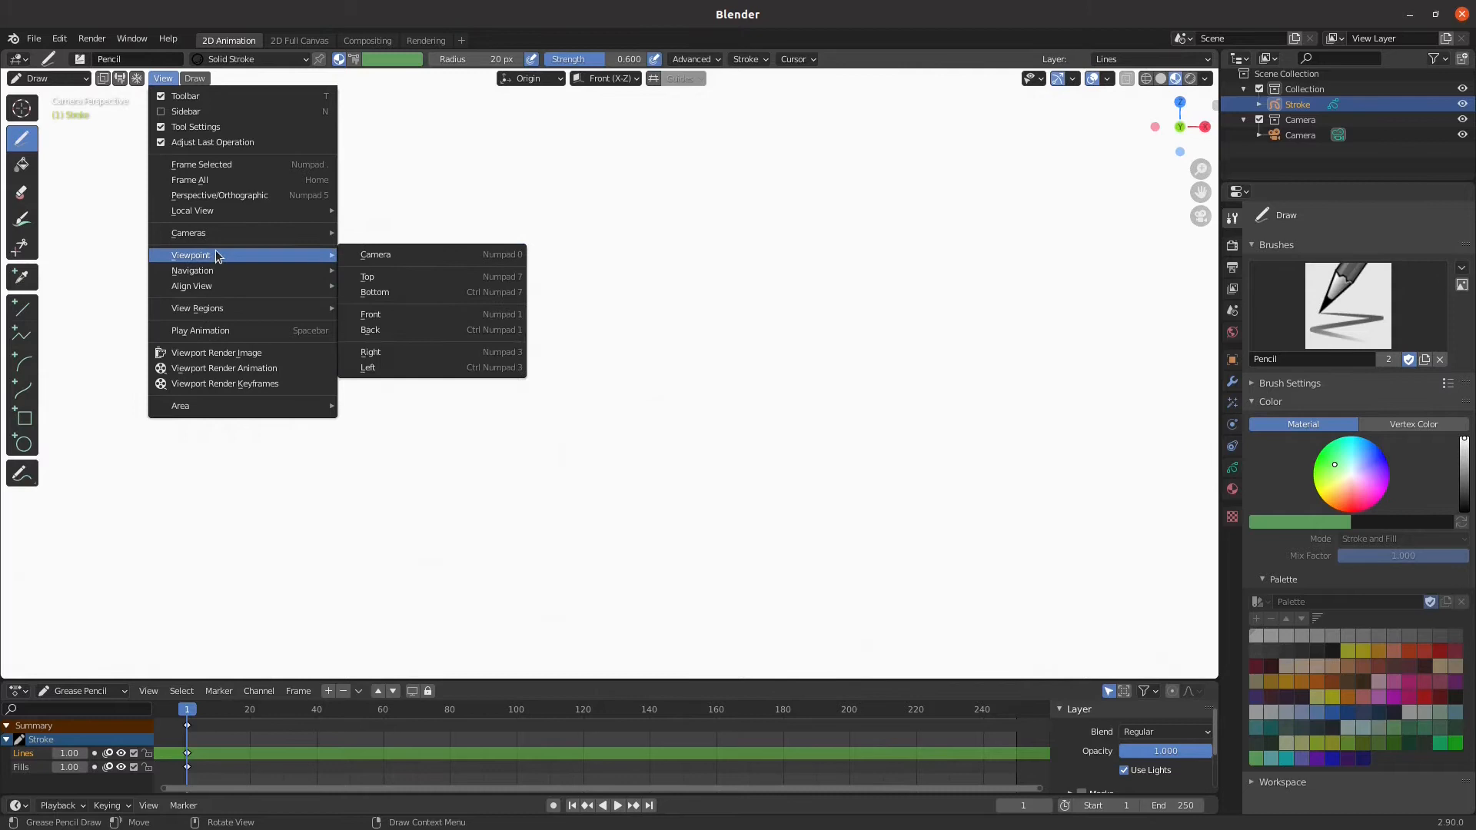
click(400, 255)
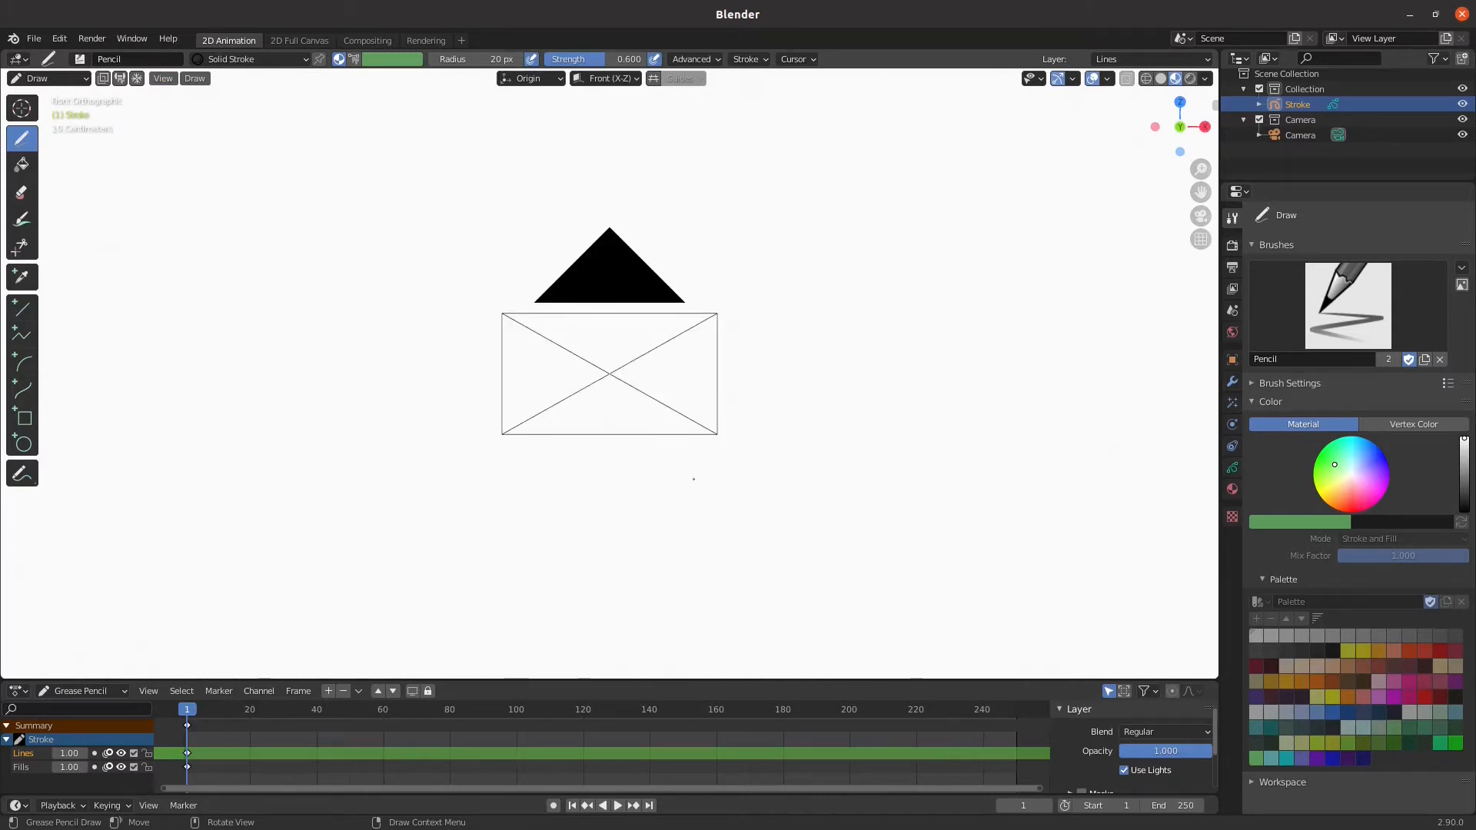
scroll(723, 399, down, 4)
scroll(723, 399, up, 3)
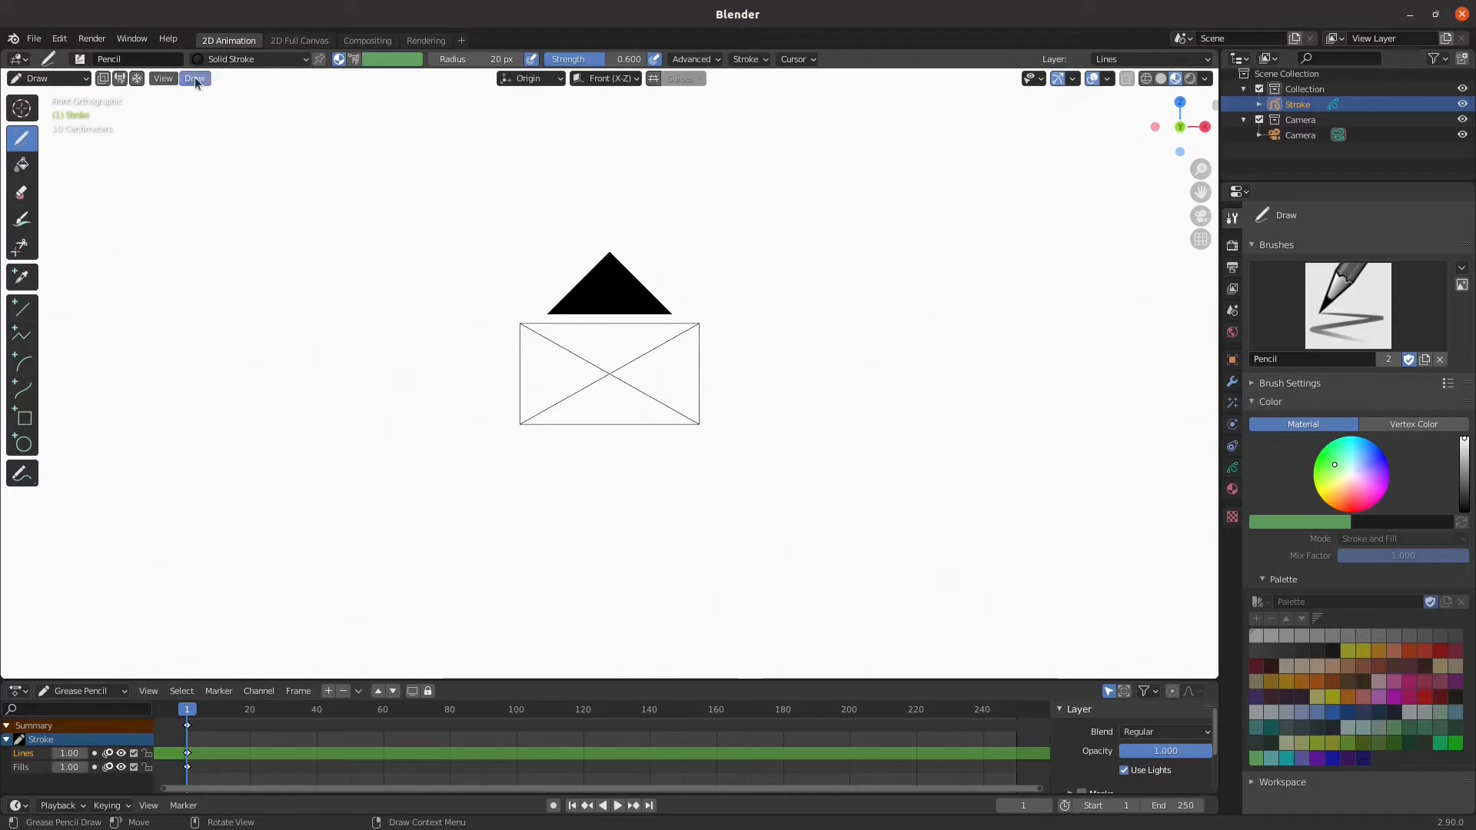
click(163, 77)
mouse_move(240, 257)
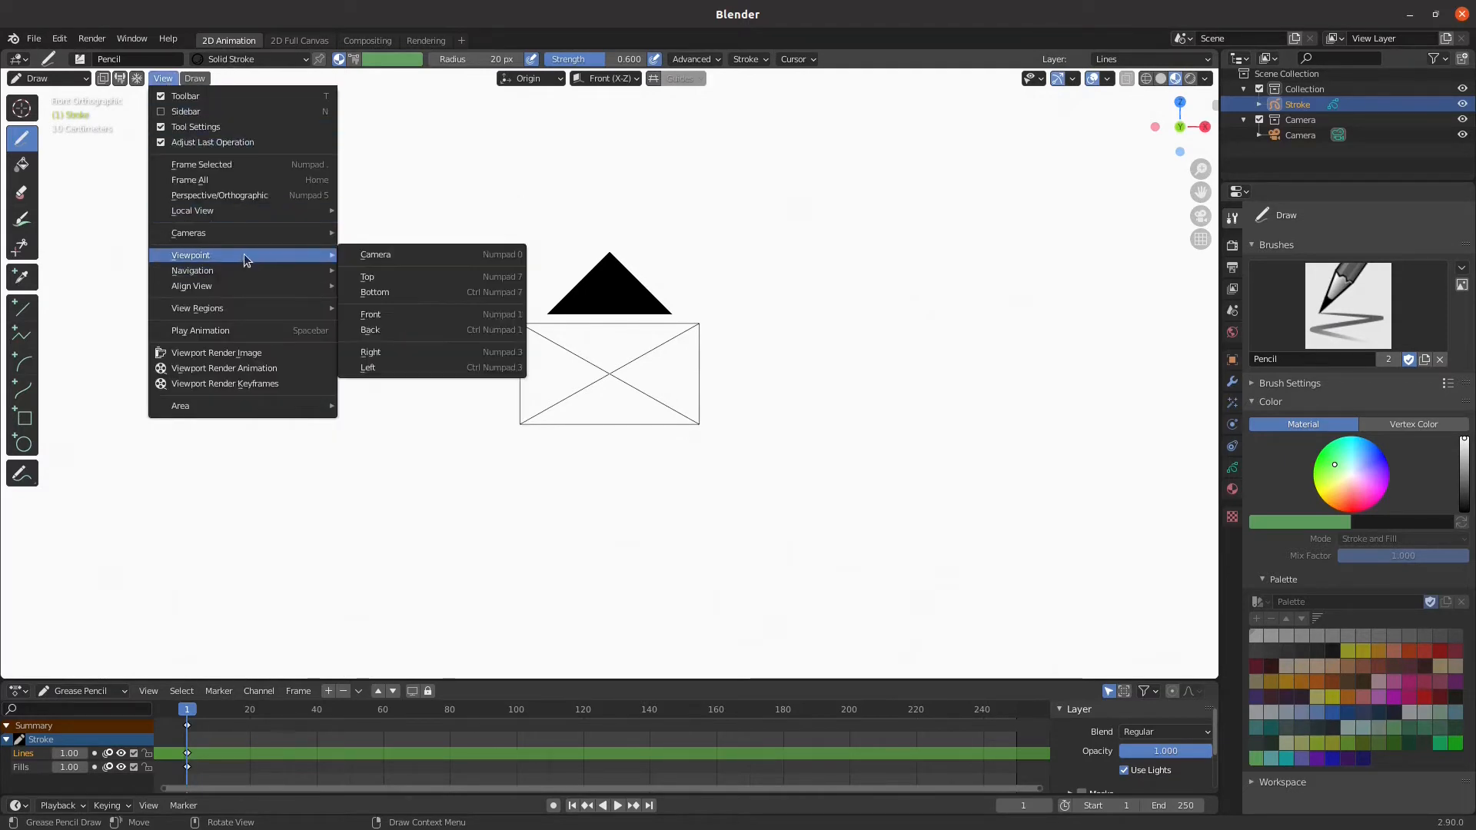
click(451, 257)
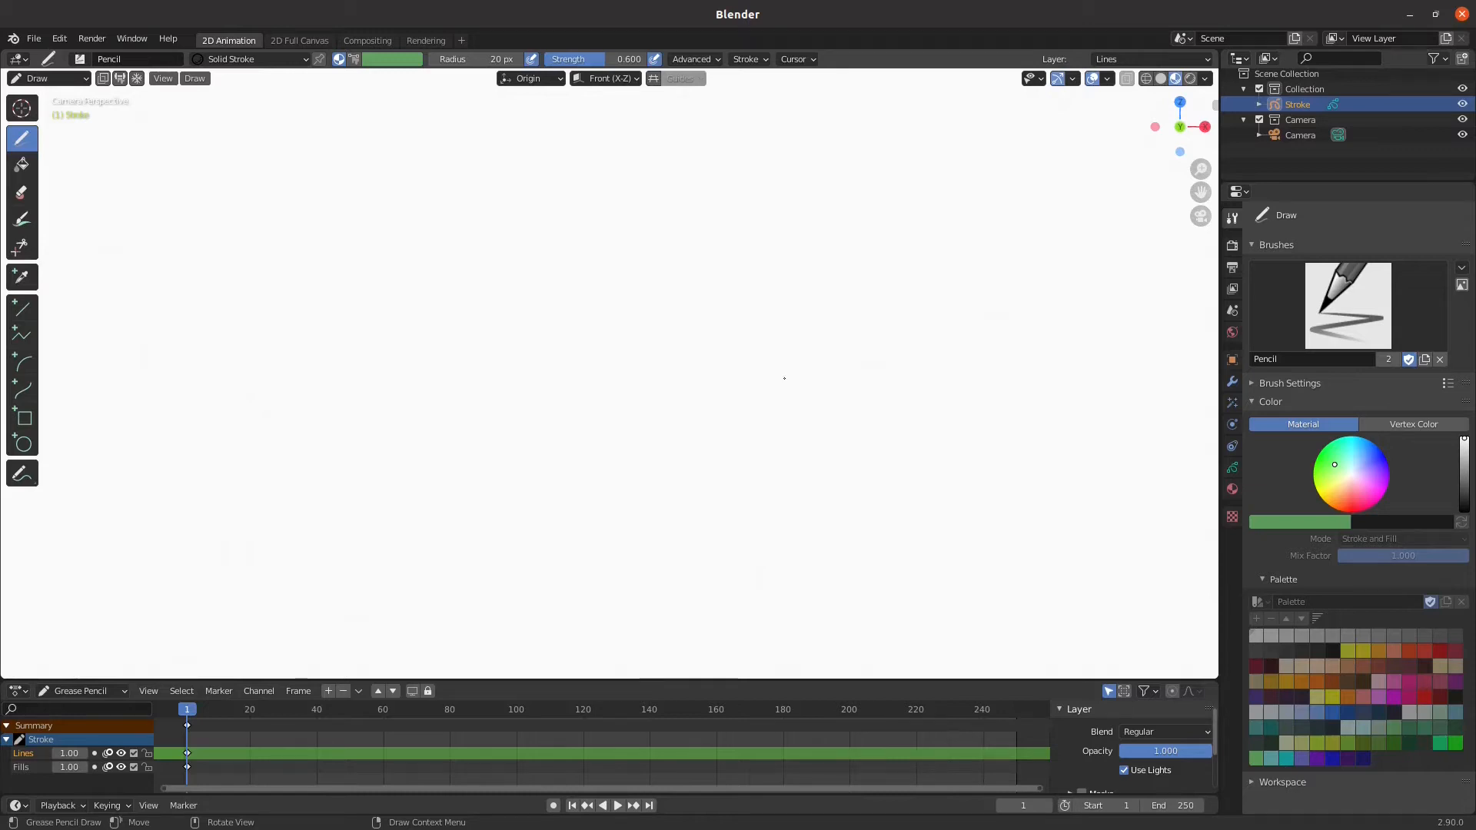
Zoom the camera view out until the whole camera frame fits within the viewport with a margin around it
scroll(785, 378, down, 5)
scroll(784, 378, up, 2)
scroll(784, 378, down, 1)
scroll(784, 379, down, 1)
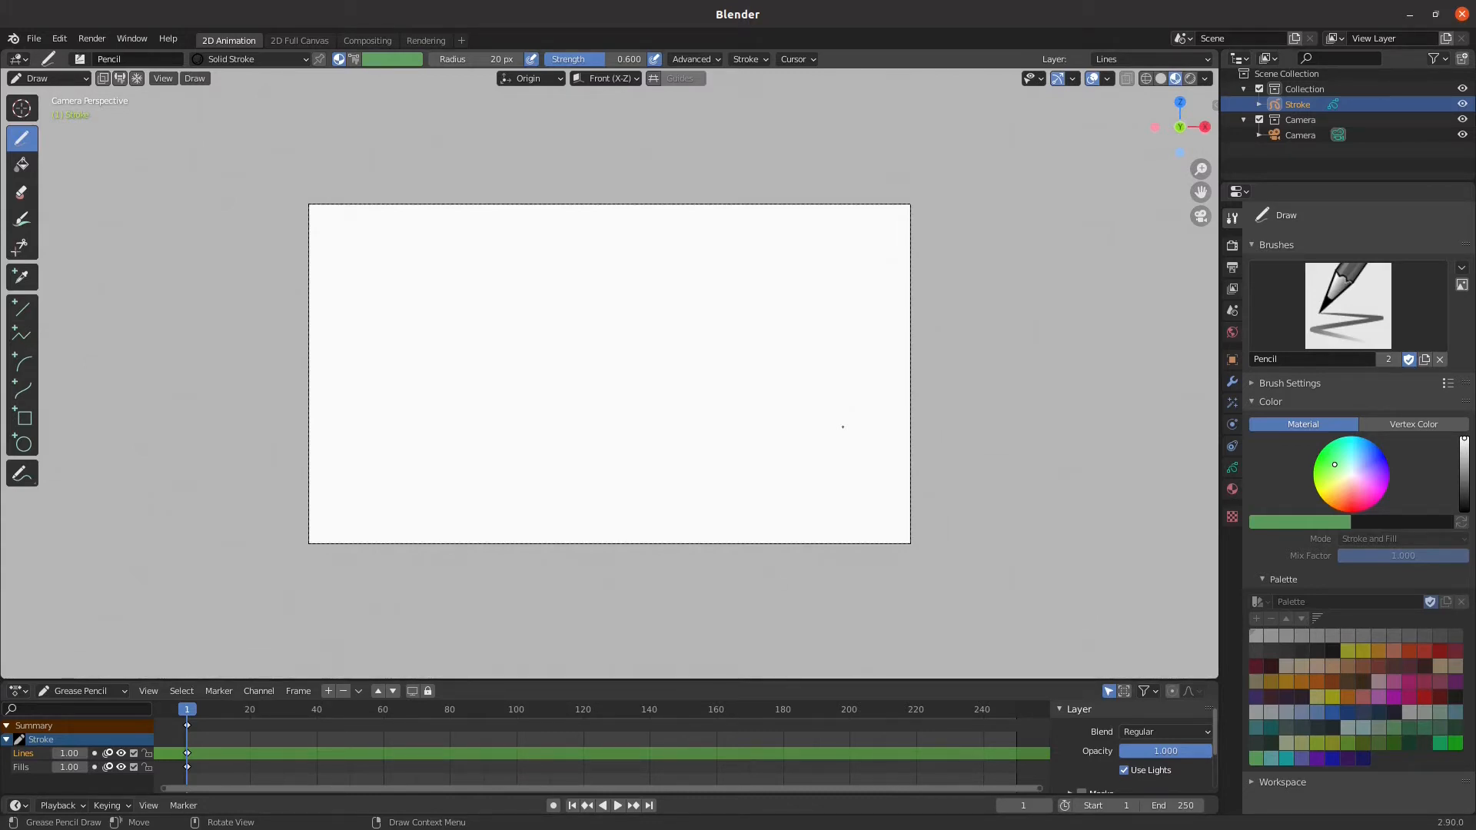
scroll(843, 427, up, 1)
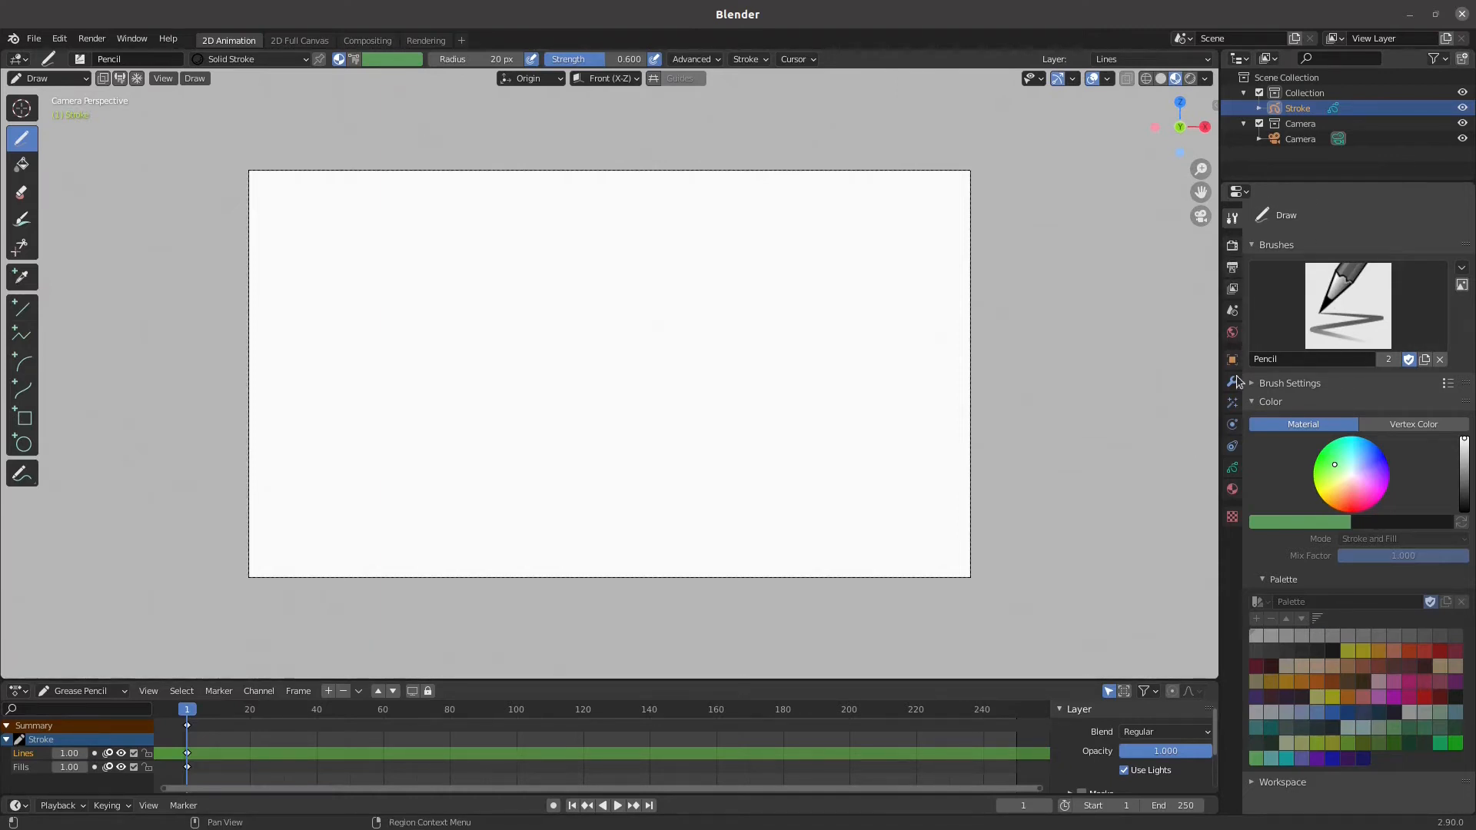
Switch the viewport from Draw mode to Object Mode
click(1232, 491)
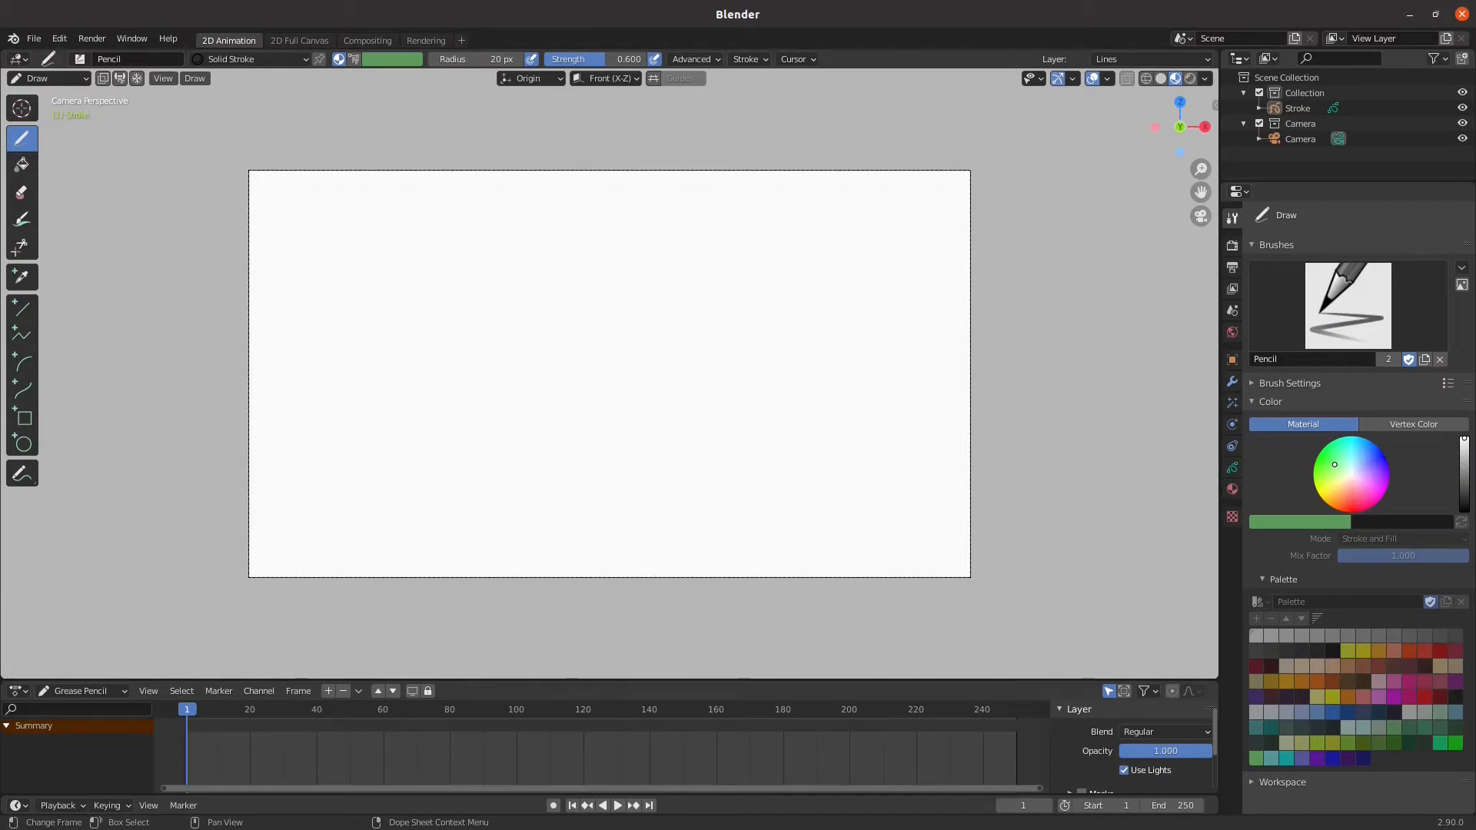
click(61, 78)
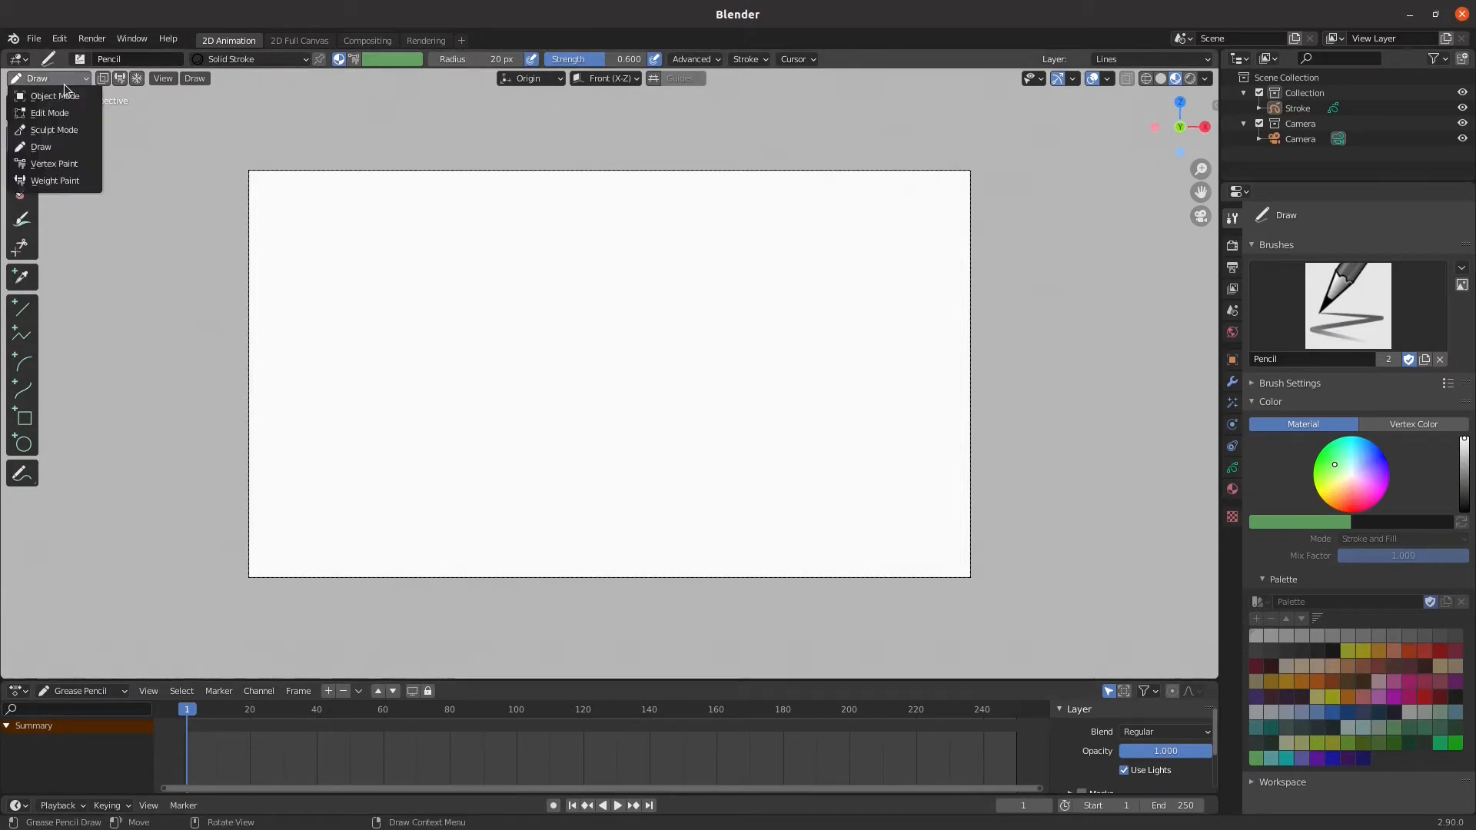
click(64, 96)
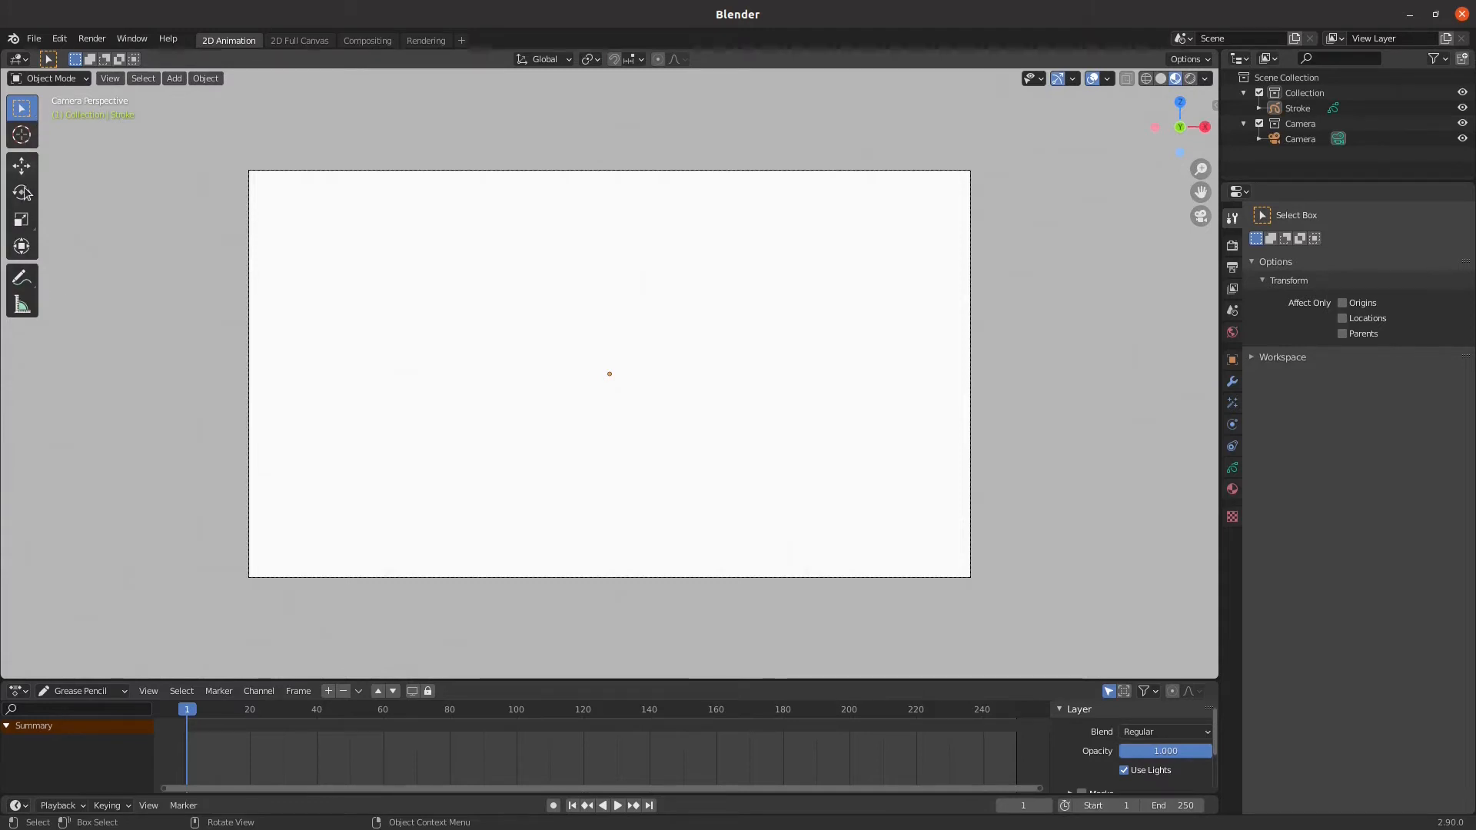
click(183, 85)
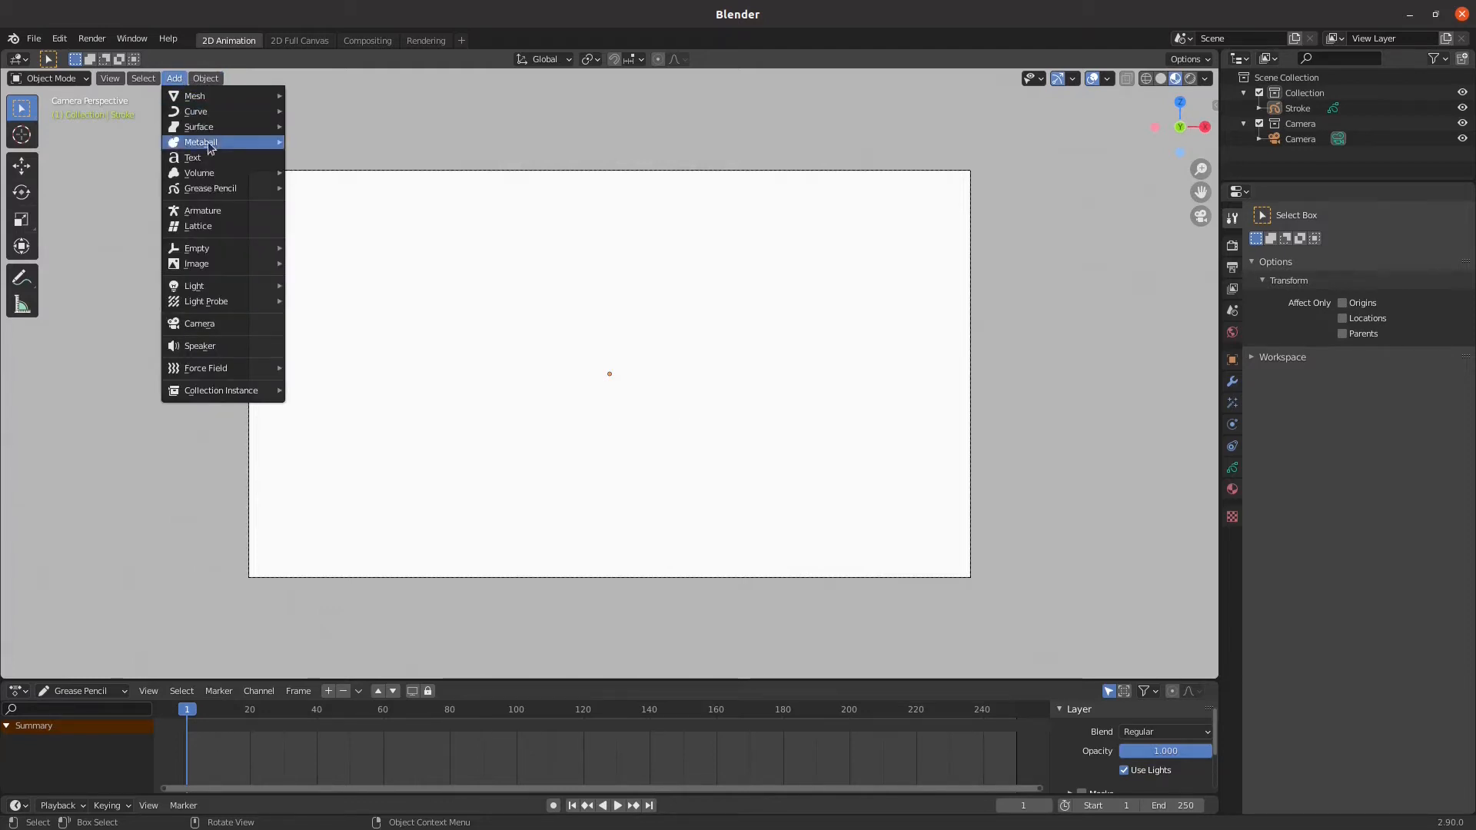
key(Escape)
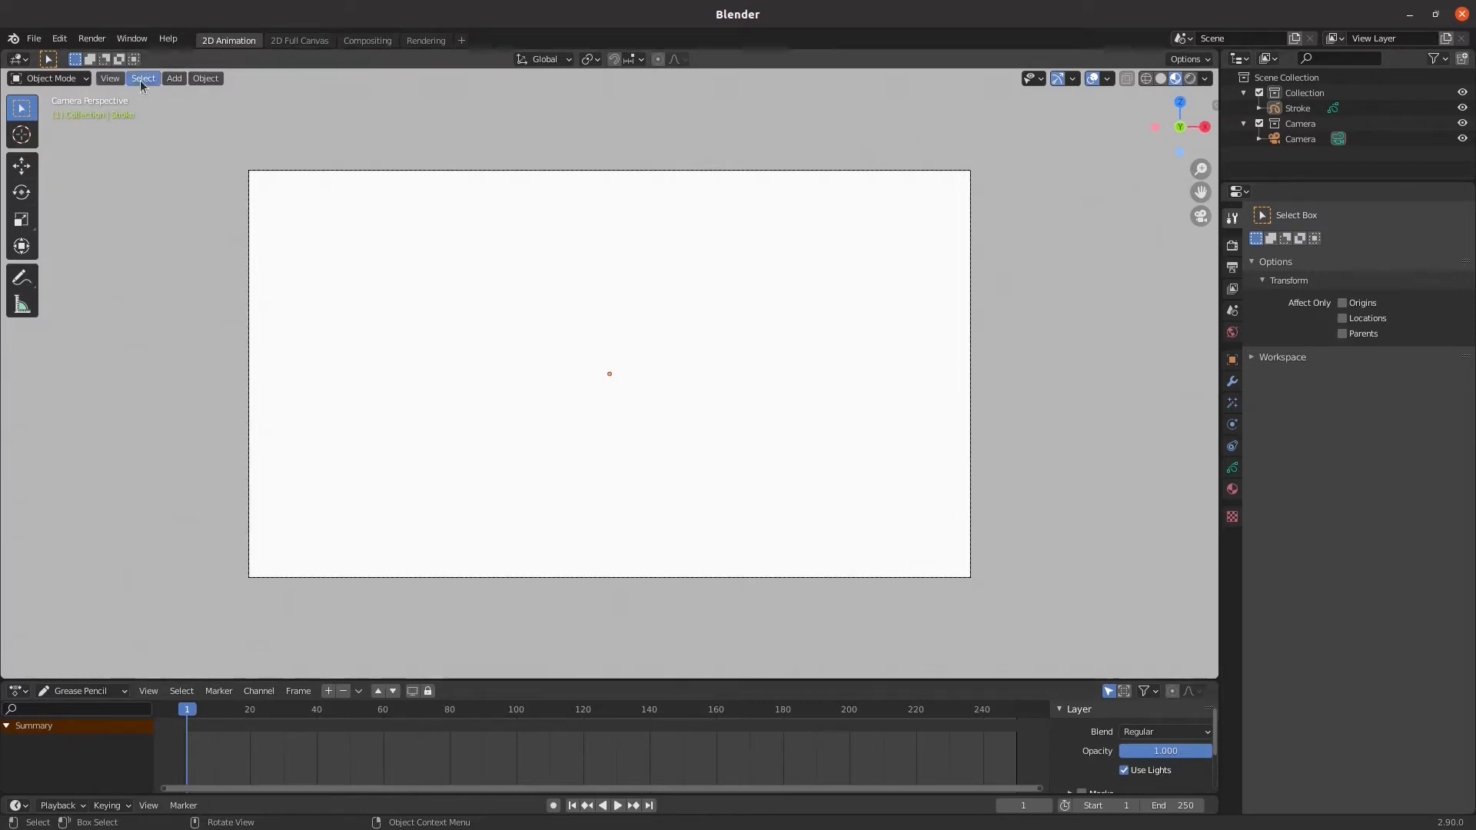
click(174, 77)
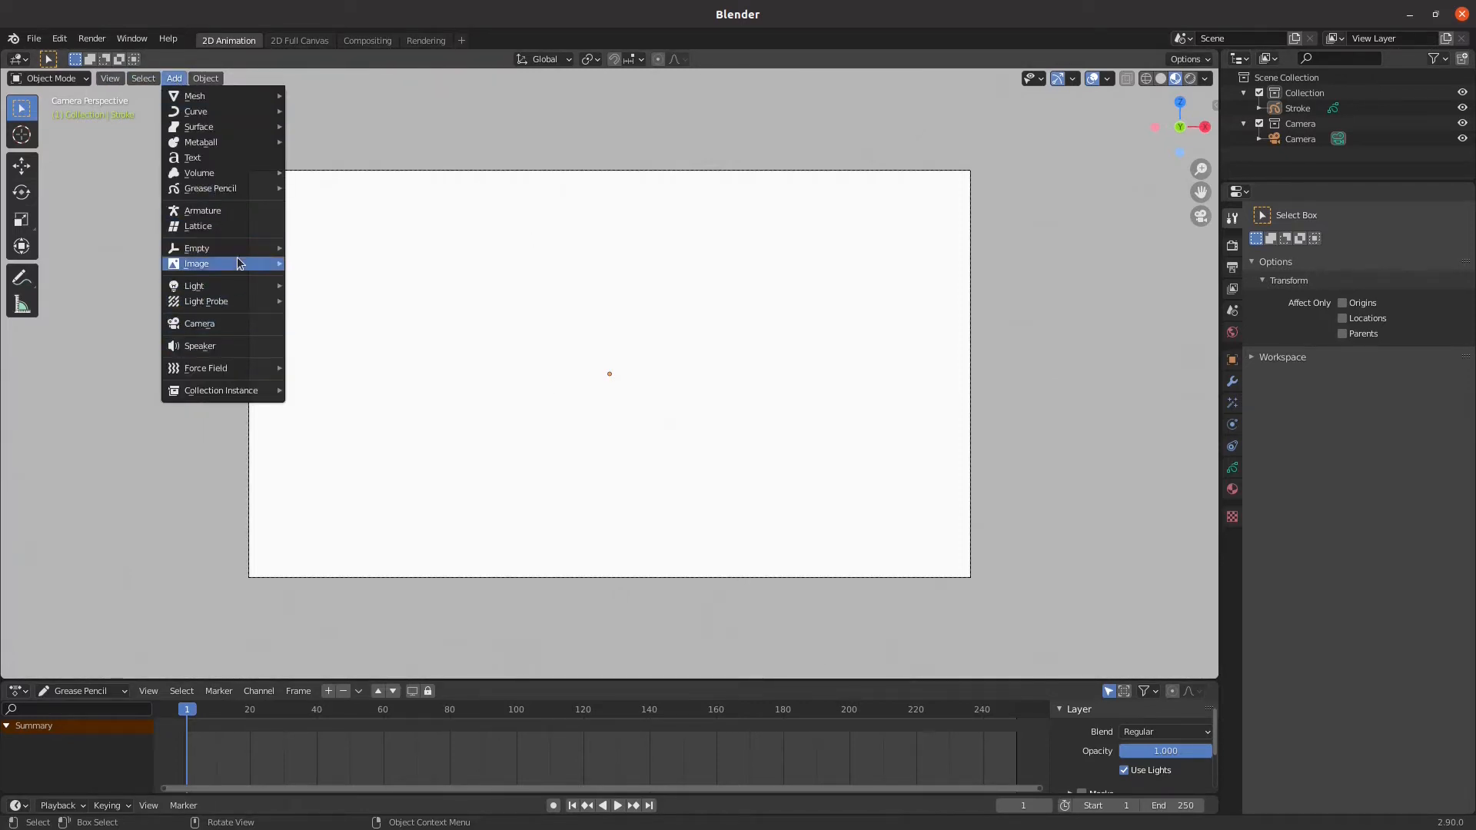
mouse_move(238, 267)
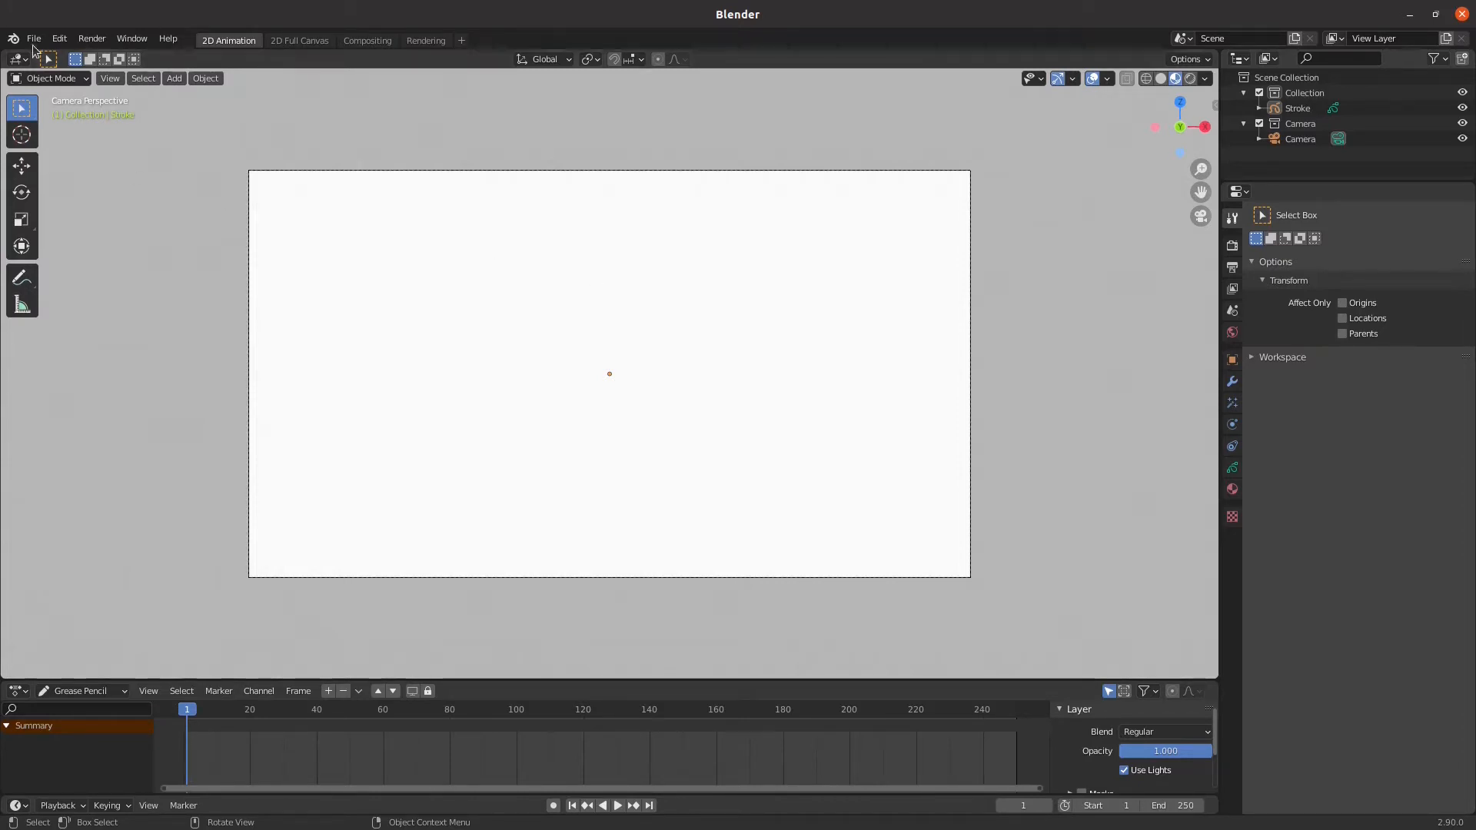
Find the Import Images as Planes add-on in the preferences by searching for "image", enable it and close the preferences
click(61, 38)
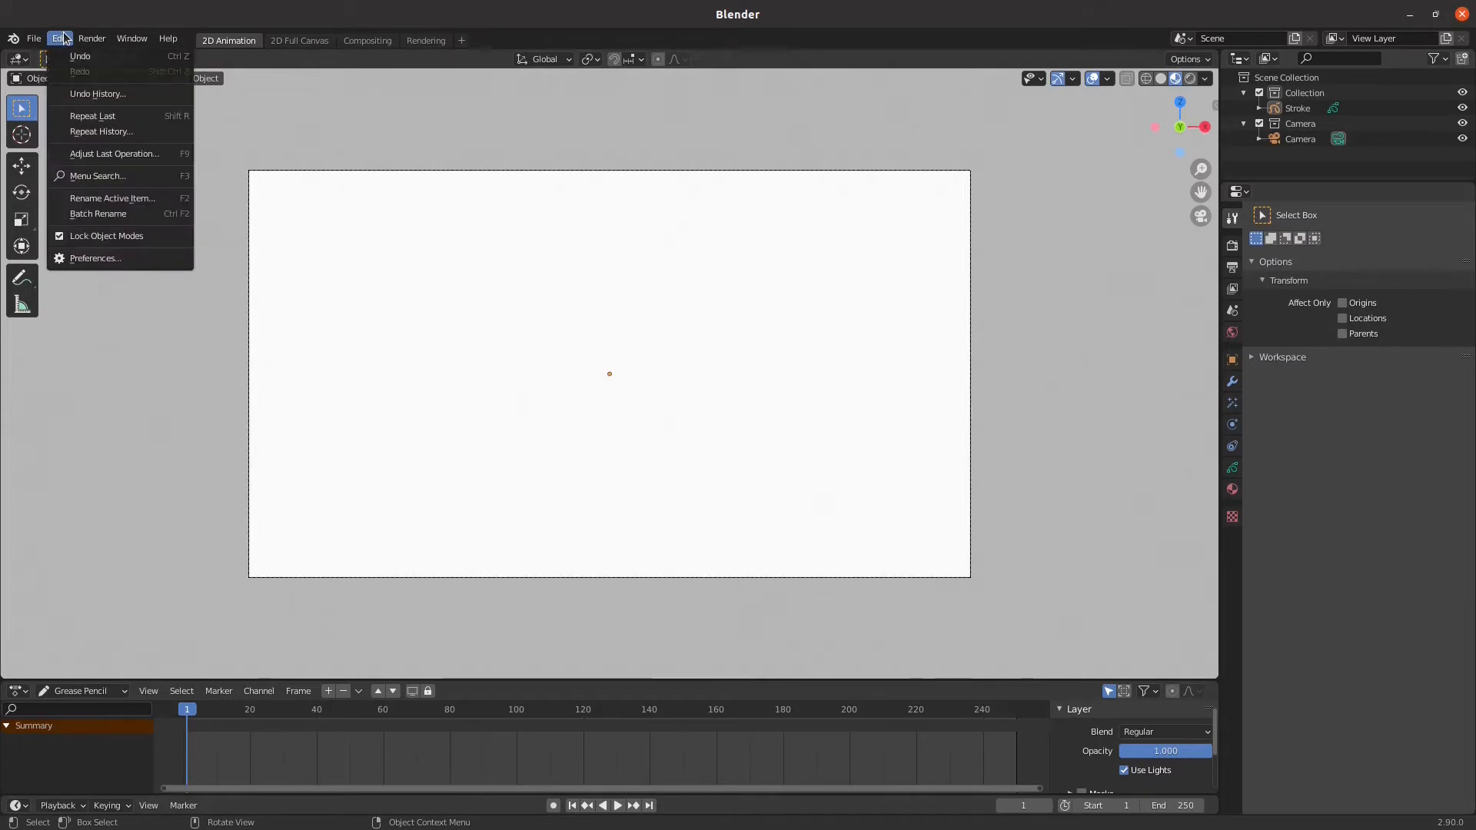
click(108, 254)
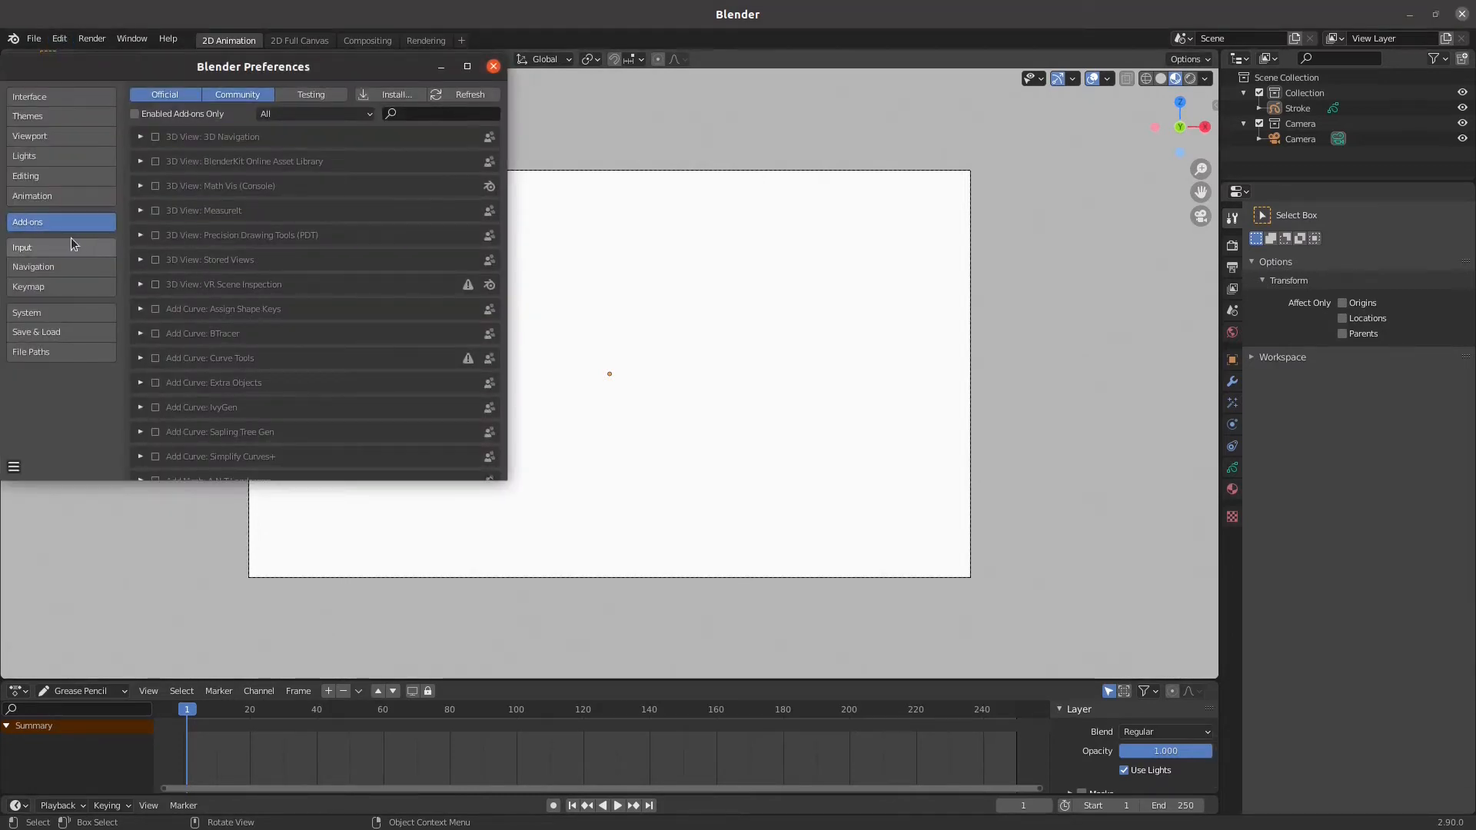
click(450, 116)
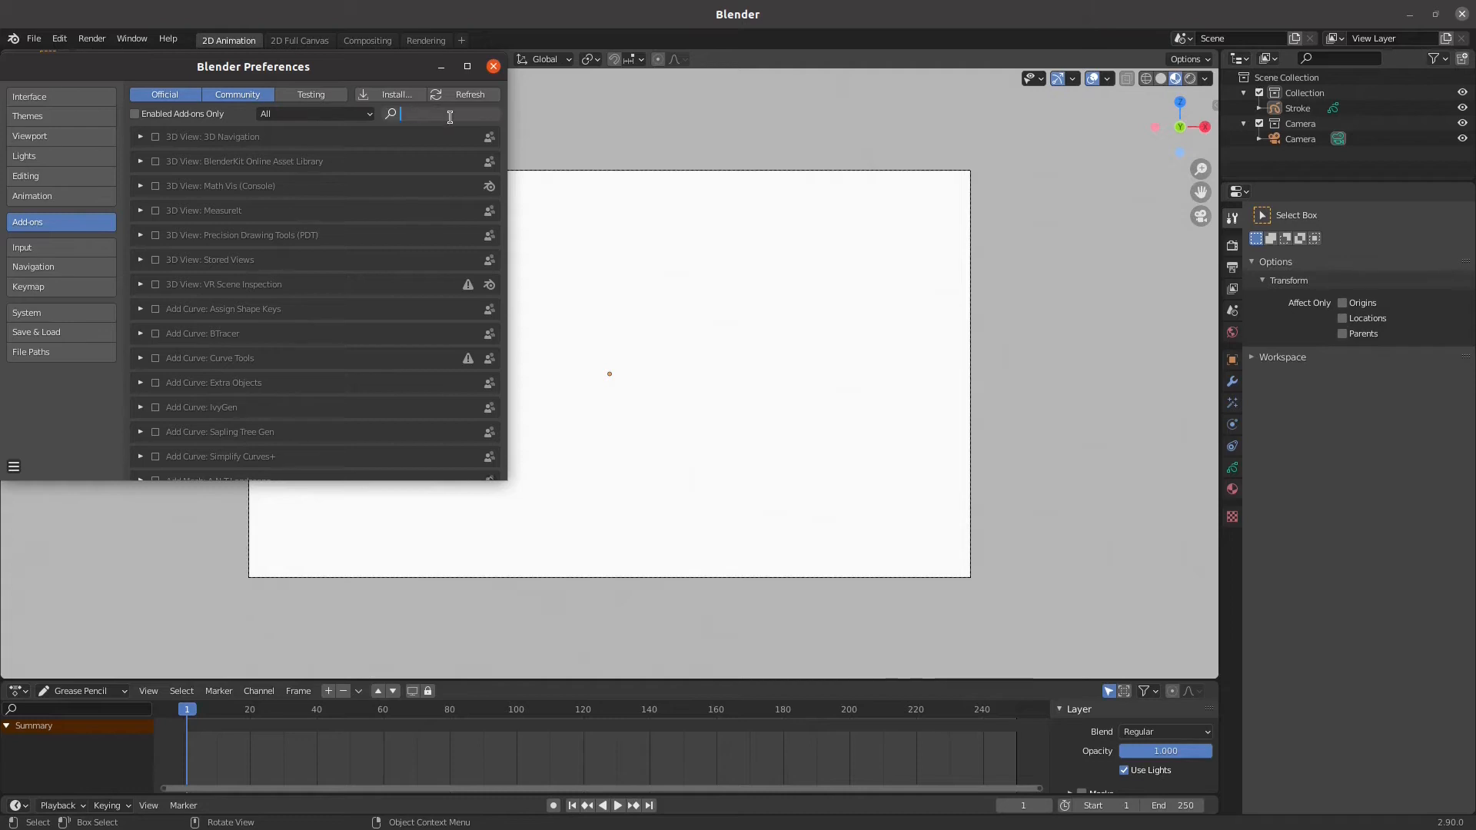
text(image)
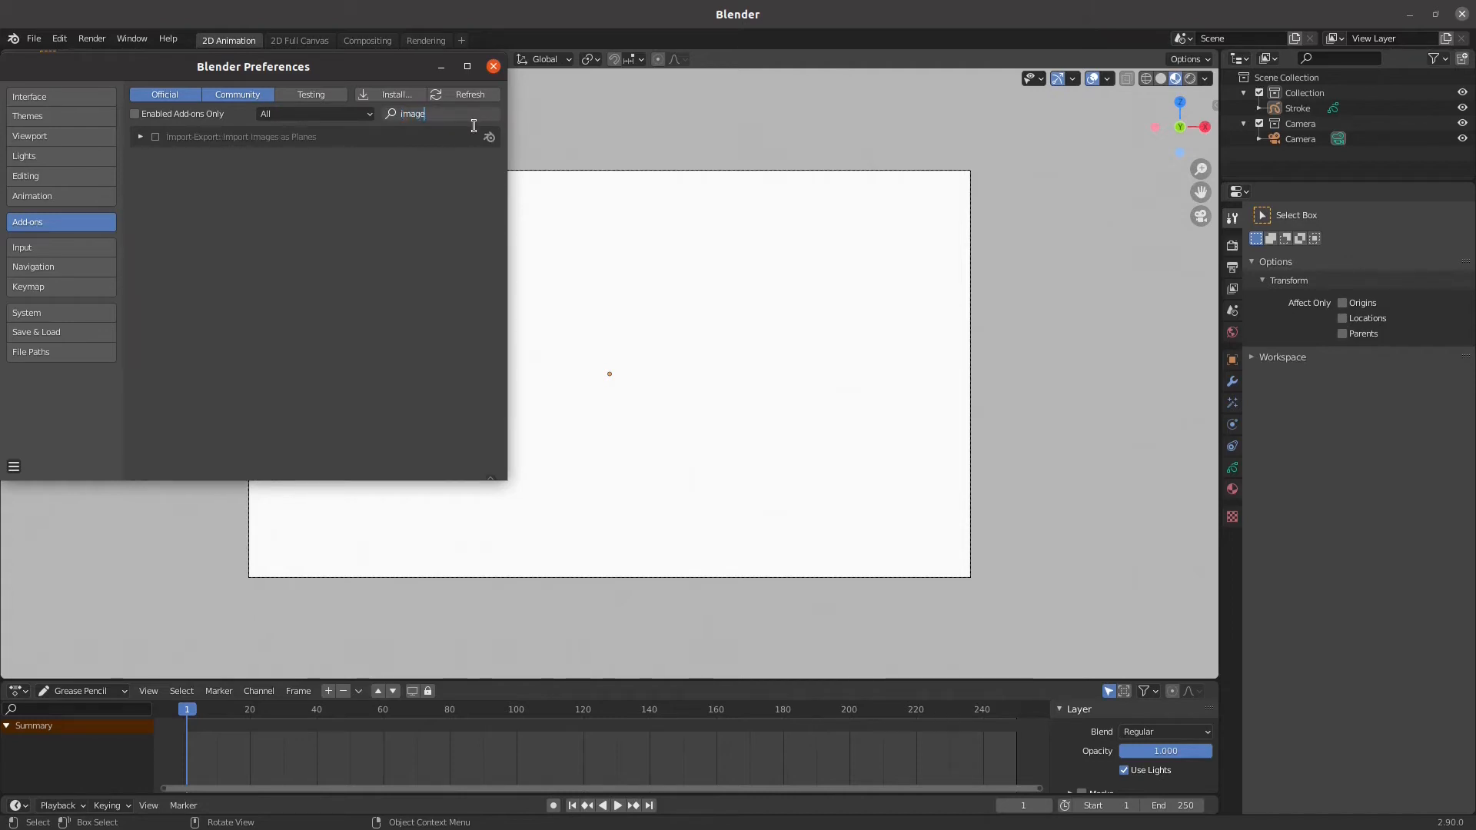
click(141, 141)
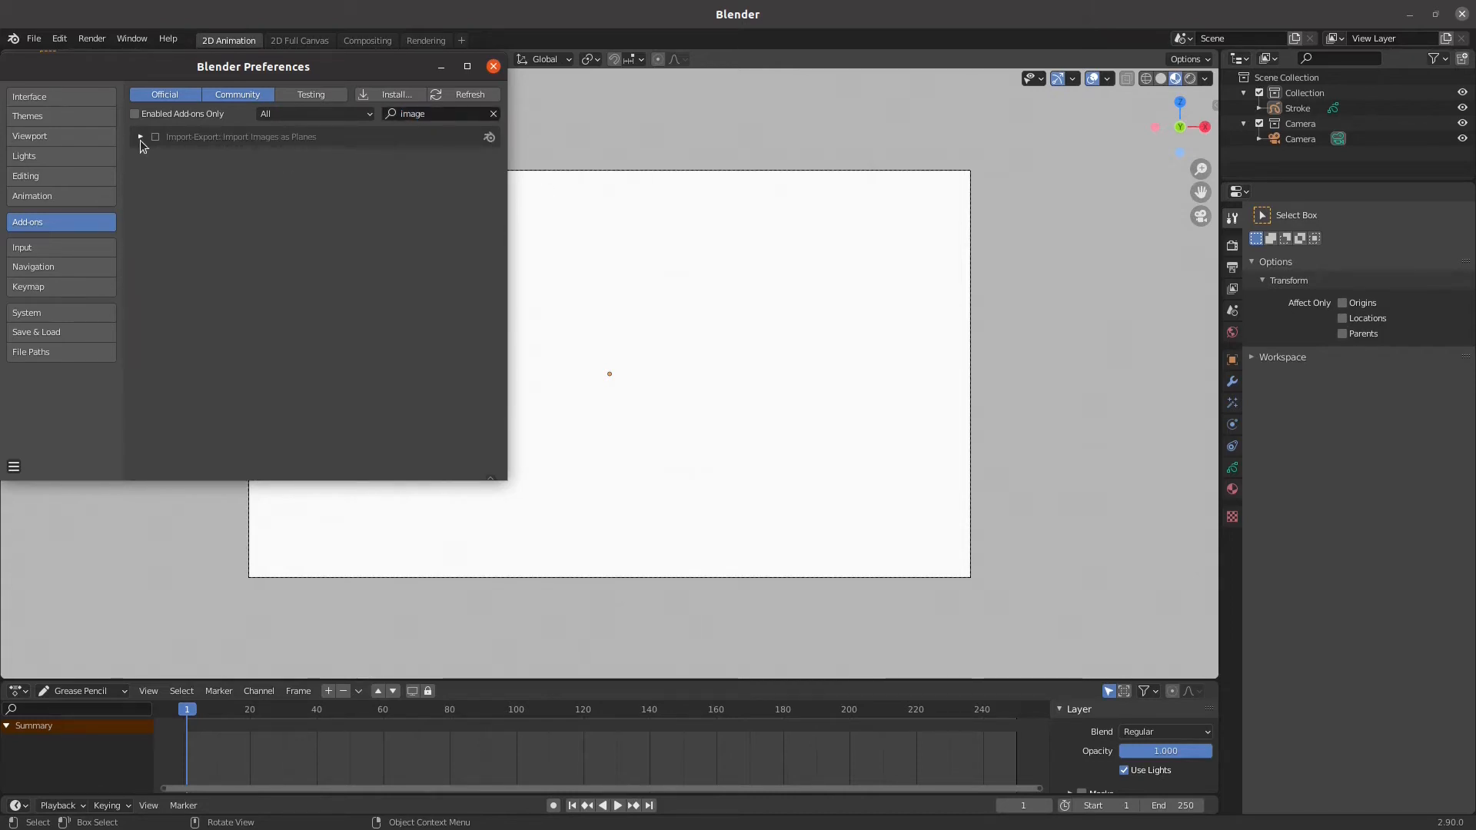
click(141, 139)
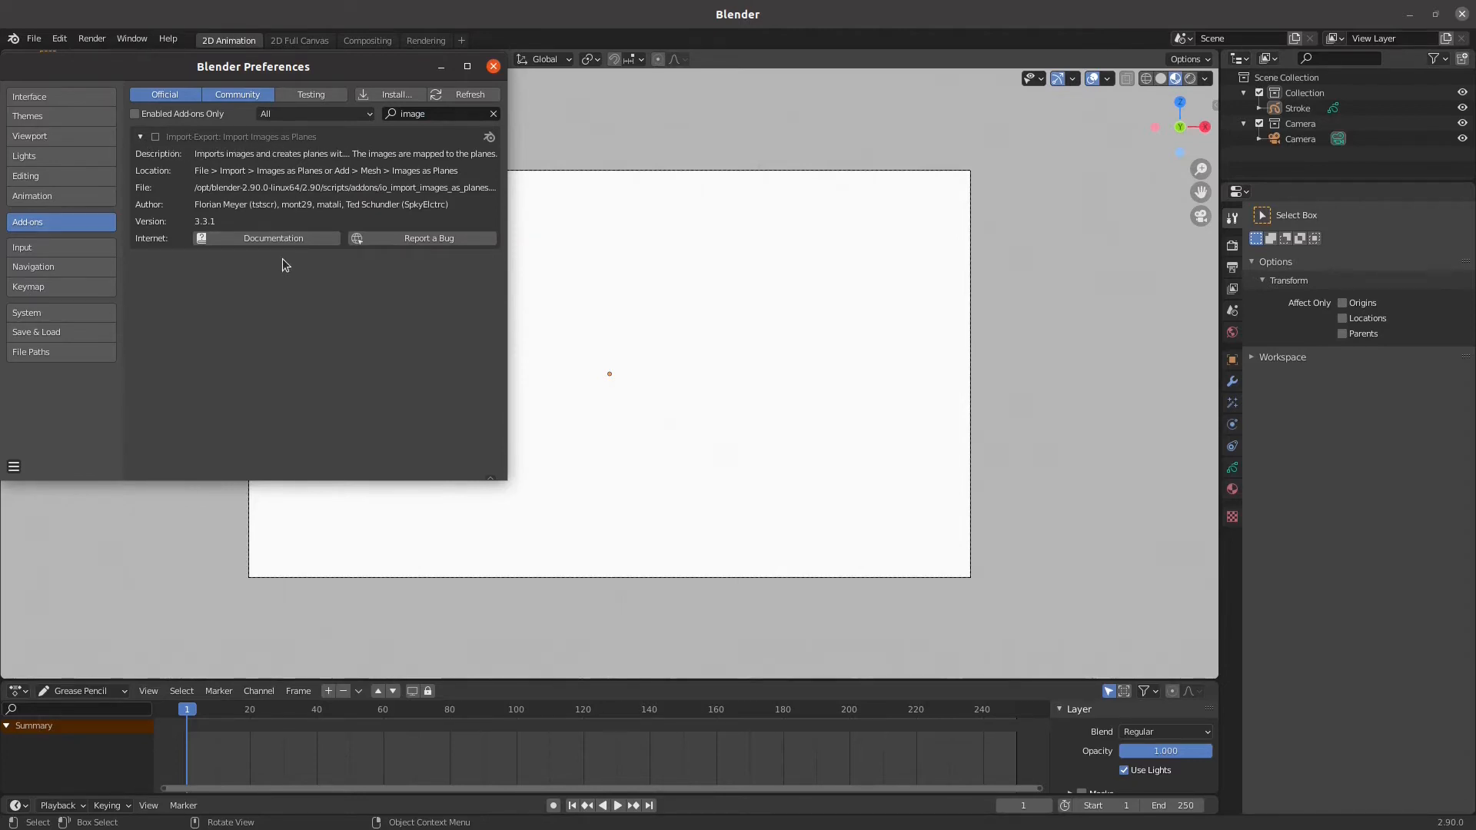
click(156, 139)
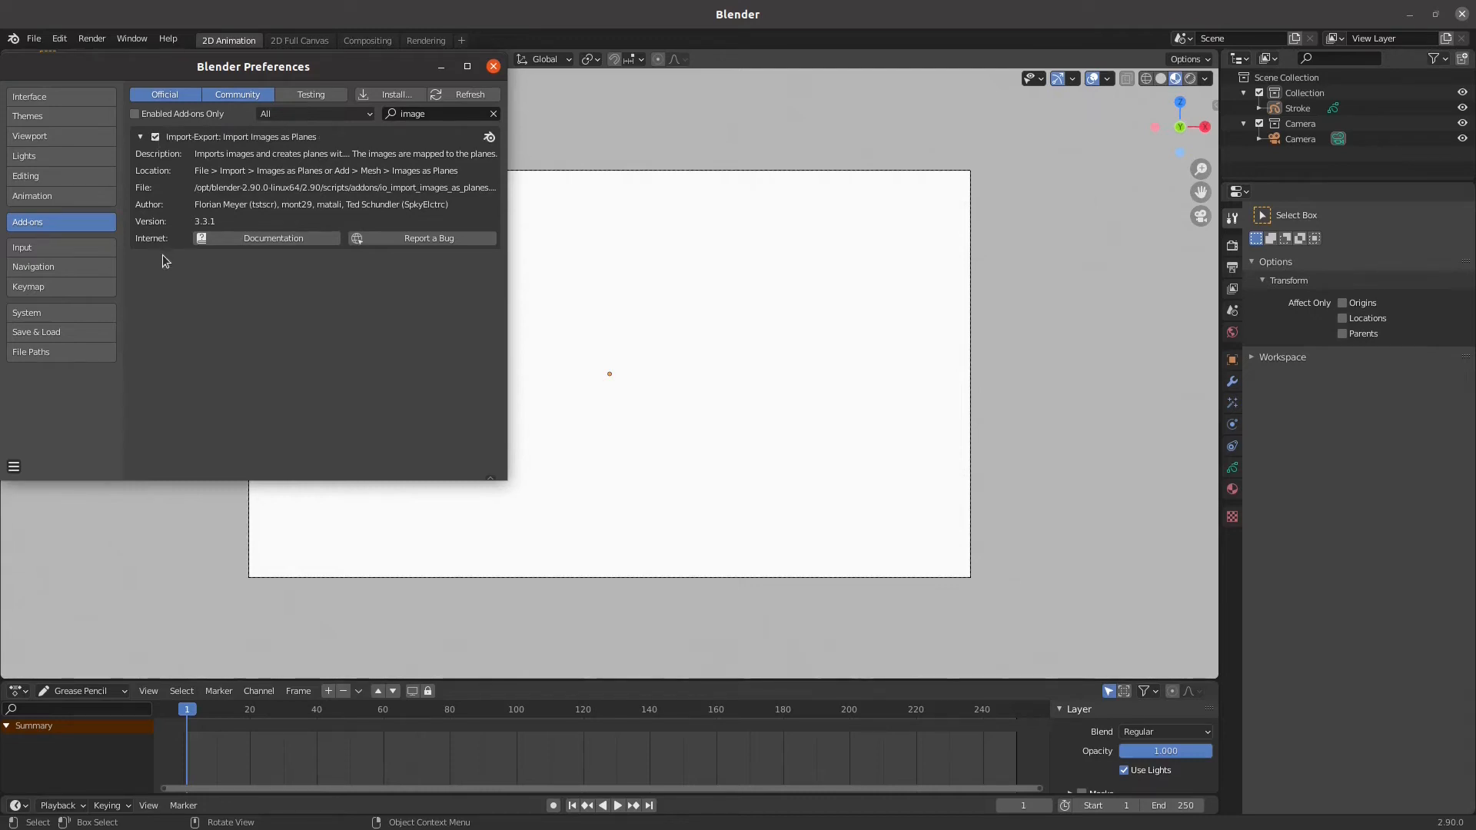
click(495, 67)
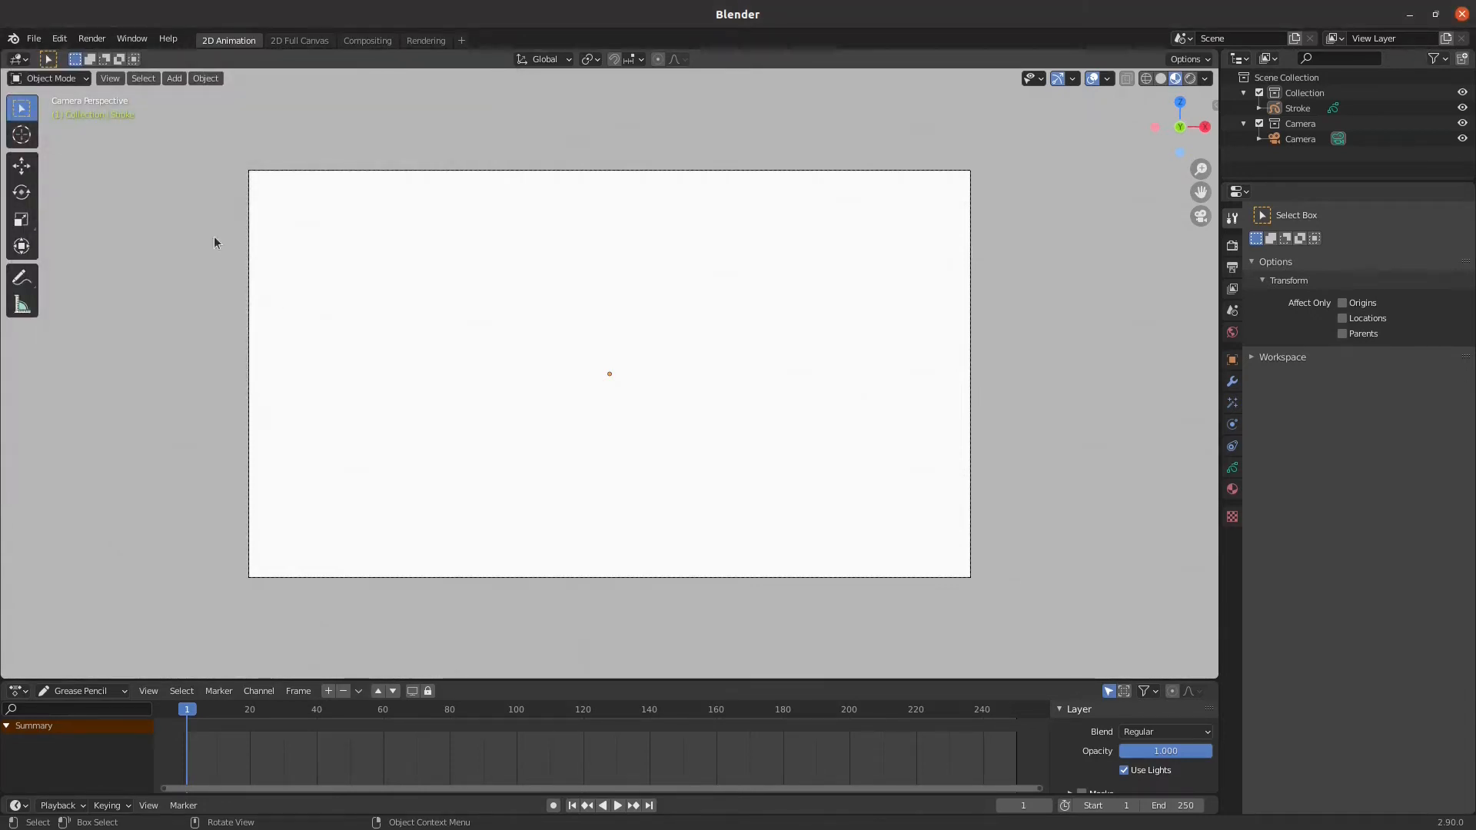
Import field-background.jpg from the blender-powerup folder as an image plane
click(176, 79)
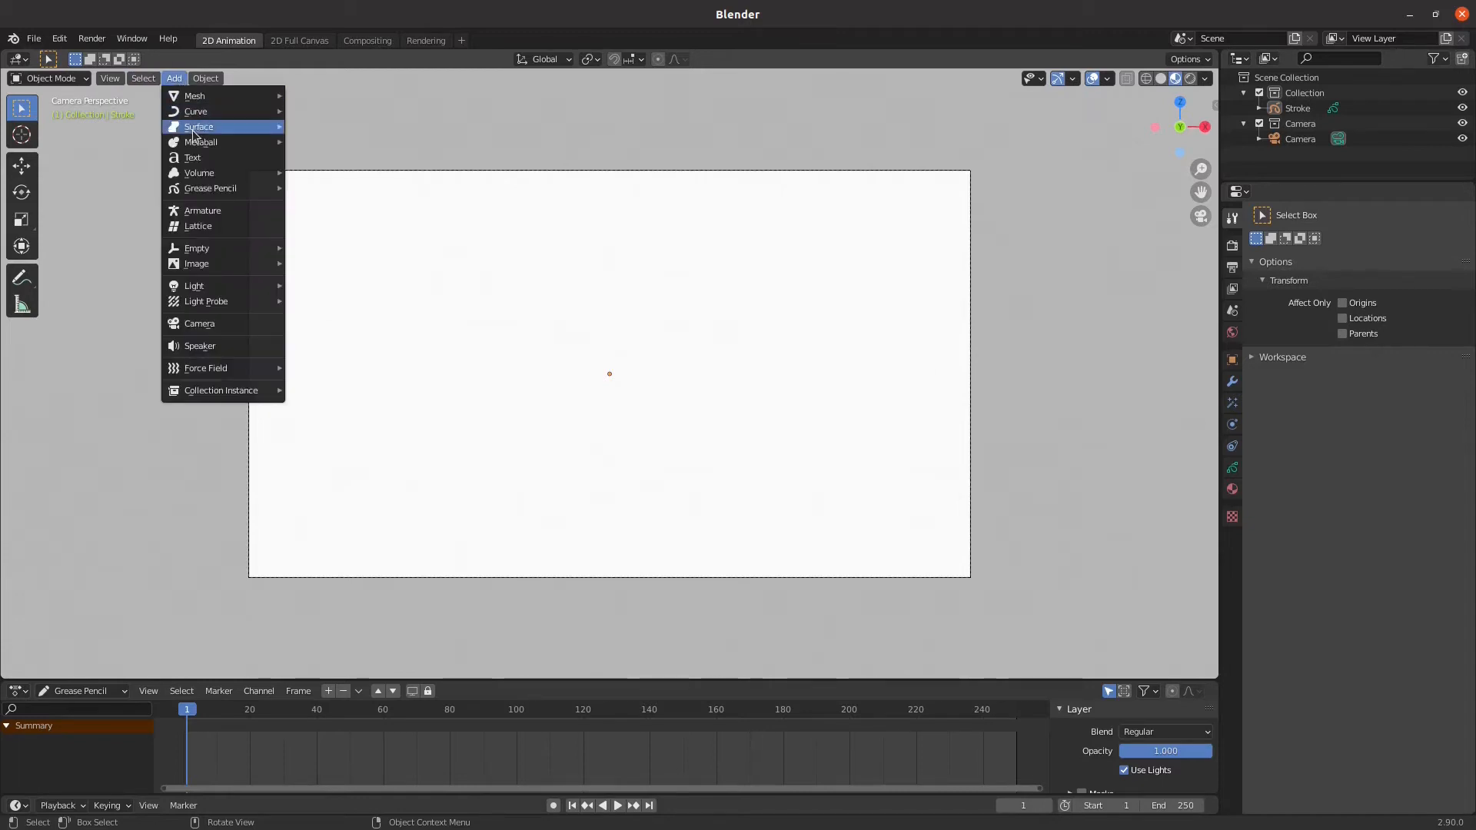
mouse_move(220, 267)
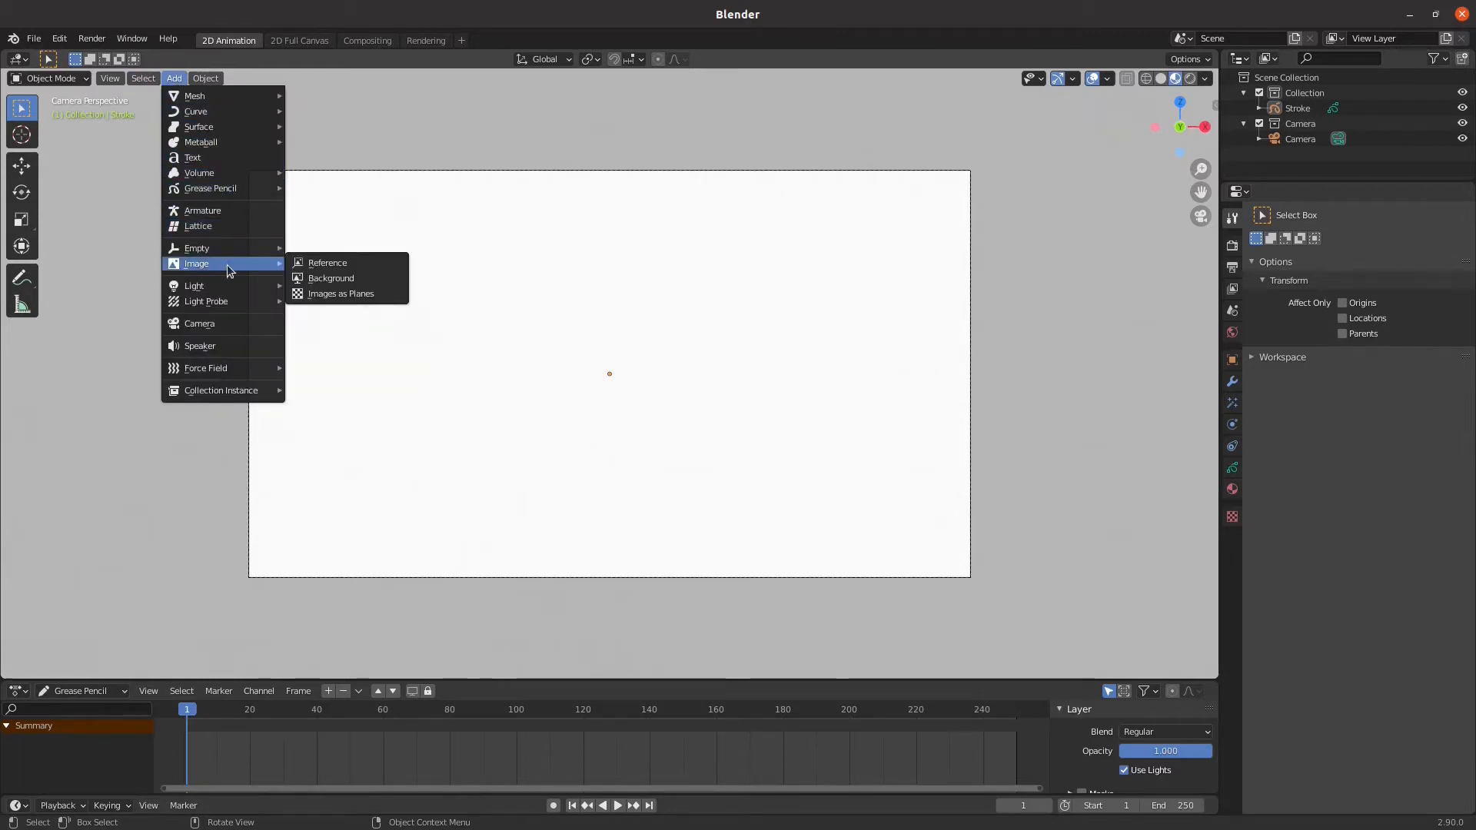
click(322, 296)
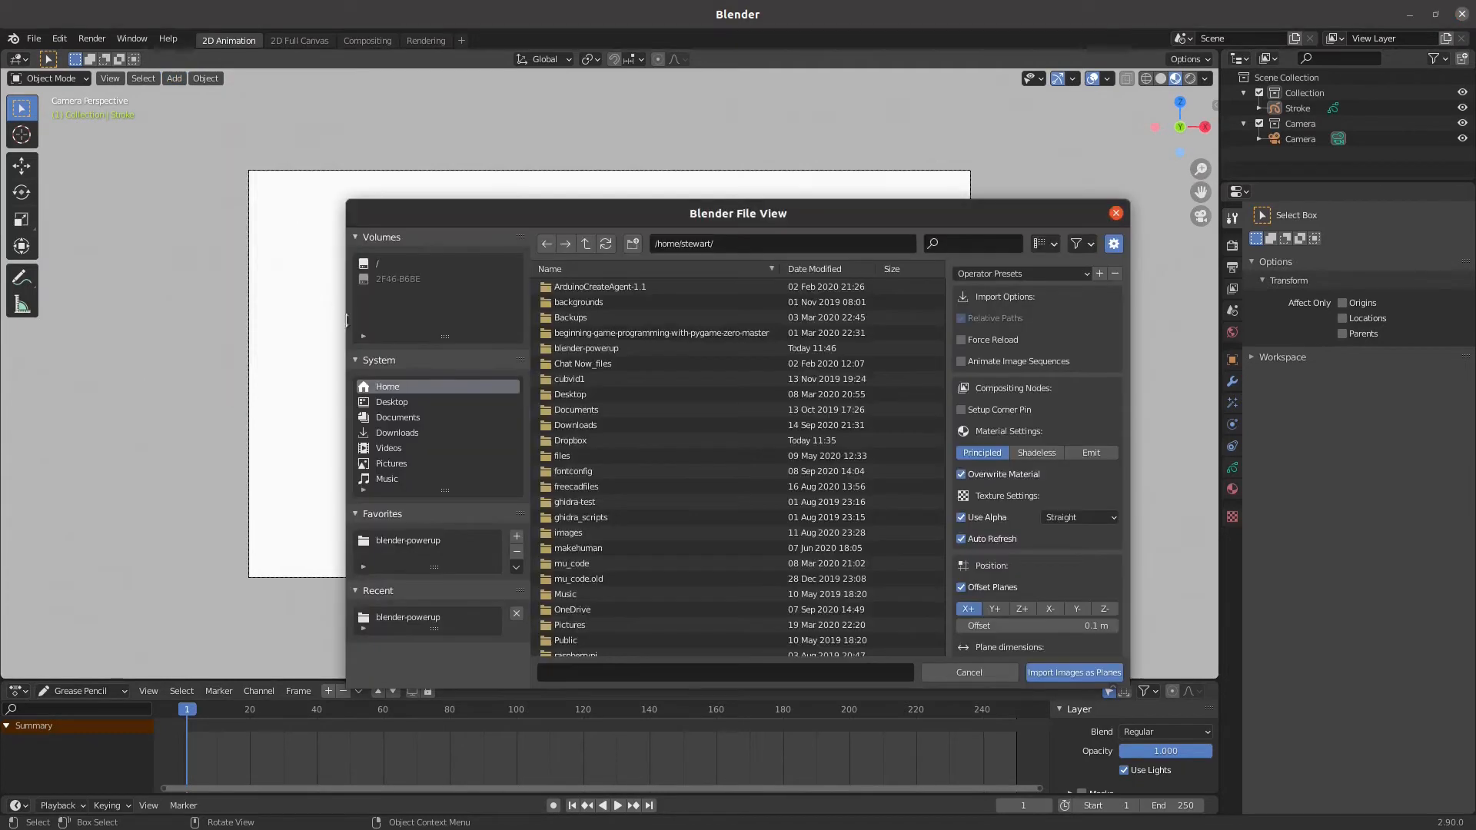
click(400, 617)
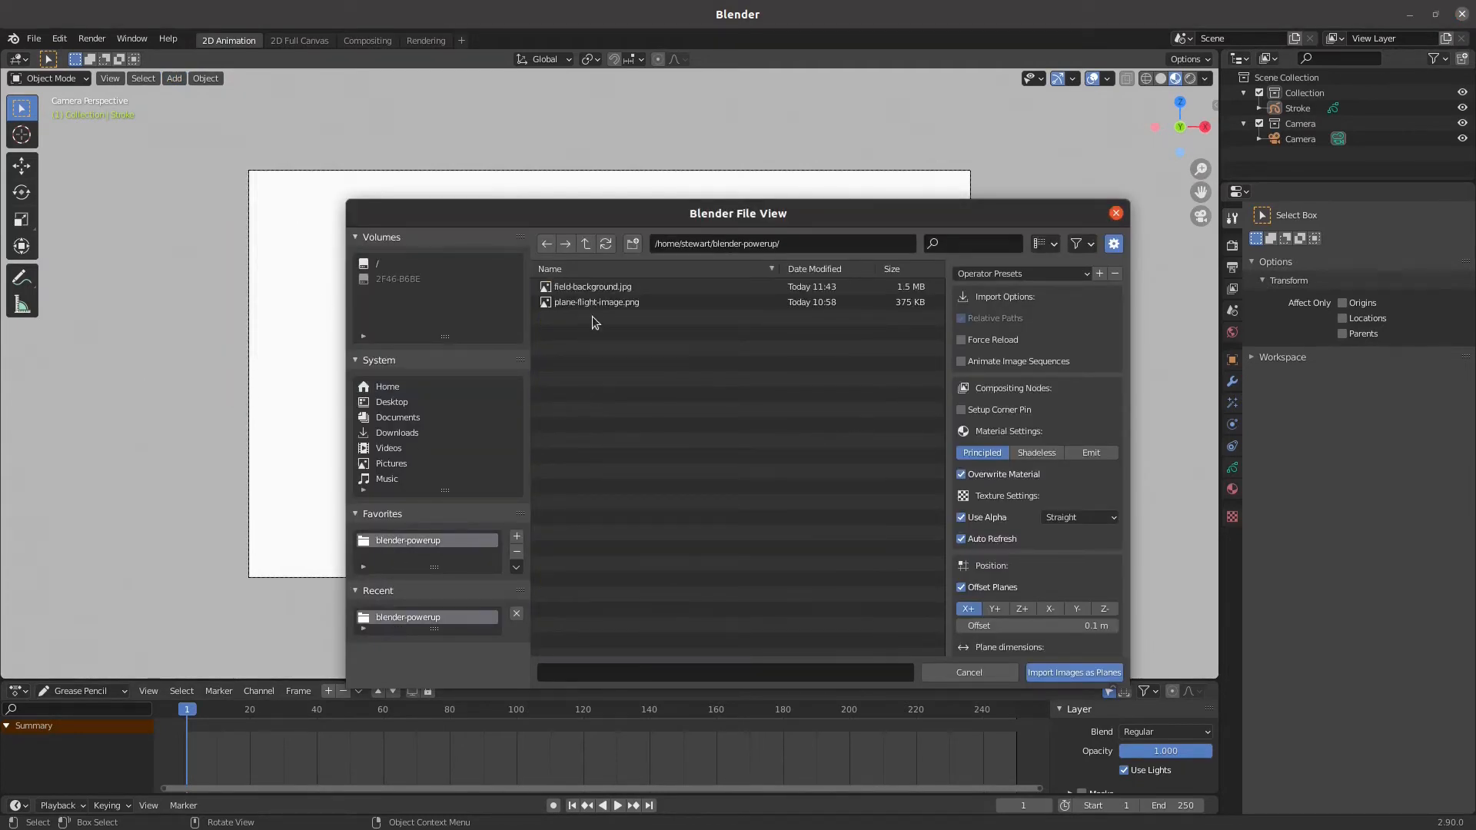
click(598, 289)
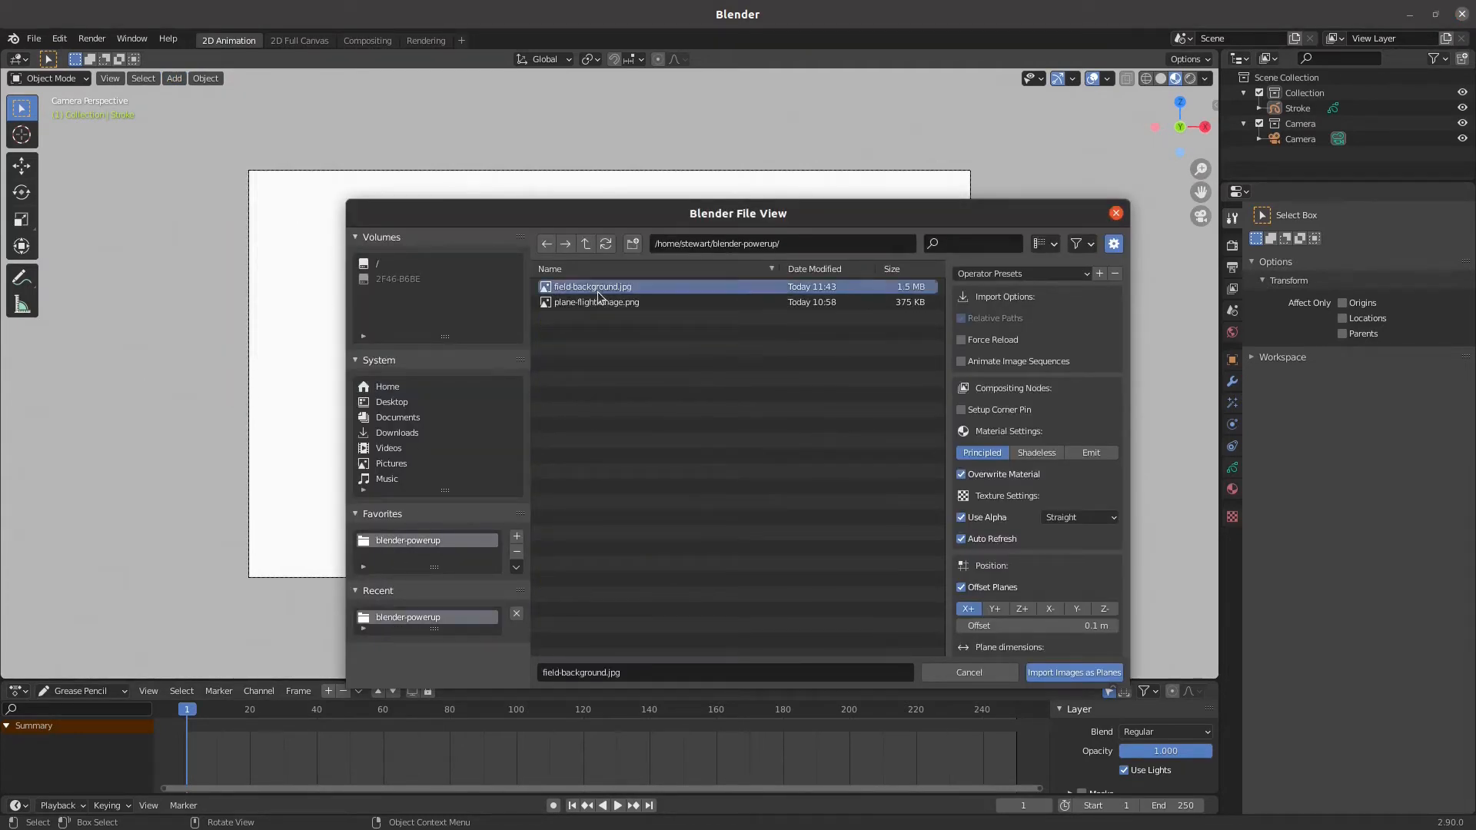
click(1084, 680)
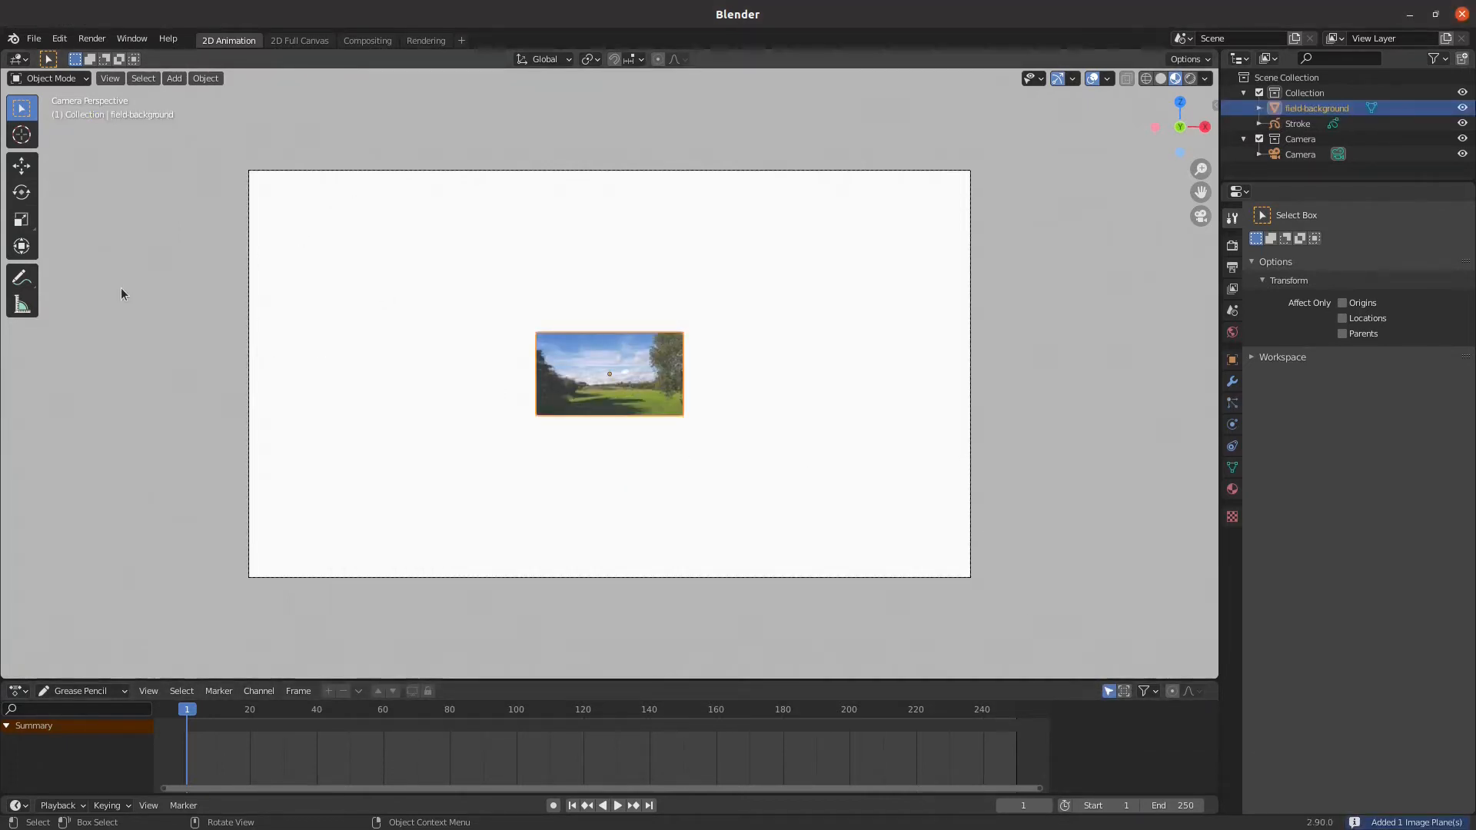
Scale the field-background plane up uniformly until it fills the camera frame, and leave it deselected
key(alt+a)
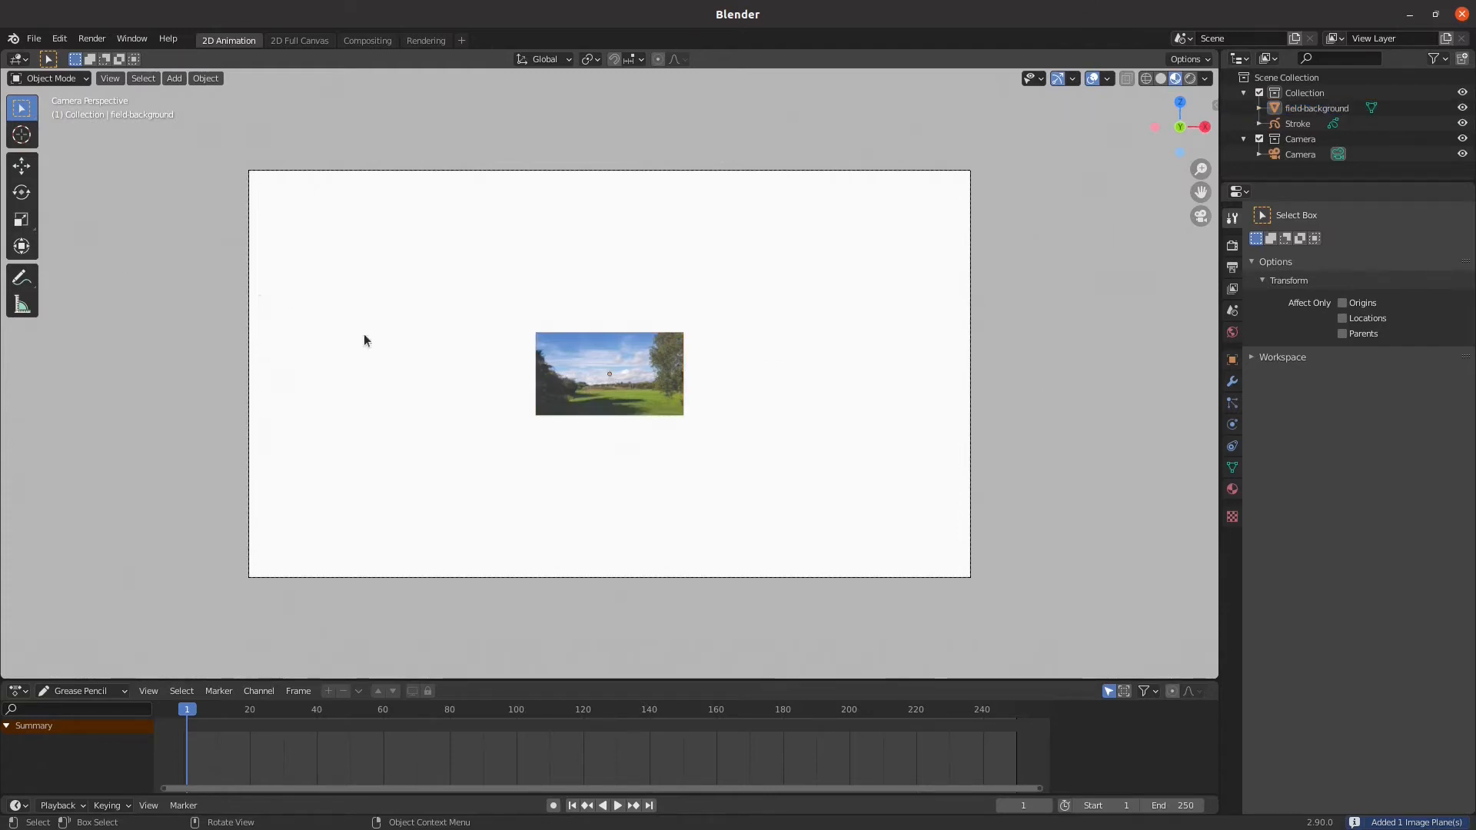
click(22, 221)
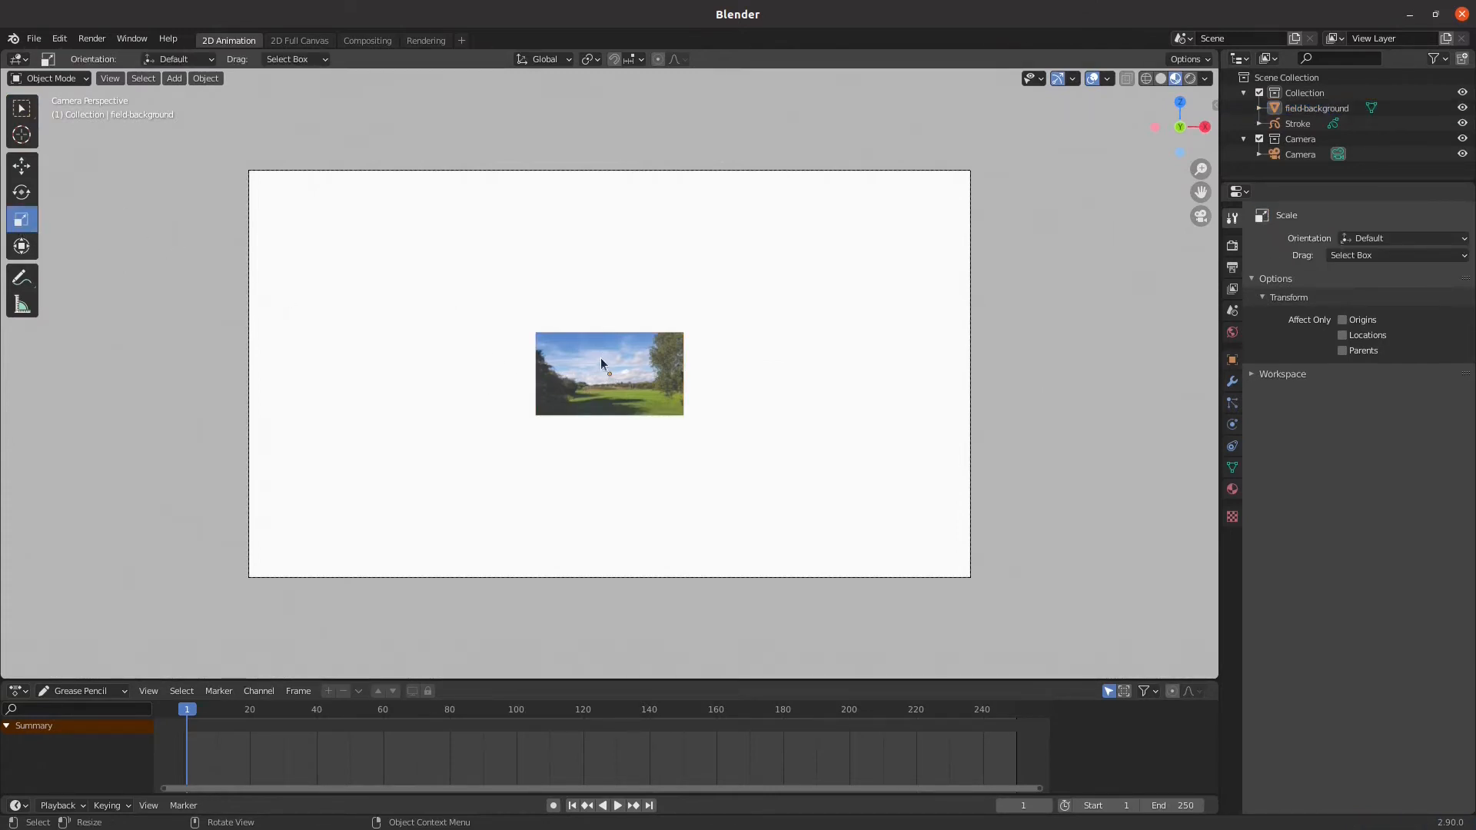
click(600, 359)
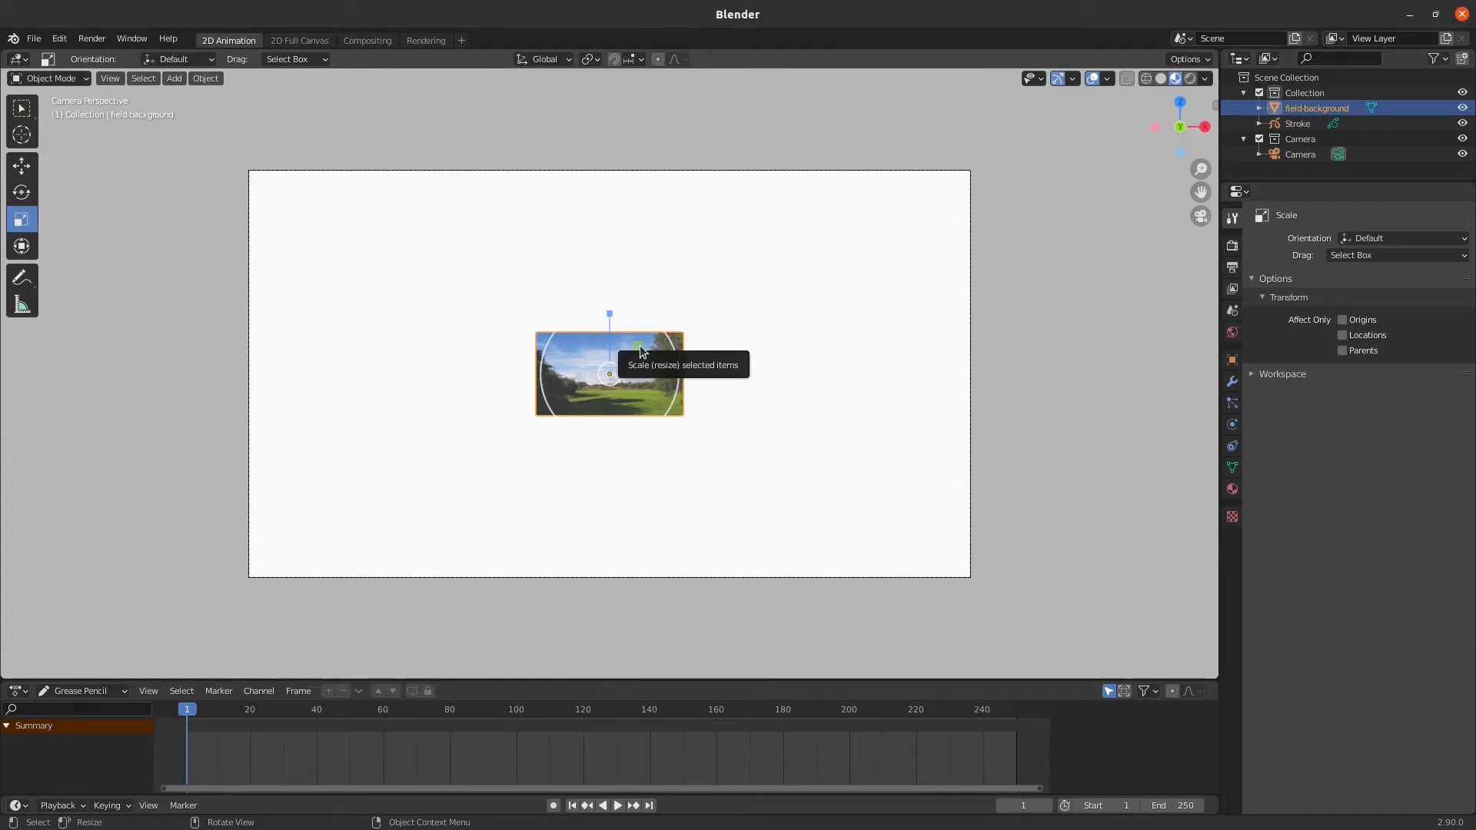
drag(641, 351, 795, 275)
key(alt+a)
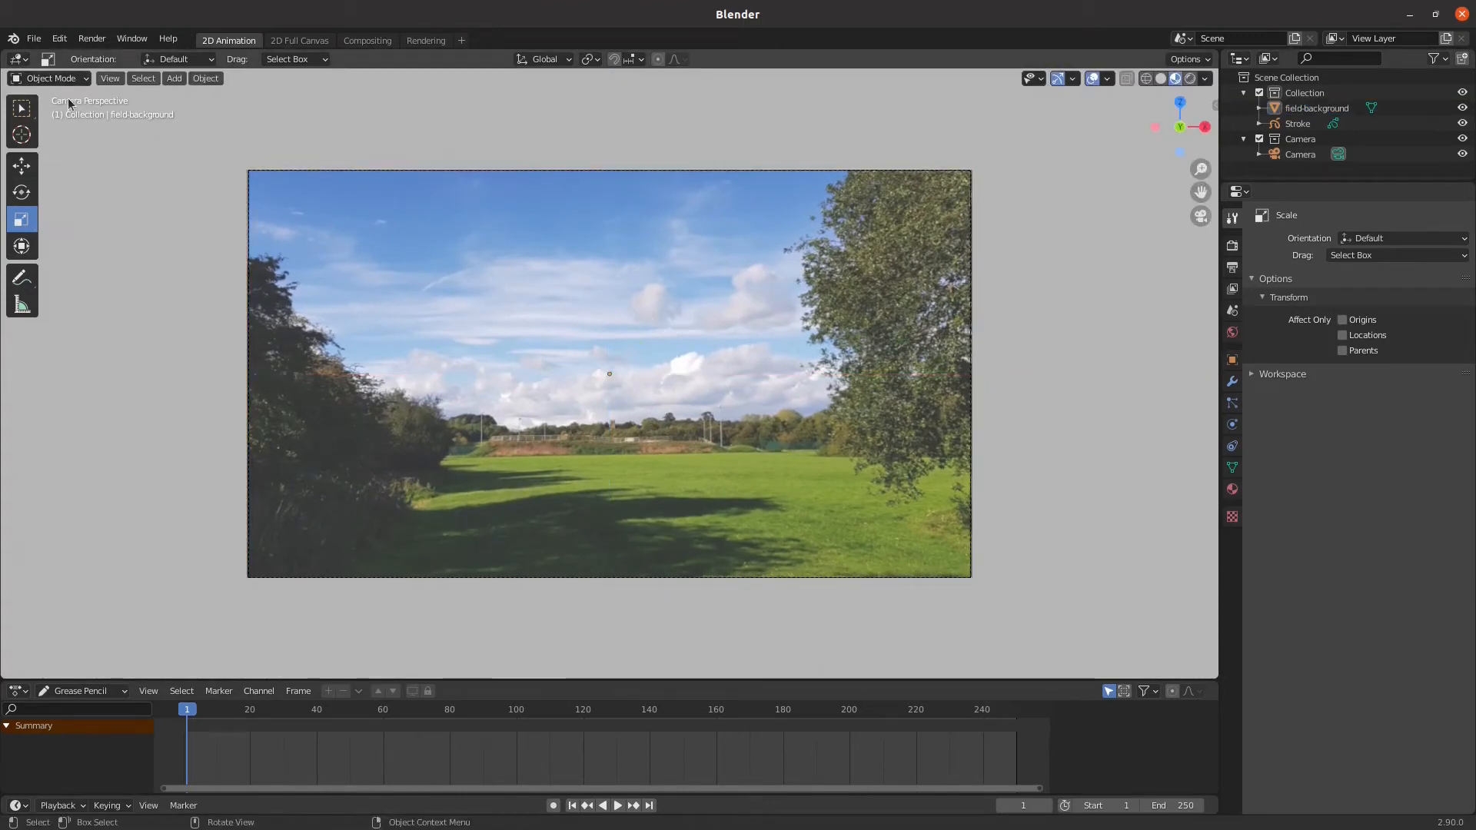
Import plane-flight-image.png from the blender-powerup folder as an image plane
click(174, 78)
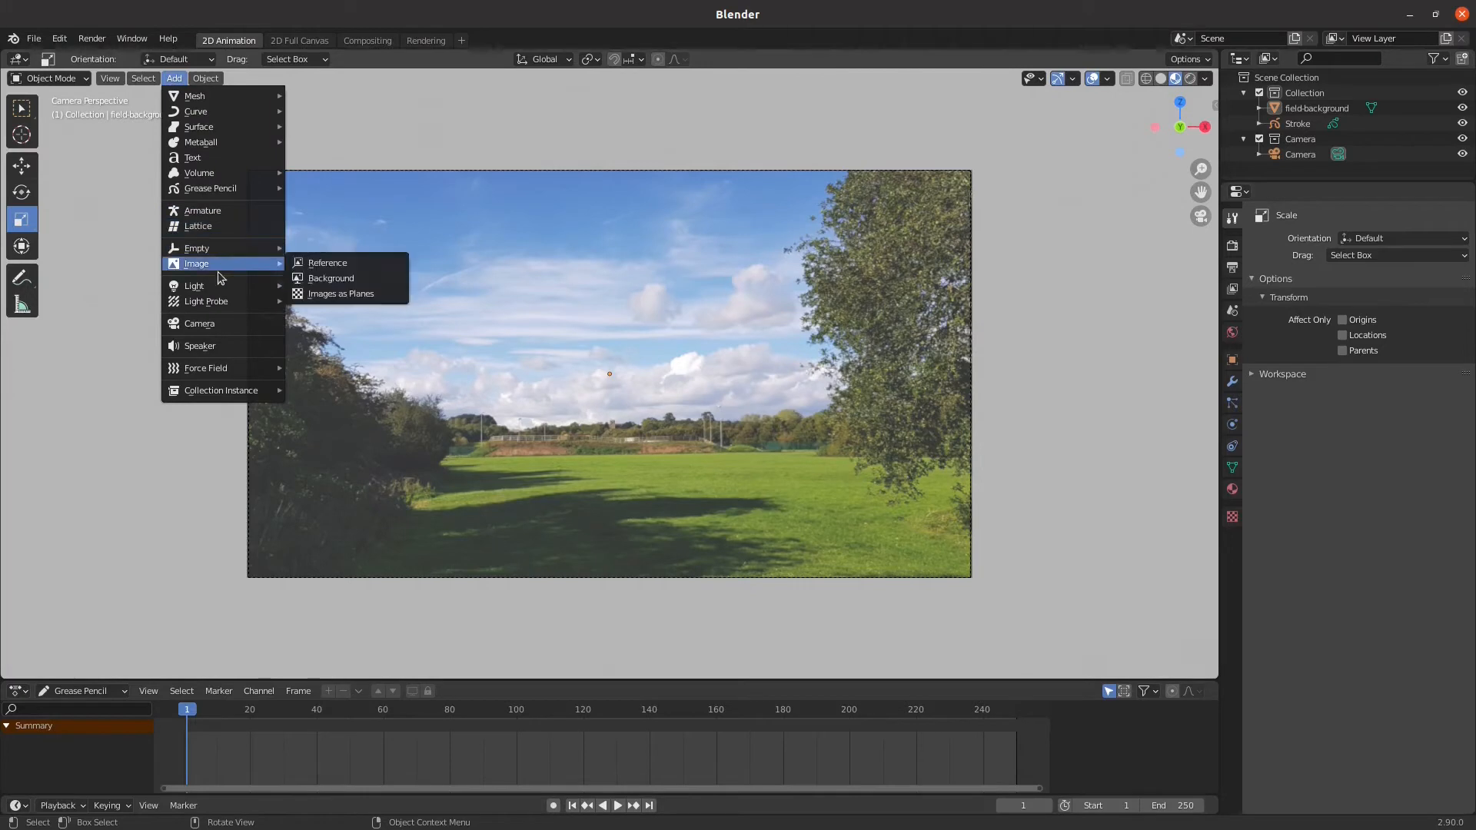
mouse_move(221, 274)
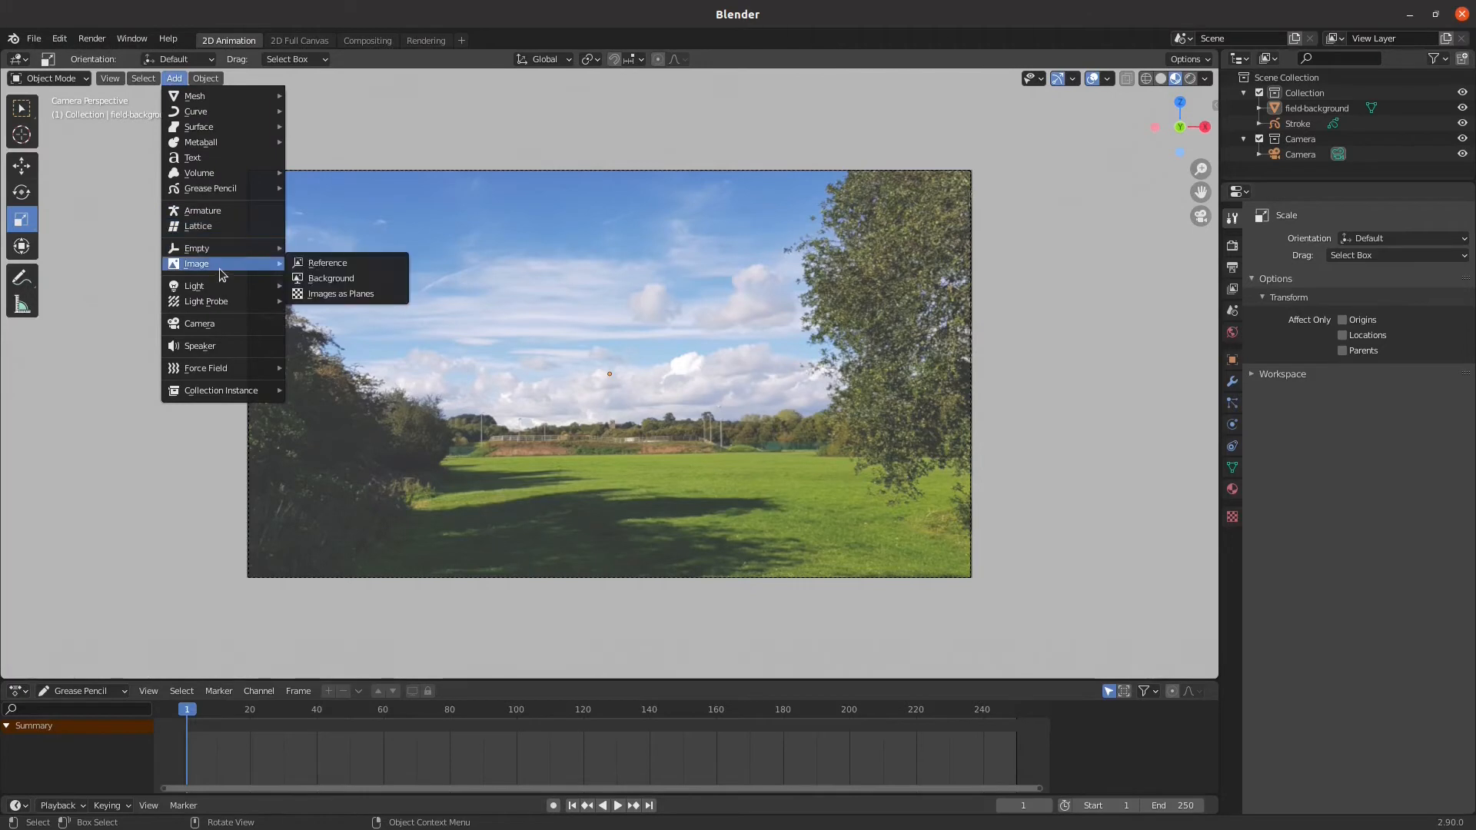
click(343, 295)
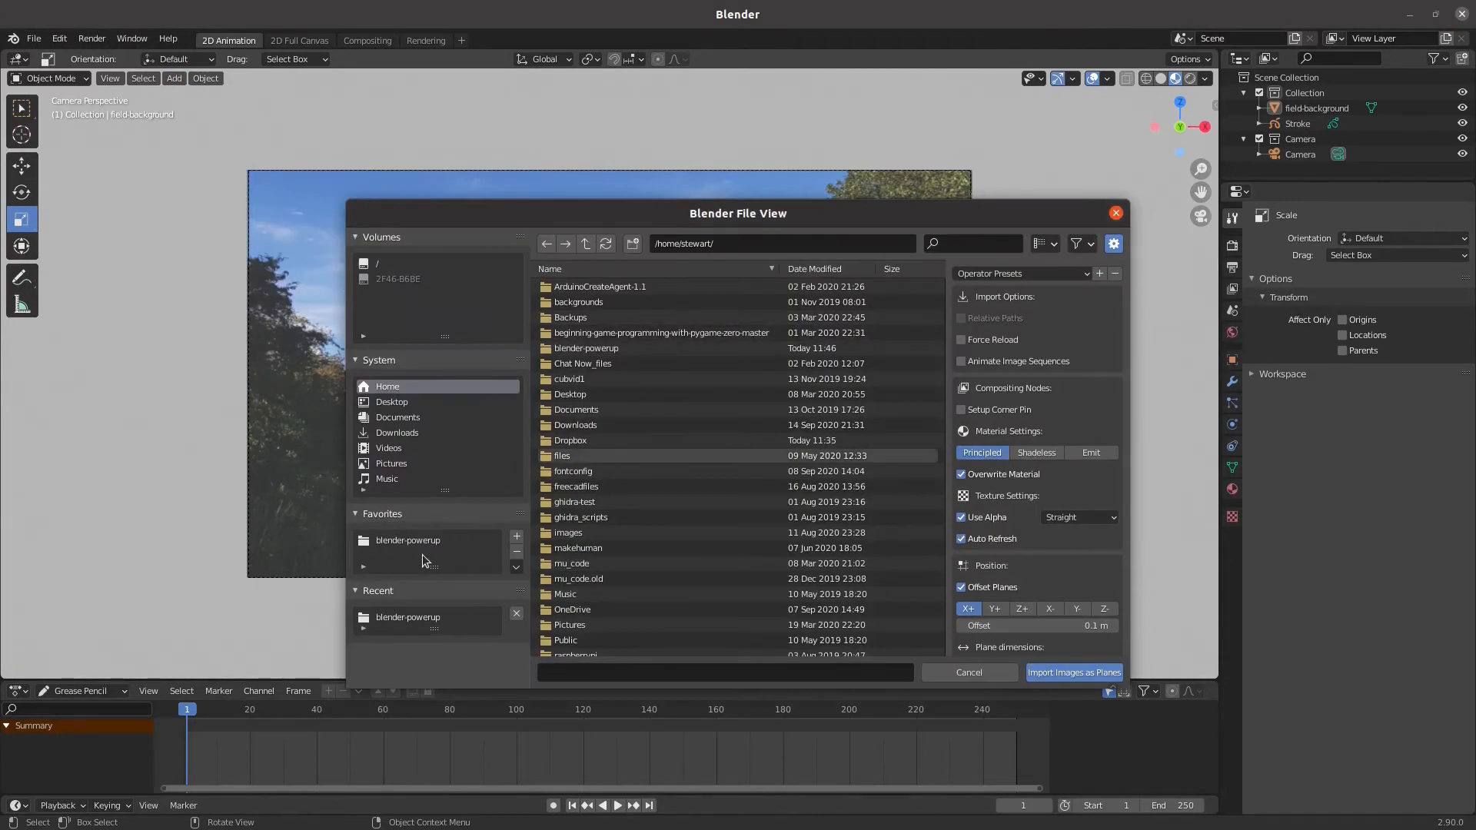
click(428, 535)
click(619, 302)
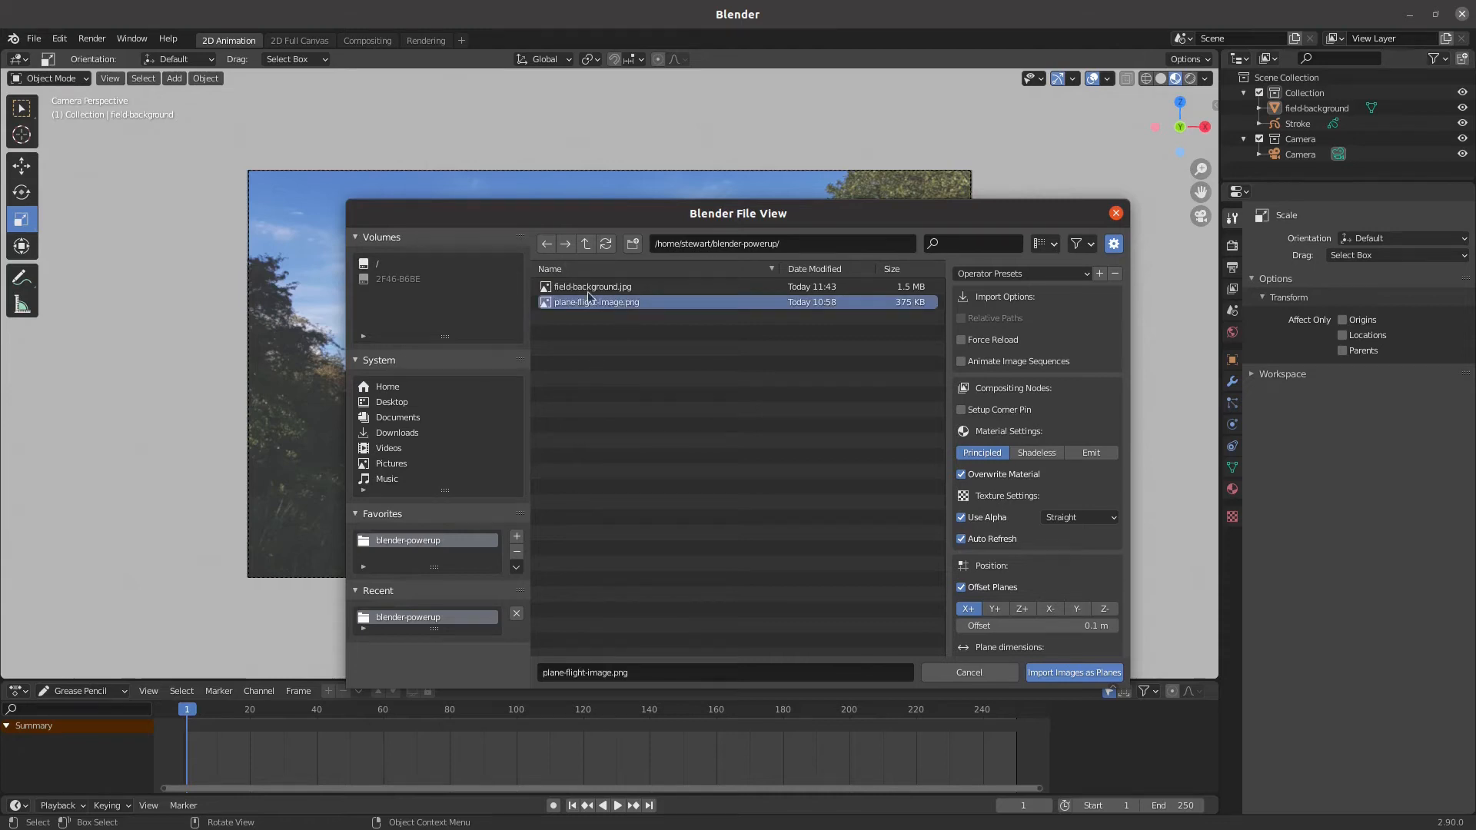
click(1058, 673)
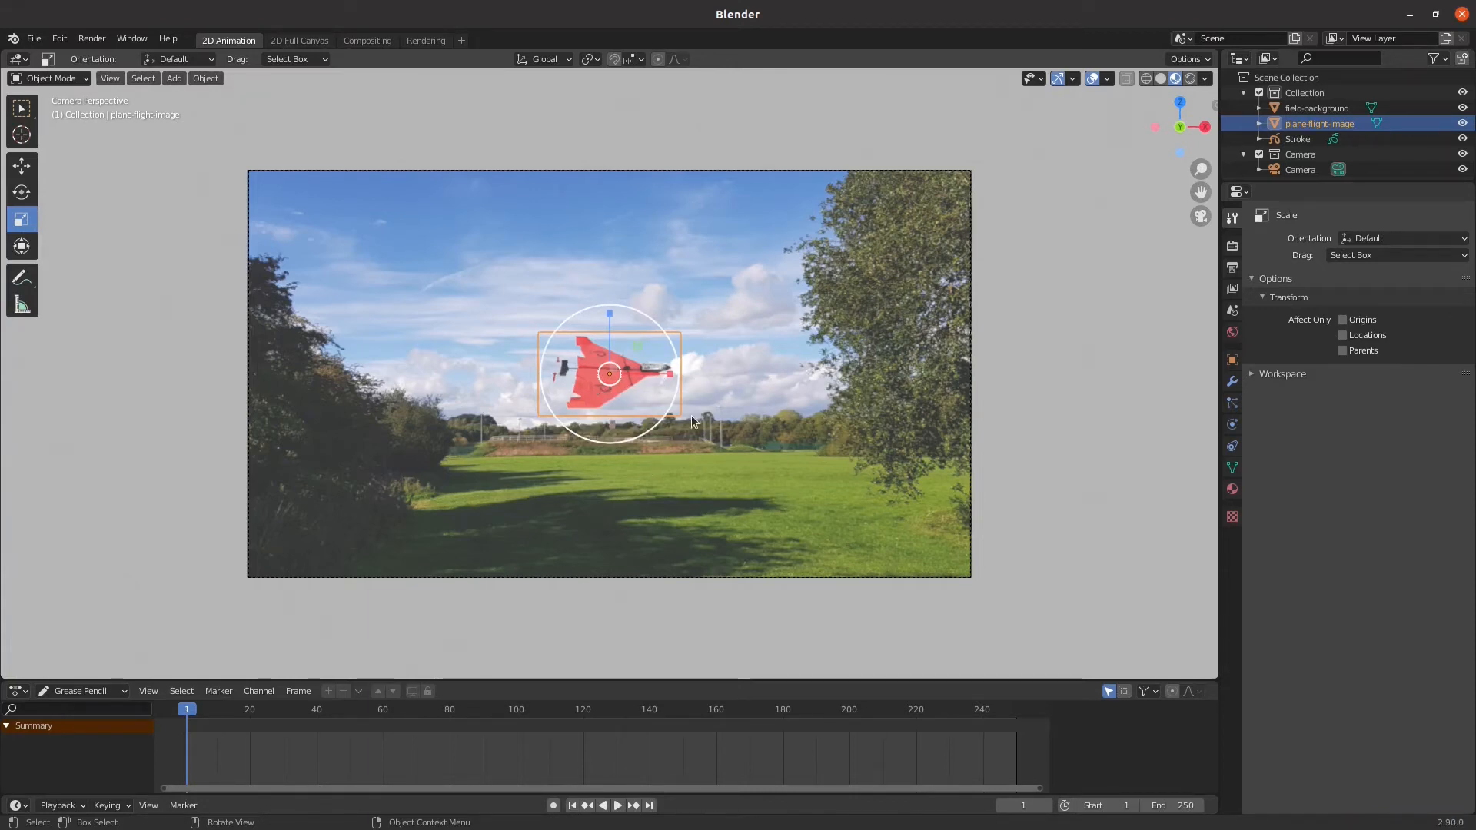
Render the current frame as a still image to check the composition, and close the render window
click(93, 40)
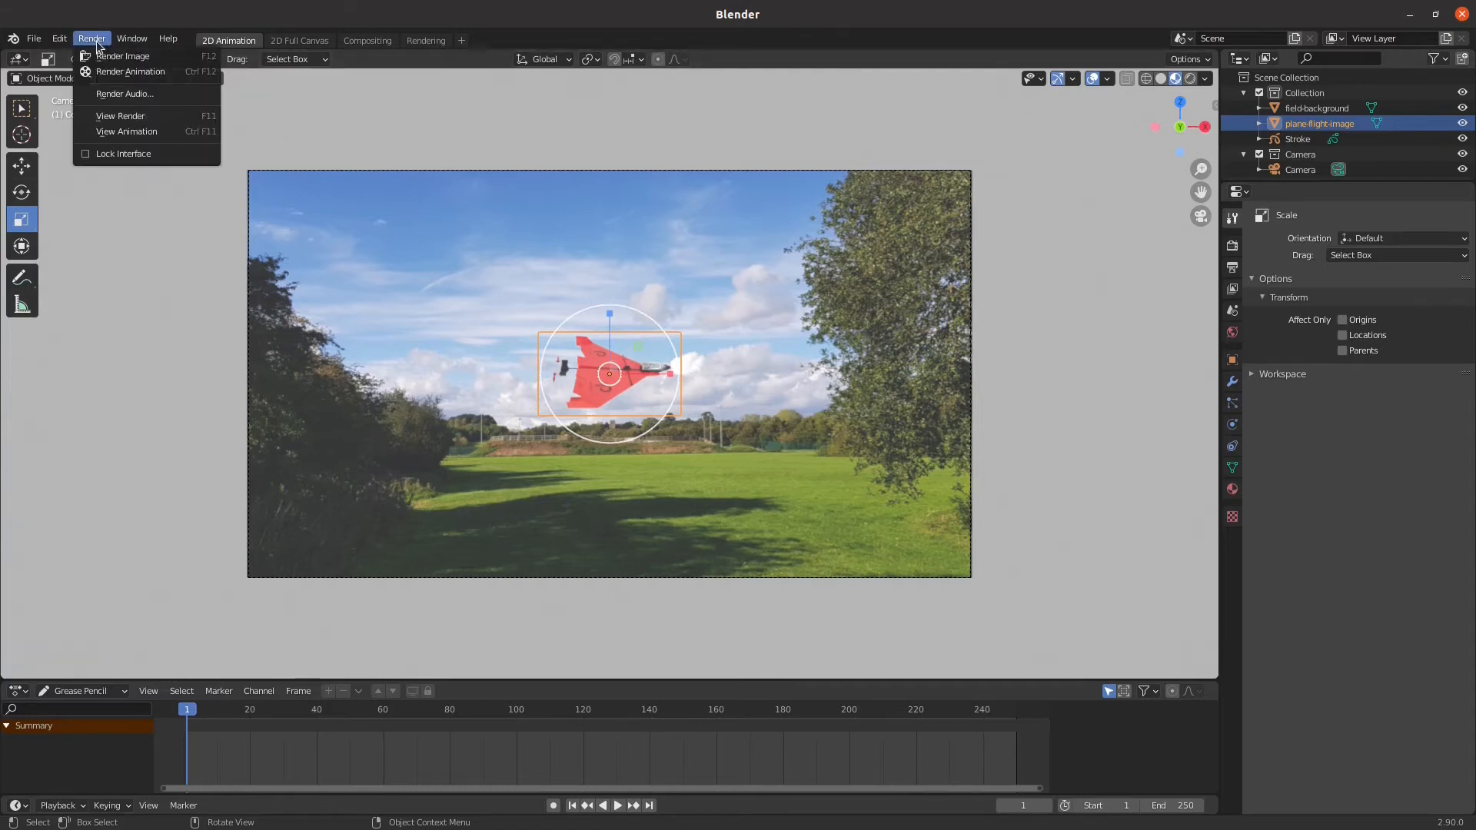
click(122, 56)
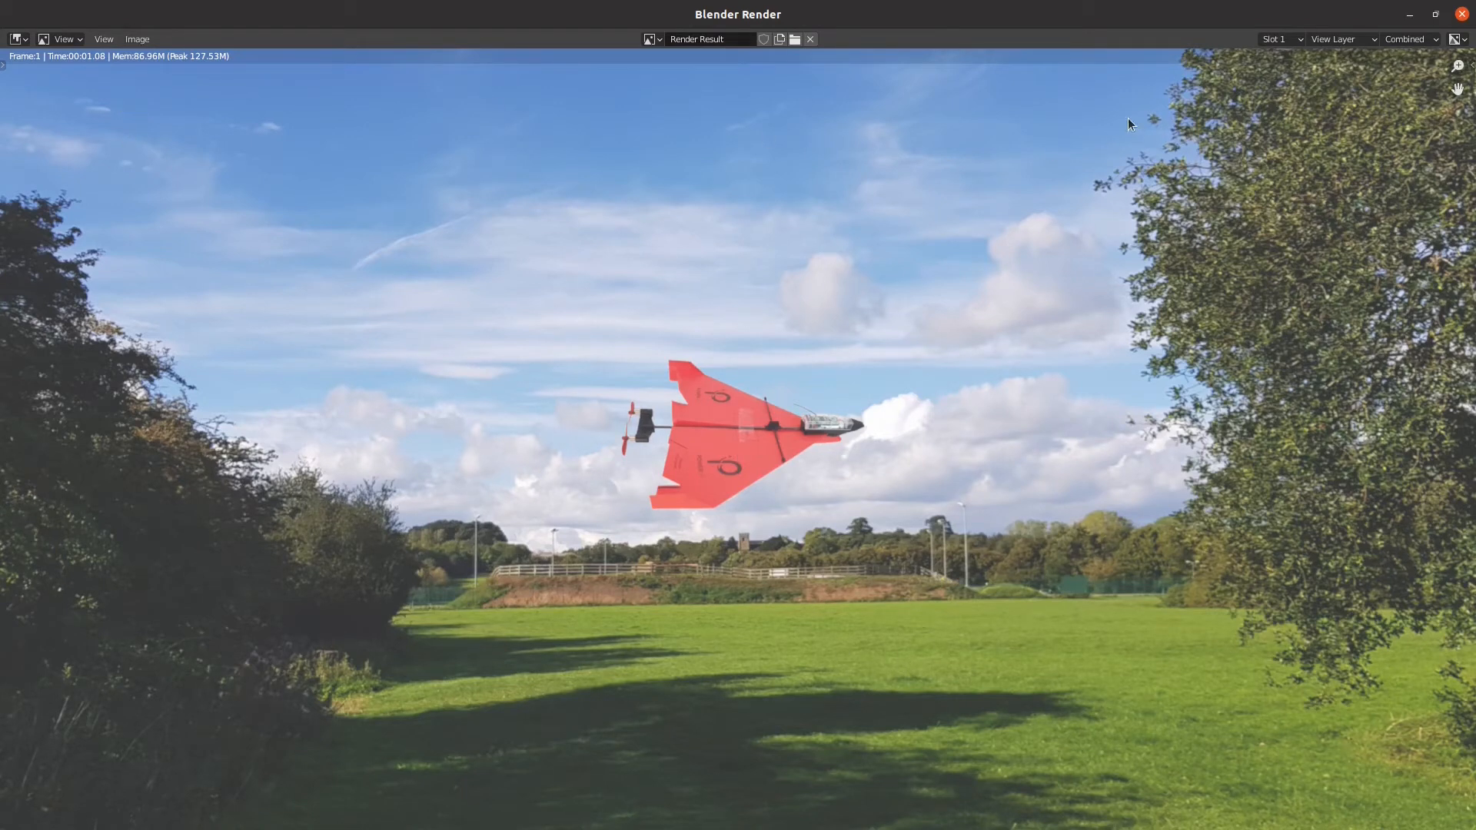
click(1463, 14)
Save the project as airplane1.blend in the blender-powerup folder
click(33, 39)
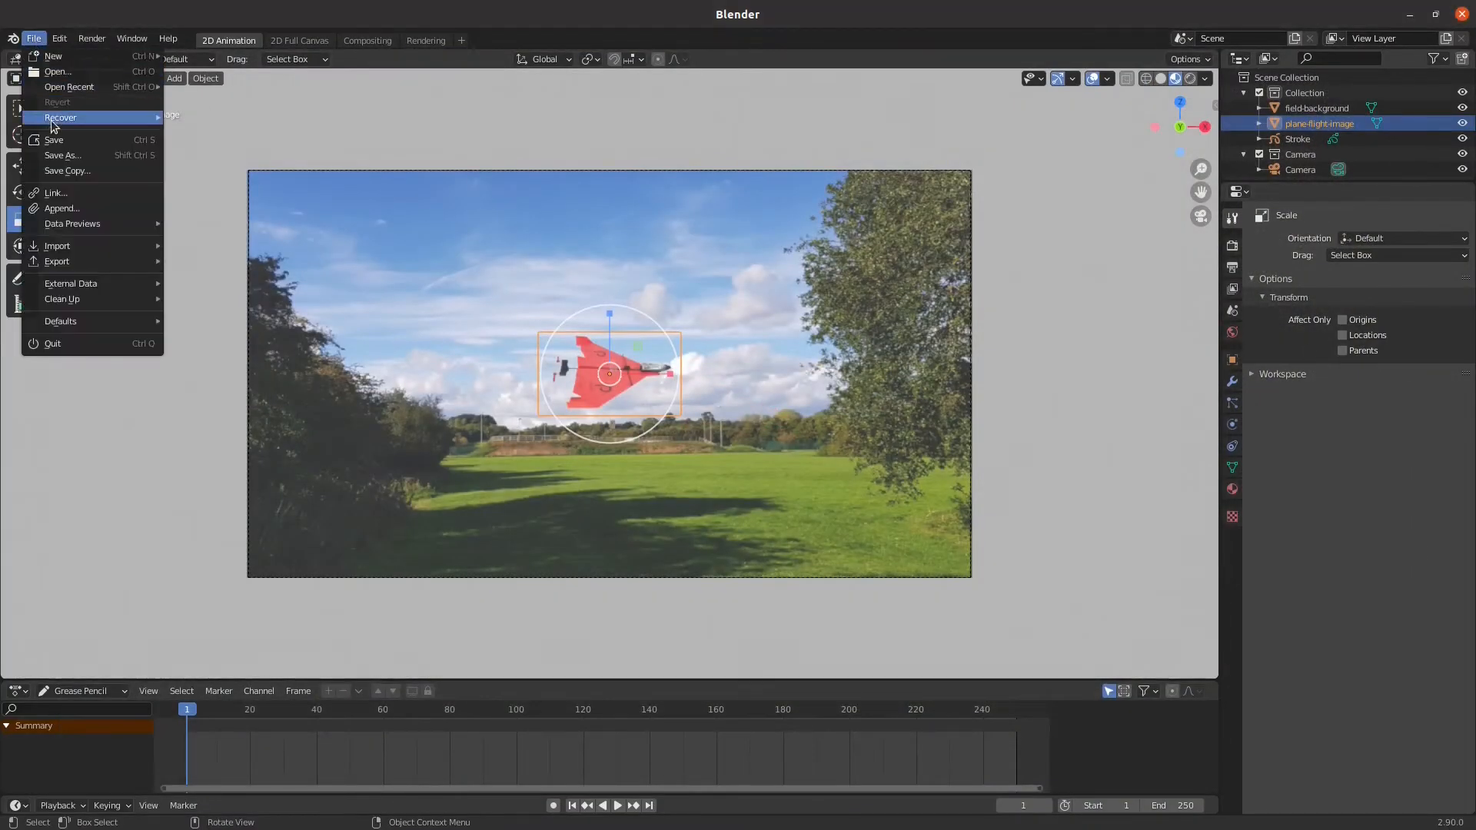
click(60, 156)
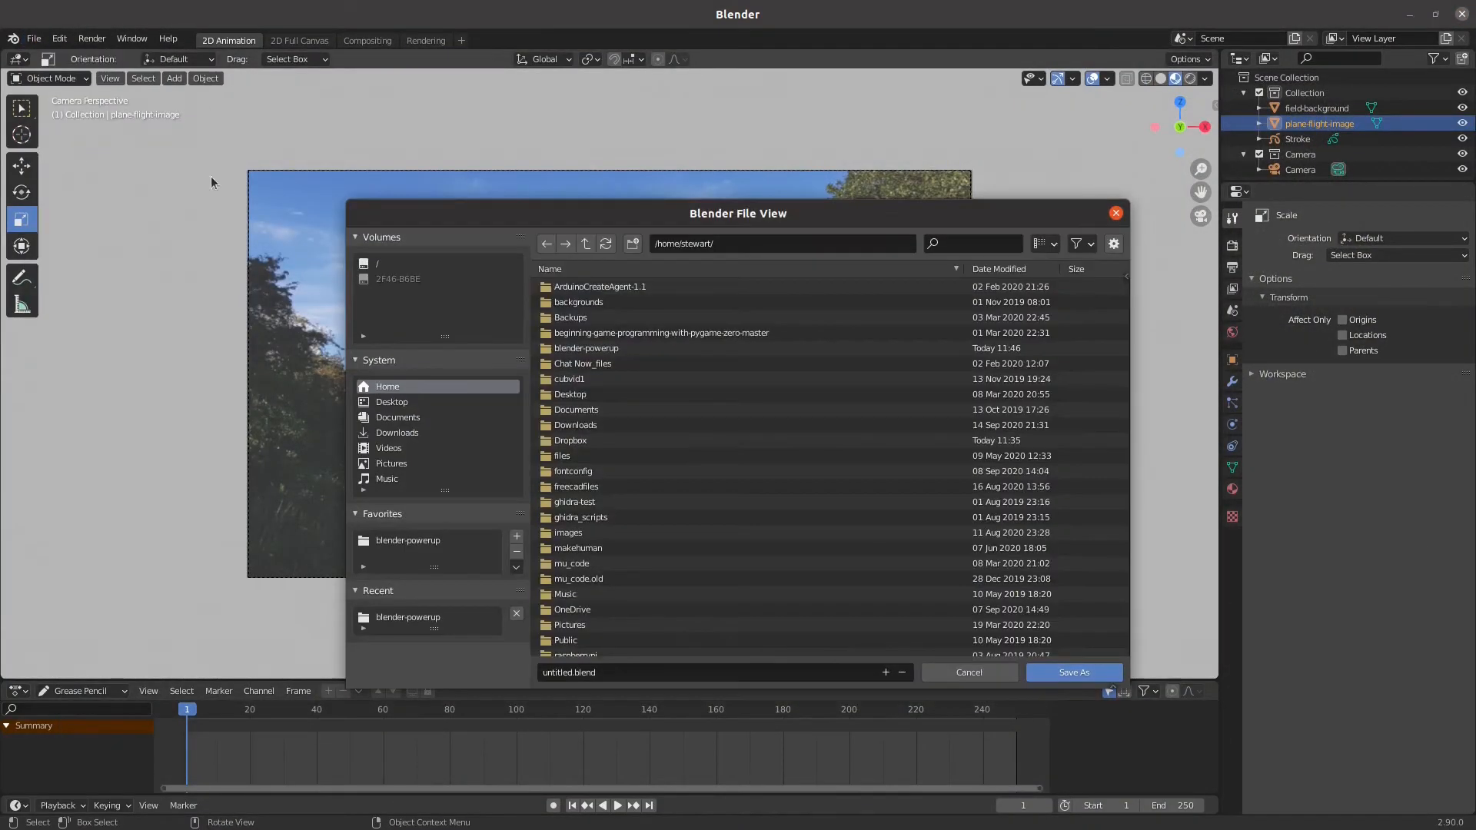
click(387, 542)
click(639, 670)
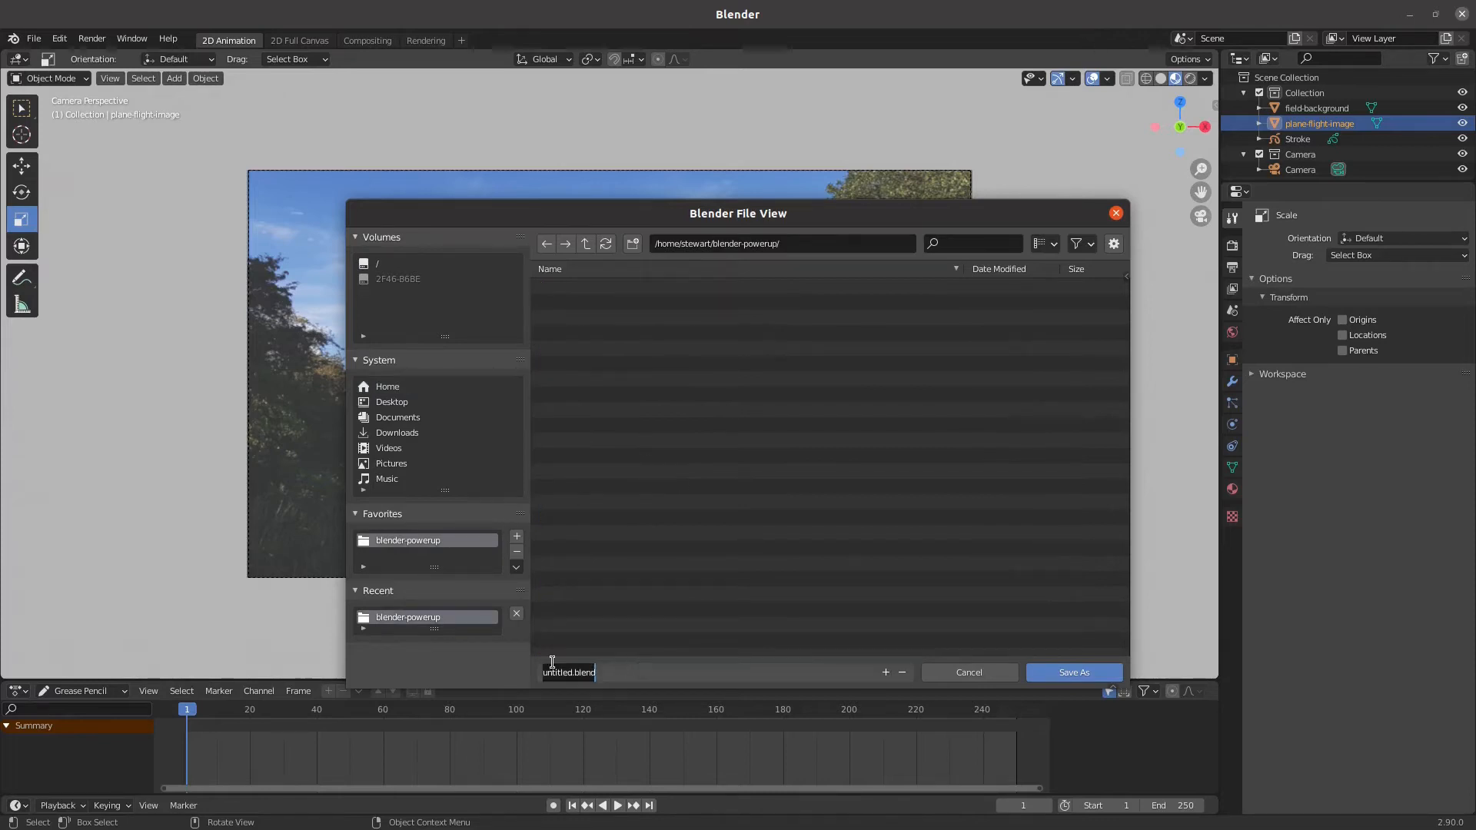
drag(574, 672, 464, 678)
text(airplane1)
key(Return)
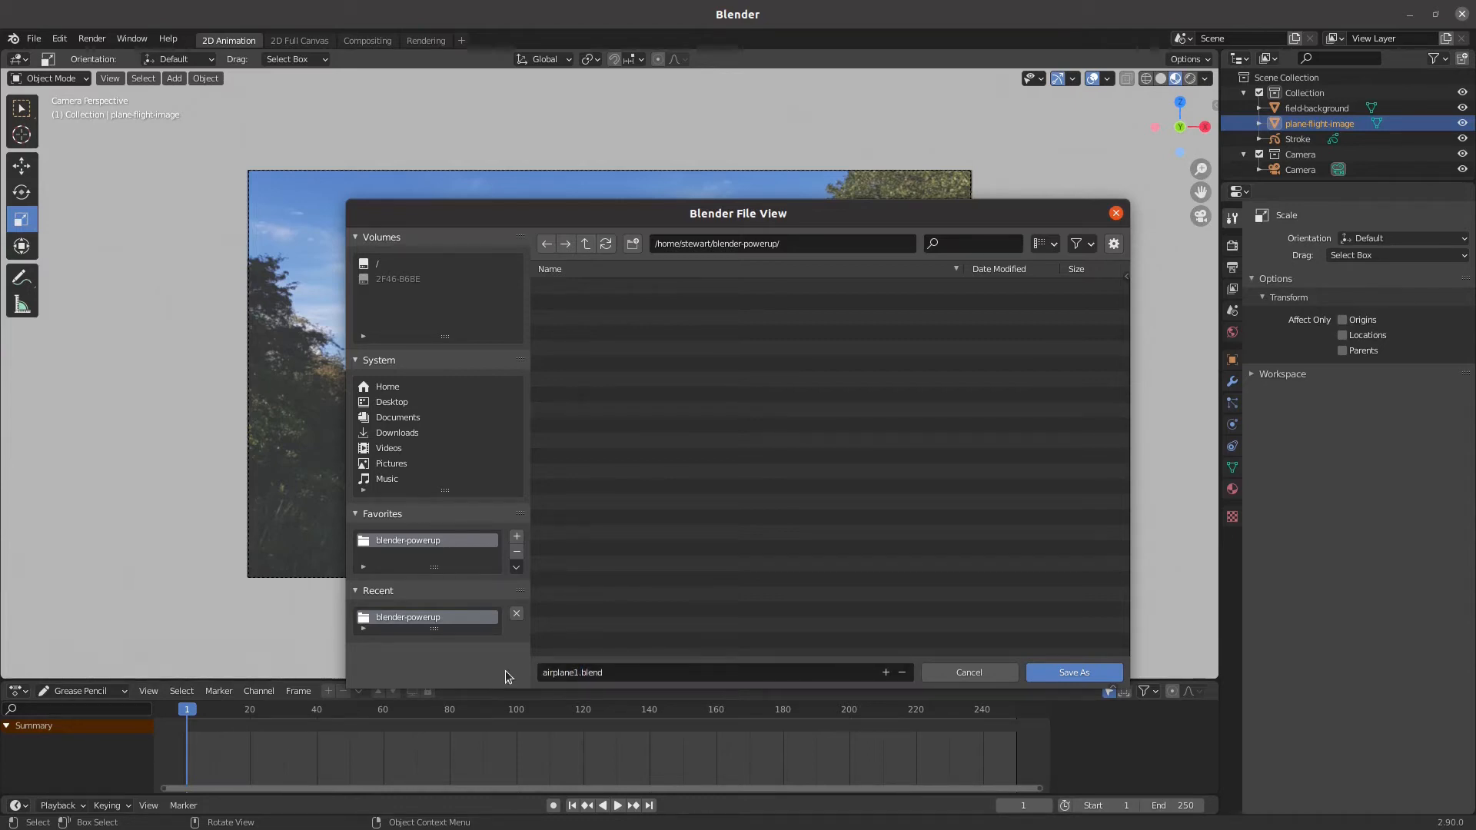
click(1095, 675)
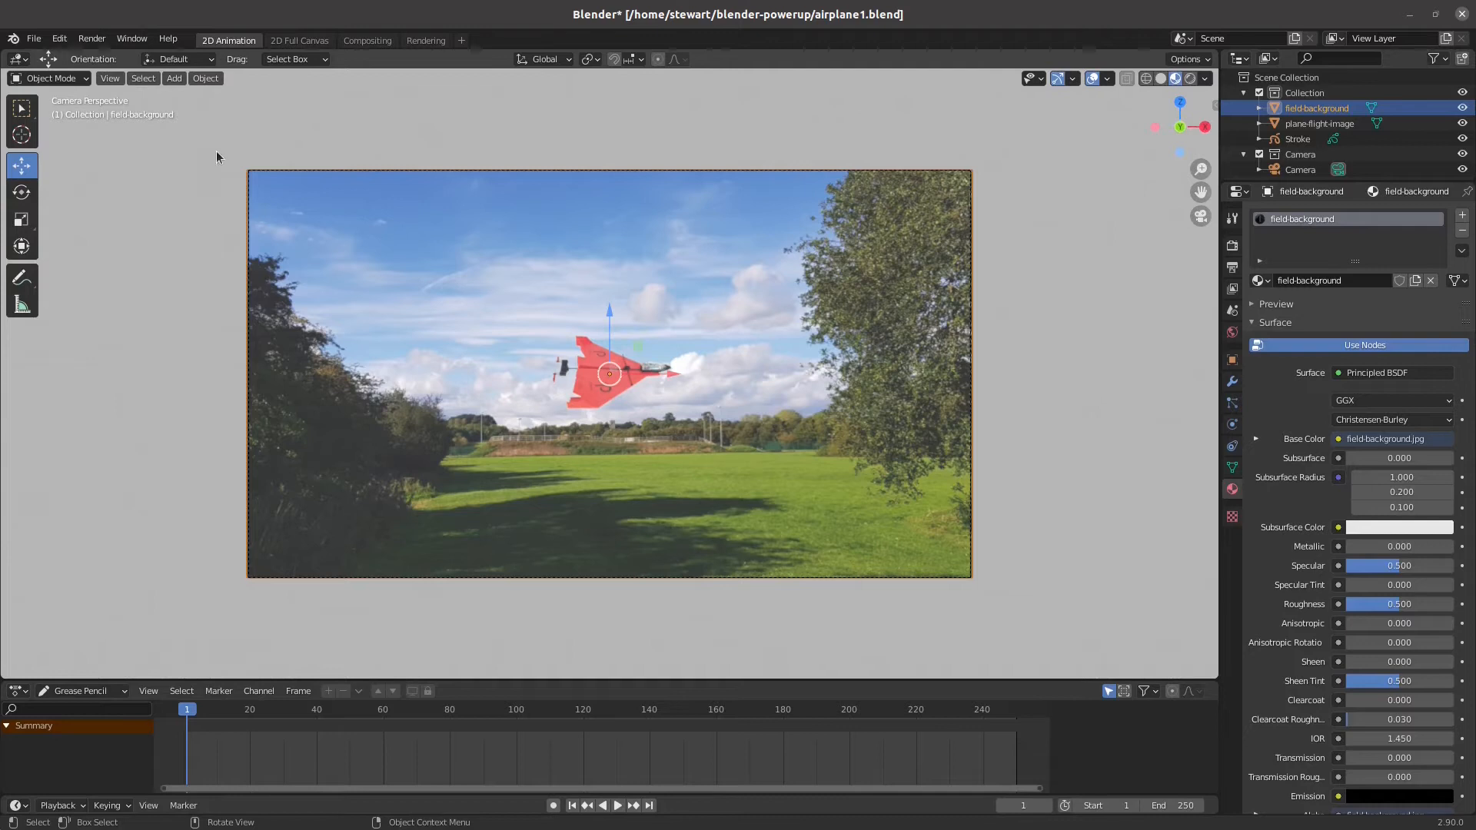
Add a text object to the scene and set its alignment to View so it faces the camera
click(175, 77)
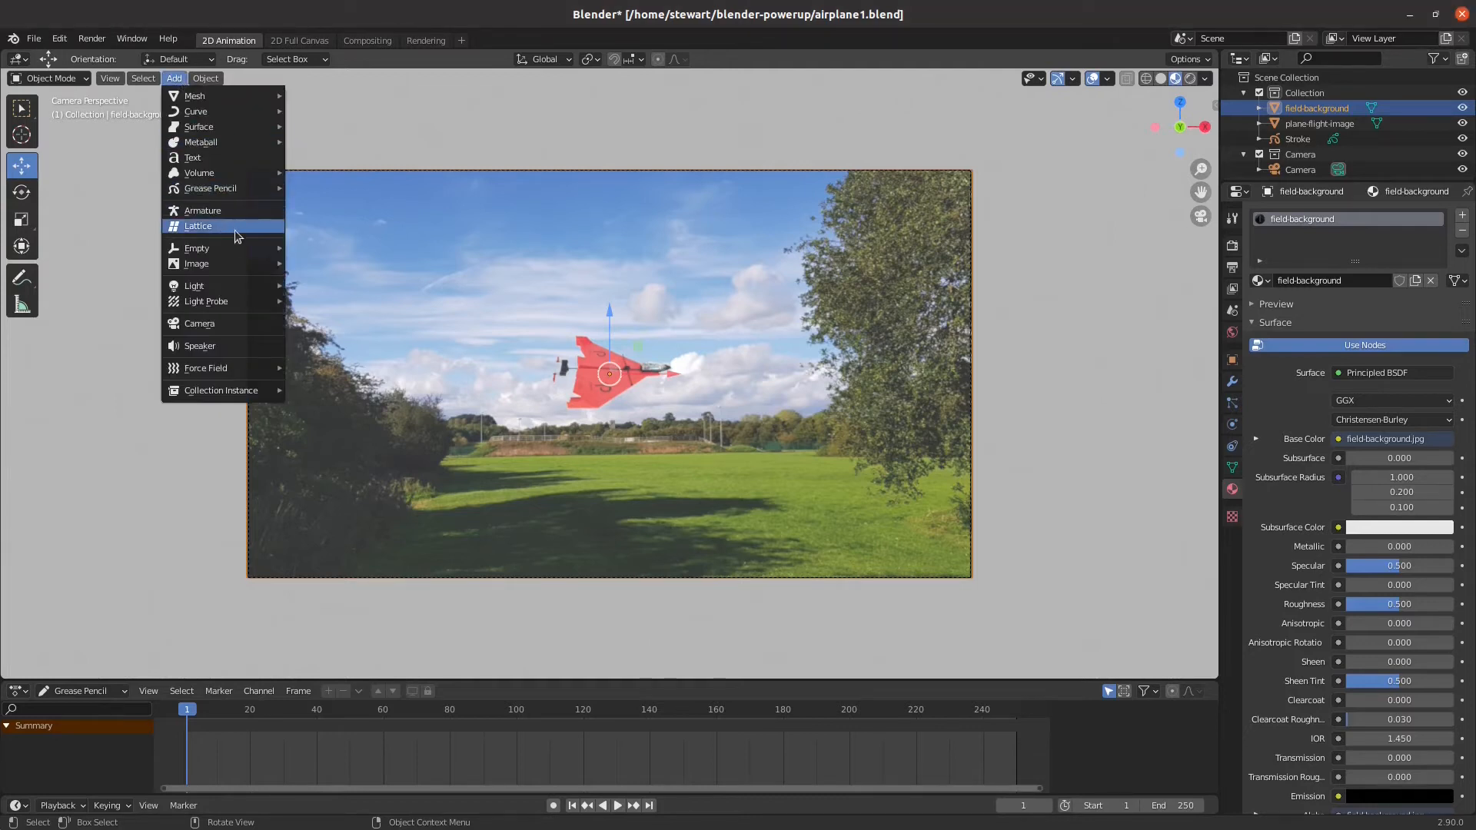
click(225, 160)
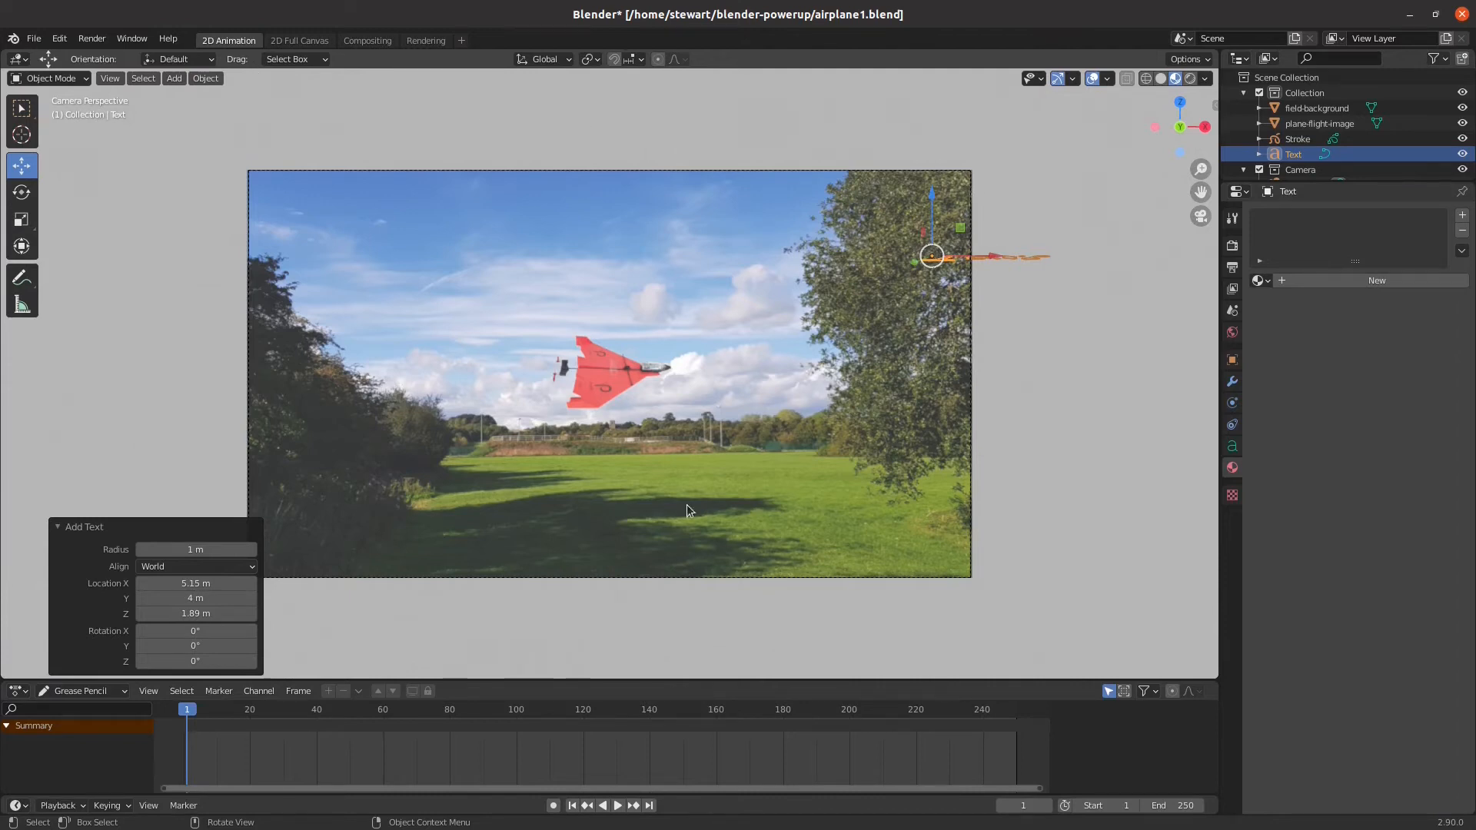
click(180, 568)
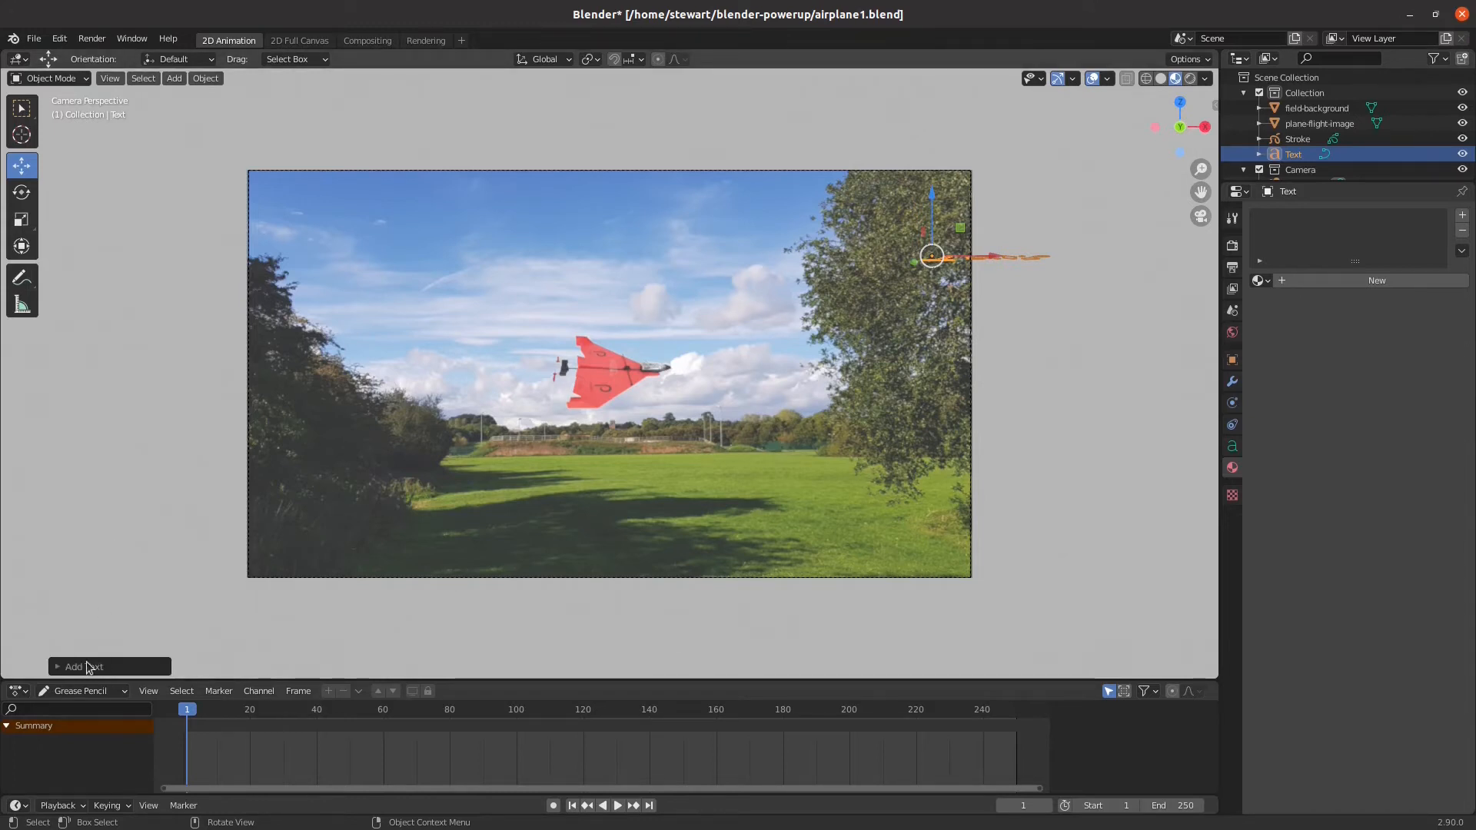
click(87, 666)
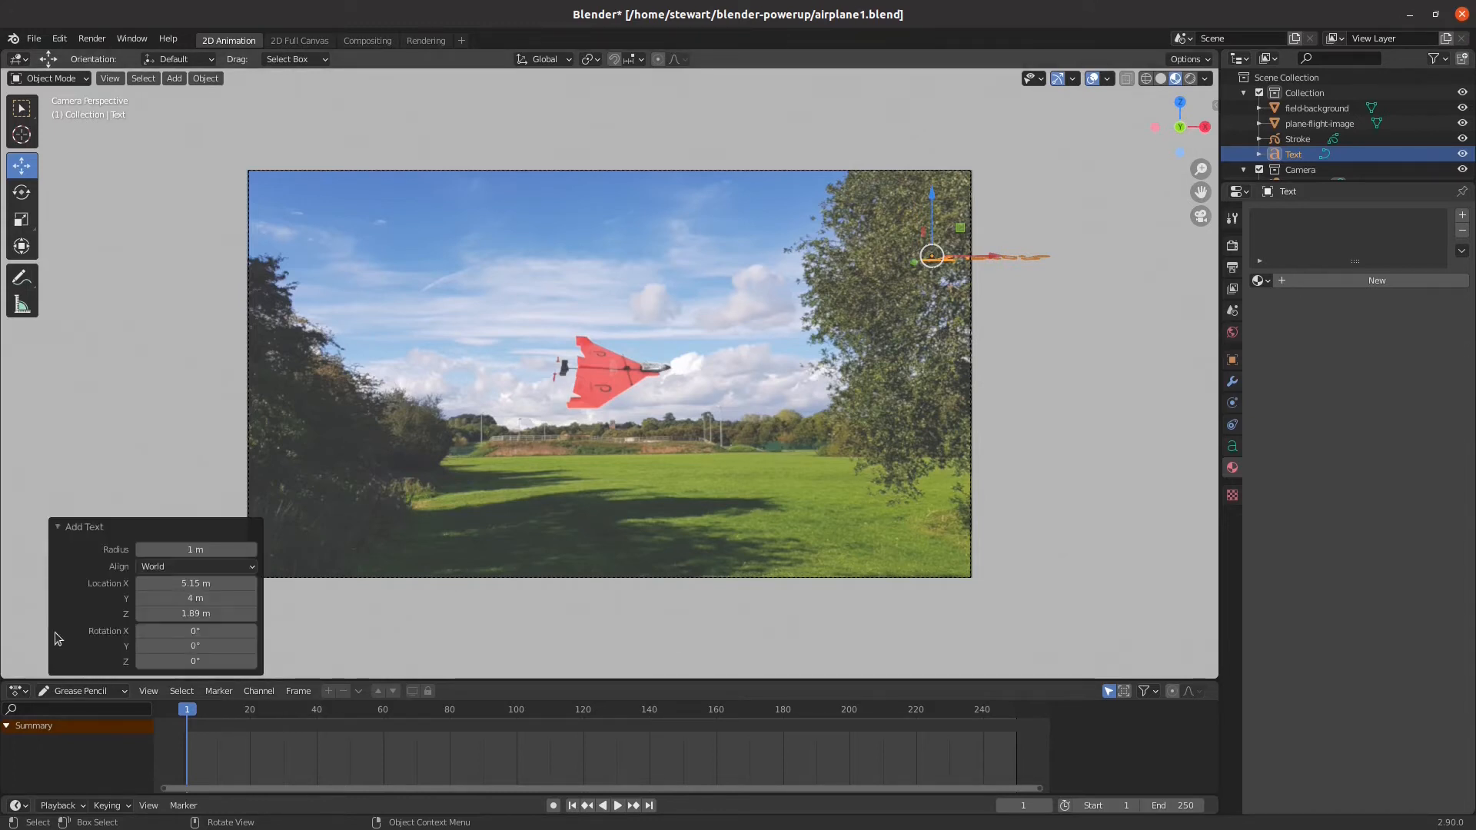
click(174, 569)
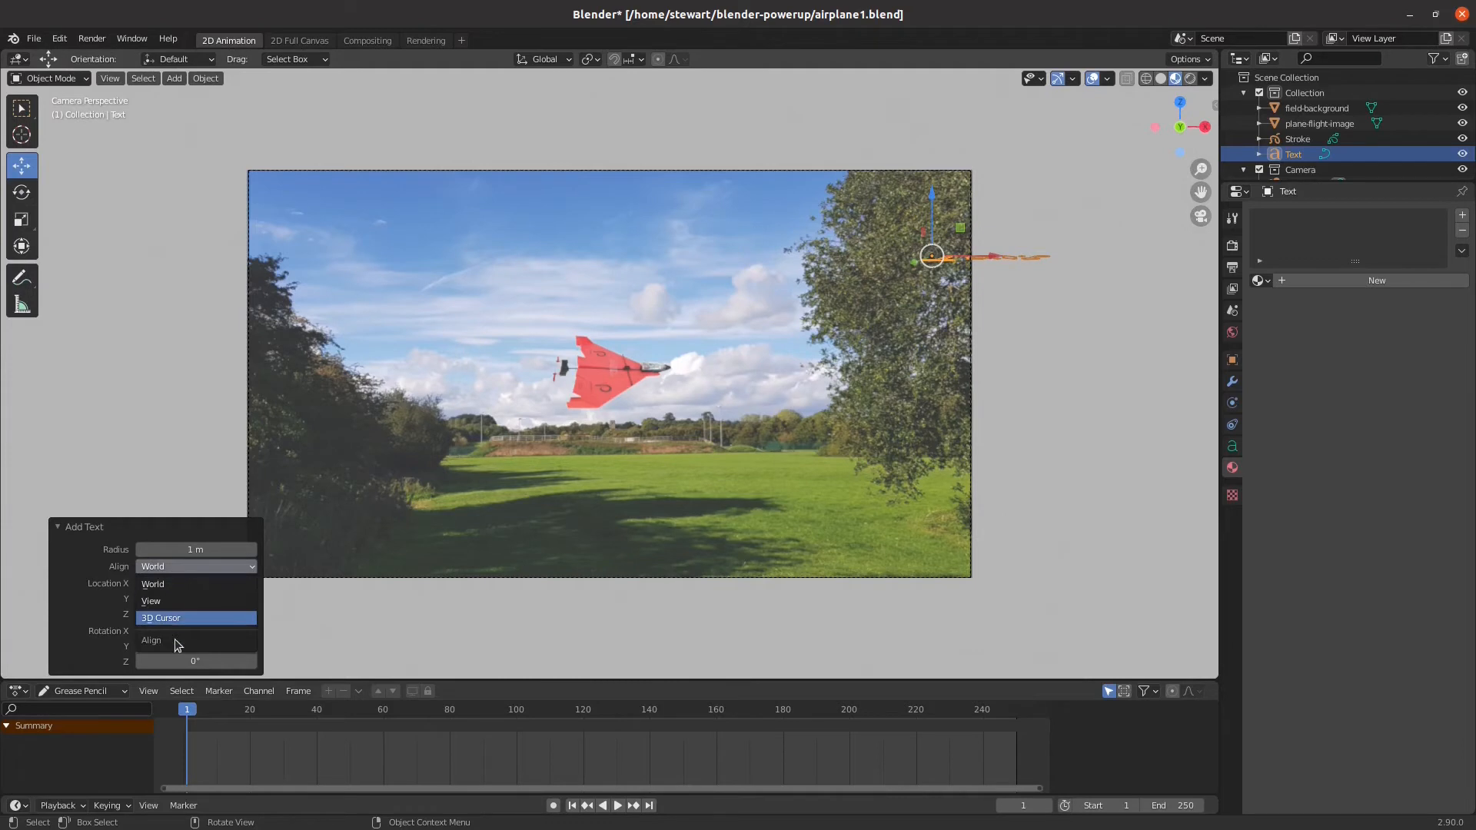
click(183, 602)
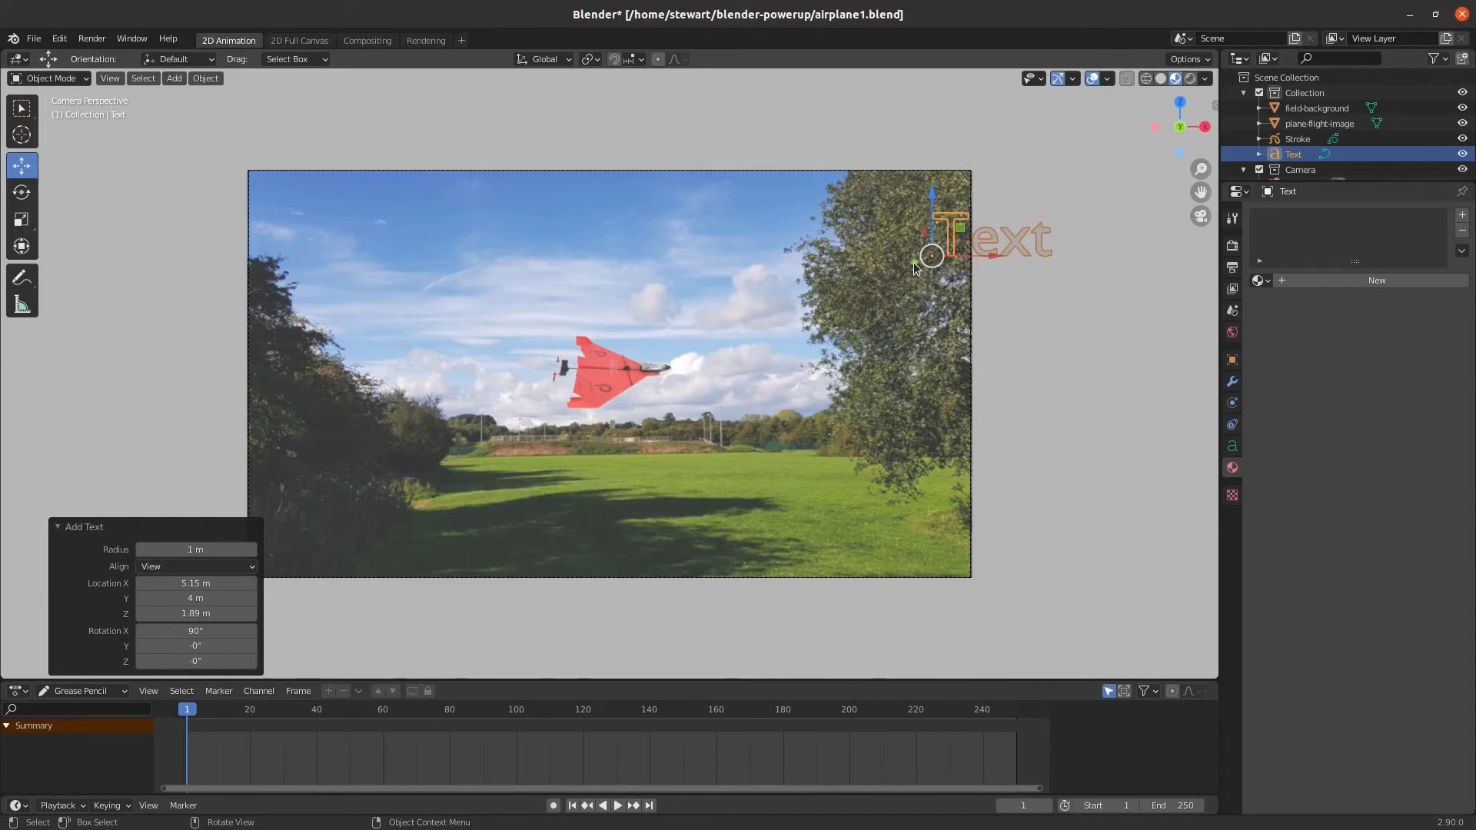
Move the text about 7.1 m along negative Y so it sits in front of the background plane
middle_drag(1009, 343, 1017, 419)
scroll(1017, 420, down, 2)
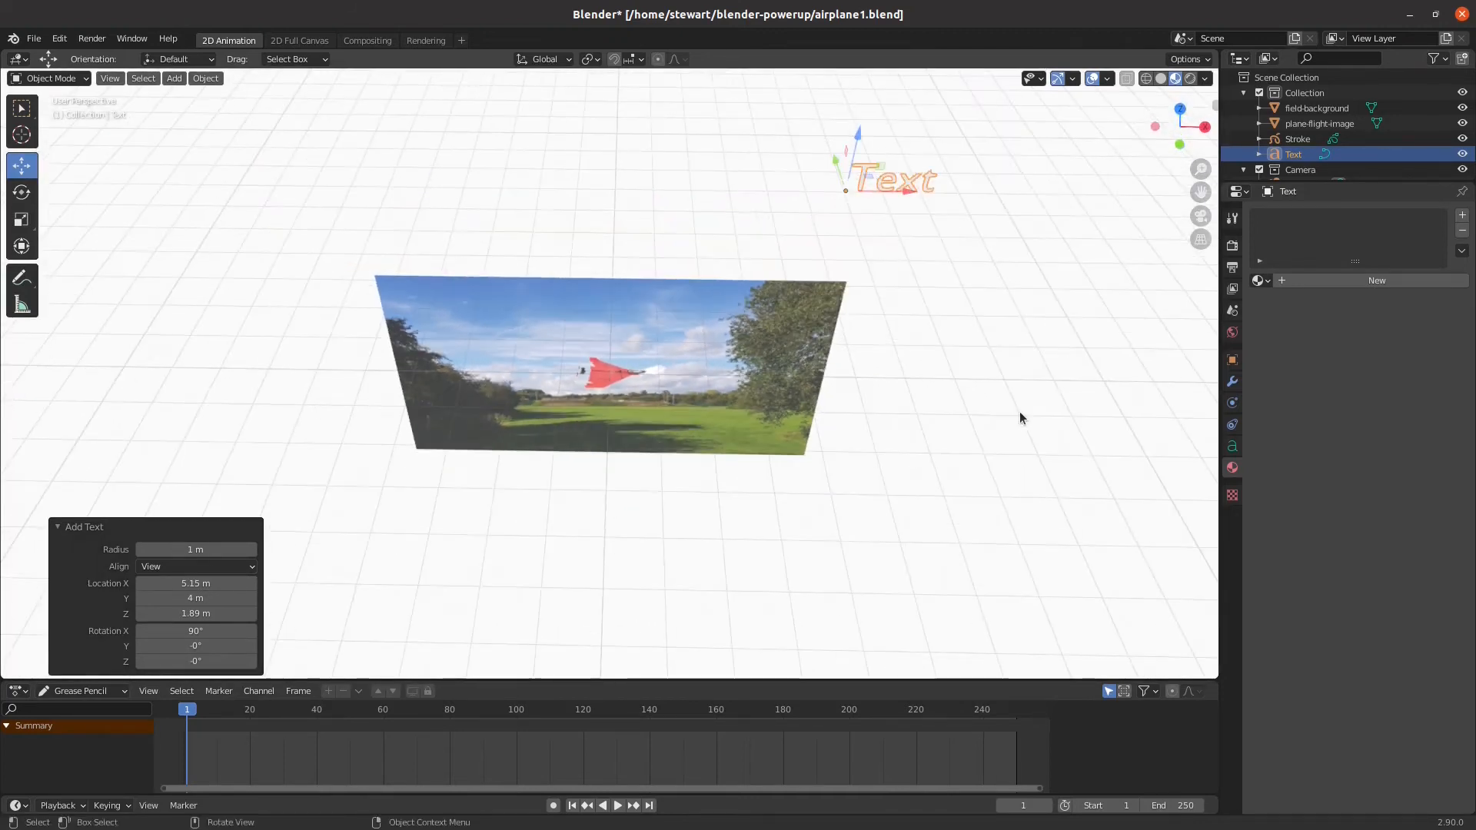
middle_drag(773, 352, 923, 339)
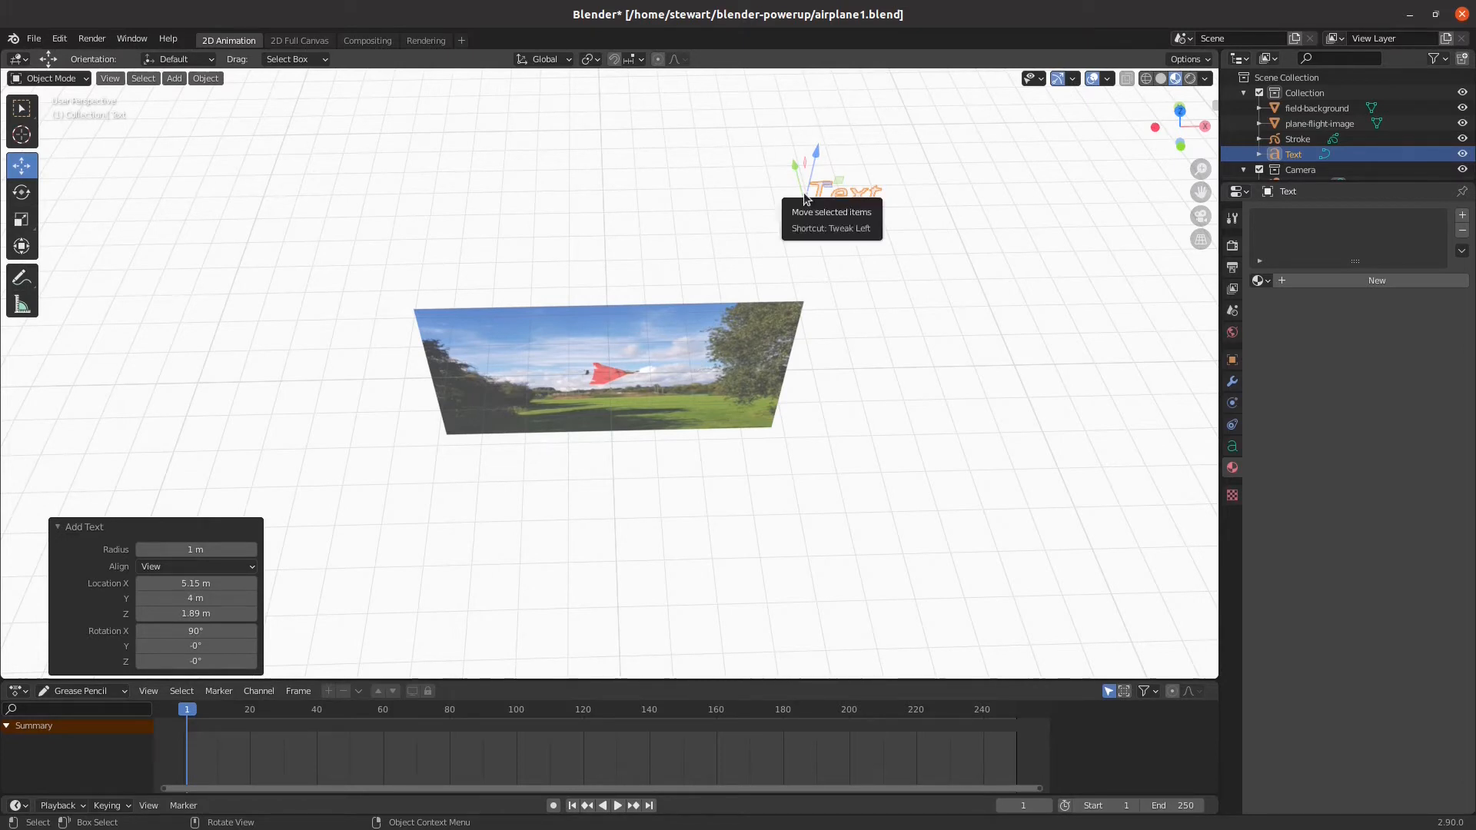
drag(794, 163, 847, 401)
scroll(721, 491, down, 2)
scroll(722, 460, up, 1)
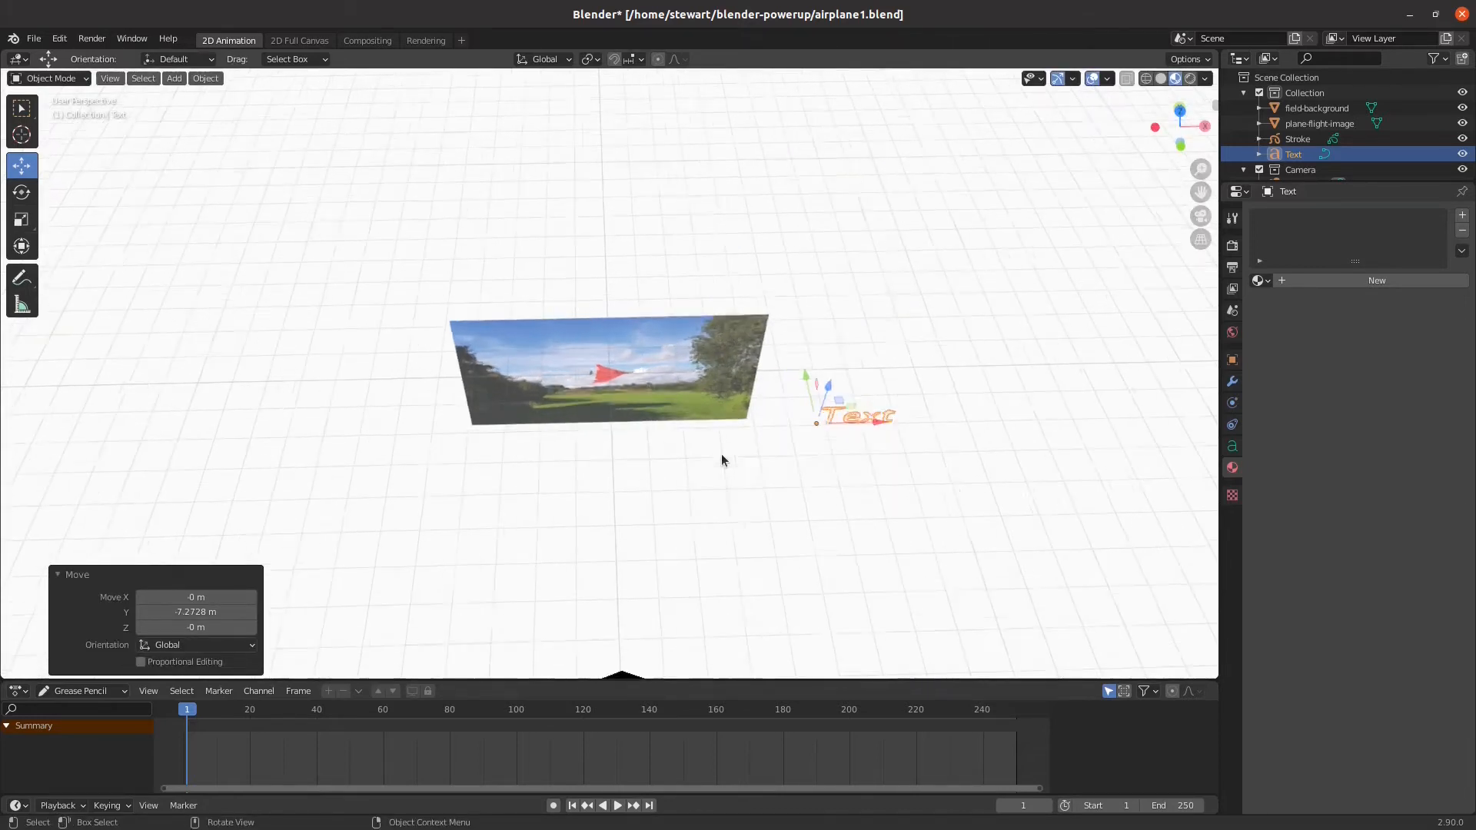
scroll(721, 459, up, 1)
drag(854, 389, 856, 382)
scroll(709, 456, down, 1)
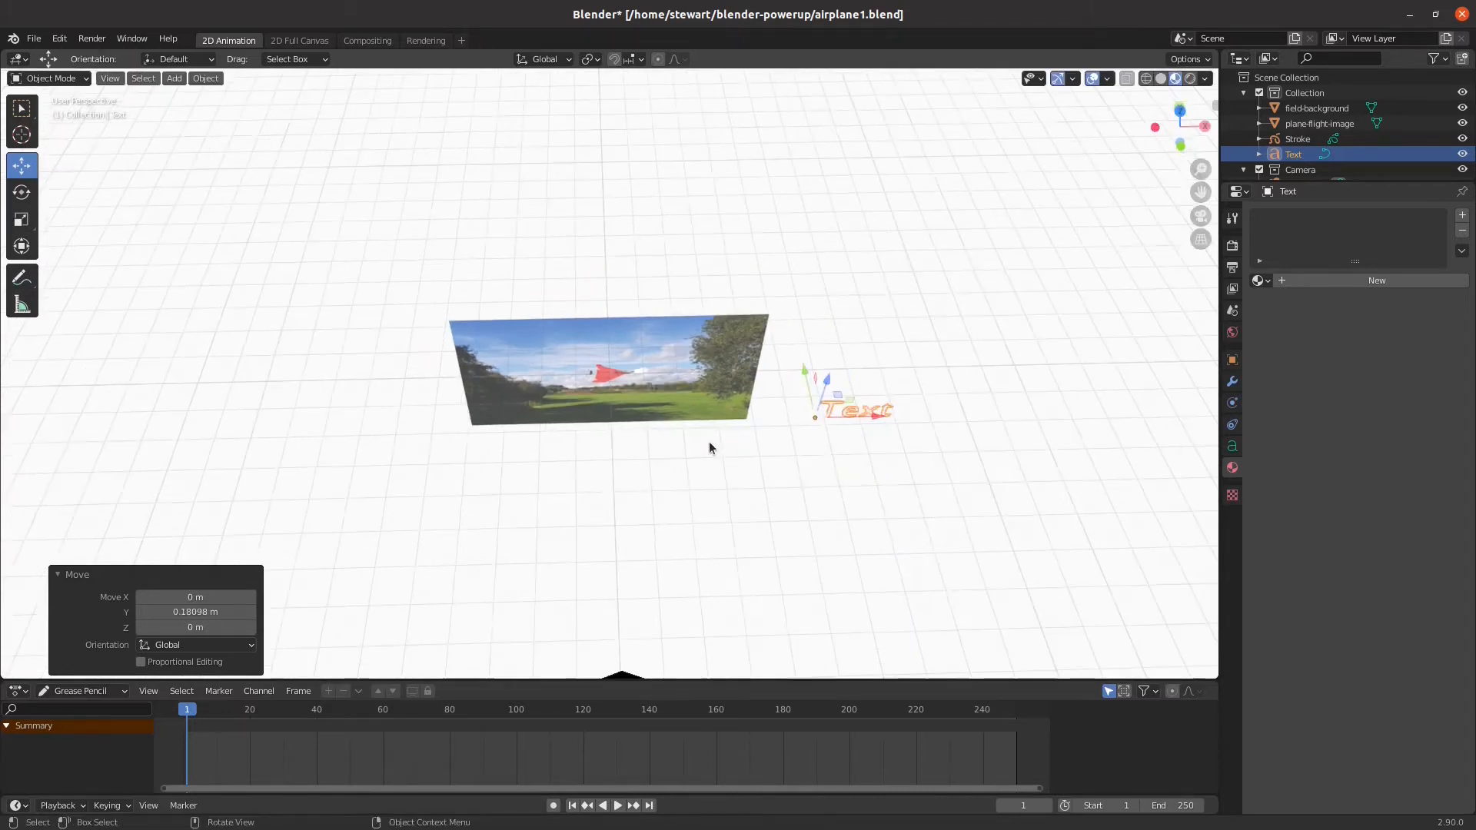
middle_drag(712, 452, 717, 422)
From the camera view, move the text along X into the frame and down about 1.08 m in Z, above the airplane
key(KP_0)
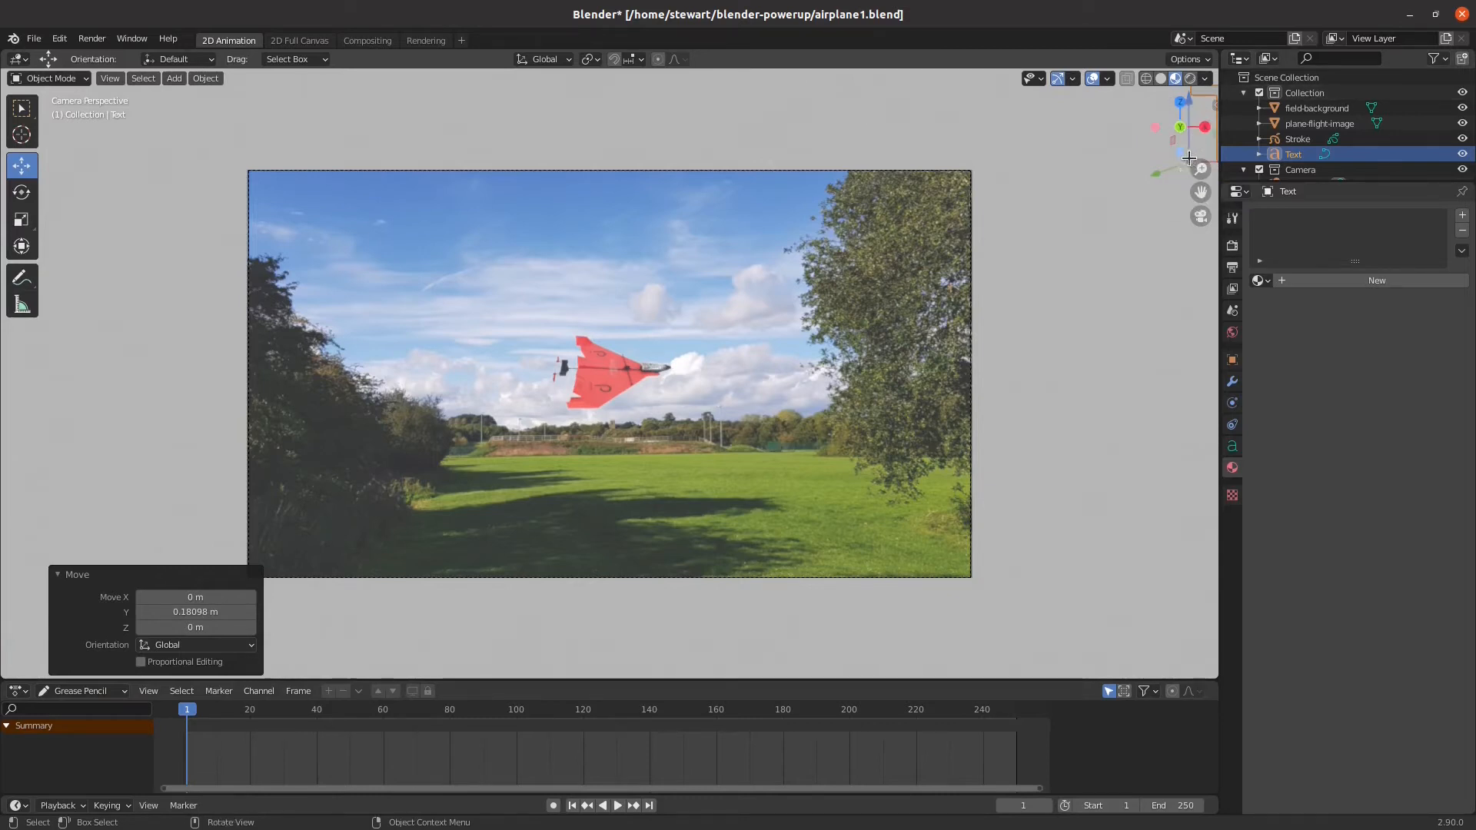
scroll(1170, 228, down, 1)
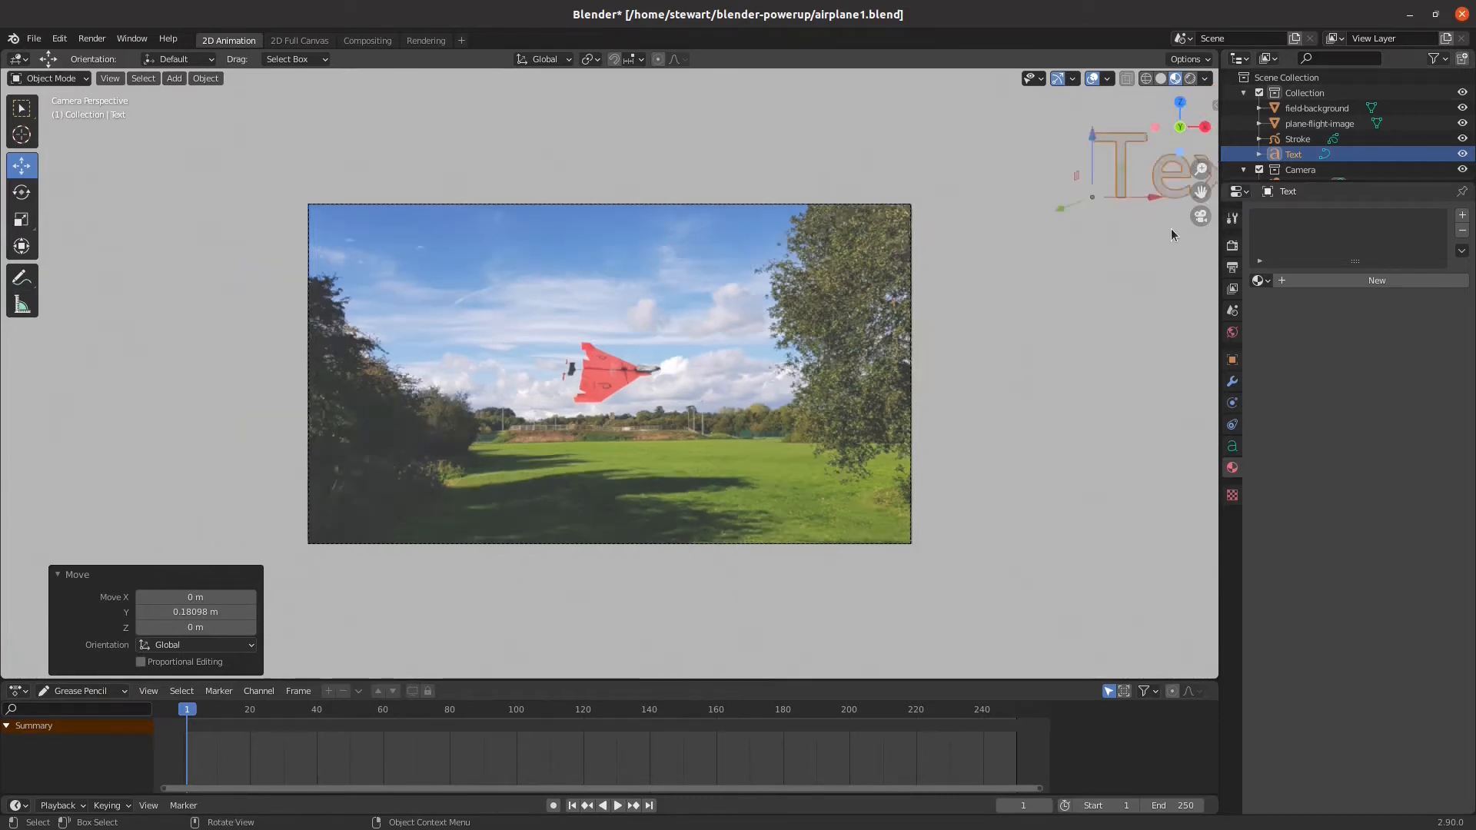
scroll(1171, 229, down, 1)
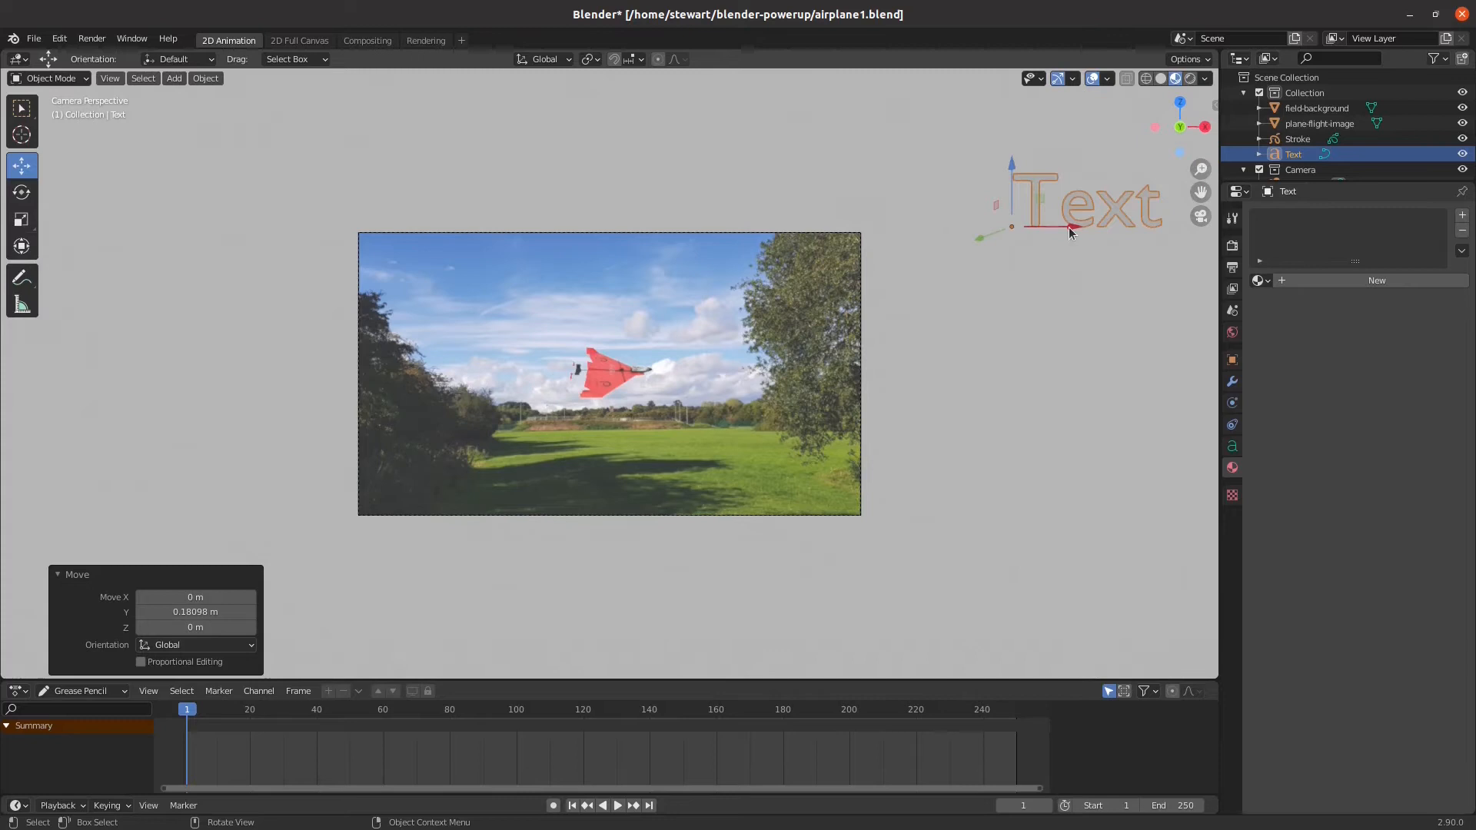
drag(1068, 227, 588, 227)
drag(530, 163, 534, 248)
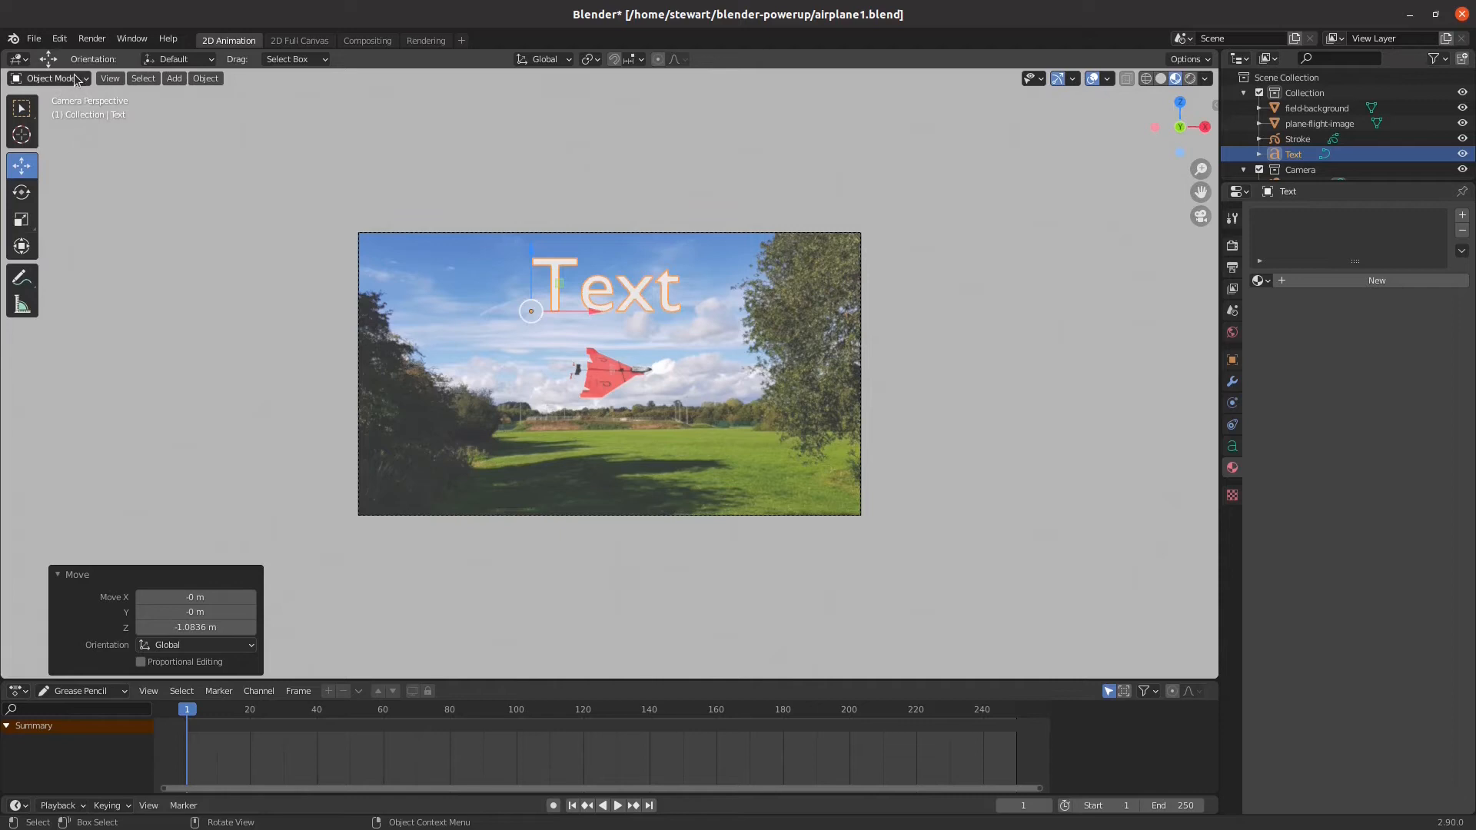
Enter Edit Mode on the text object and replace its default wording with "Flight Test"
click(50, 77)
click(69, 111)
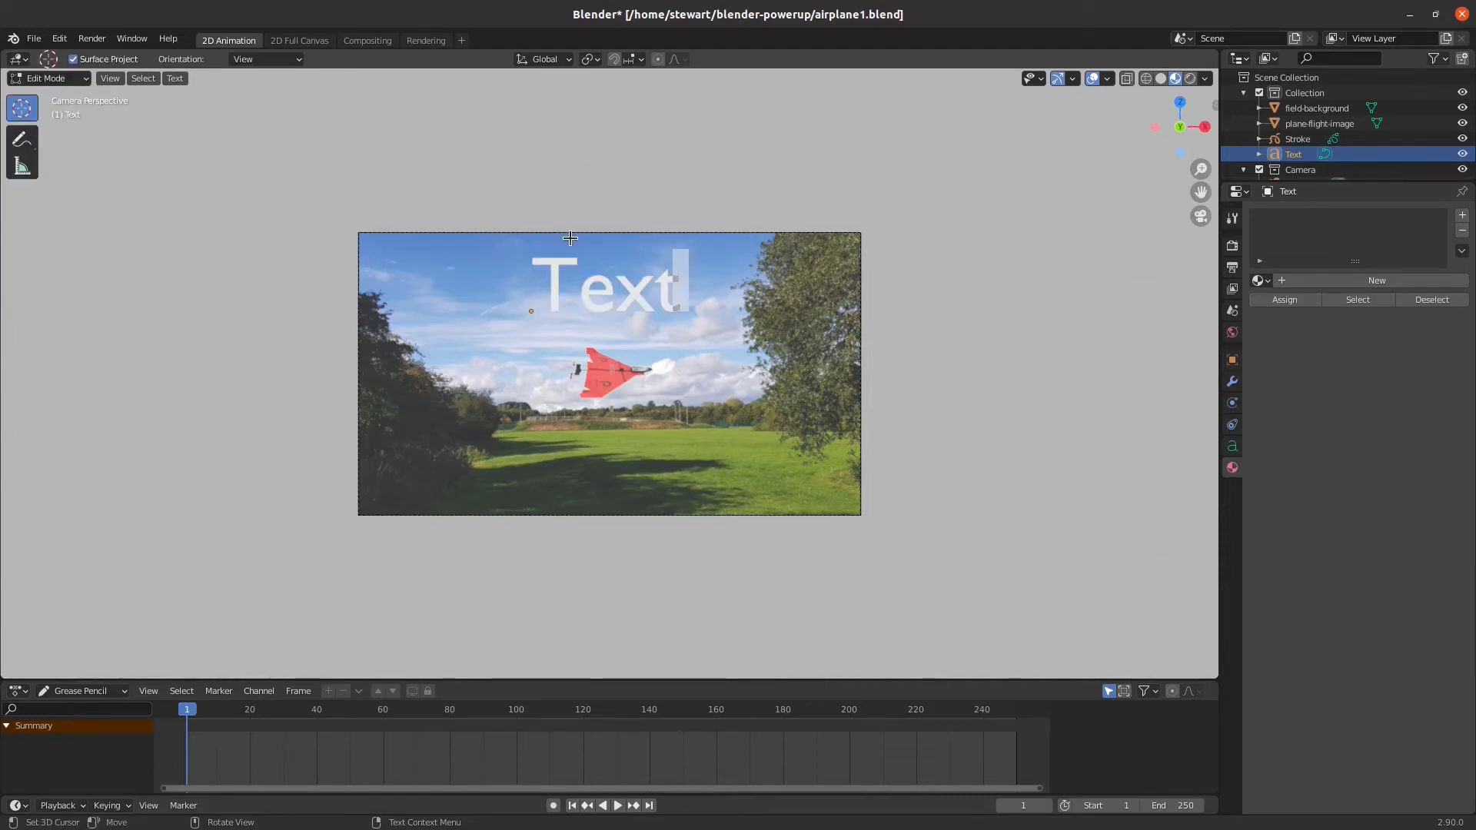
key(shift+Left)
key(shift+Left)
key(shift+Left)
key(shift+Left)
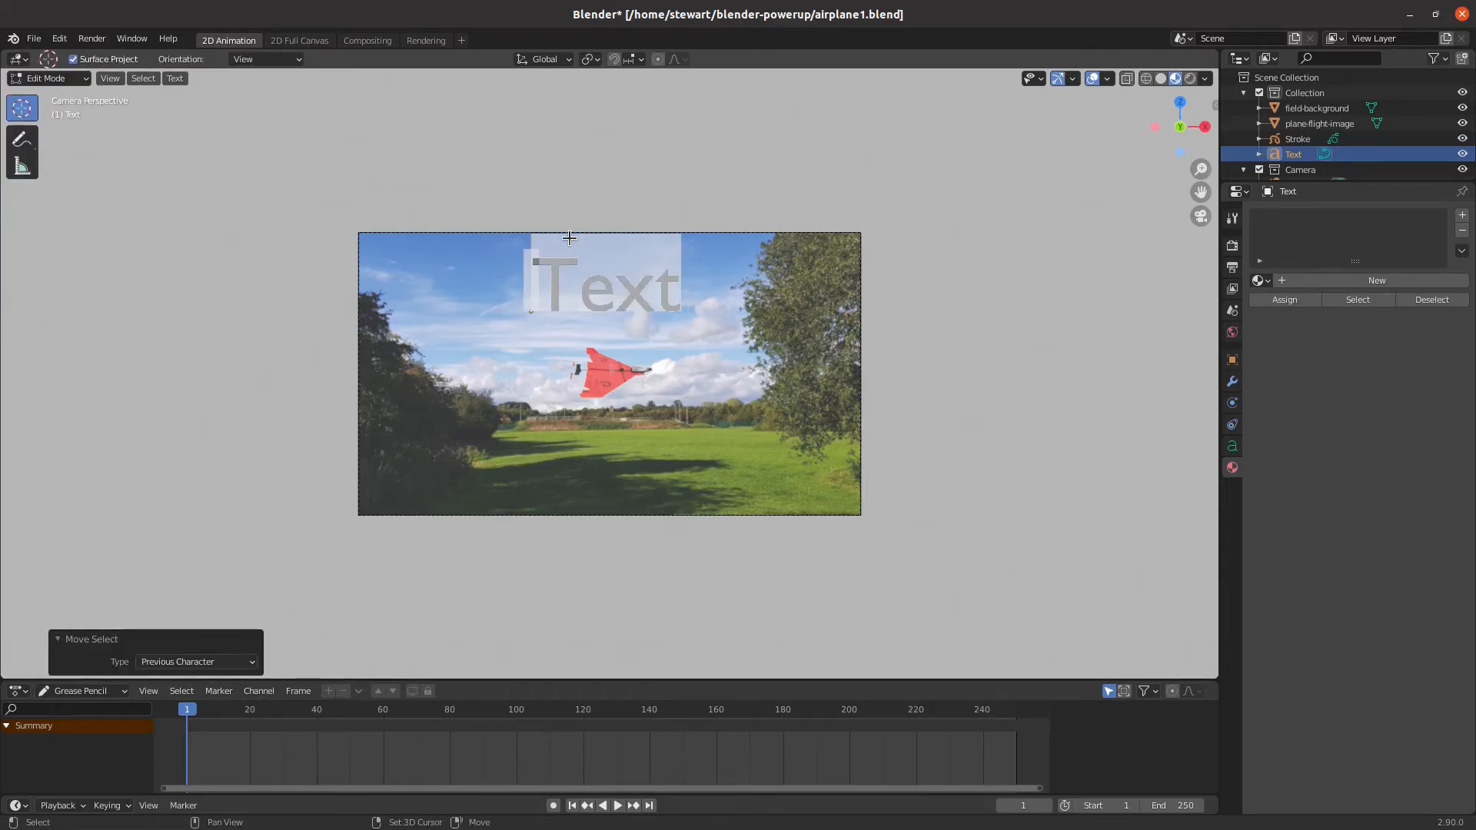
text(Fl)
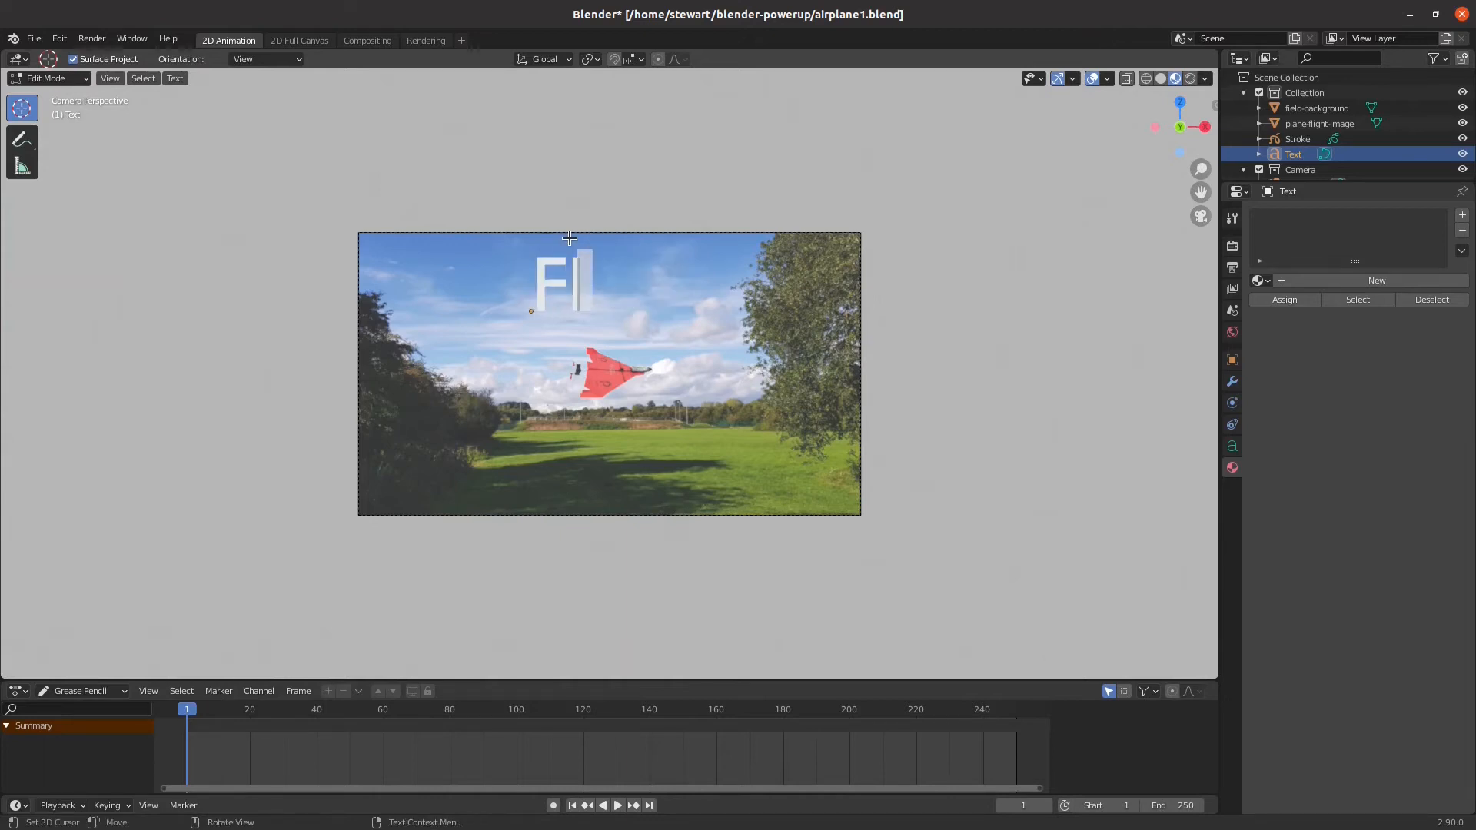
text(ight Test)
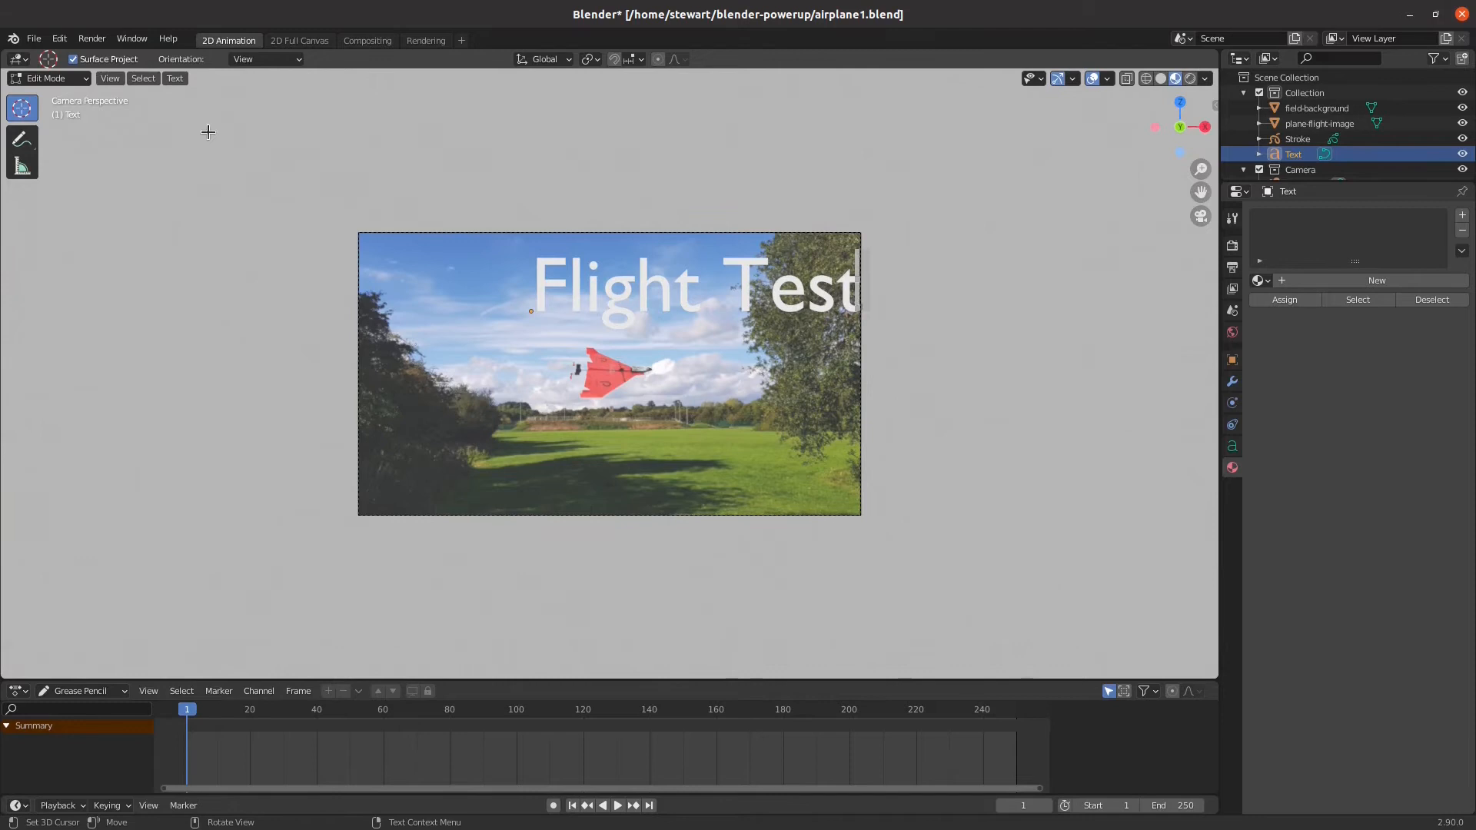
Return to Object Mode and move the title about 1.31 m along negative X to centre it in the frame
click(46, 78)
click(49, 99)
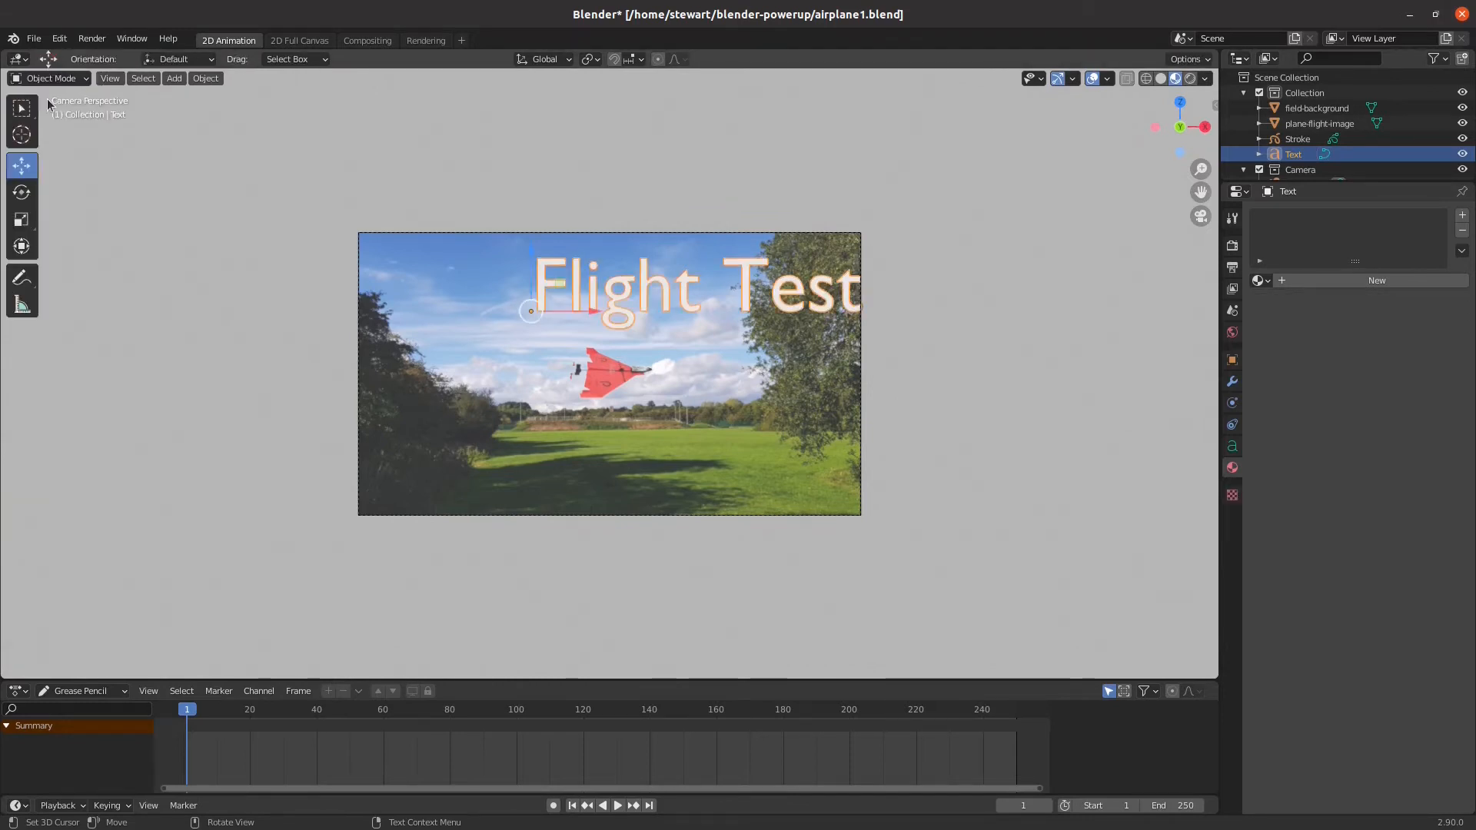
drag(588, 311, 485, 311)
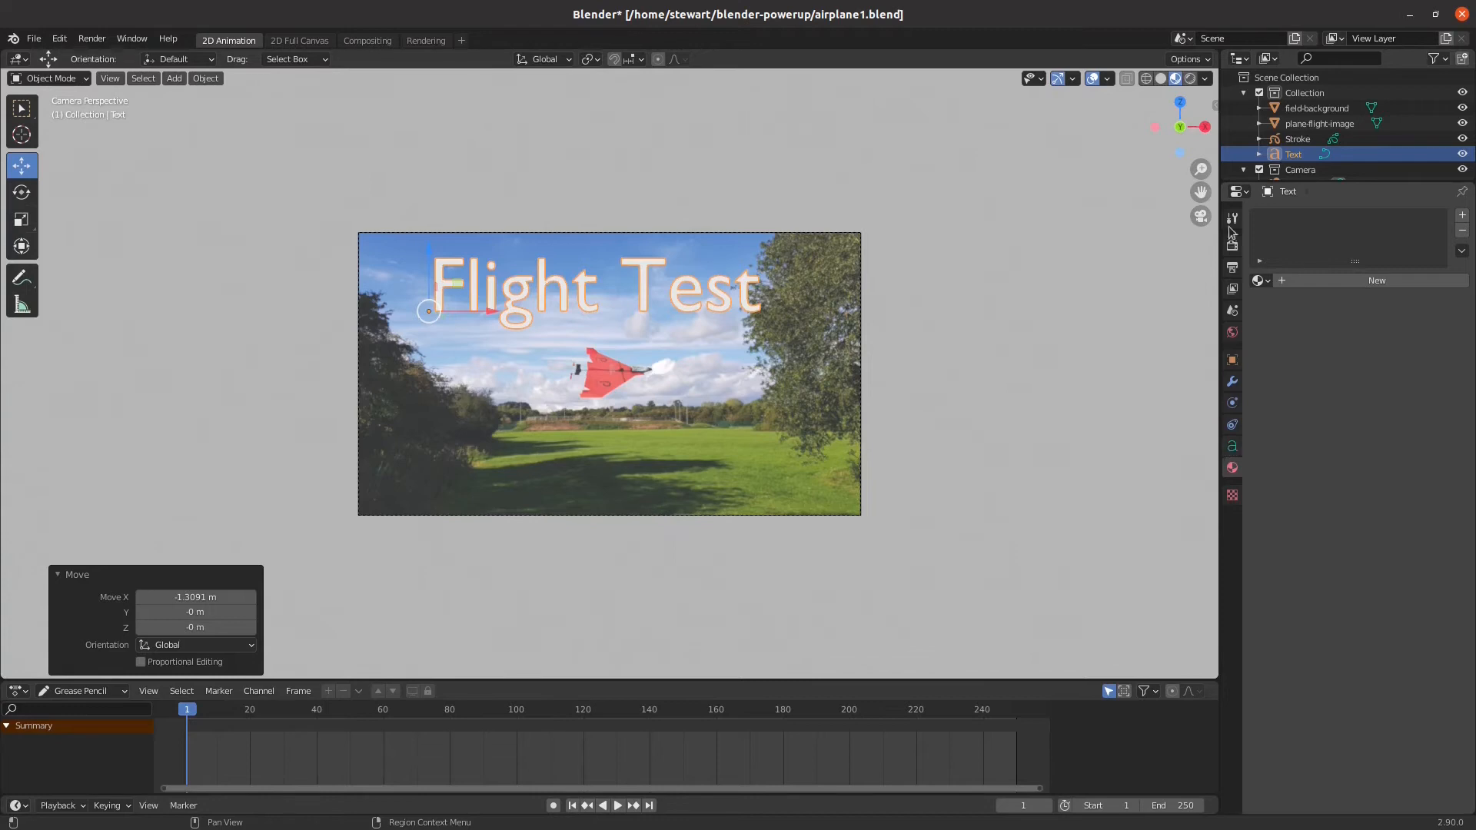
Start loading a new Regular font for the title text and browse to the folder /usr/share/fonts
click(1232, 448)
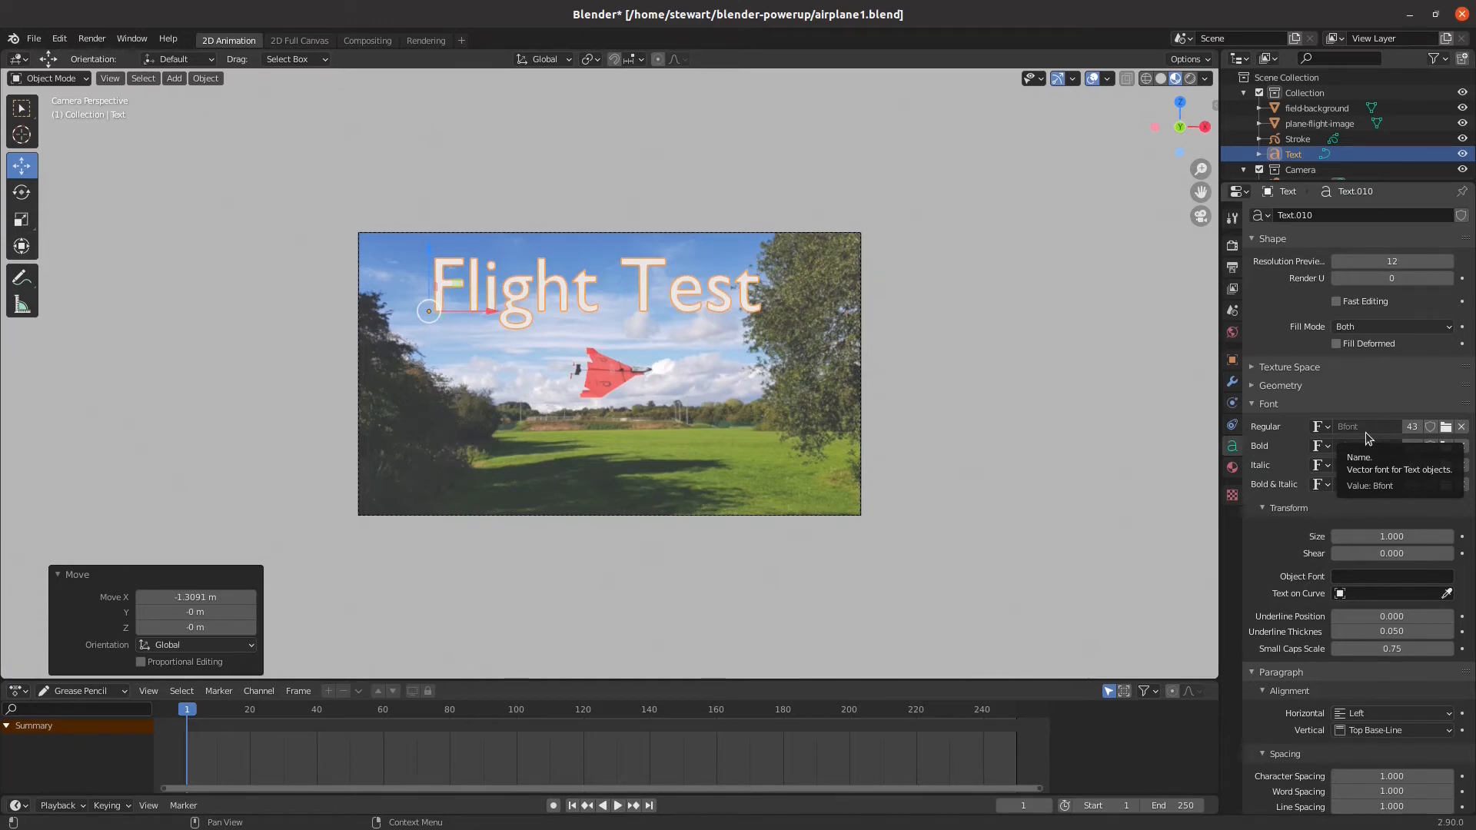
click(1445, 428)
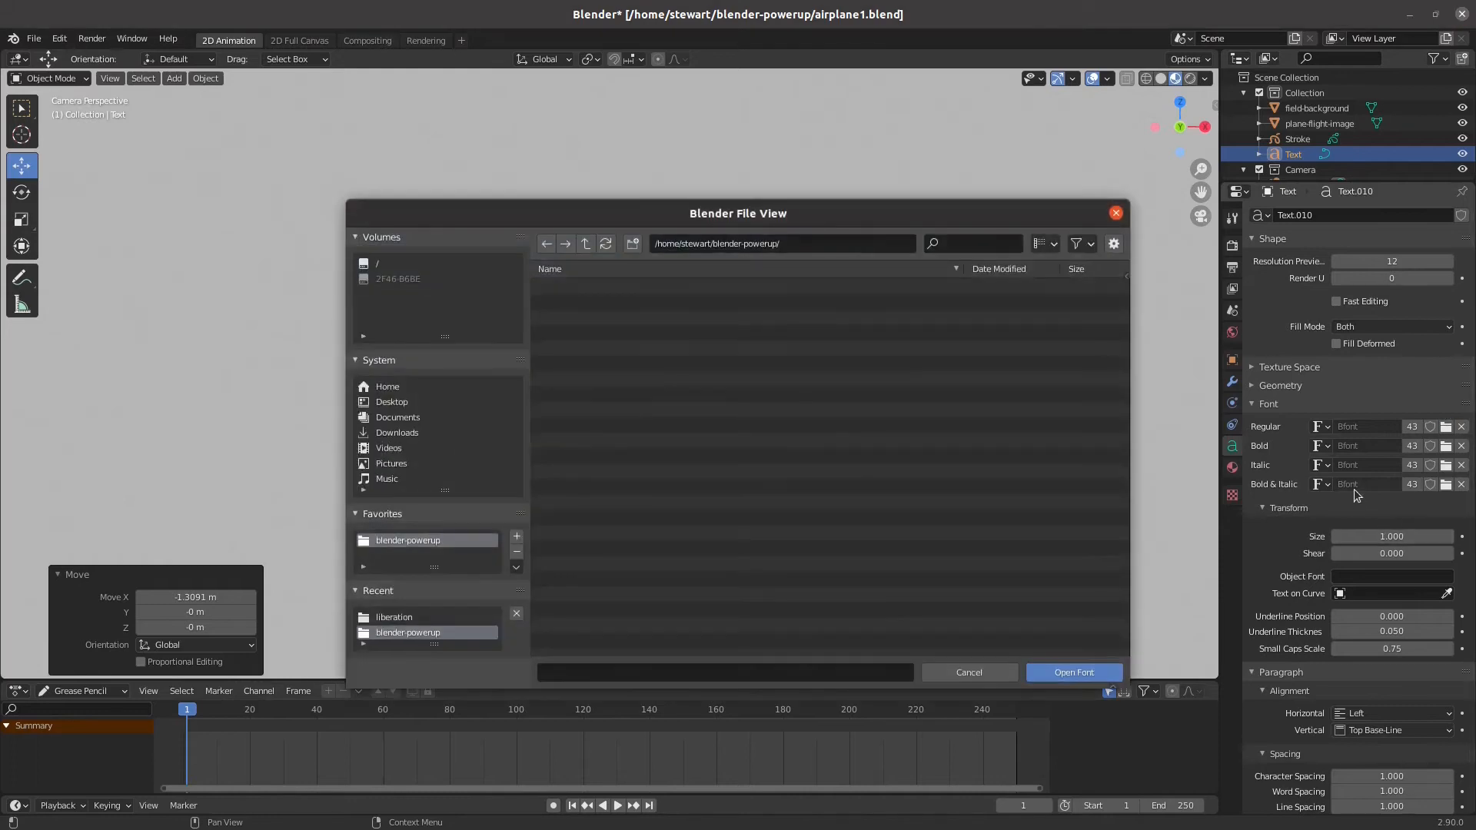
click(855, 243)
drag(802, 247, 576, 229)
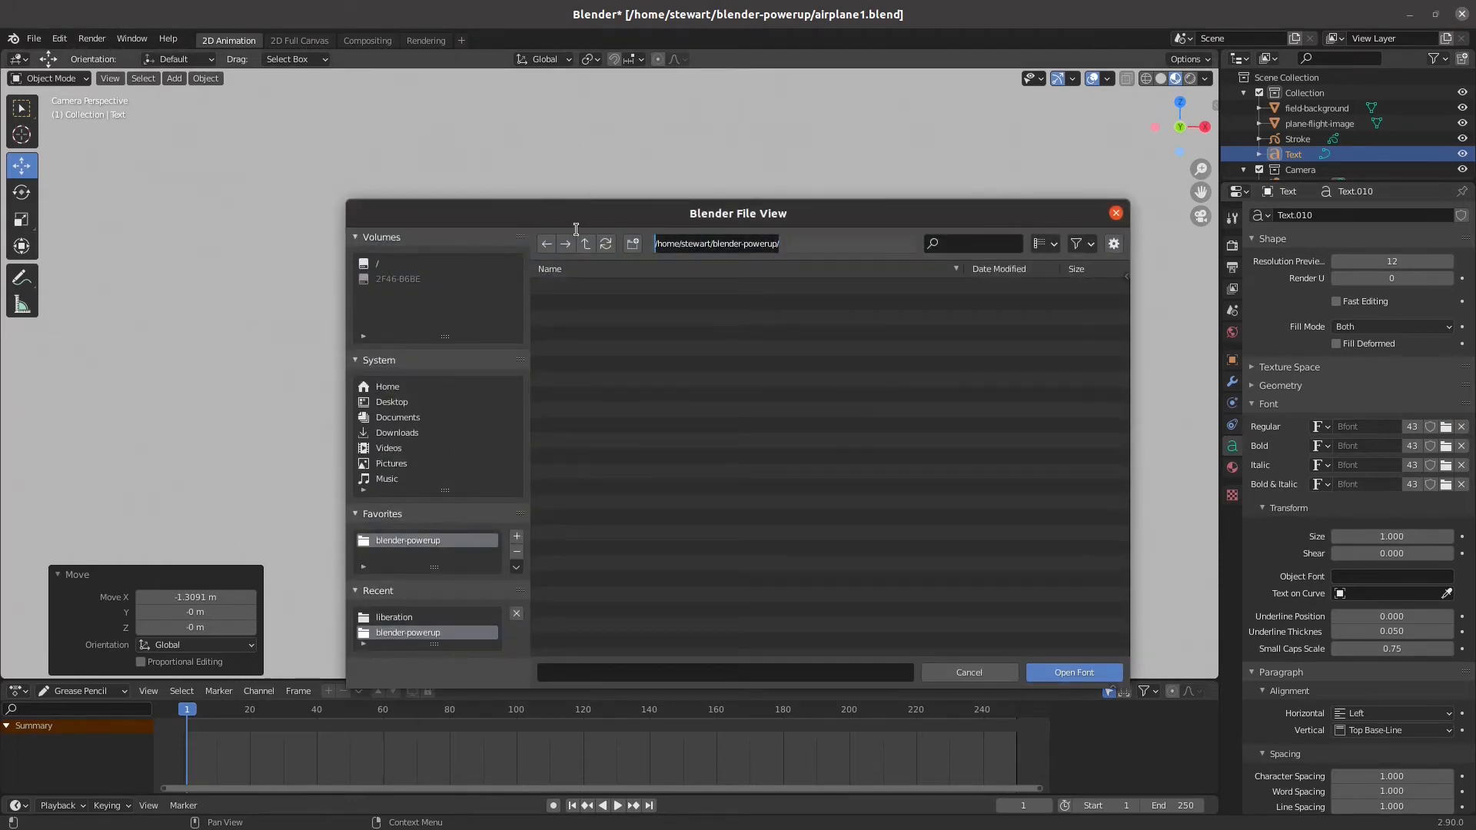
text(/usr/)
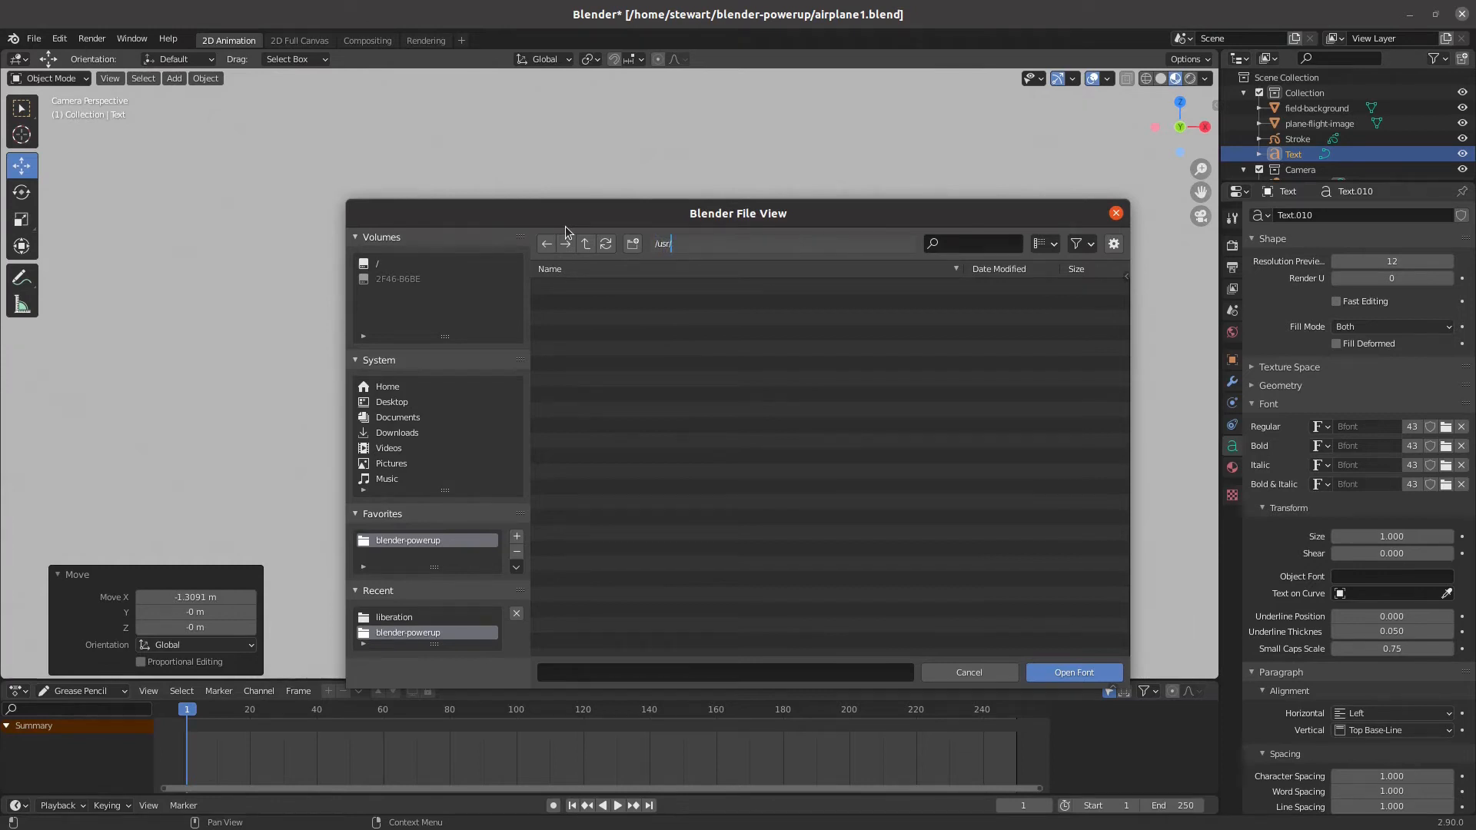
text(share/fonts/)
key(Return)
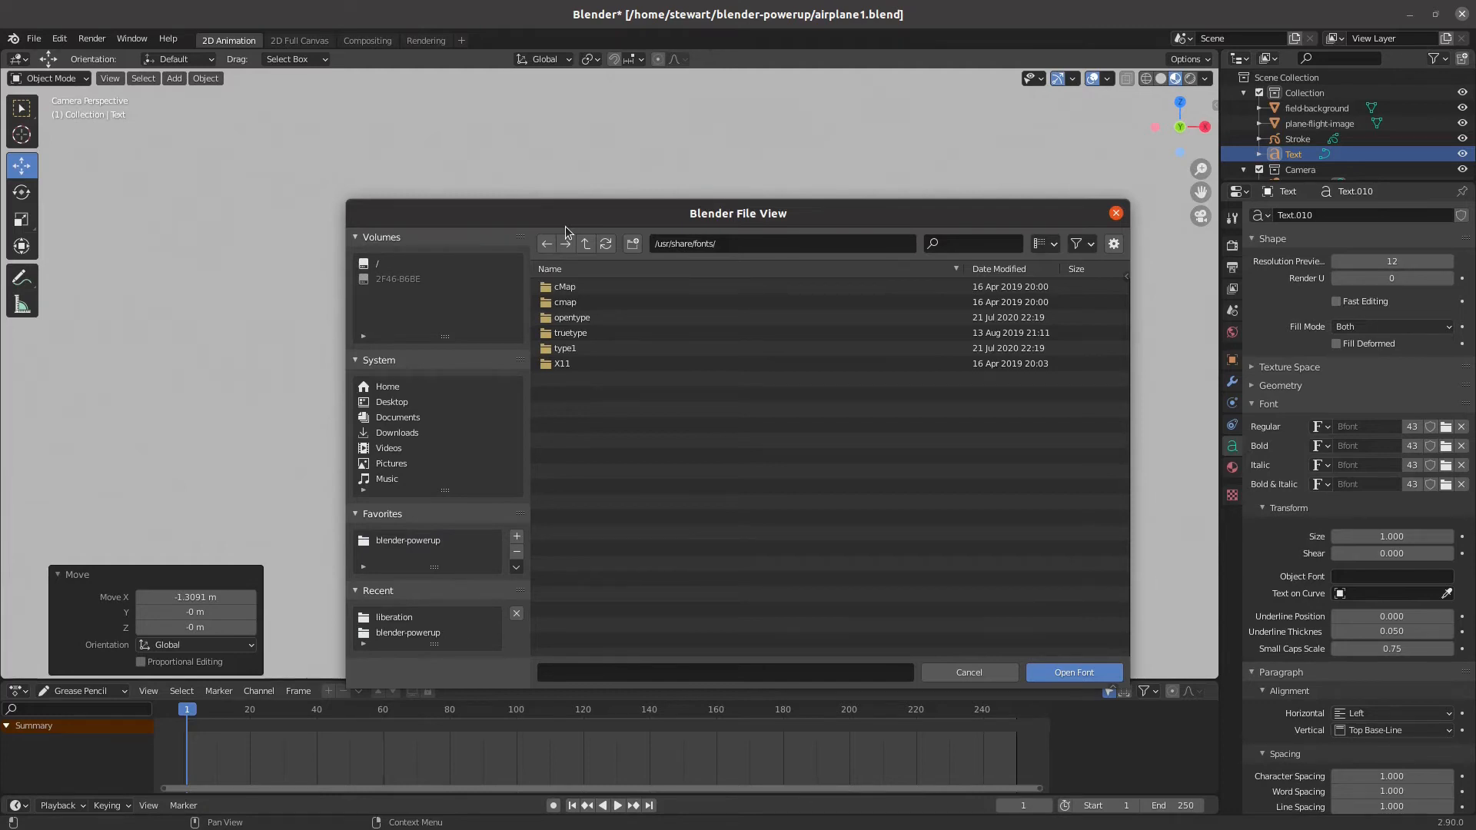
Load LiberationSans-Regular.ttf from the truetype/liberation folder as the title's Regular font
click(598, 337)
scroll(656, 541, down, 5)
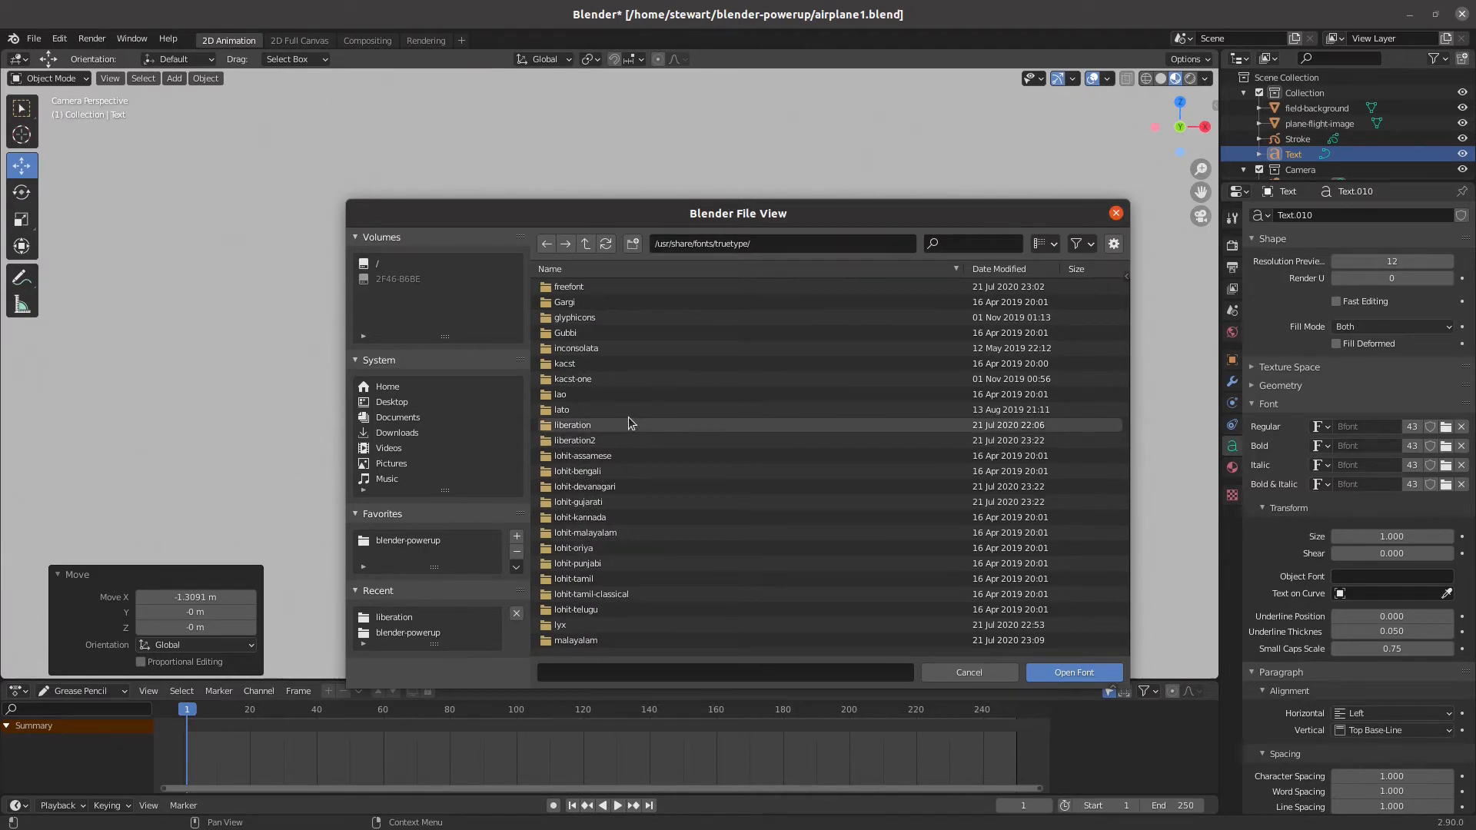
click(581, 430)
double_click(582, 432)
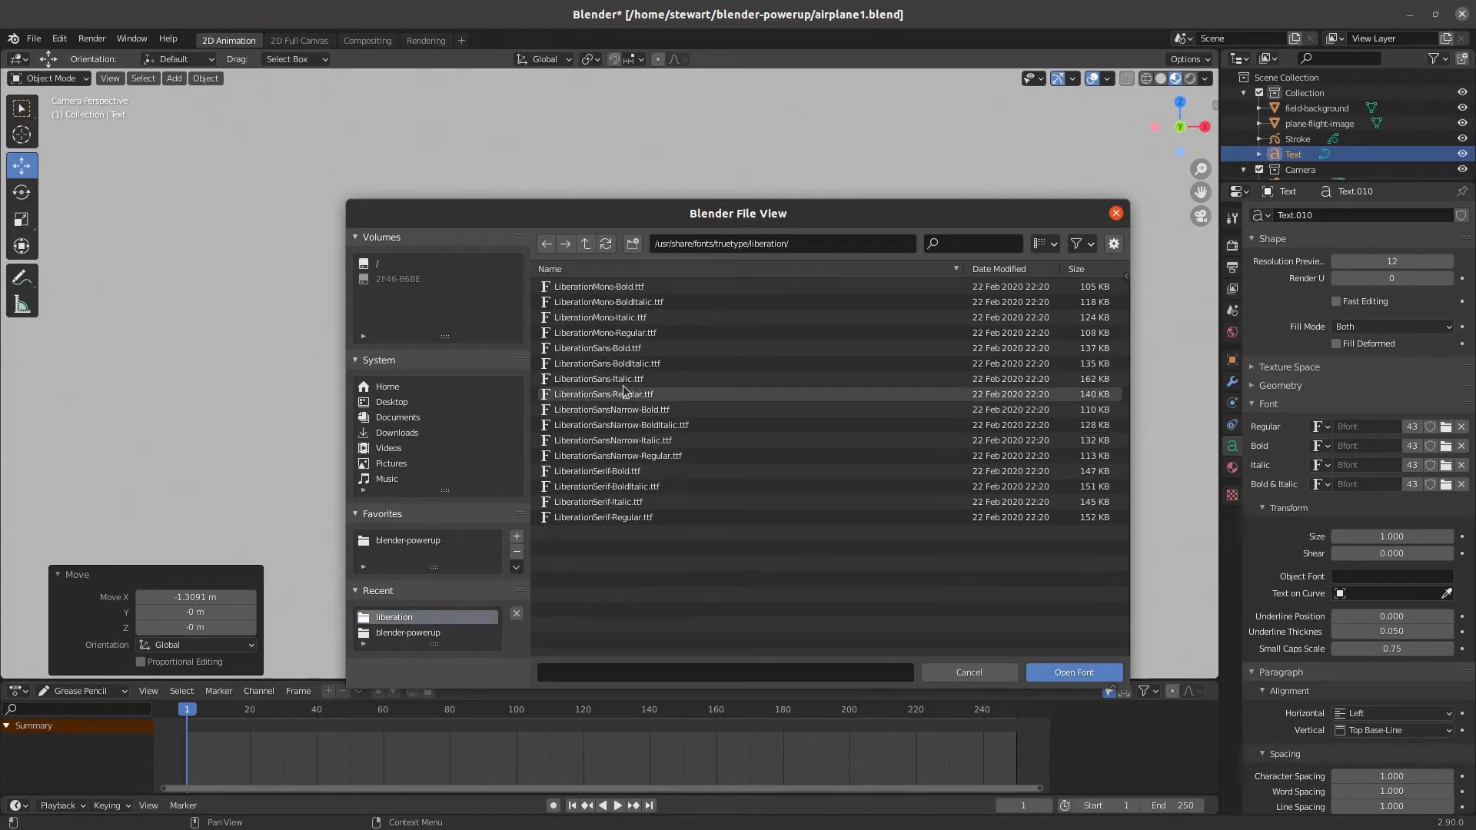
click(604, 394)
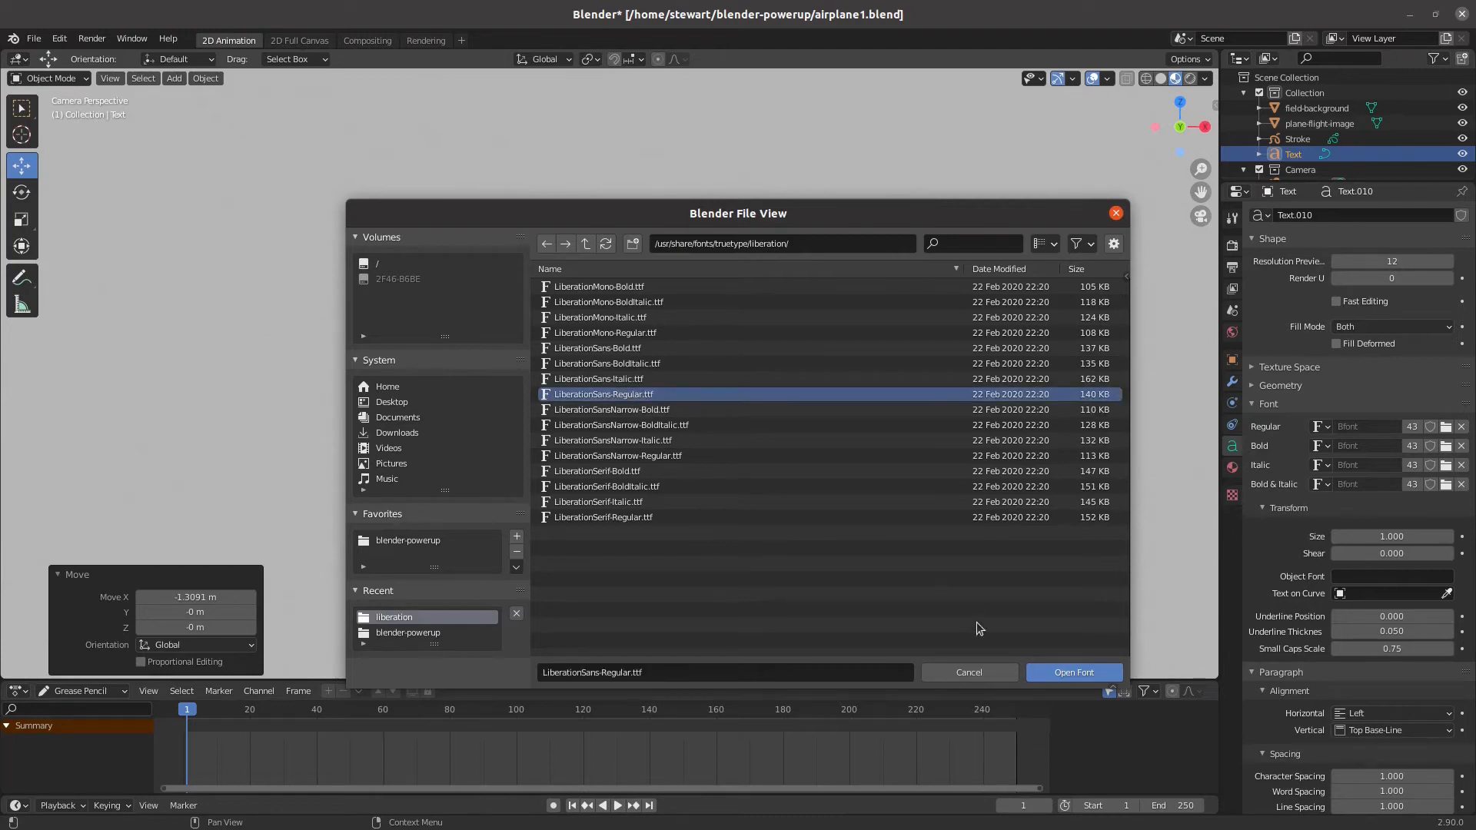
click(1058, 673)
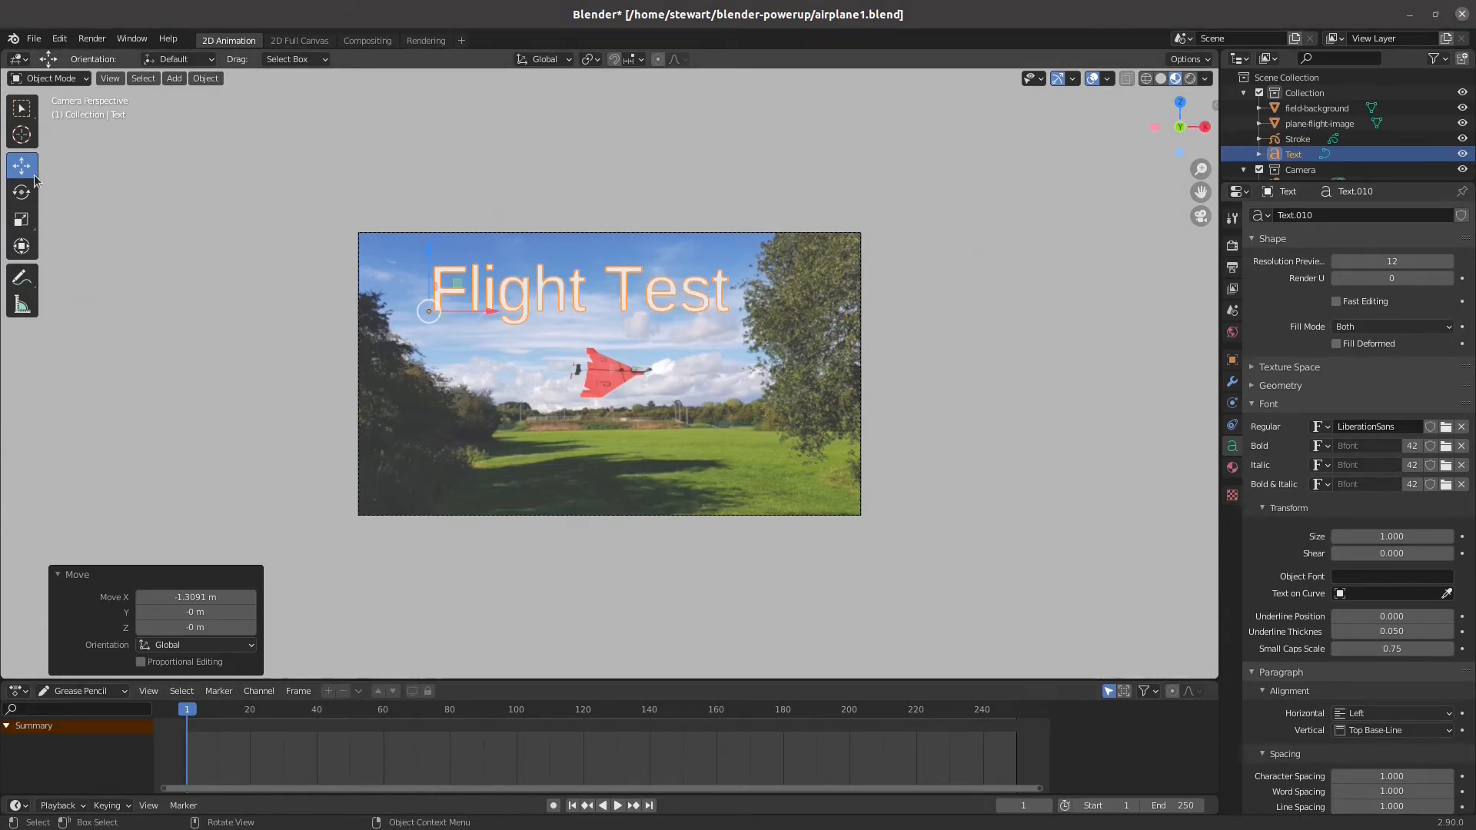
Scale the title text up to about 1.117 in X and Z, leaving Y at 1, and return to the Select tool
click(22, 219)
drag(457, 283, 465, 302)
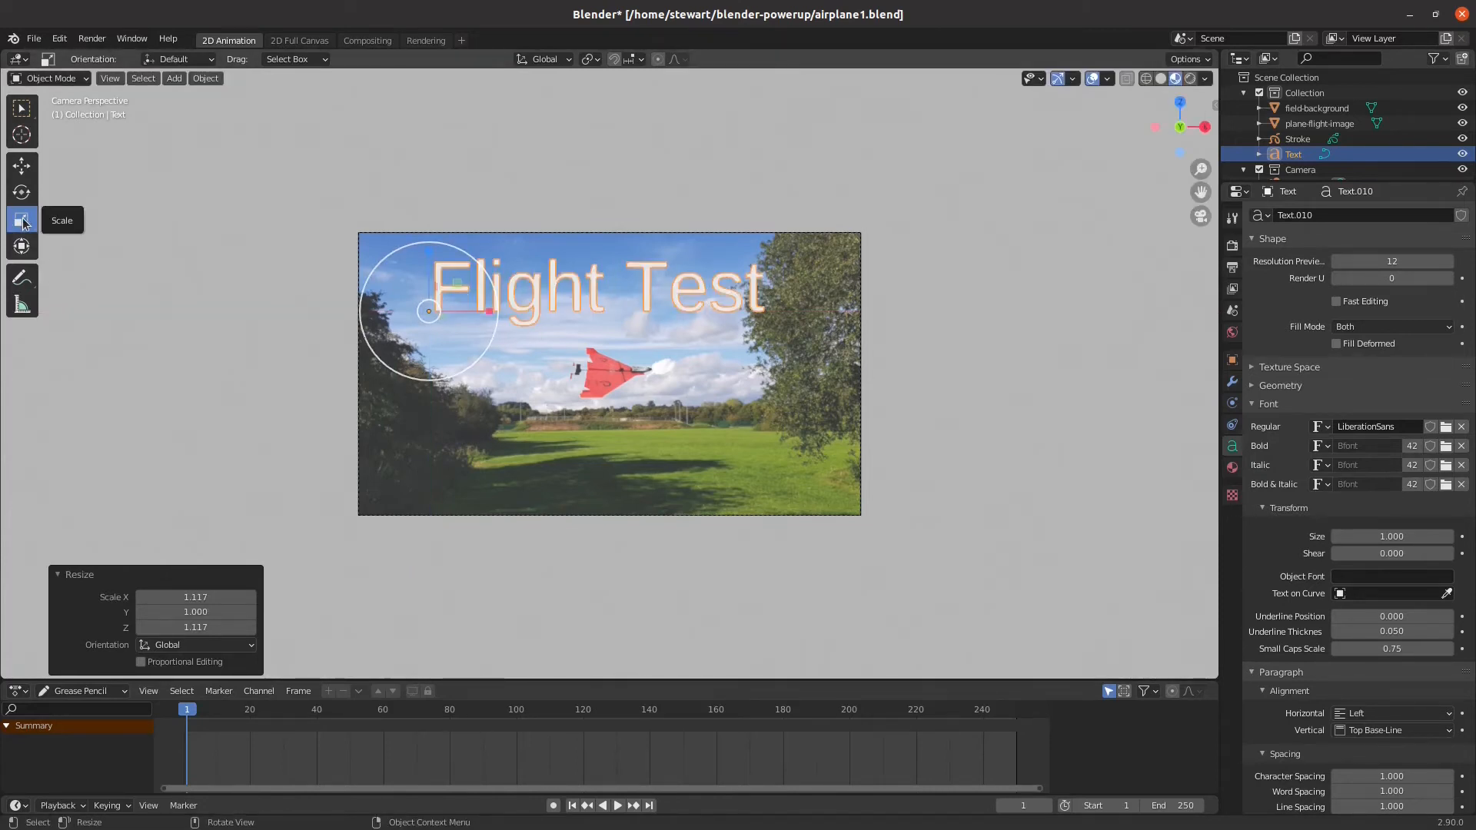
click(21, 108)
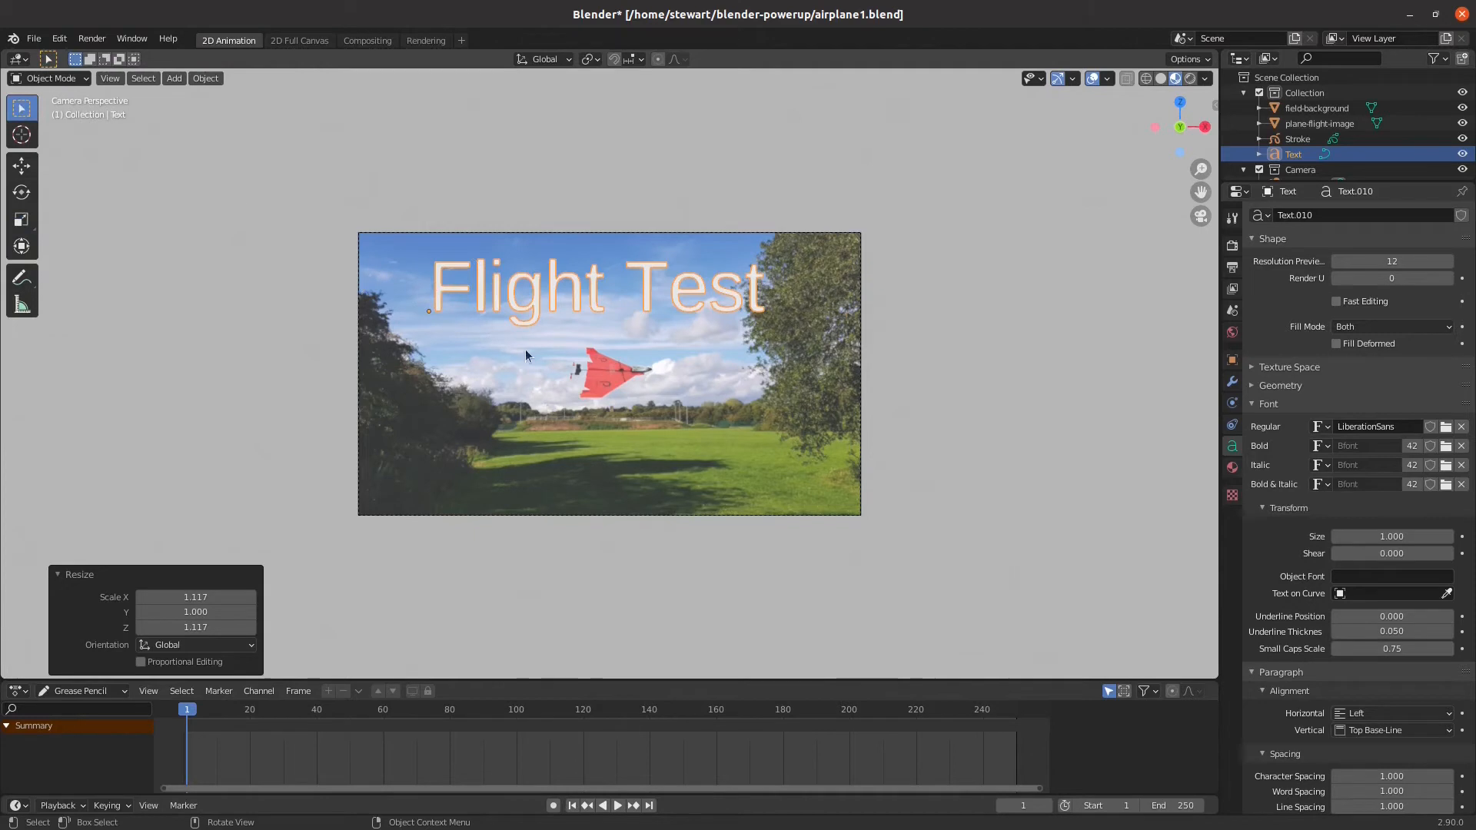
Add a new material to the title text and give it a blue base color
click(1231, 468)
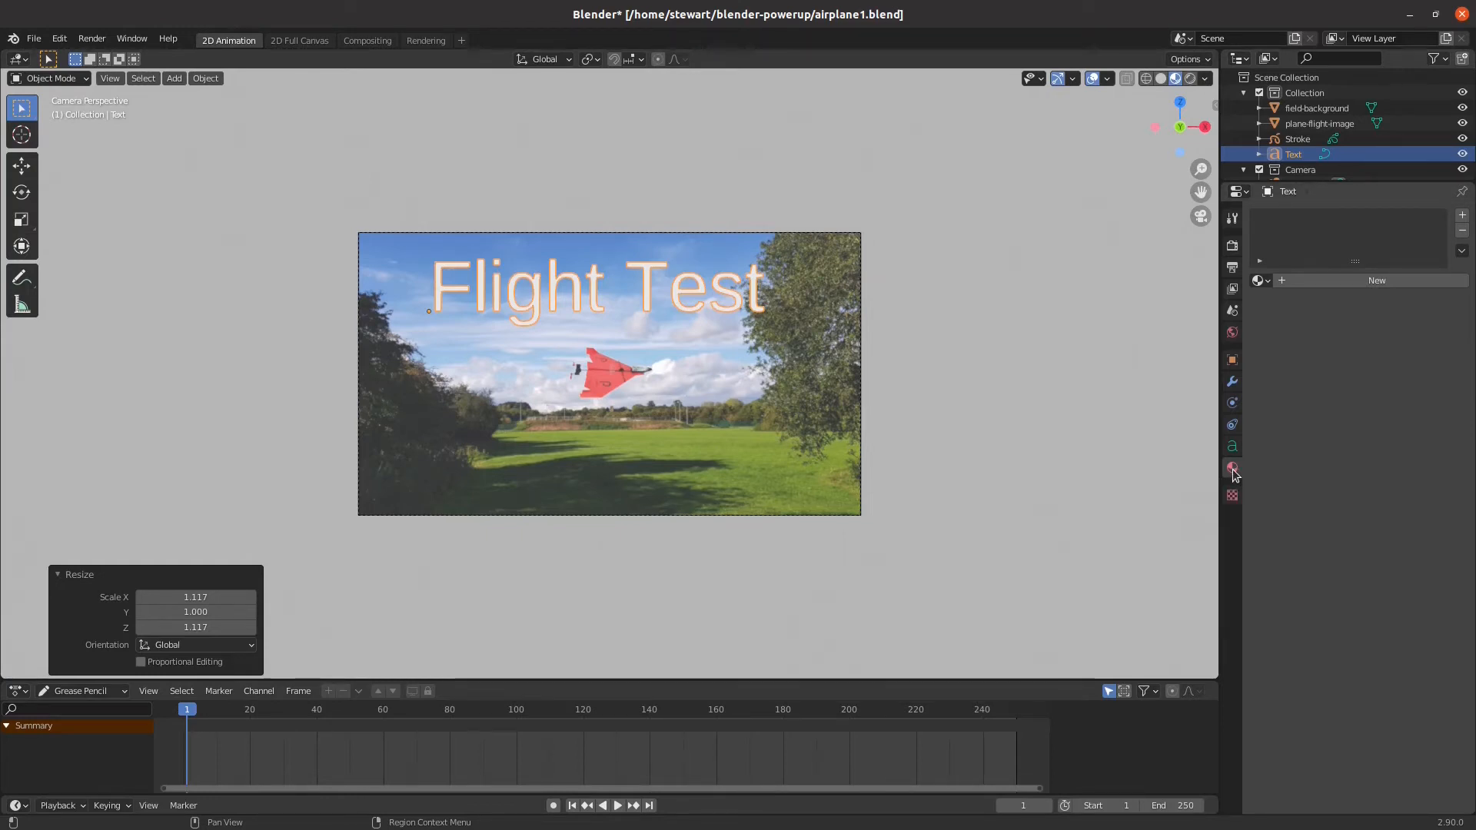
click(1323, 281)
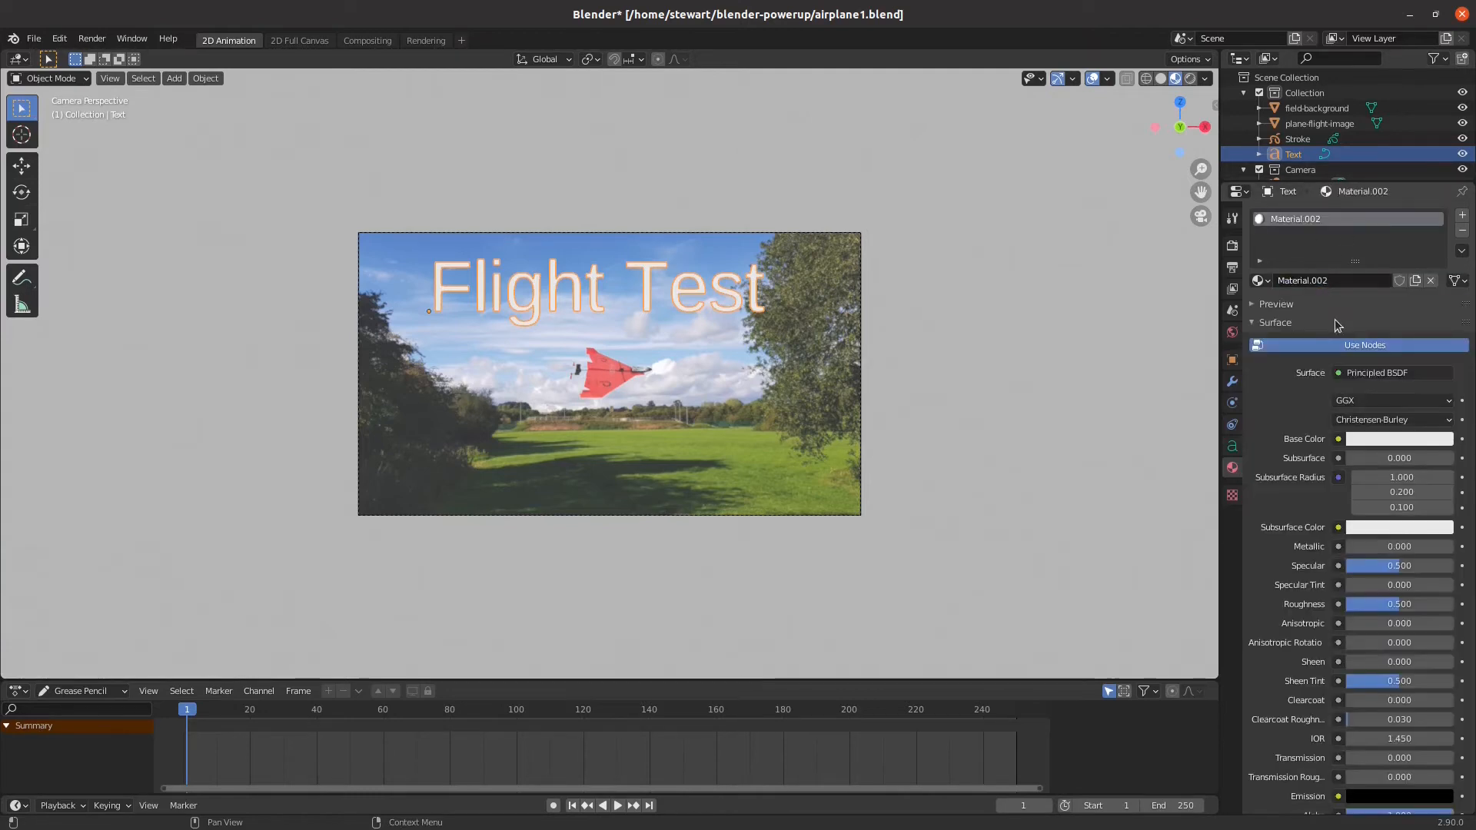
click(1373, 441)
mouse_move(1383, 291)
mouse_down()
mouse_move(1395, 314)
mouse_move(1415, 249)
mouse_move(1364, 242)
mouse_move(1405, 250)
mouse_up()
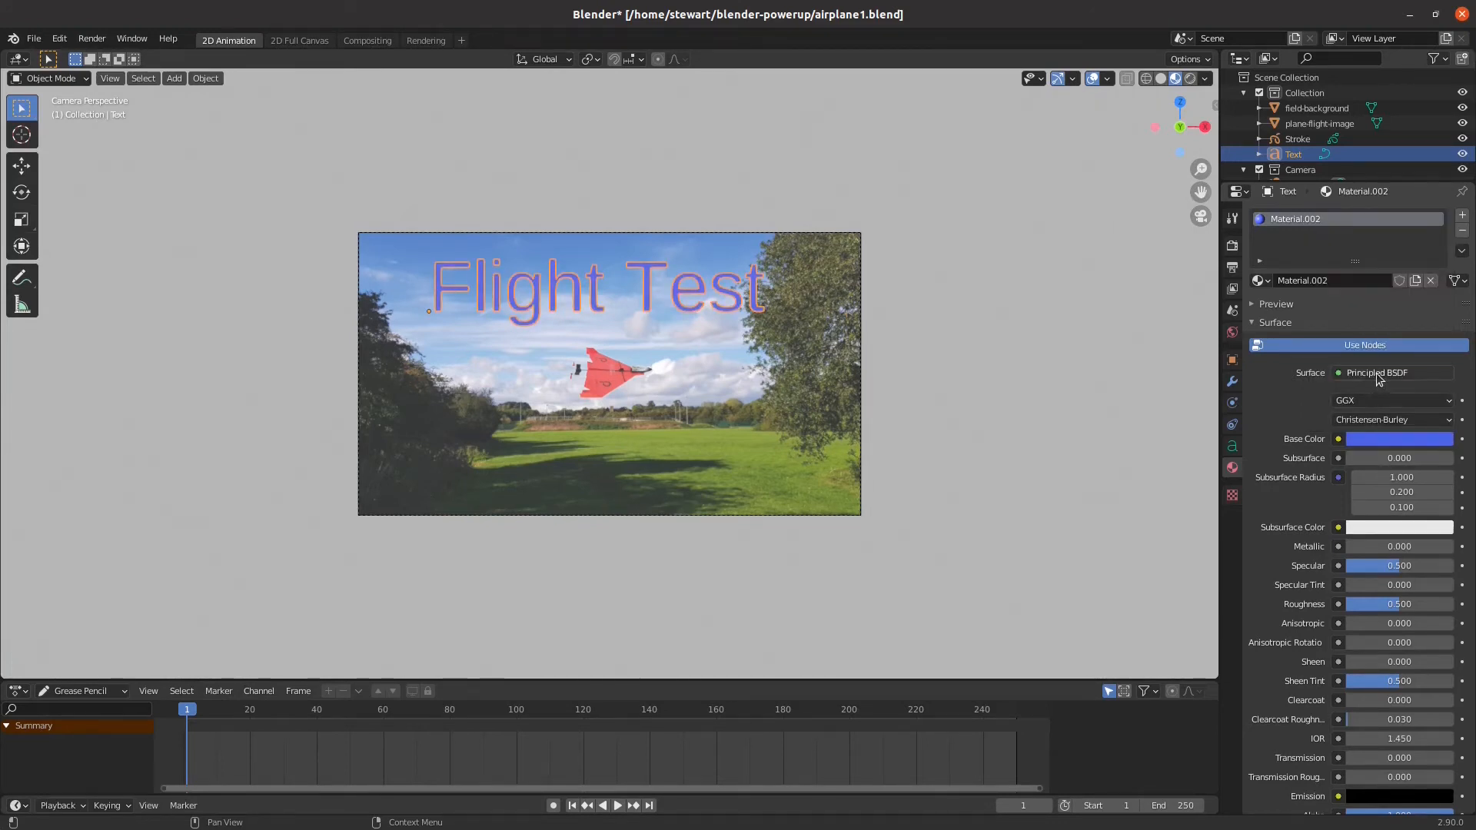
click(1376, 372)
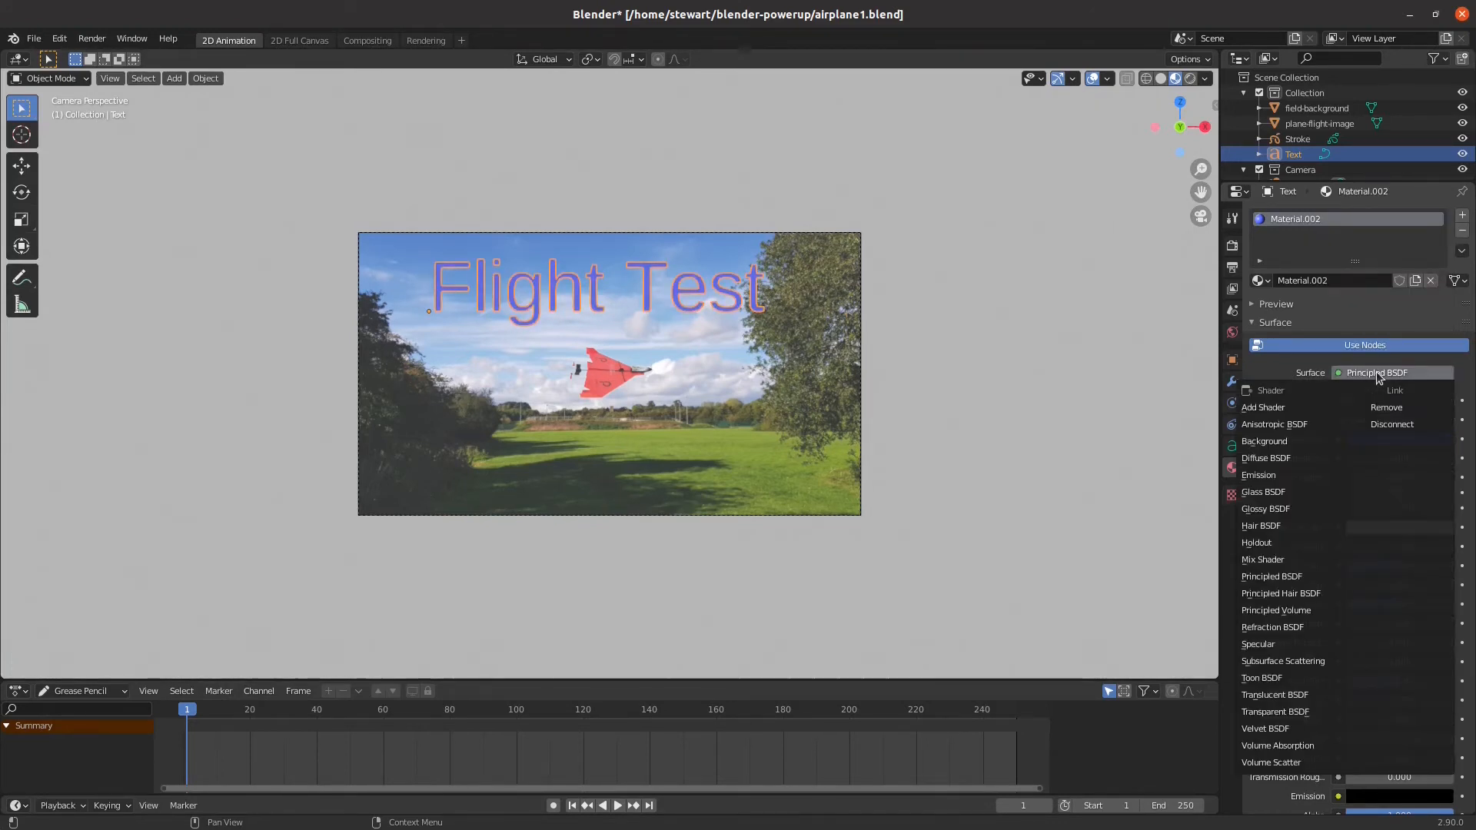
Show the material preview, change the title's base color to bright green (about H 0.304, S 0.848, V 0.906) and deselect the text
click(1368, 308)
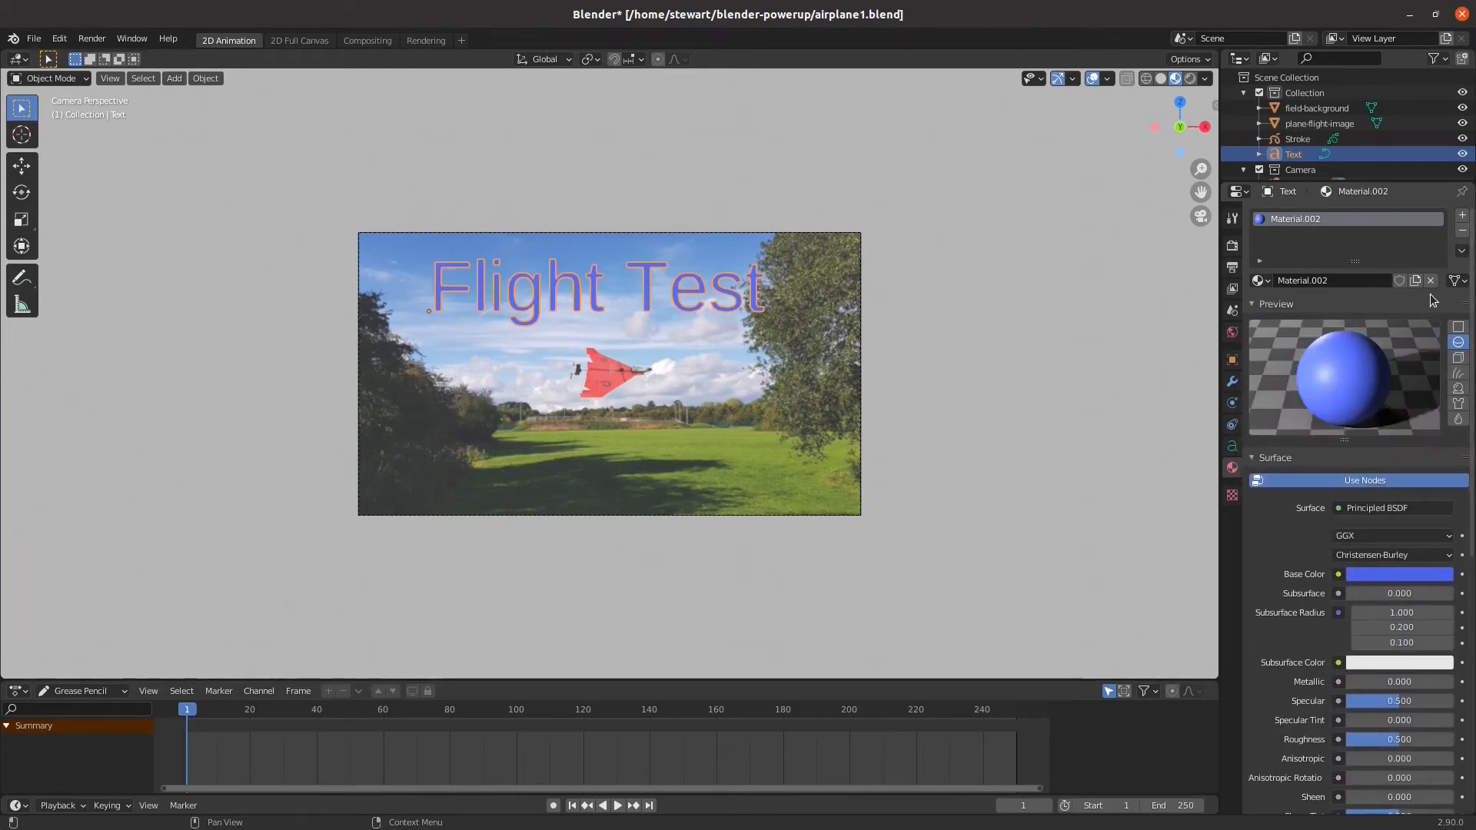
click(1368, 574)
click(1384, 416)
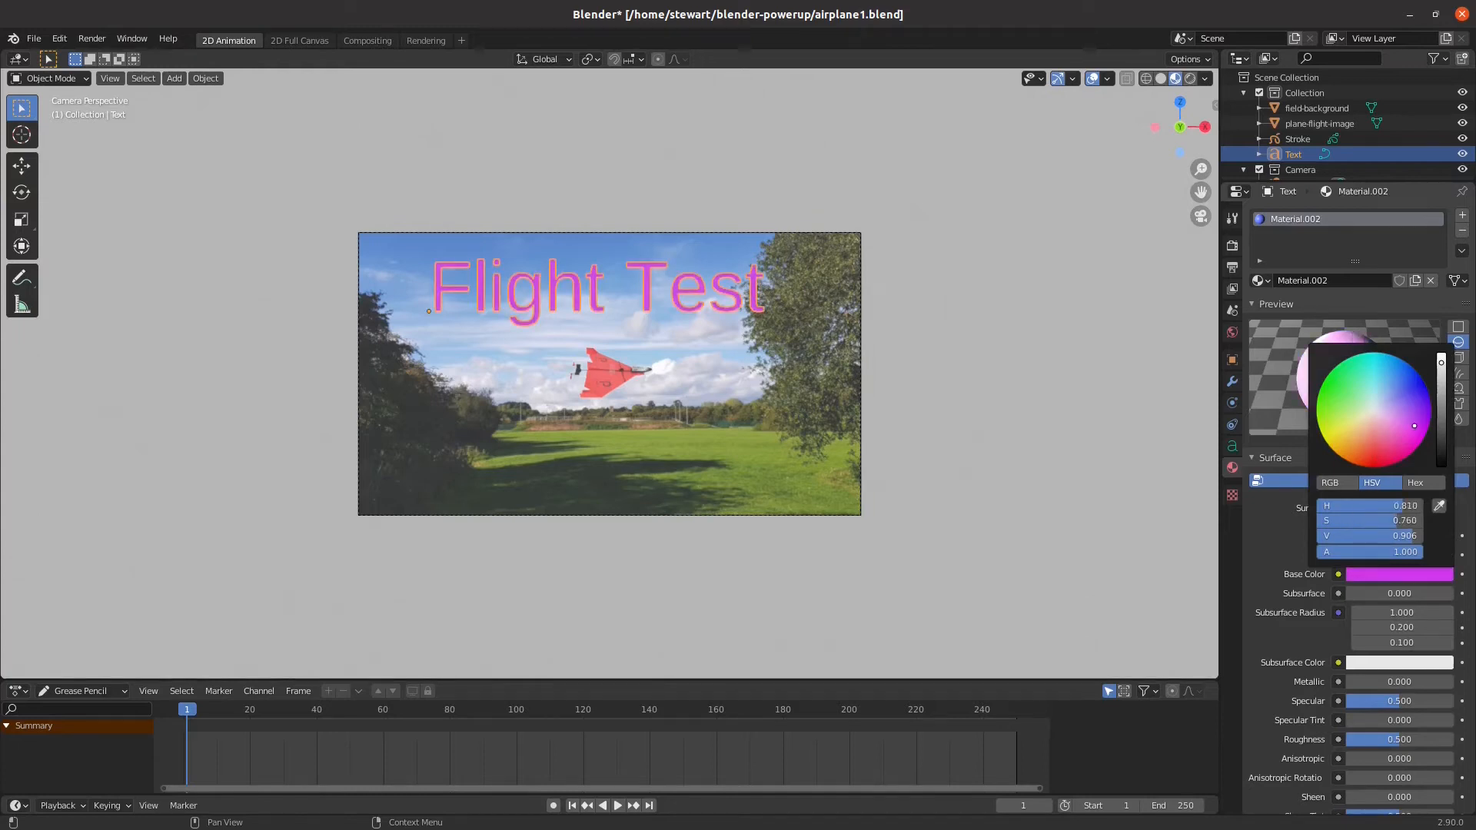
click(1366, 390)
drag(1366, 389, 1336, 386)
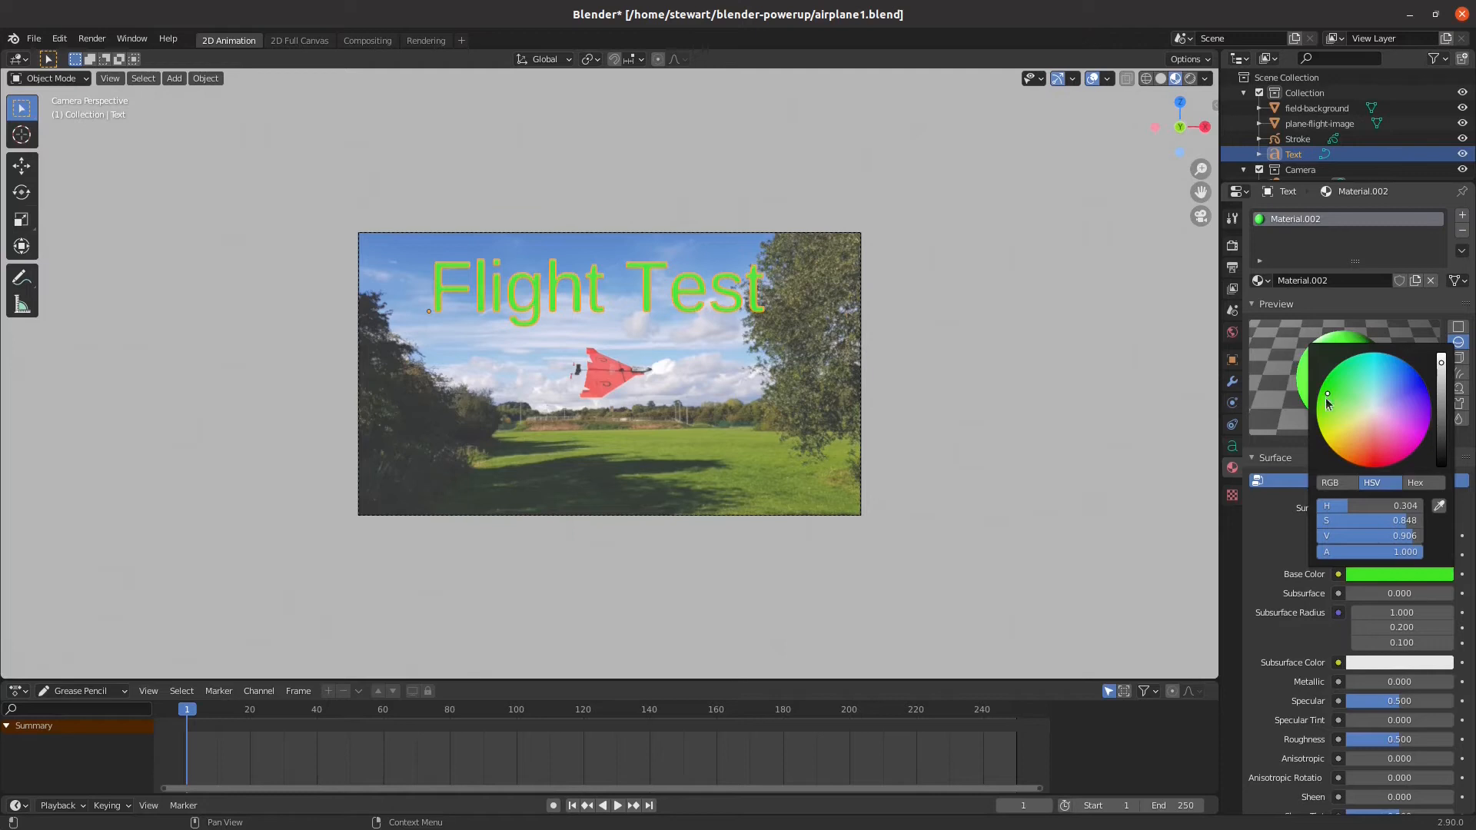
click(1084, 405)
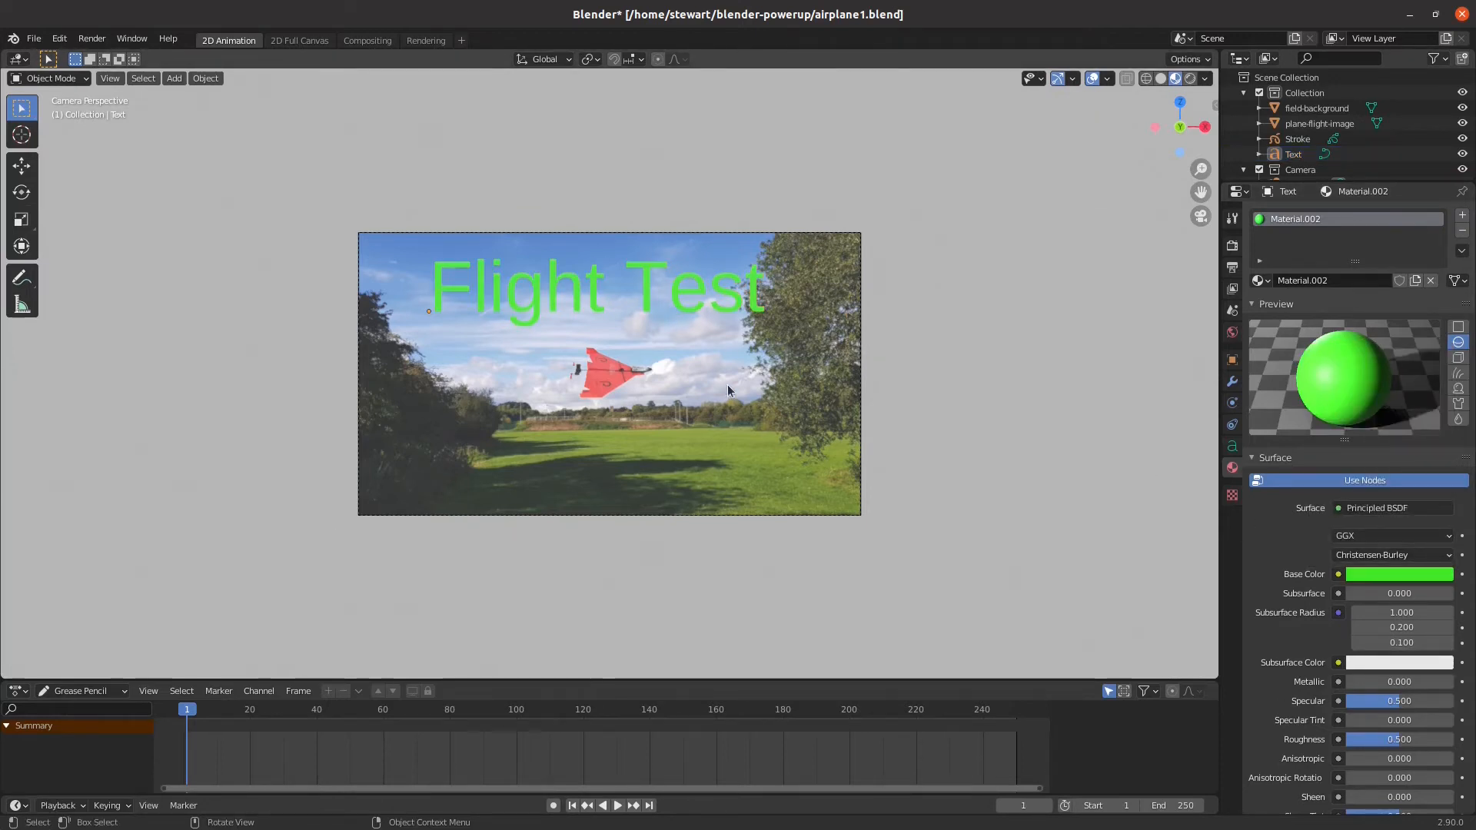
click(573, 309)
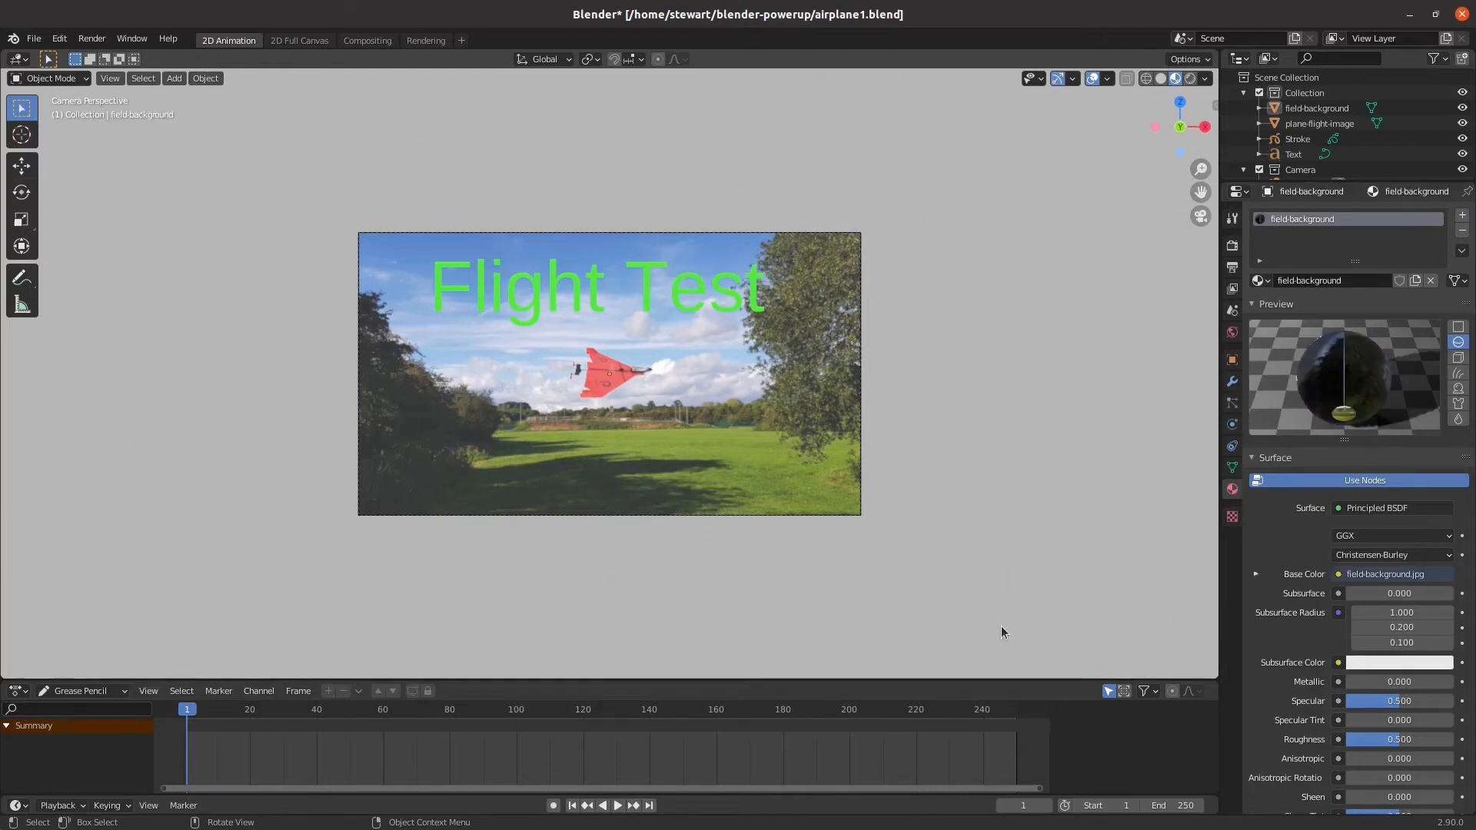
Render a still image of the scene, close the render window and save the file
click(94, 38)
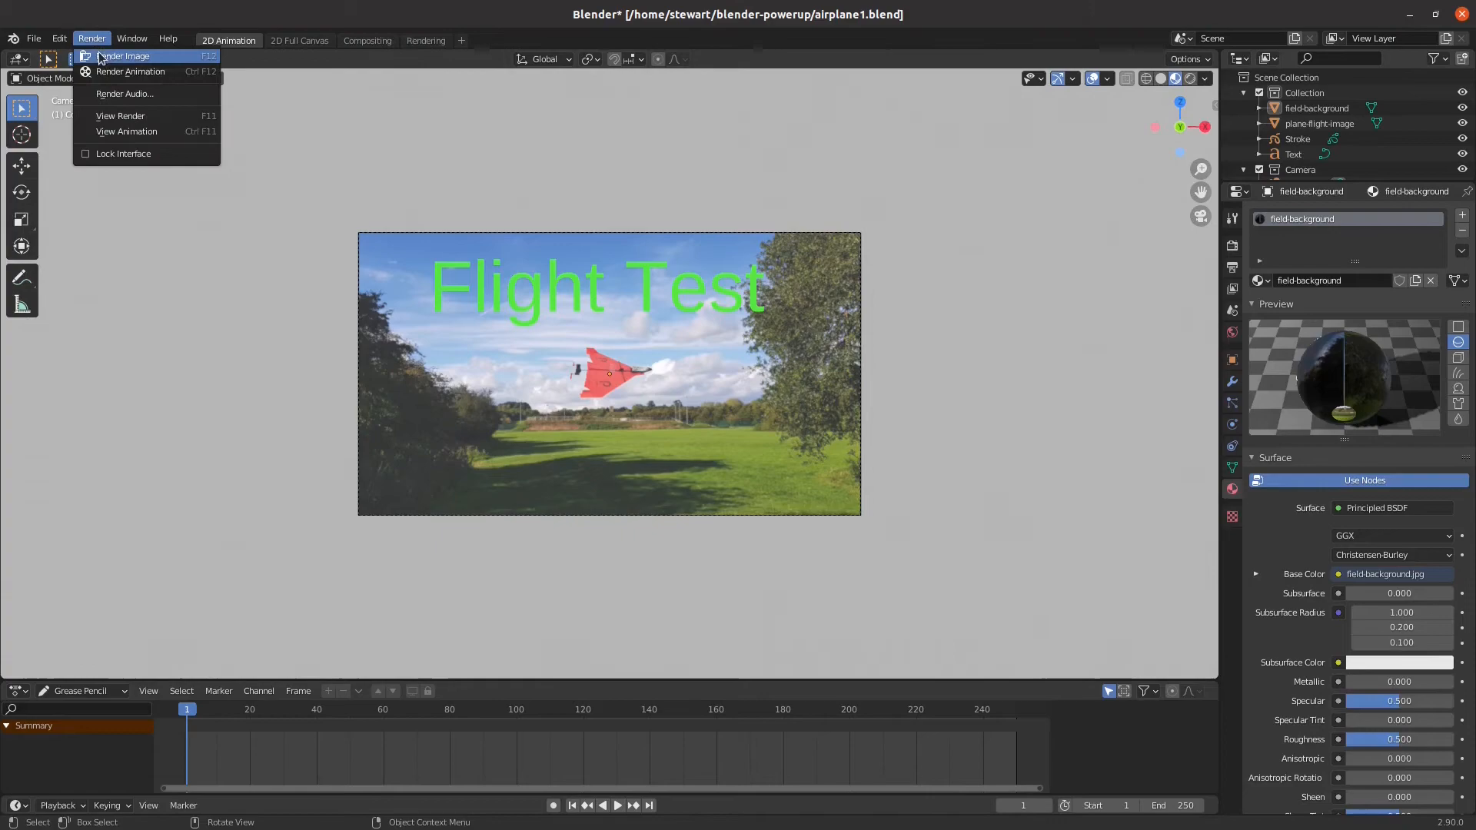
click(100, 63)
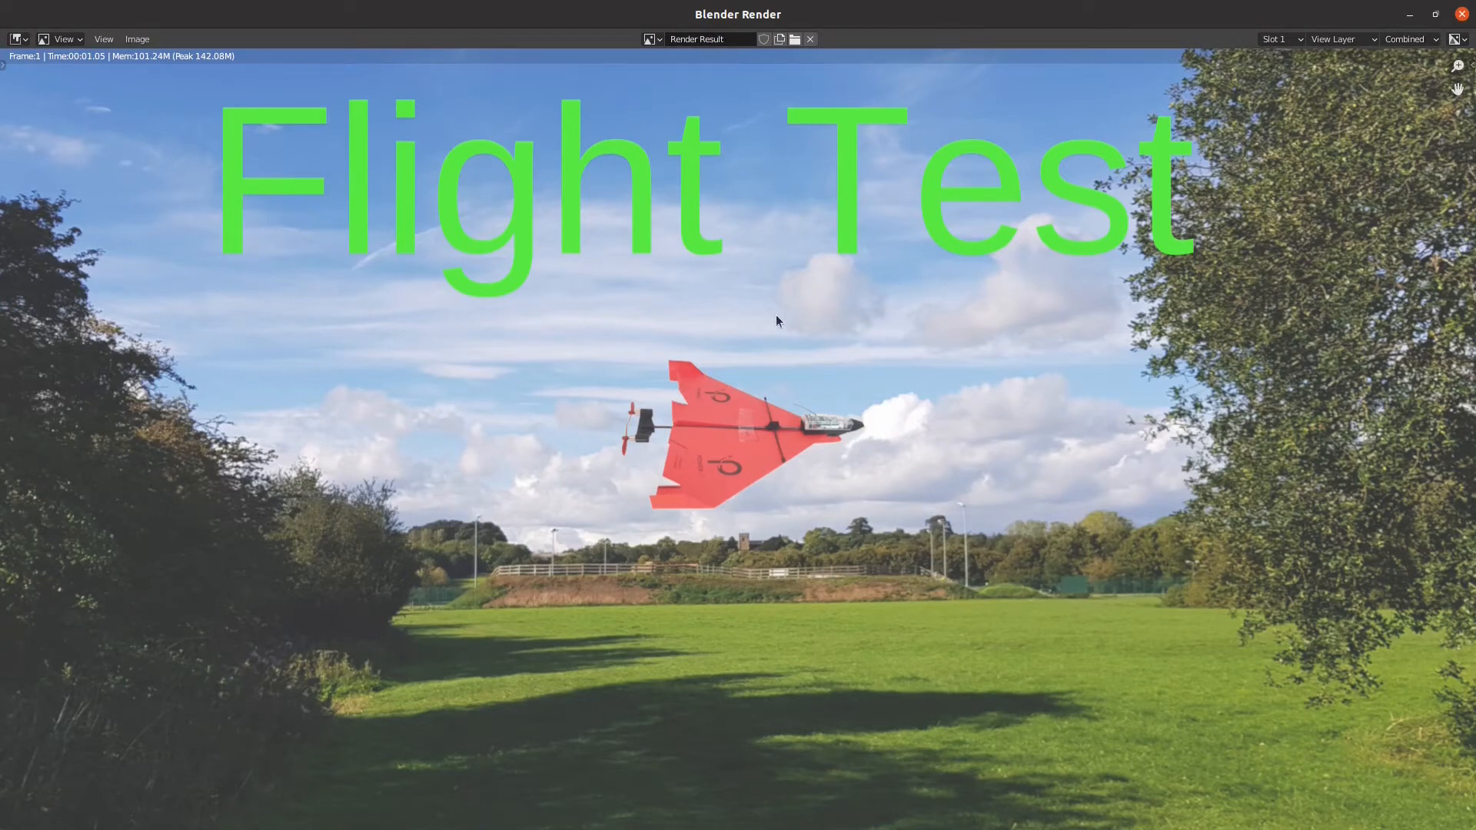
click(1463, 15)
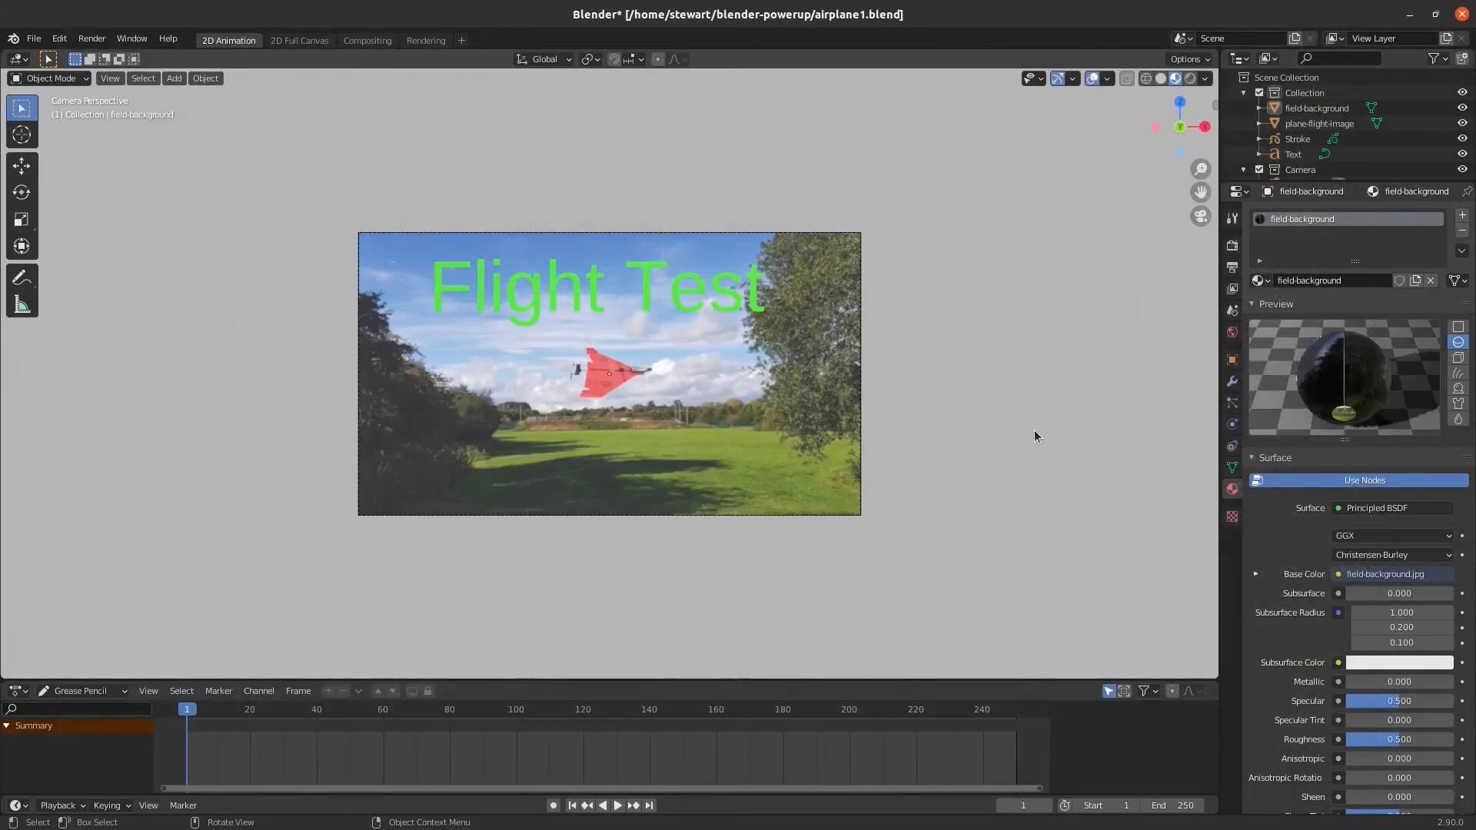
key(ctrl+s)
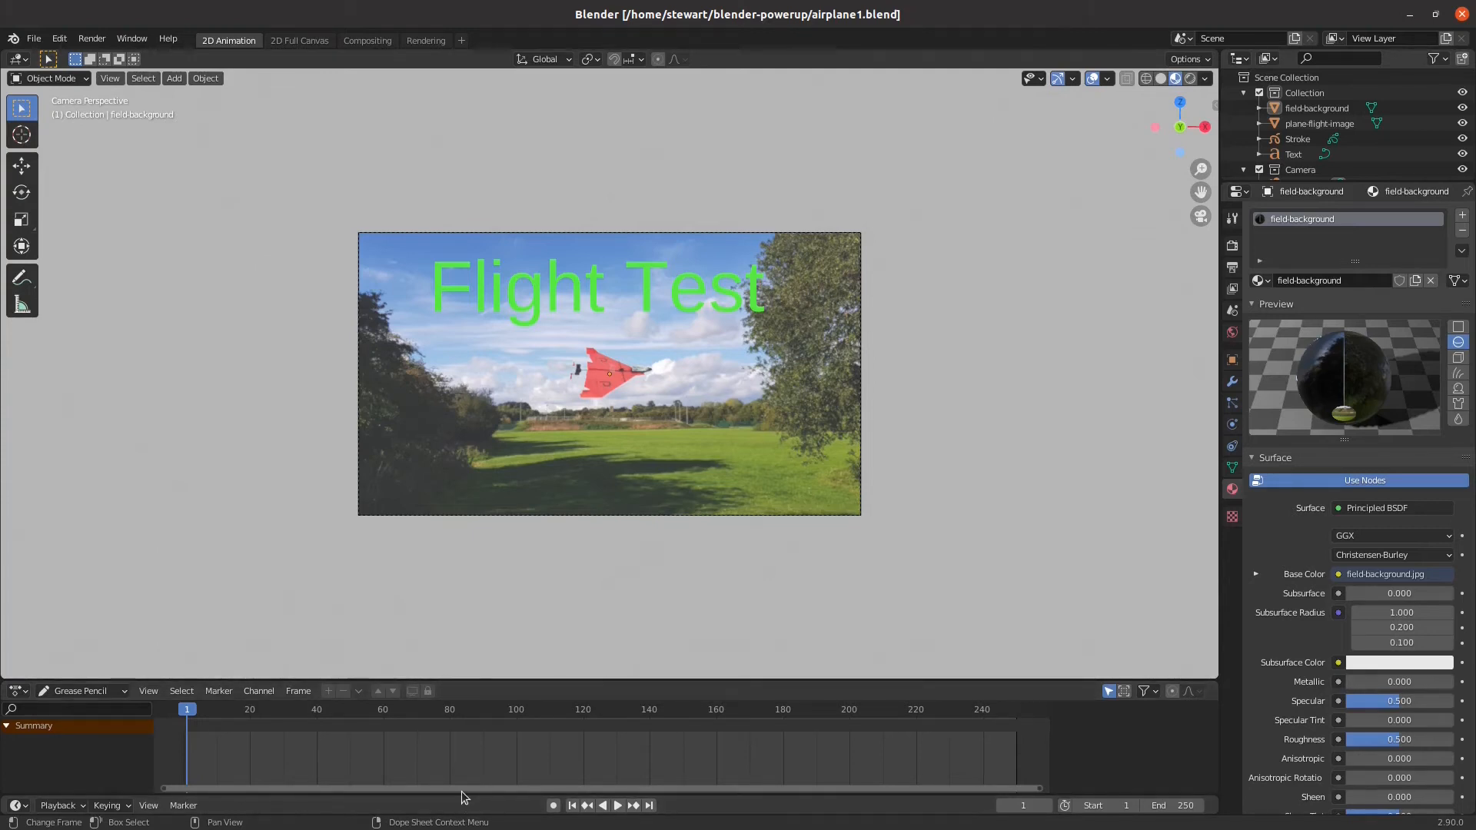
Enlarge the timeline area with its channel list widened, and display the scene's output properties
drag(461, 795, 477, 692)
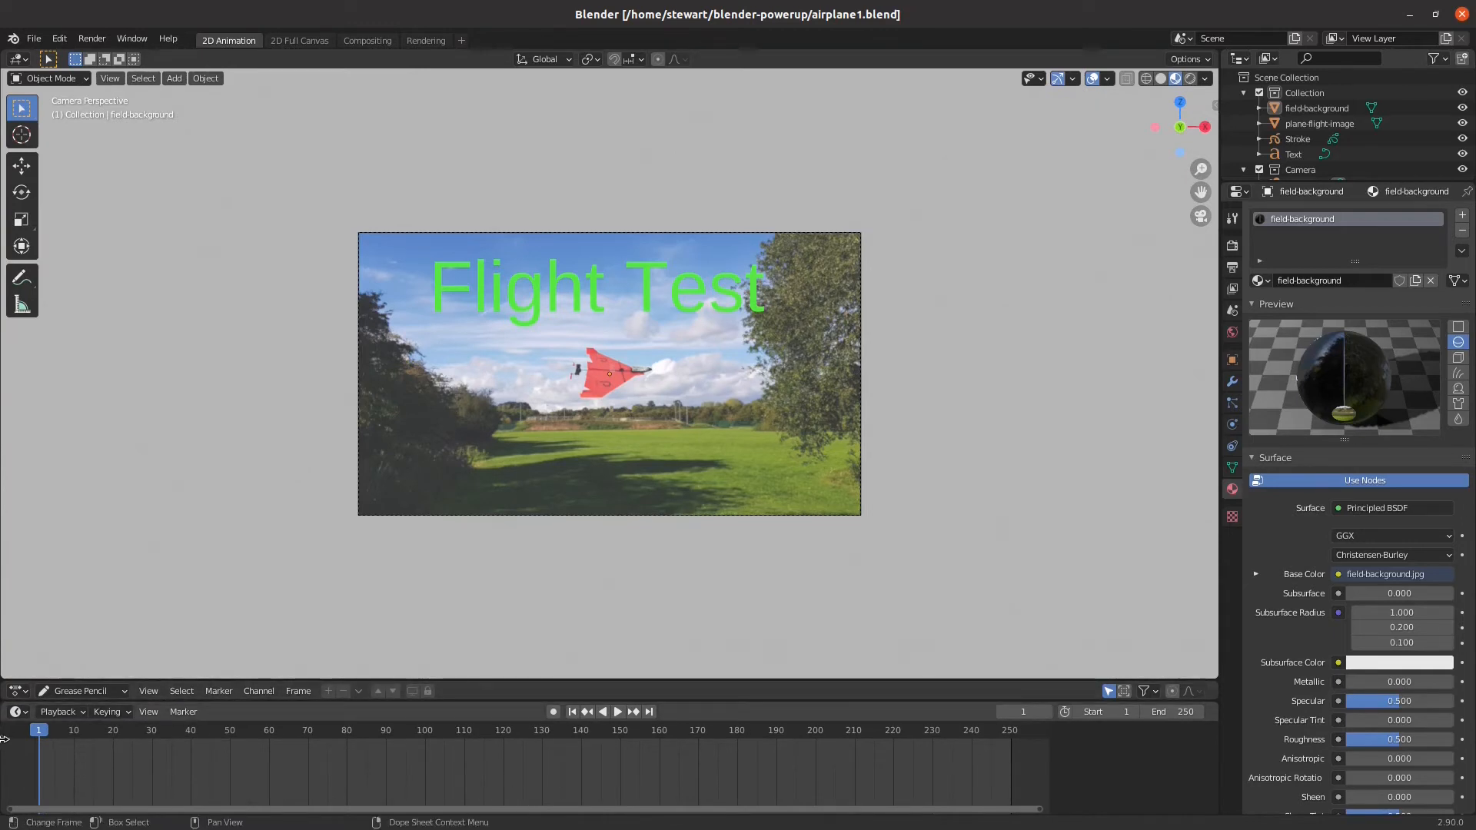
drag(4, 738, 154, 742)
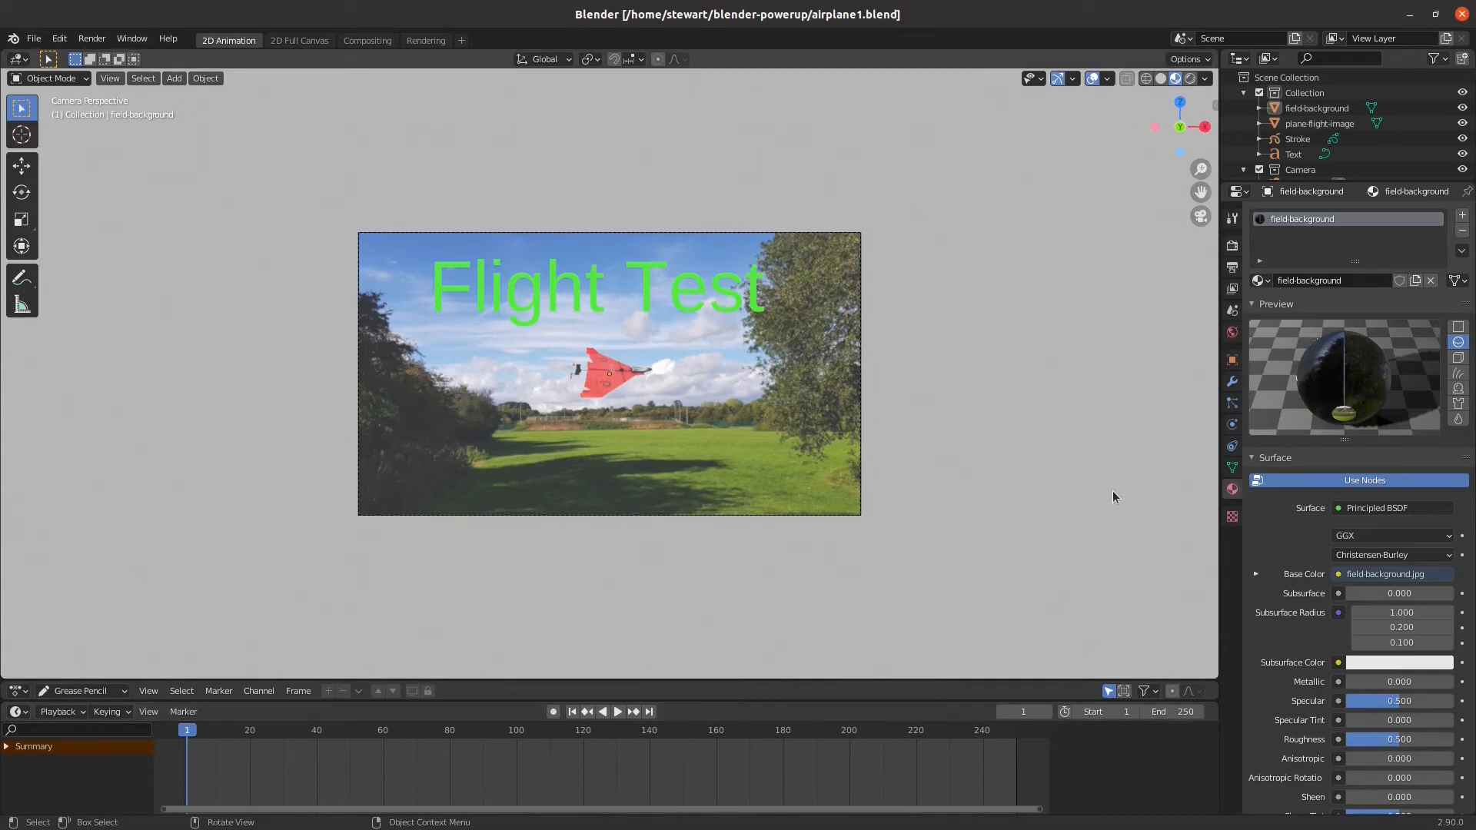
click(1233, 268)
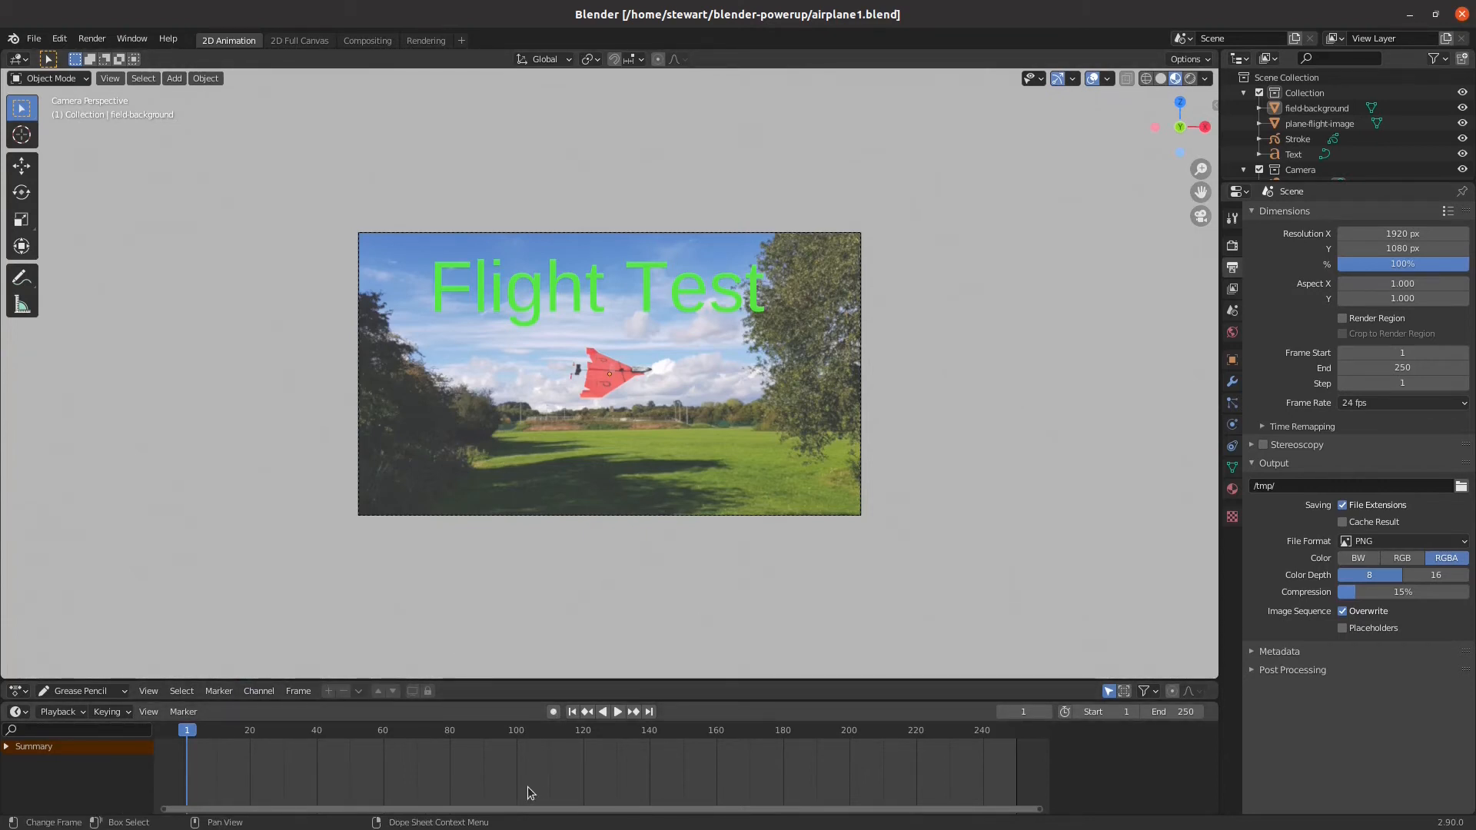
Turn on automatic keyframing and, at frame 1, move the airplane image about 5.45 m along negative X, outside the camera frame
click(555, 712)
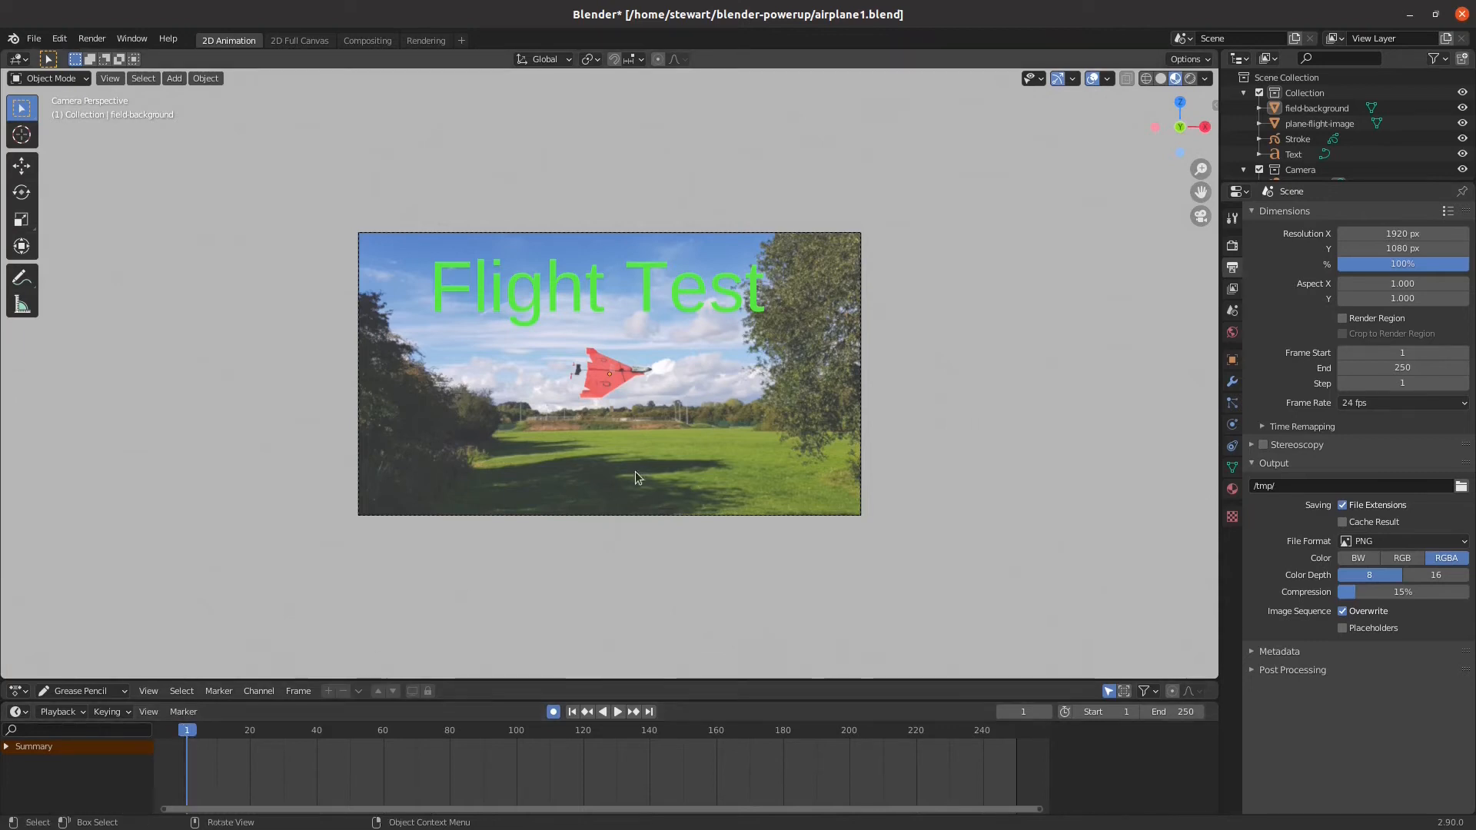
click(626, 374)
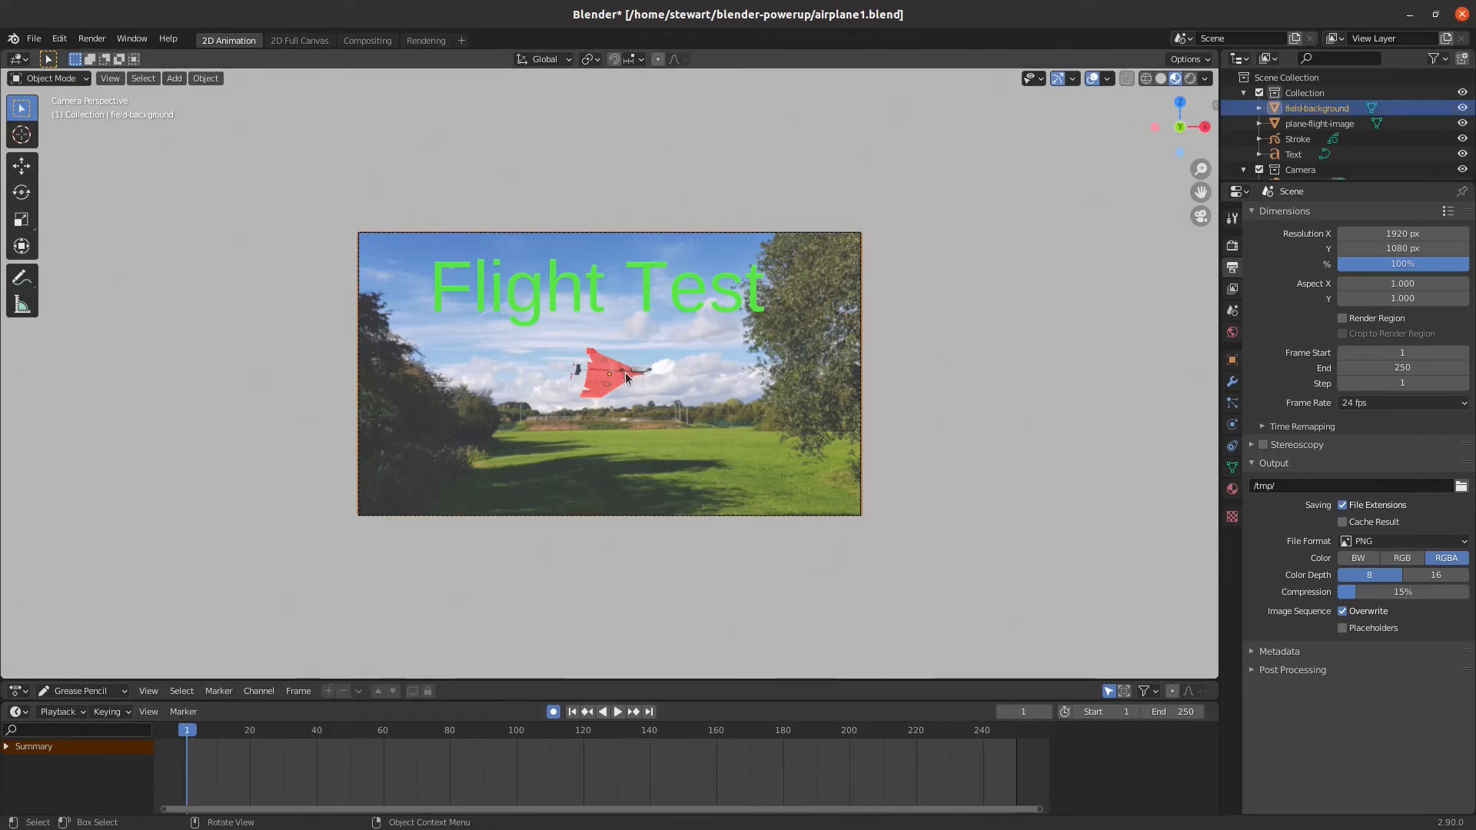
click(625, 372)
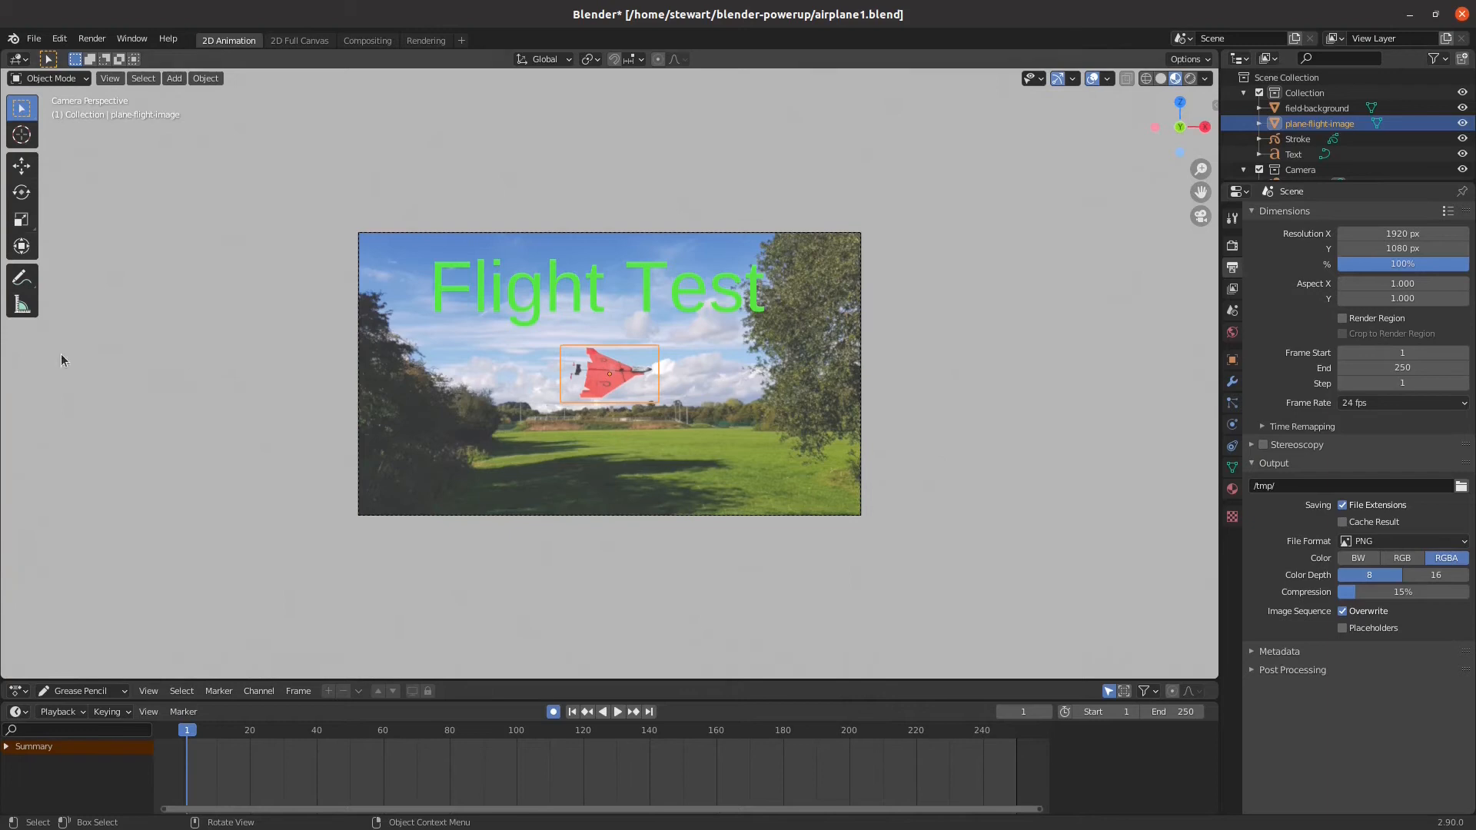
click(26, 166)
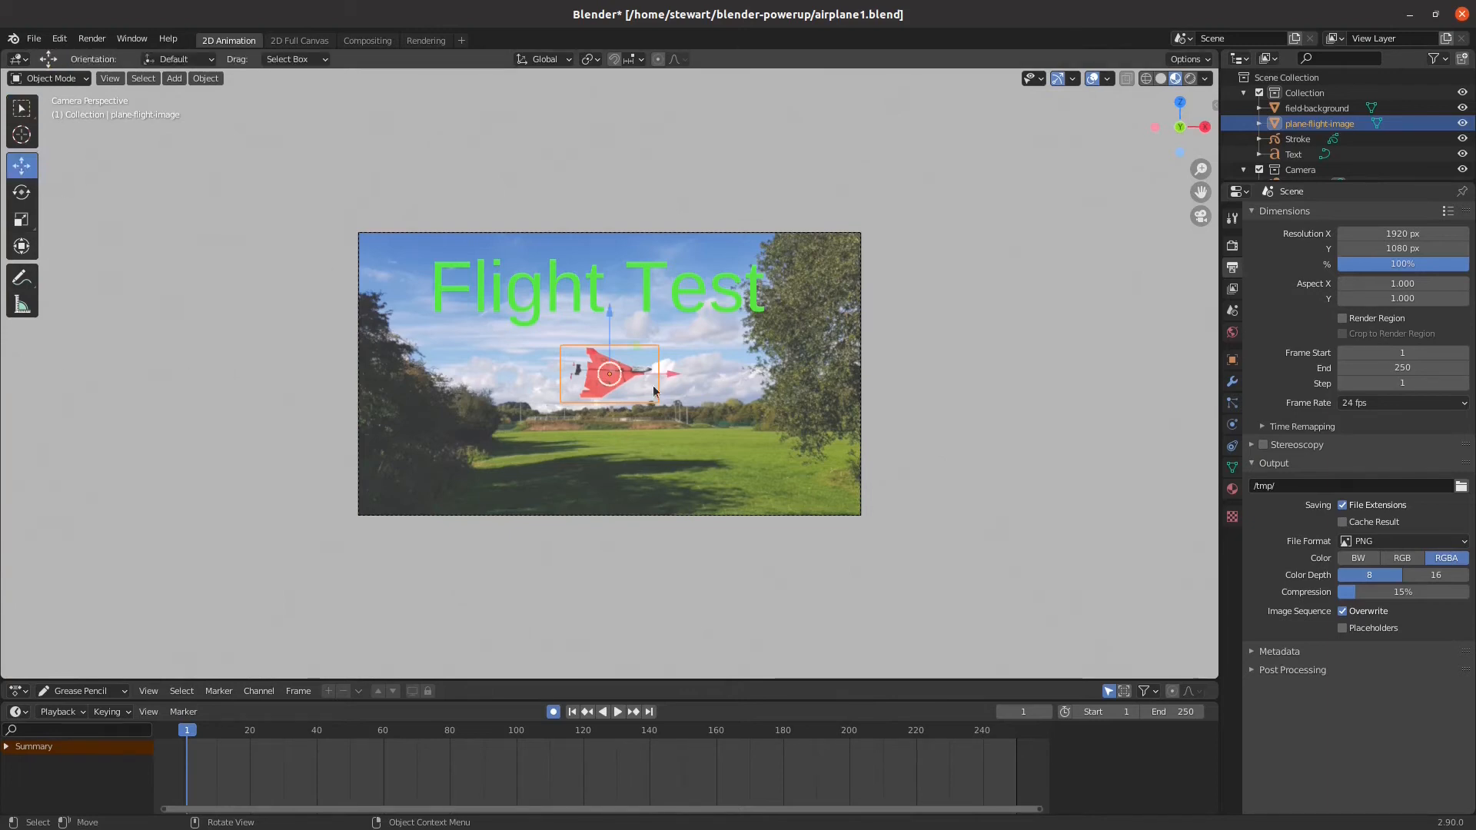
drag(672, 371, 355, 365)
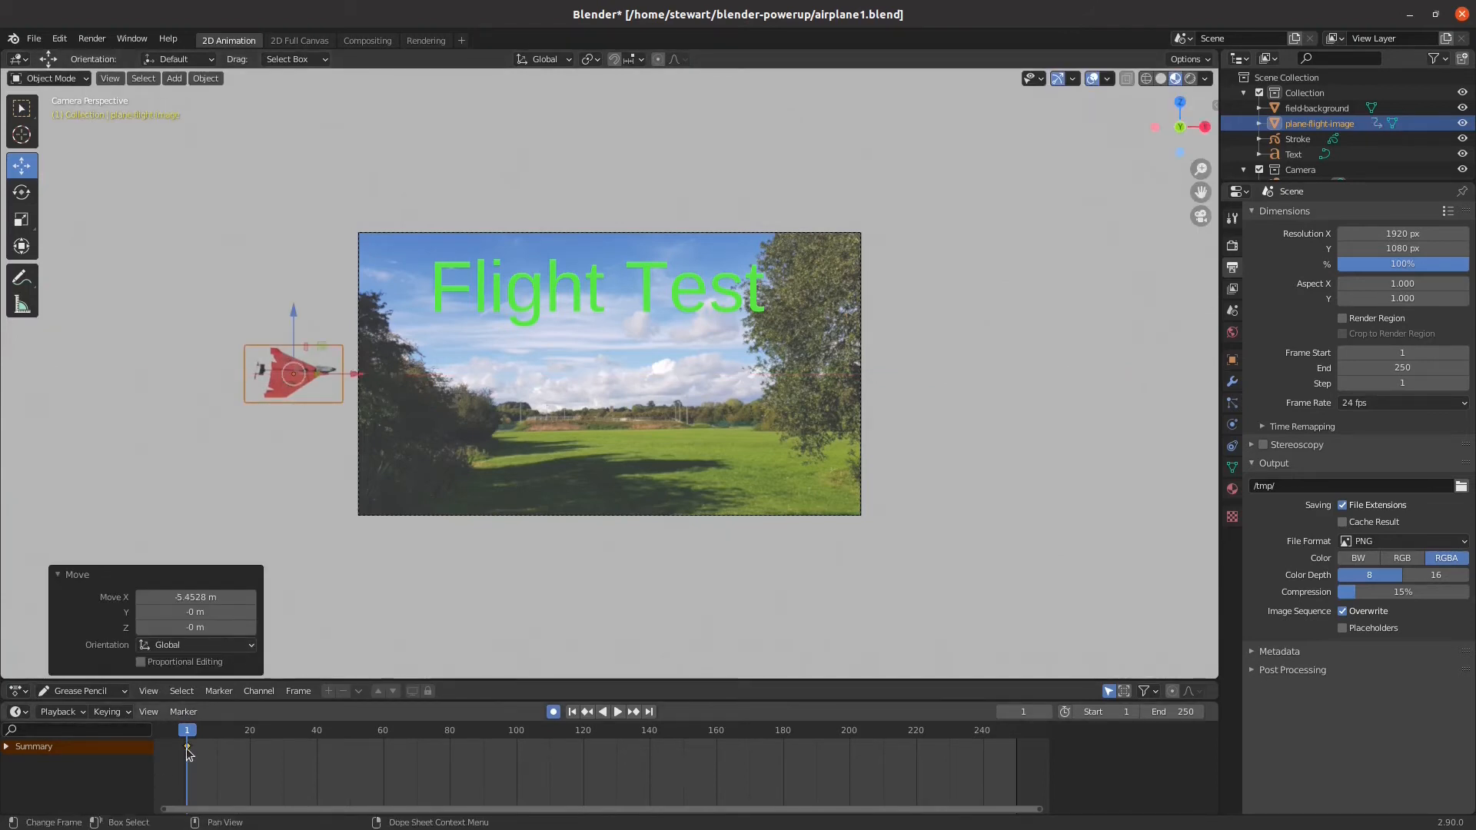
key(i)
Go to frame 48 and move the airplane image about 11.74 m along X, past the opposite side of the camera frame
key(space)
drag(218, 732, 344, 734)
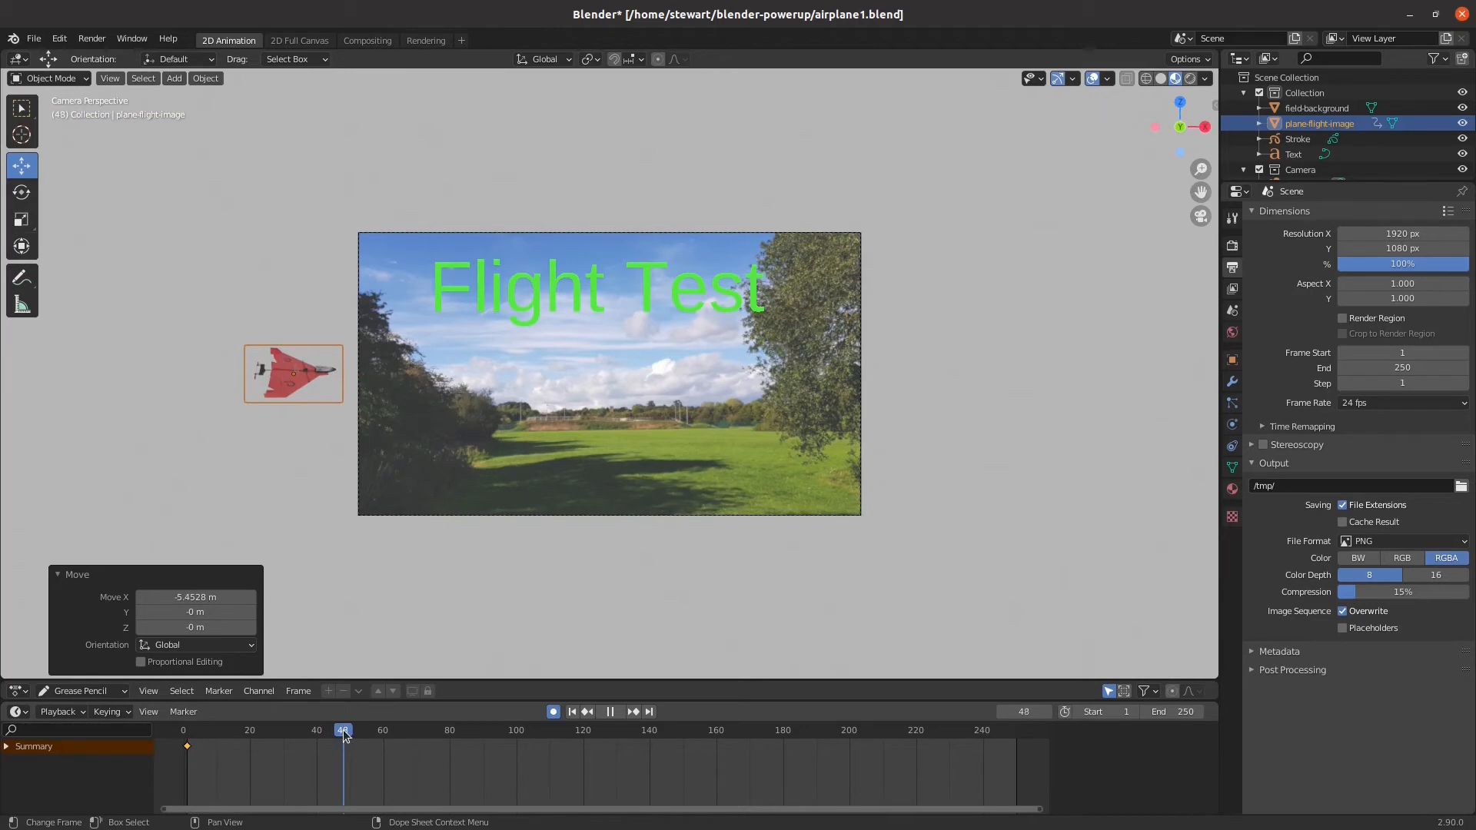
key(space)
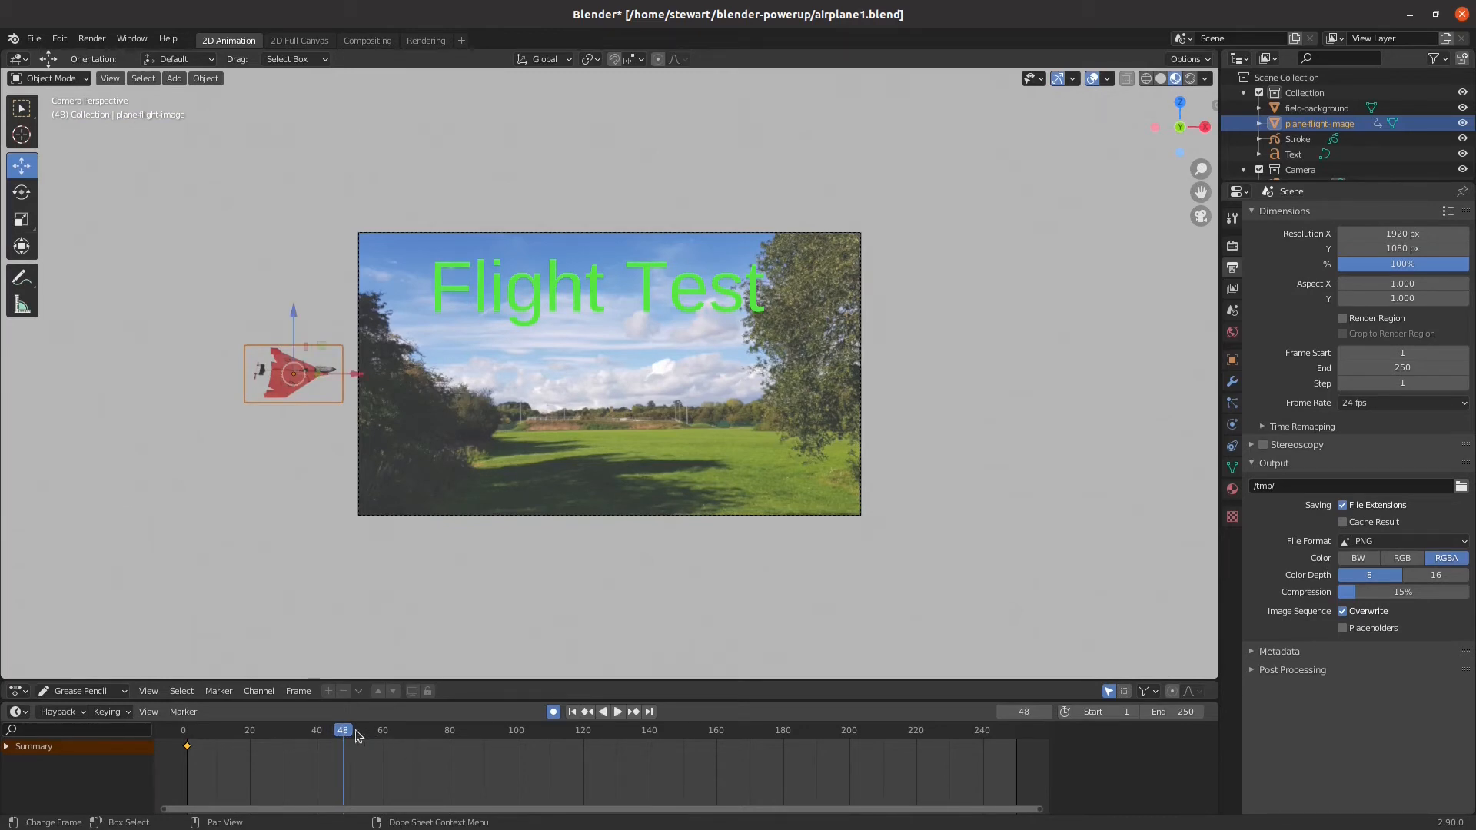
drag(358, 373, 1040, 423)
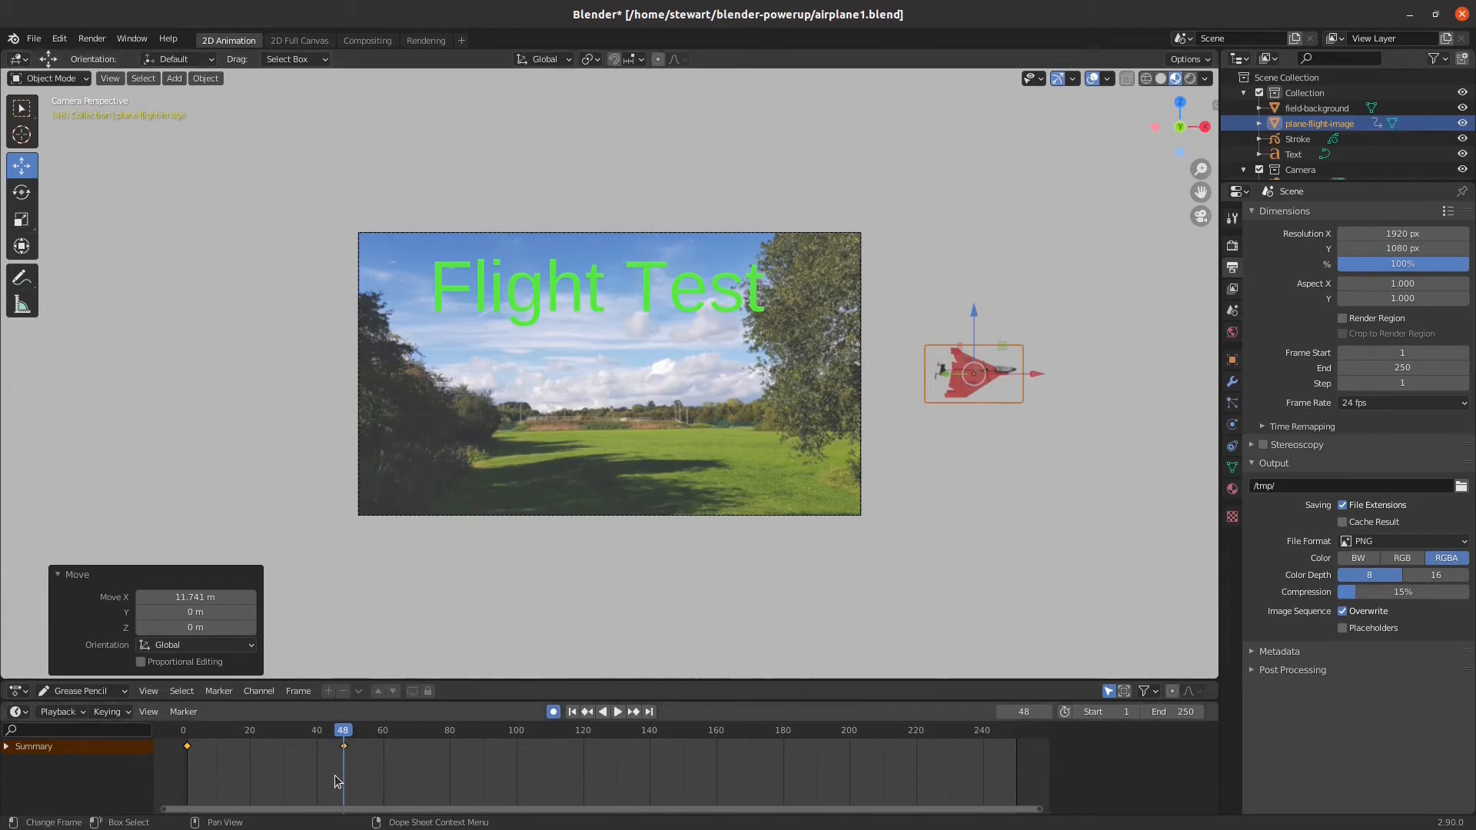
Turn off automatic keyframing, return to frame 1 and play the airplane's flight once before stopping playback
click(554, 712)
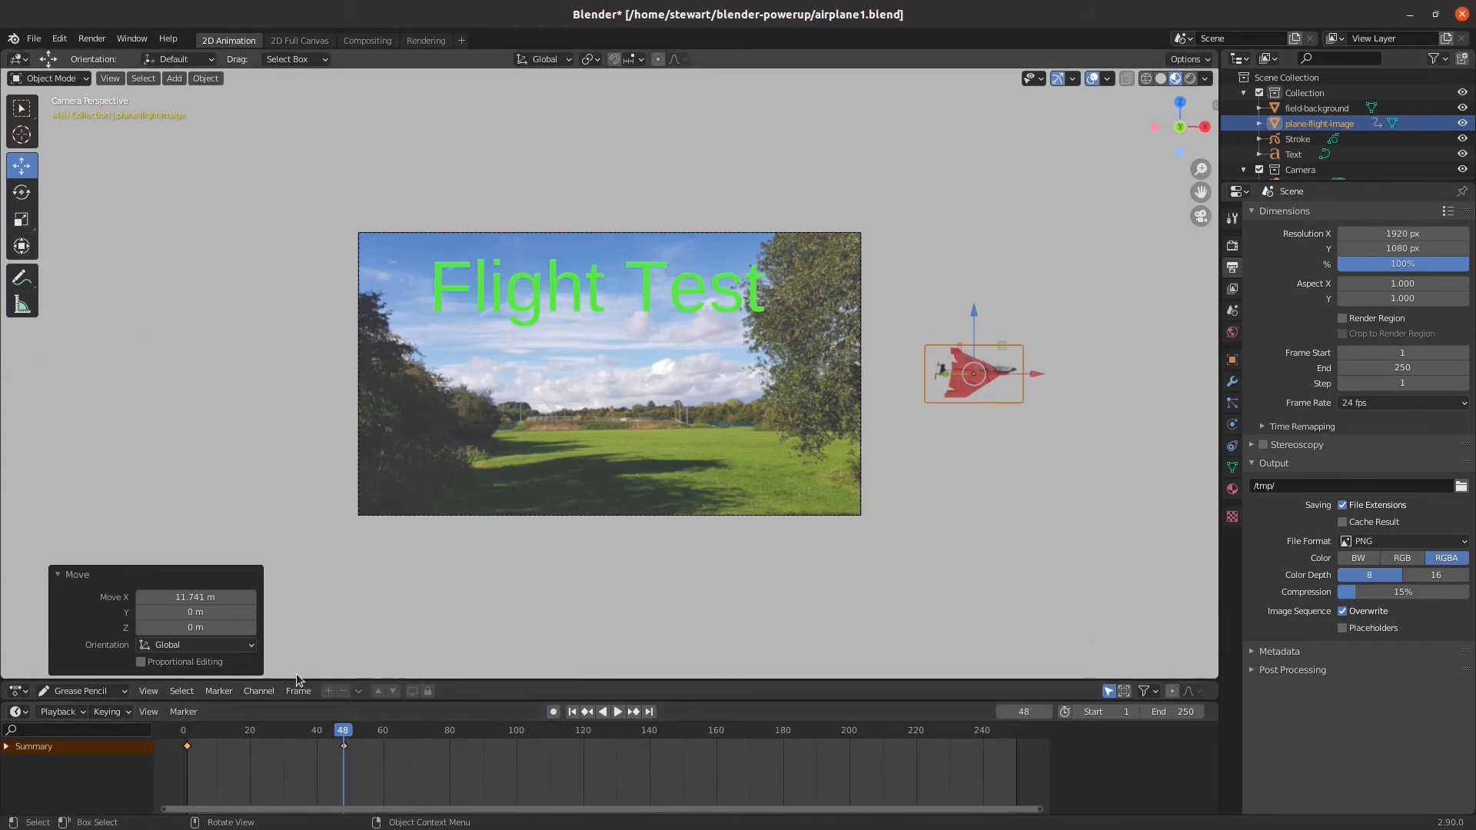
drag(343, 731, 189, 754)
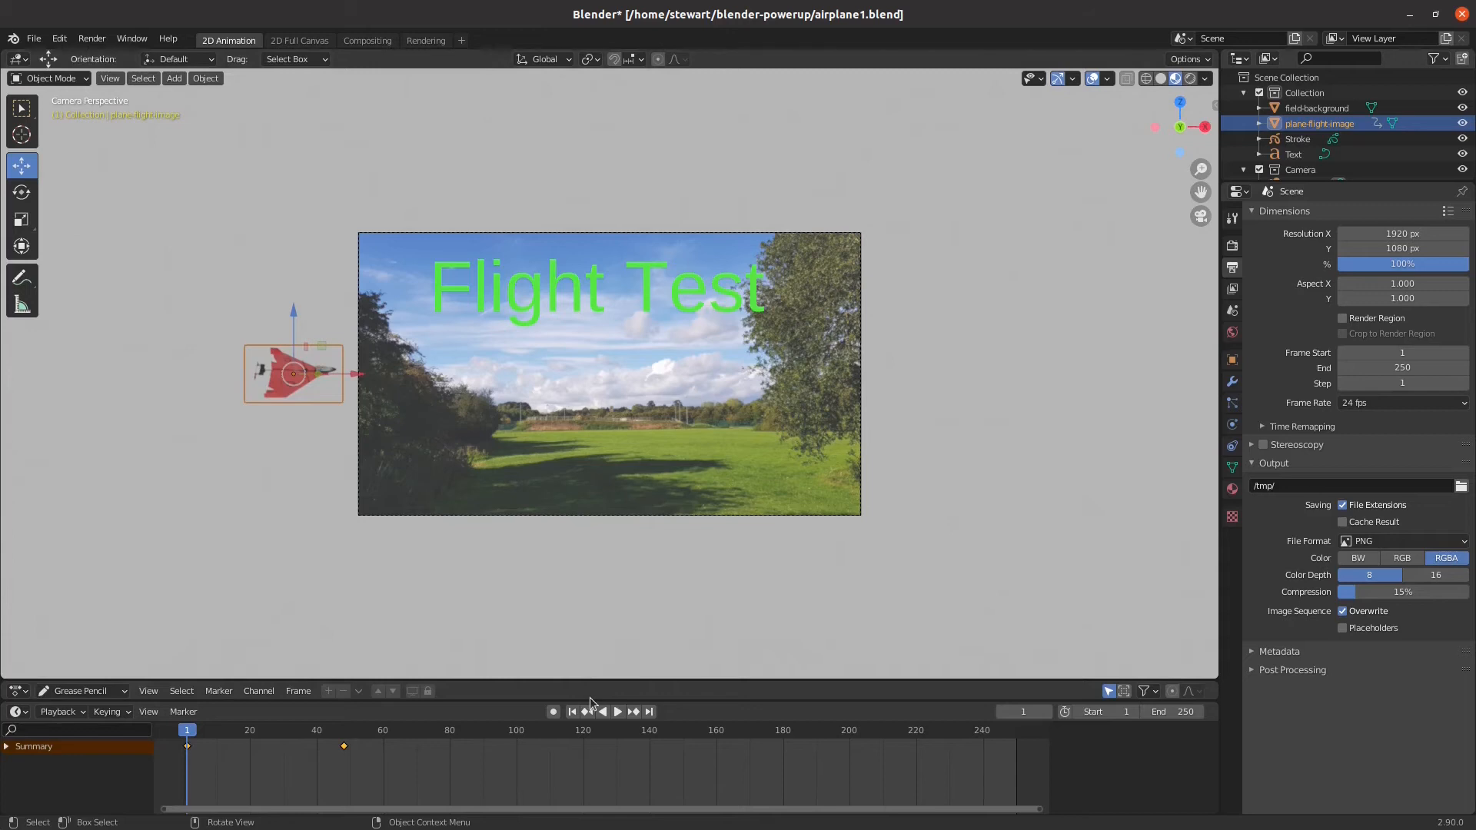
click(617, 712)
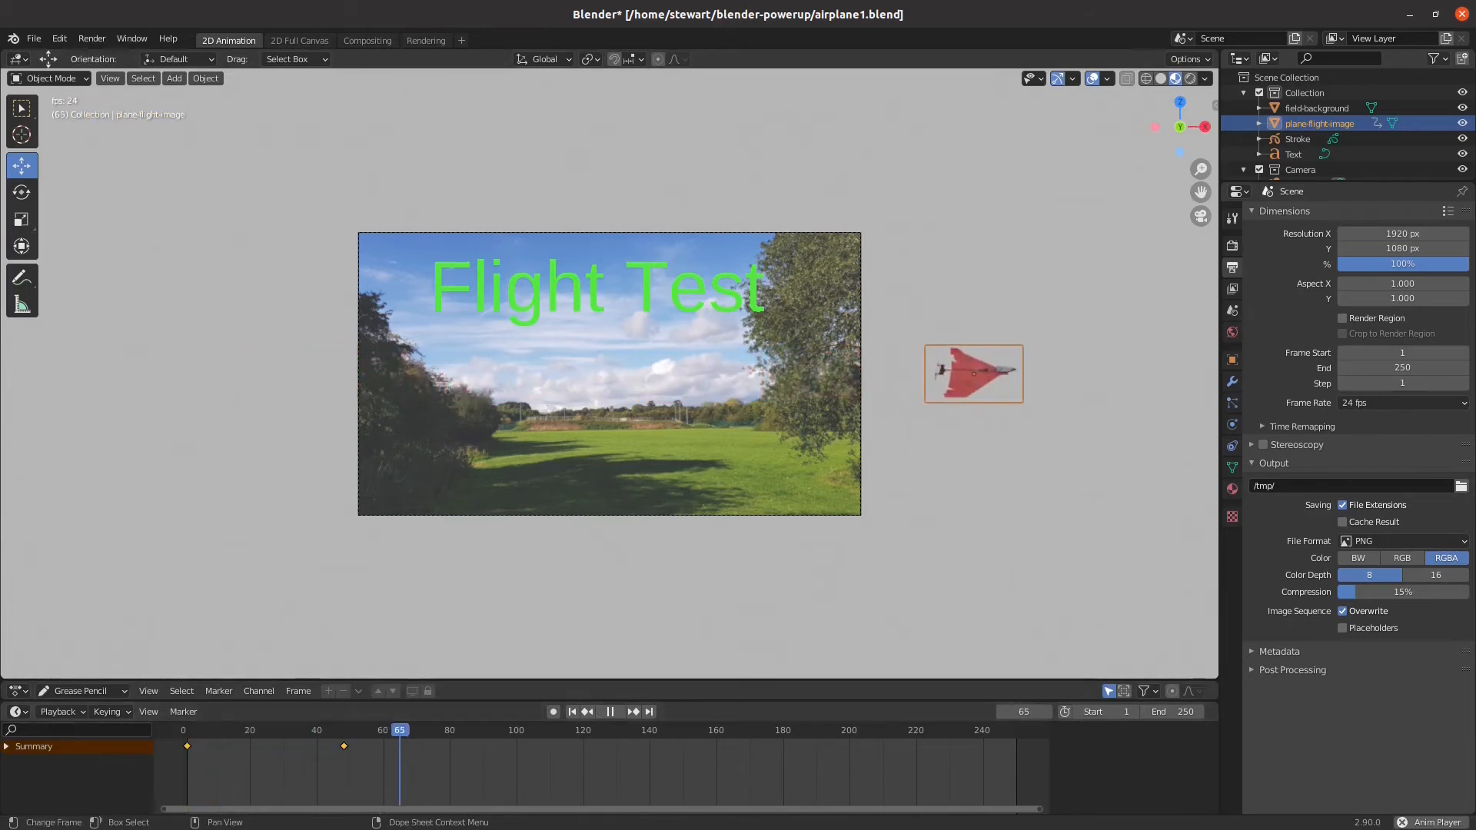
click(611, 713)
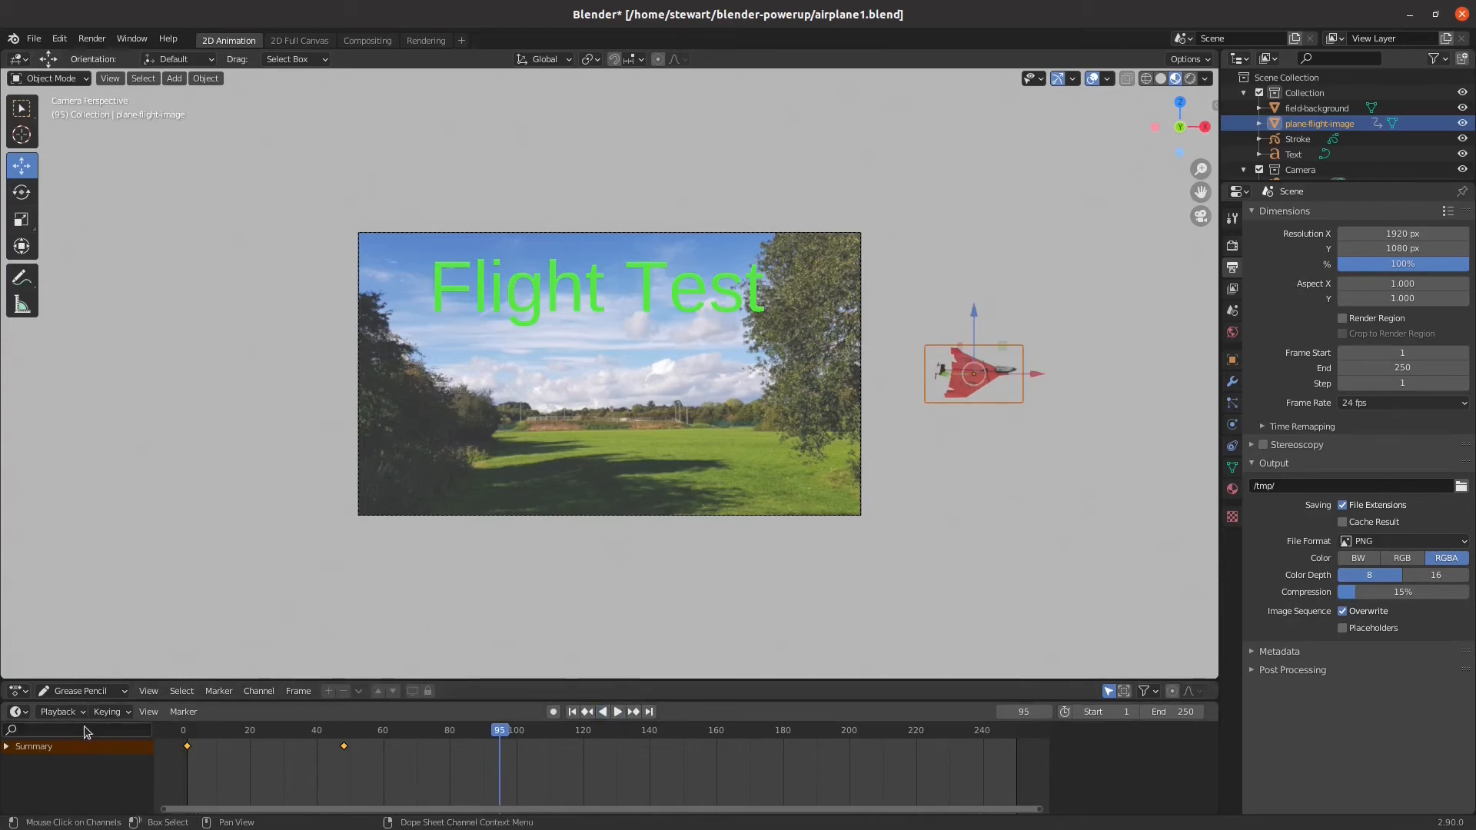
Expand the airplane action's Object Transforms channels and scrub back to frames 19 and 23 to examine the X Location value
click(6, 748)
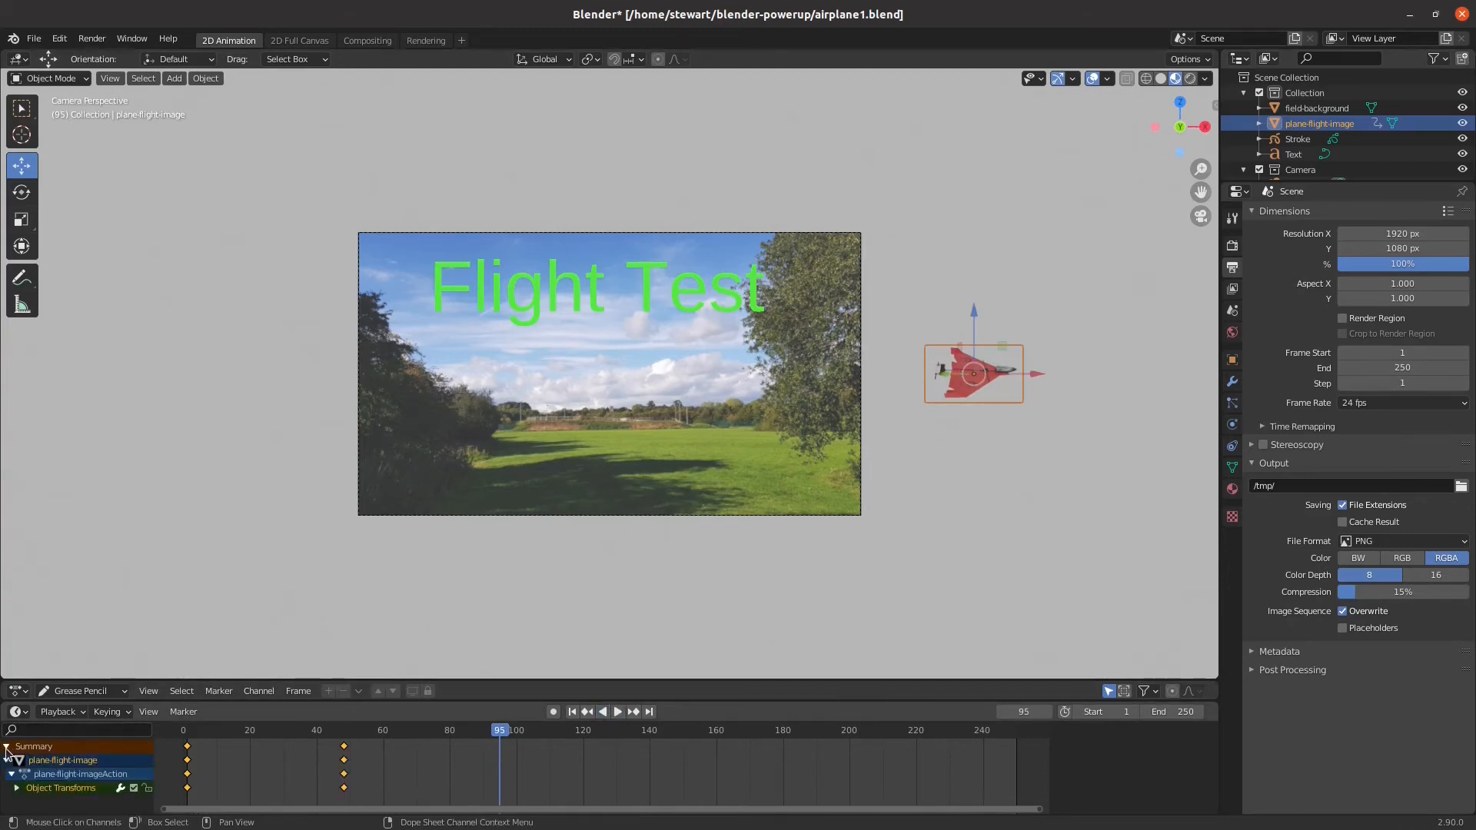
click(16, 788)
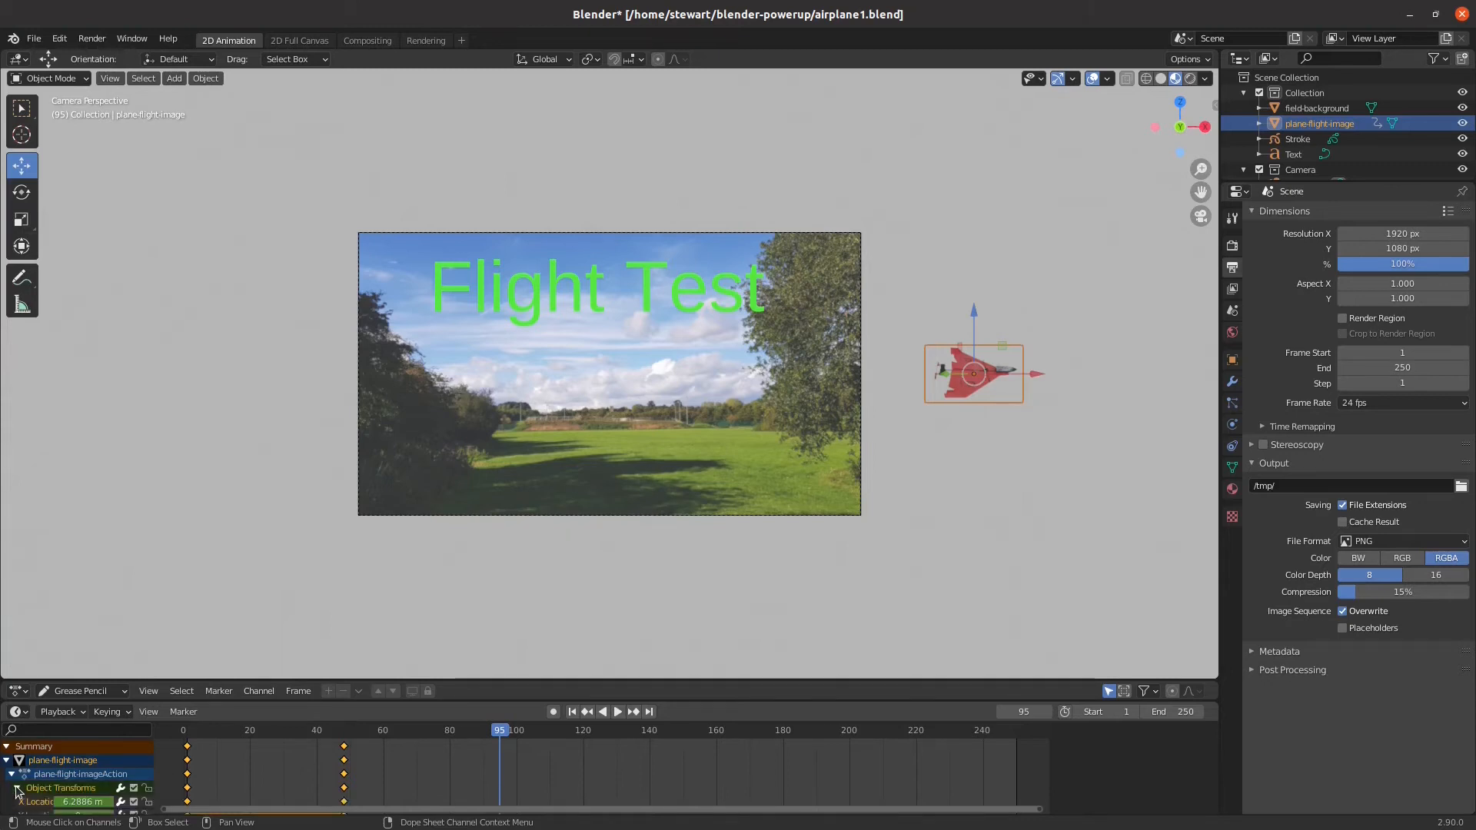
scroll(442, 788, down, 1)
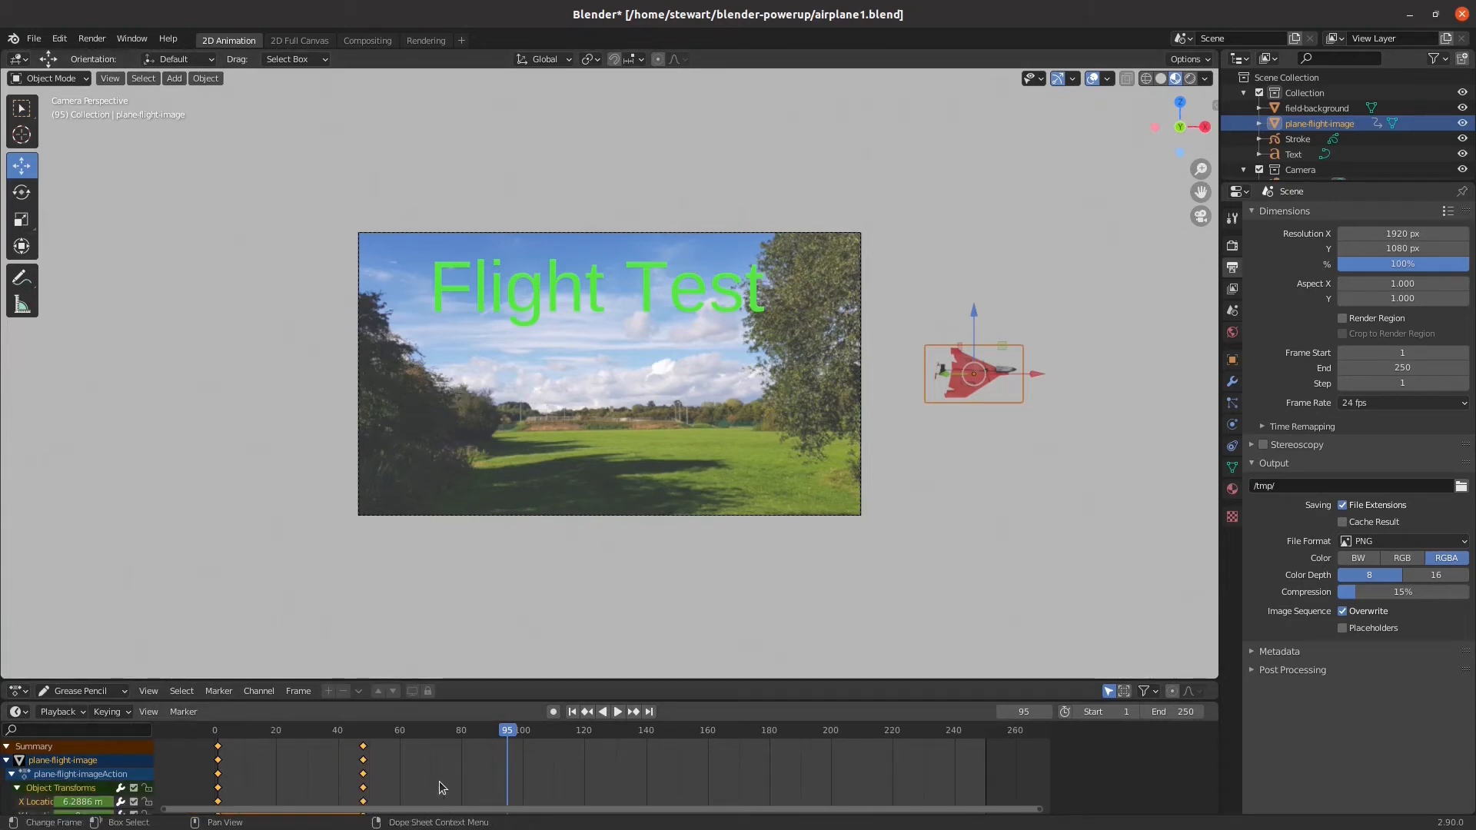
scroll(442, 789, down, 1)
mouse_move(1046, 746)
mouse_down()
mouse_move(1045, 807)
mouse_move(1049, 755)
mouse_move(1048, 767)
mouse_up()
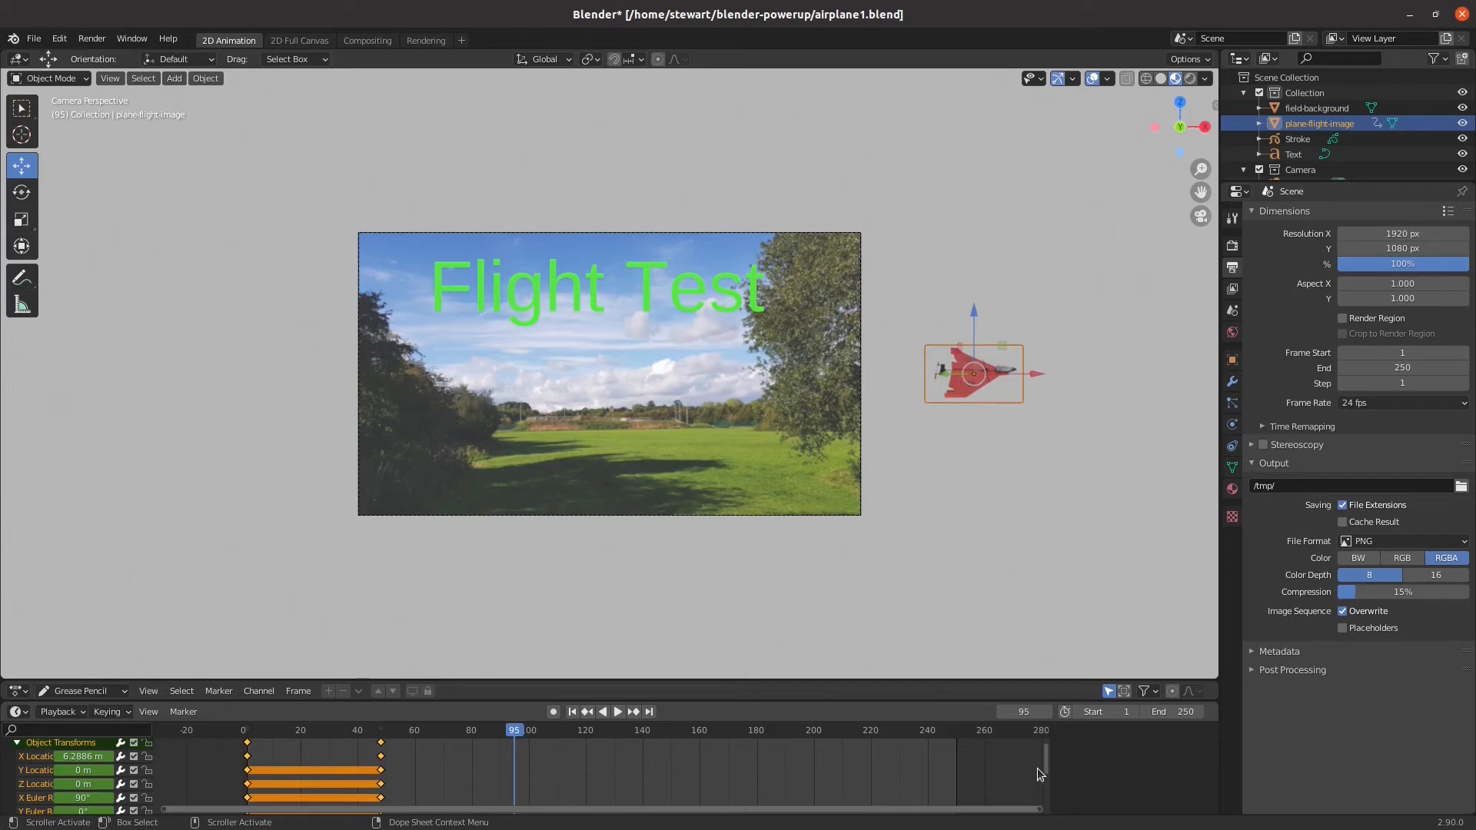
drag(516, 735, 297, 732)
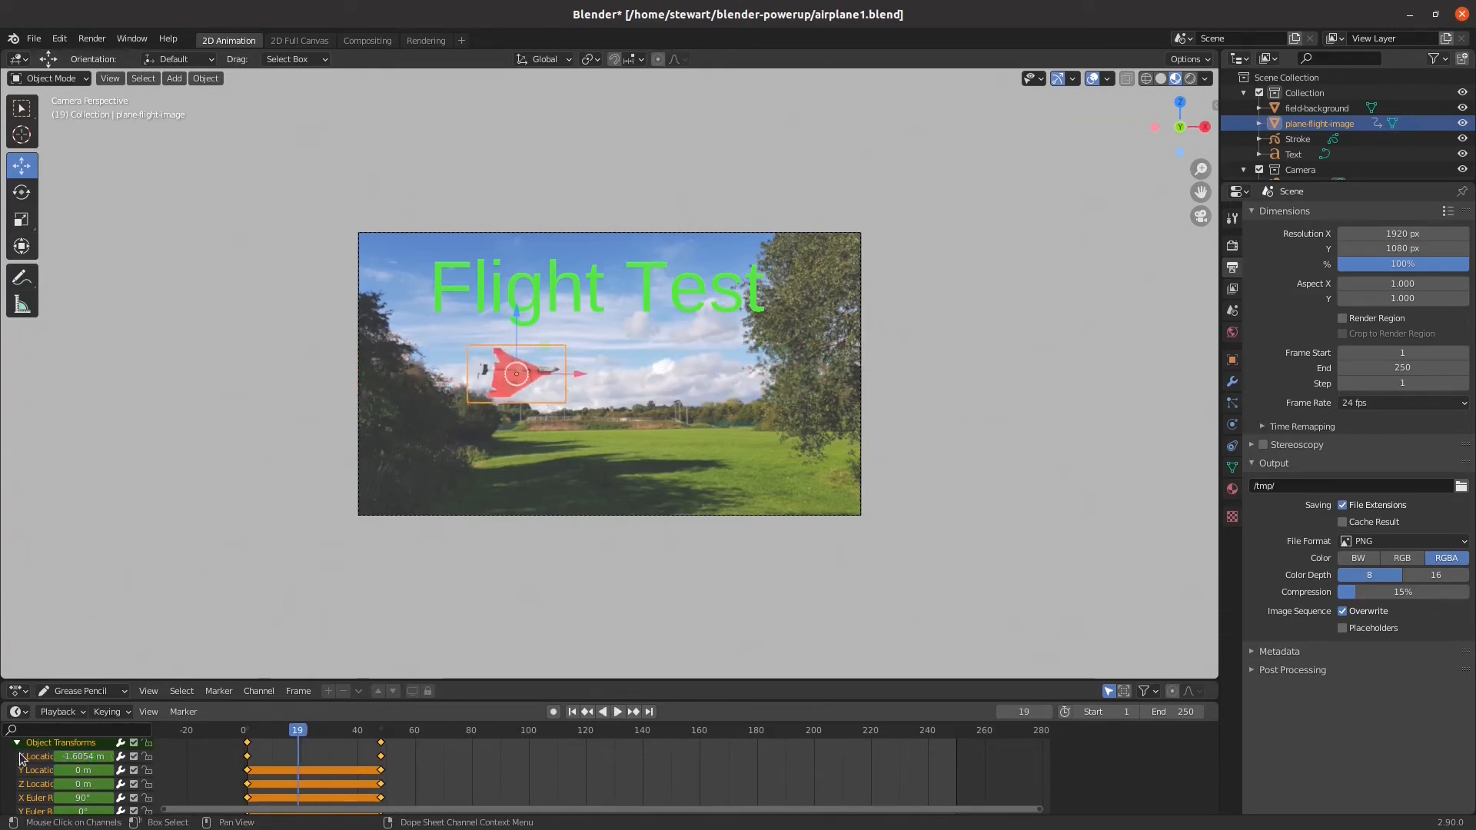
mouse_move(301, 731)
mouse_down()
mouse_move(246, 732)
mouse_move(394, 736)
mouse_move(248, 744)
mouse_move(334, 741)
mouse_move(309, 743)
mouse_up()
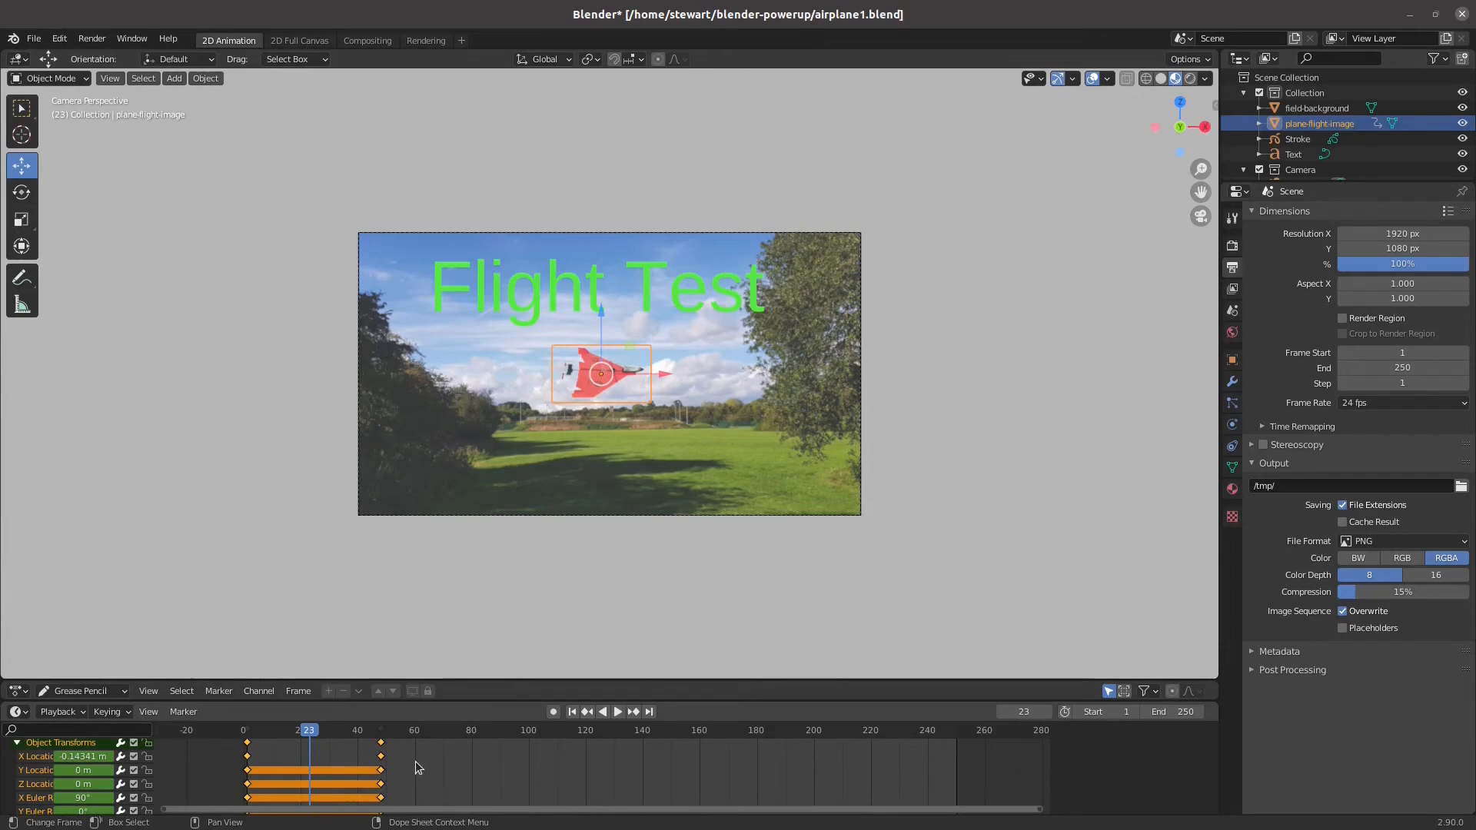
Collapse the airplane's Object Transforms channel group and delete it with all of its keyframes
click(17, 744)
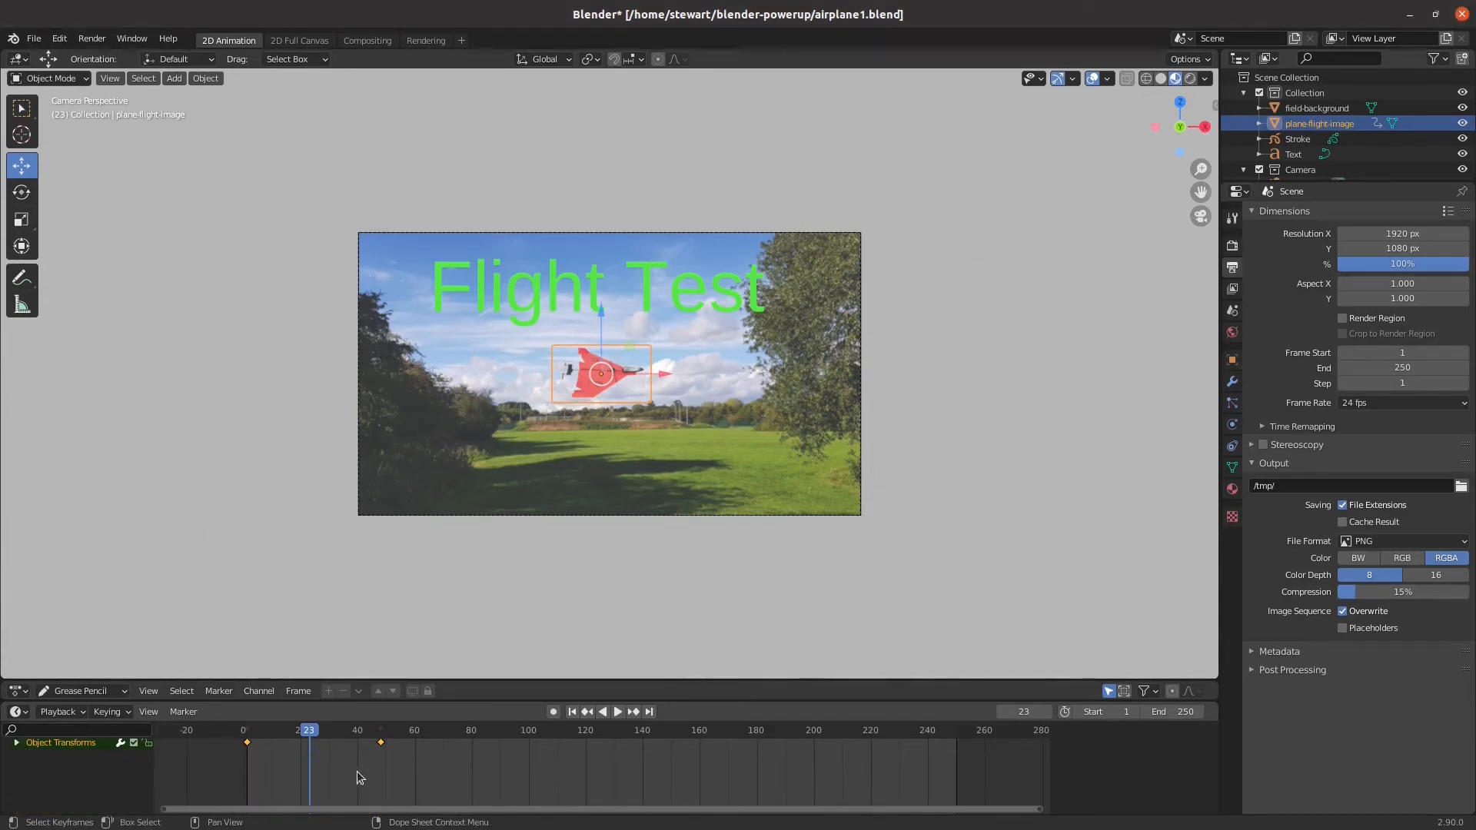
right_click(57, 745)
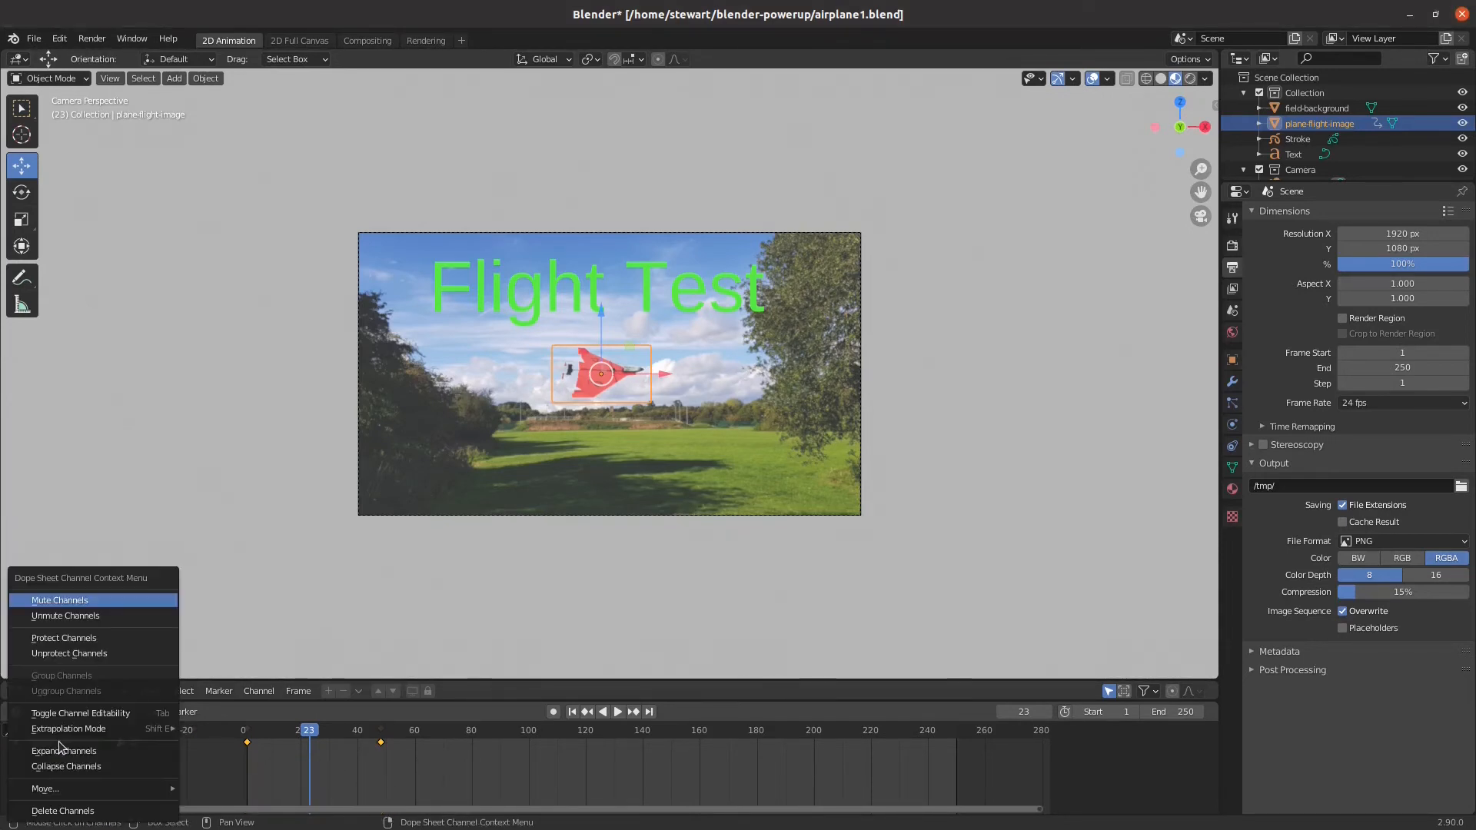
click(92, 811)
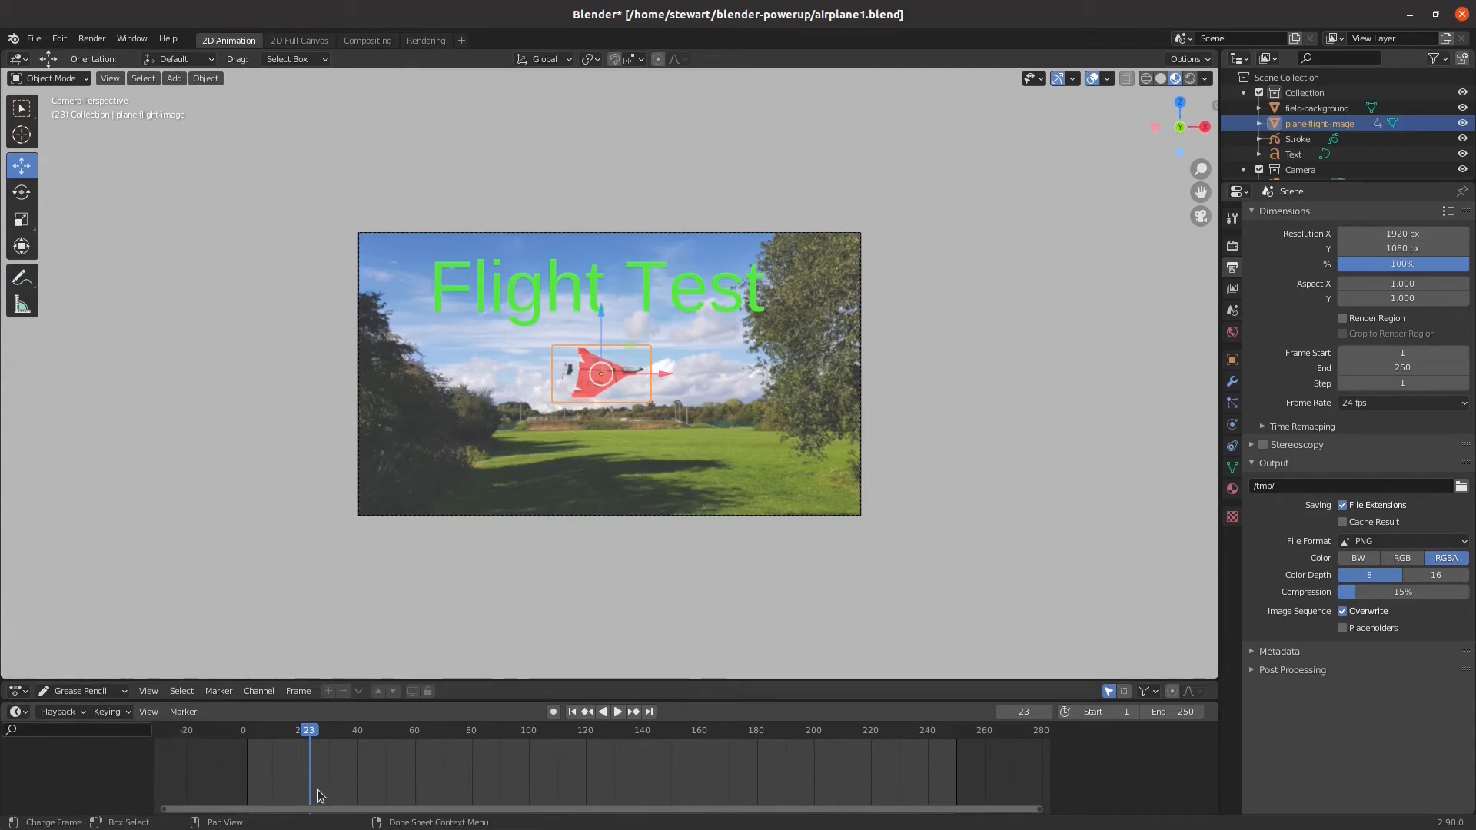
At frame 1, move the airplane about 5.78 m along negative X, insert a Location keyframe and expand its channels
drag(311, 735, 246, 735)
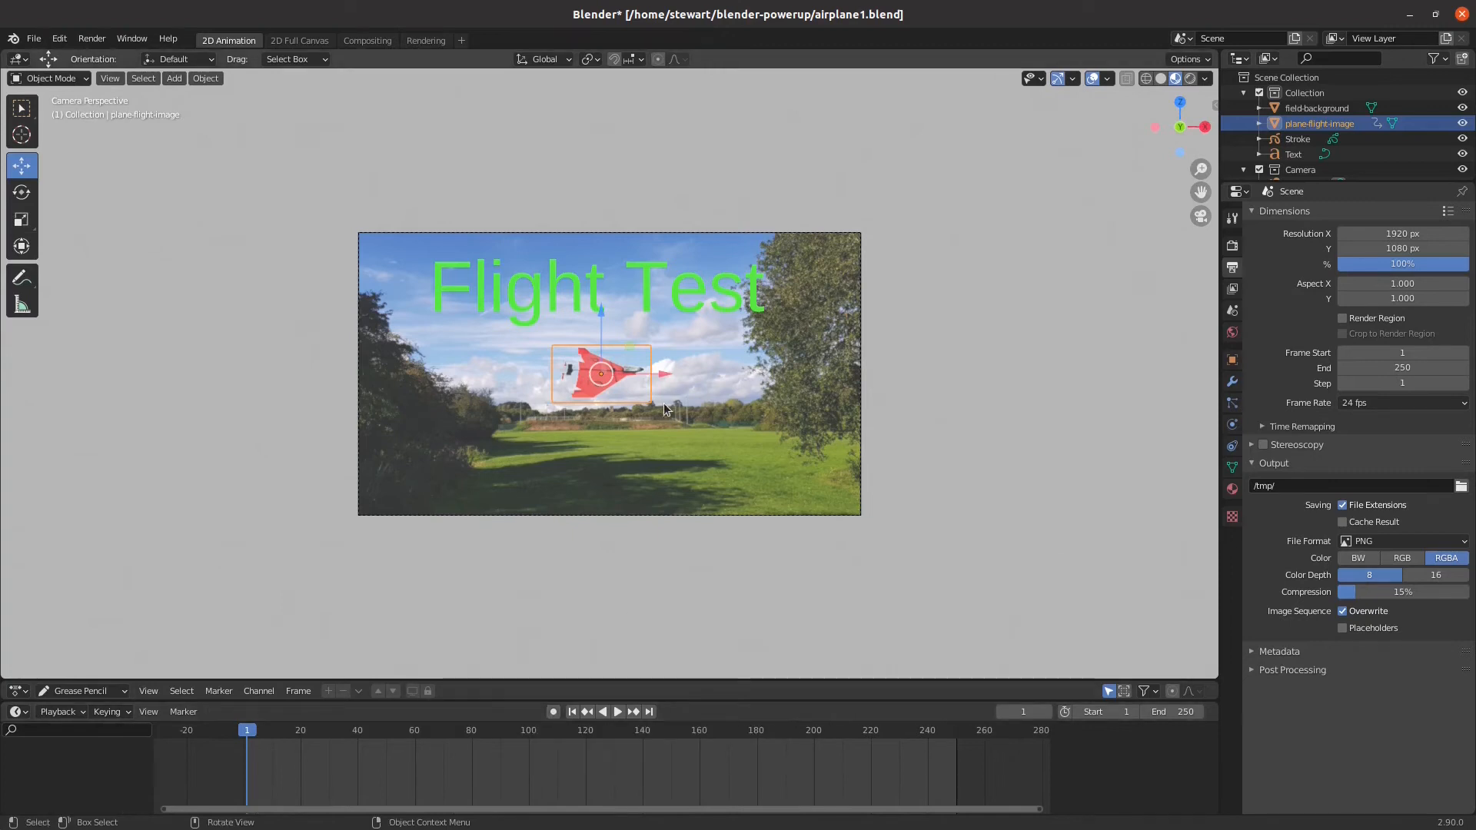
drag(663, 375, 324, 361)
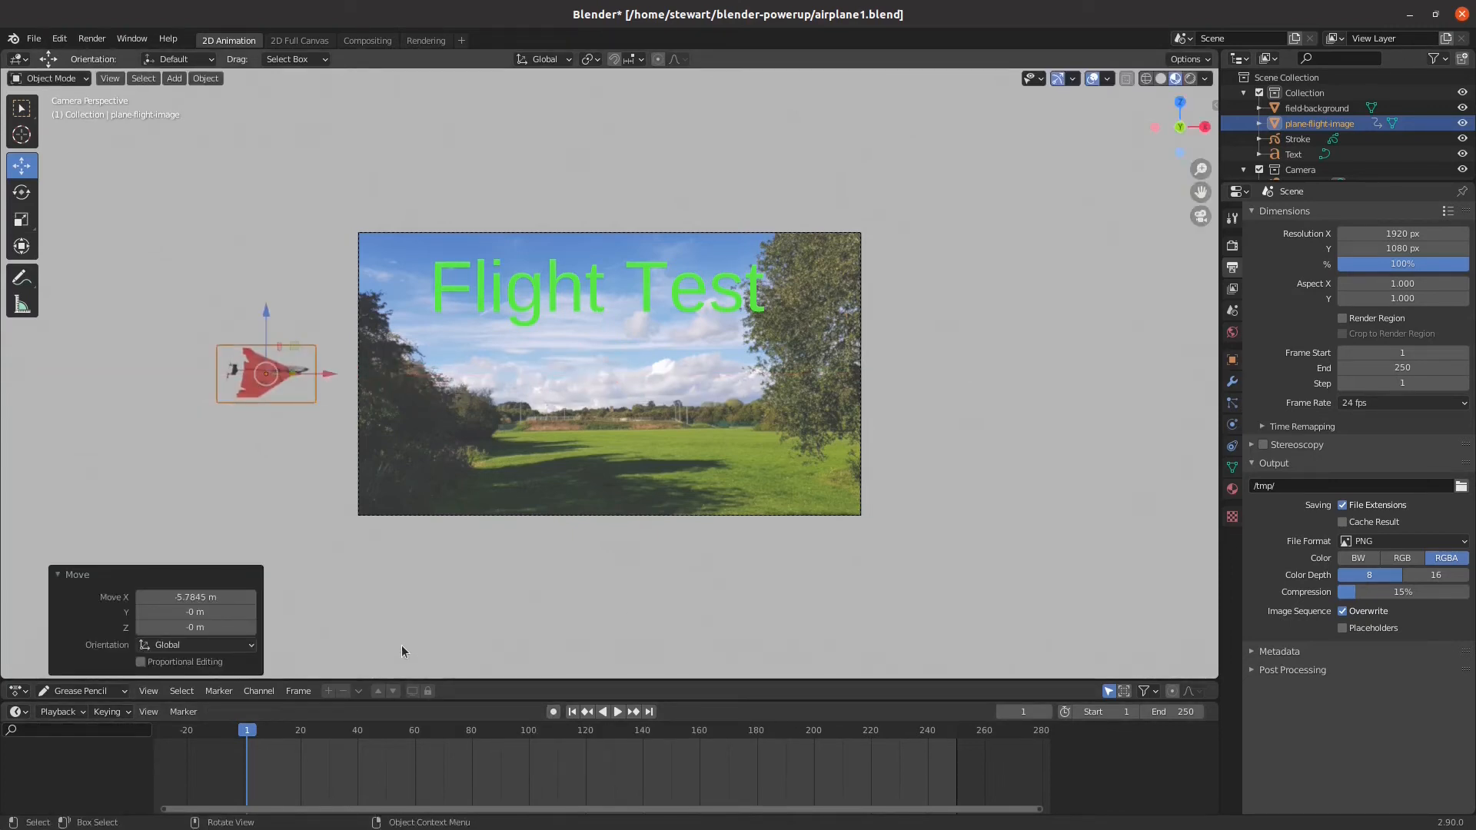
right_click(293, 375)
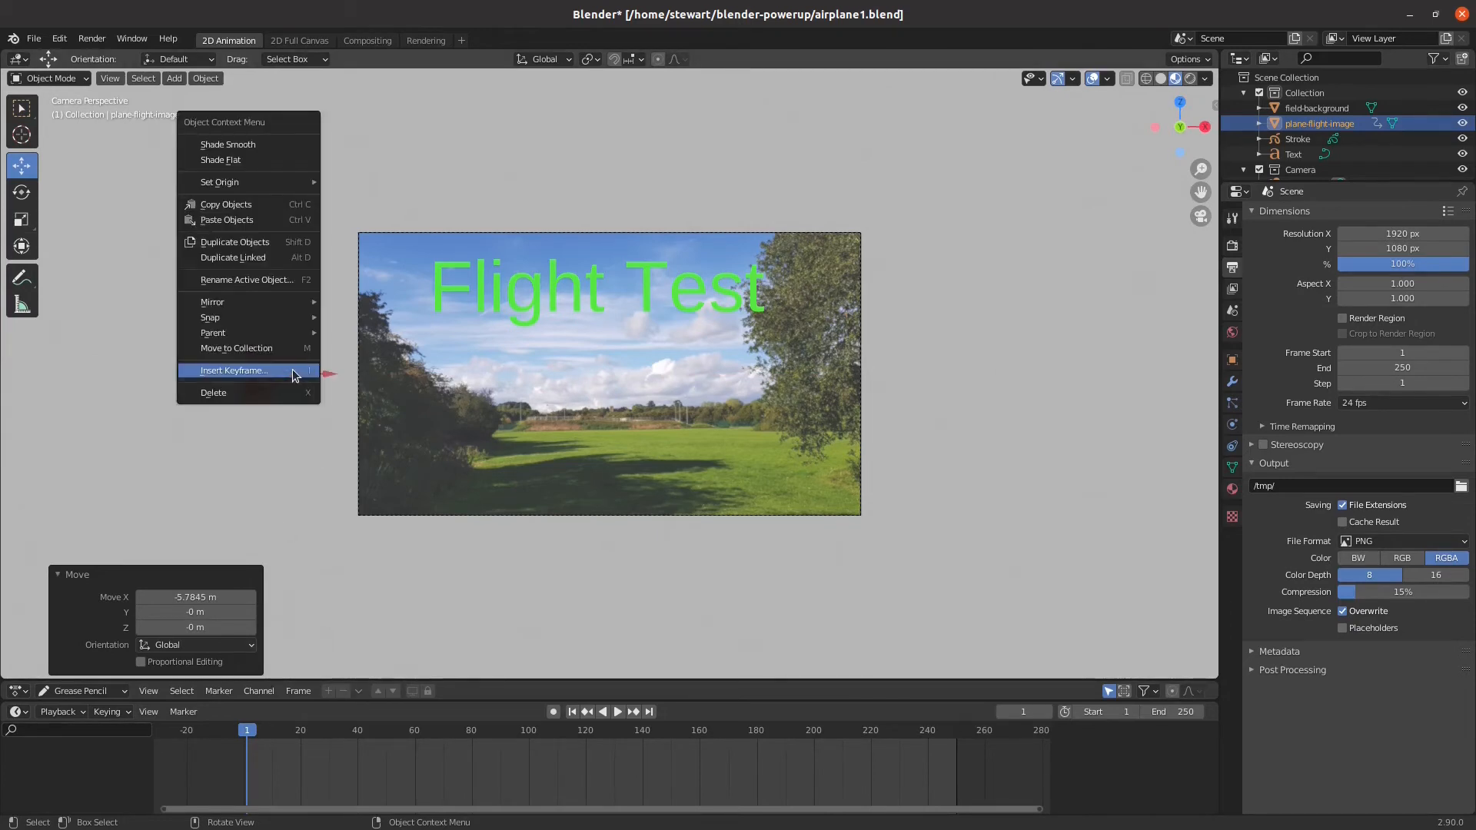
click(297, 371)
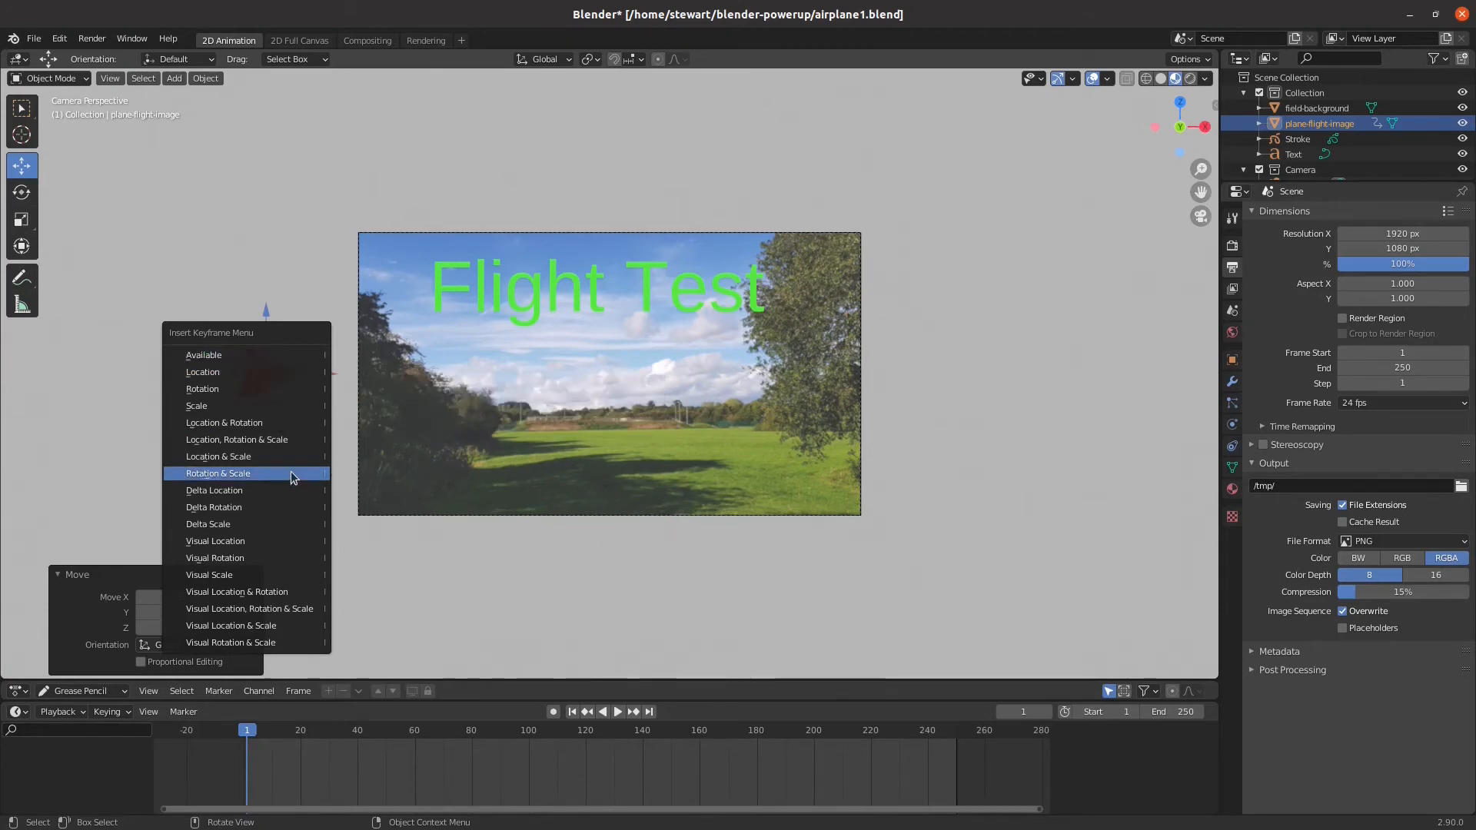
click(253, 376)
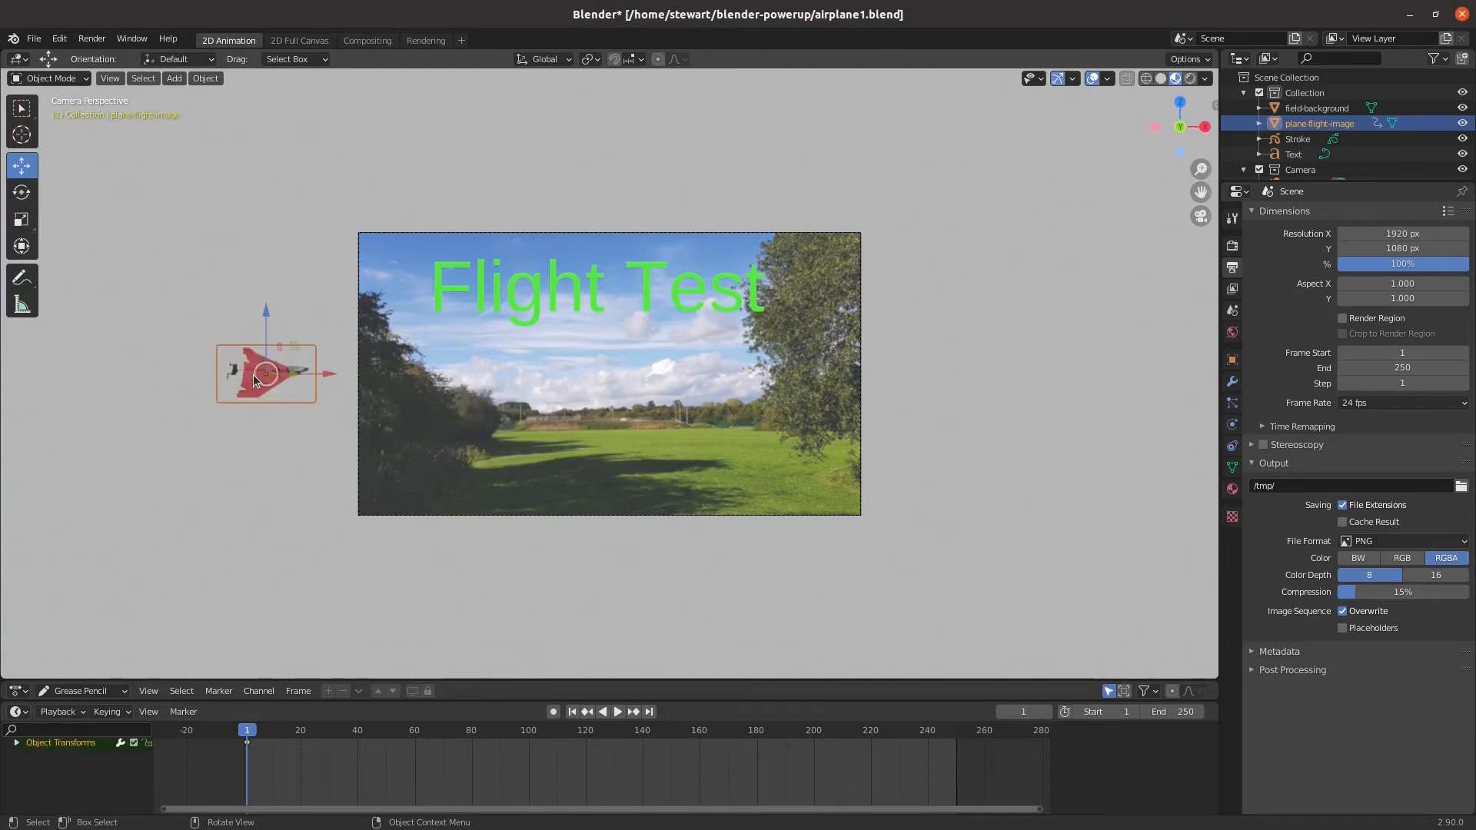
click(16, 743)
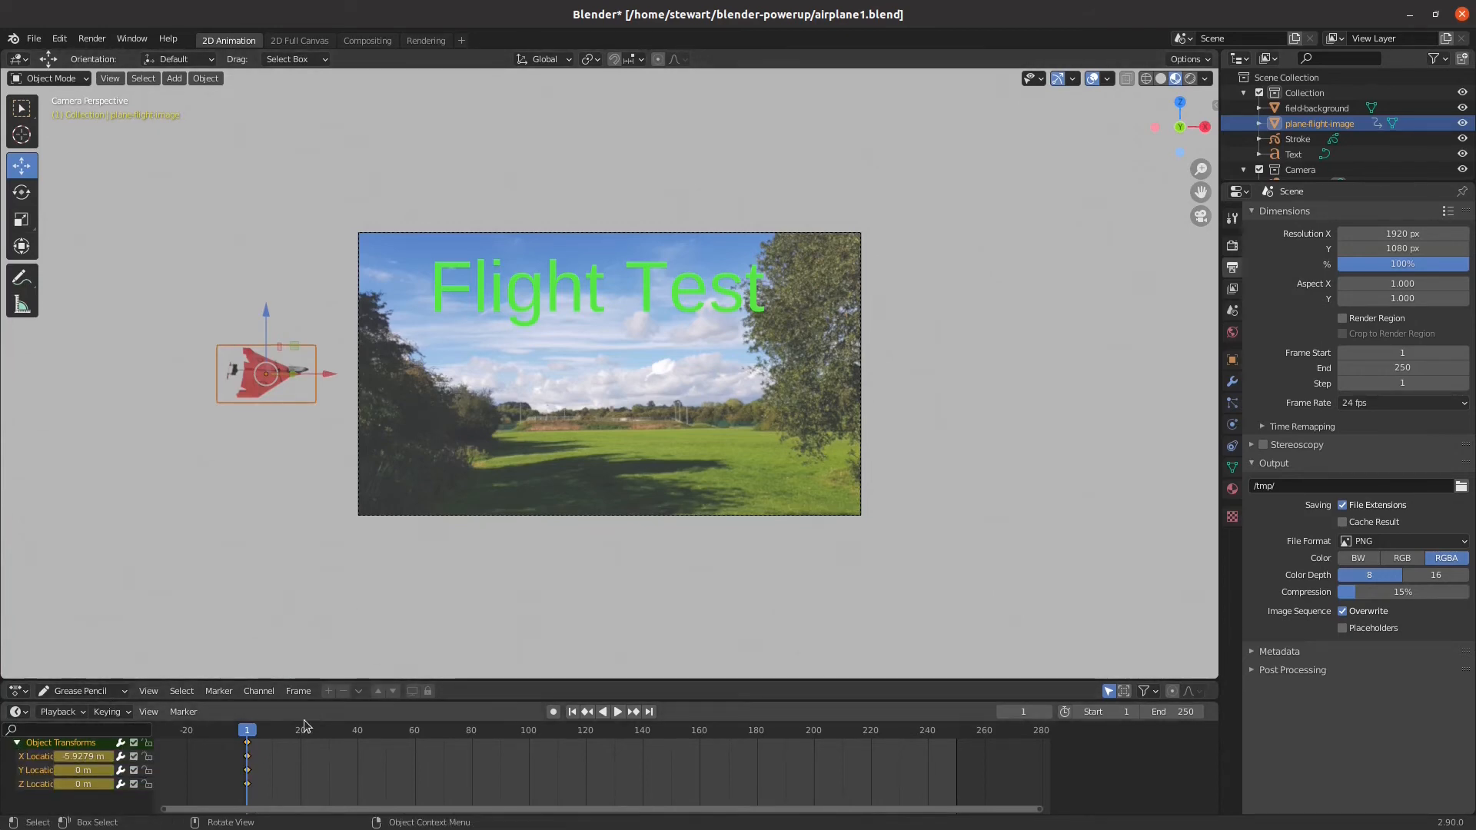
Advance to frame 48, move the airplane about 11.72 m along X past the camera frame and insert a Location keyframe
key(space)
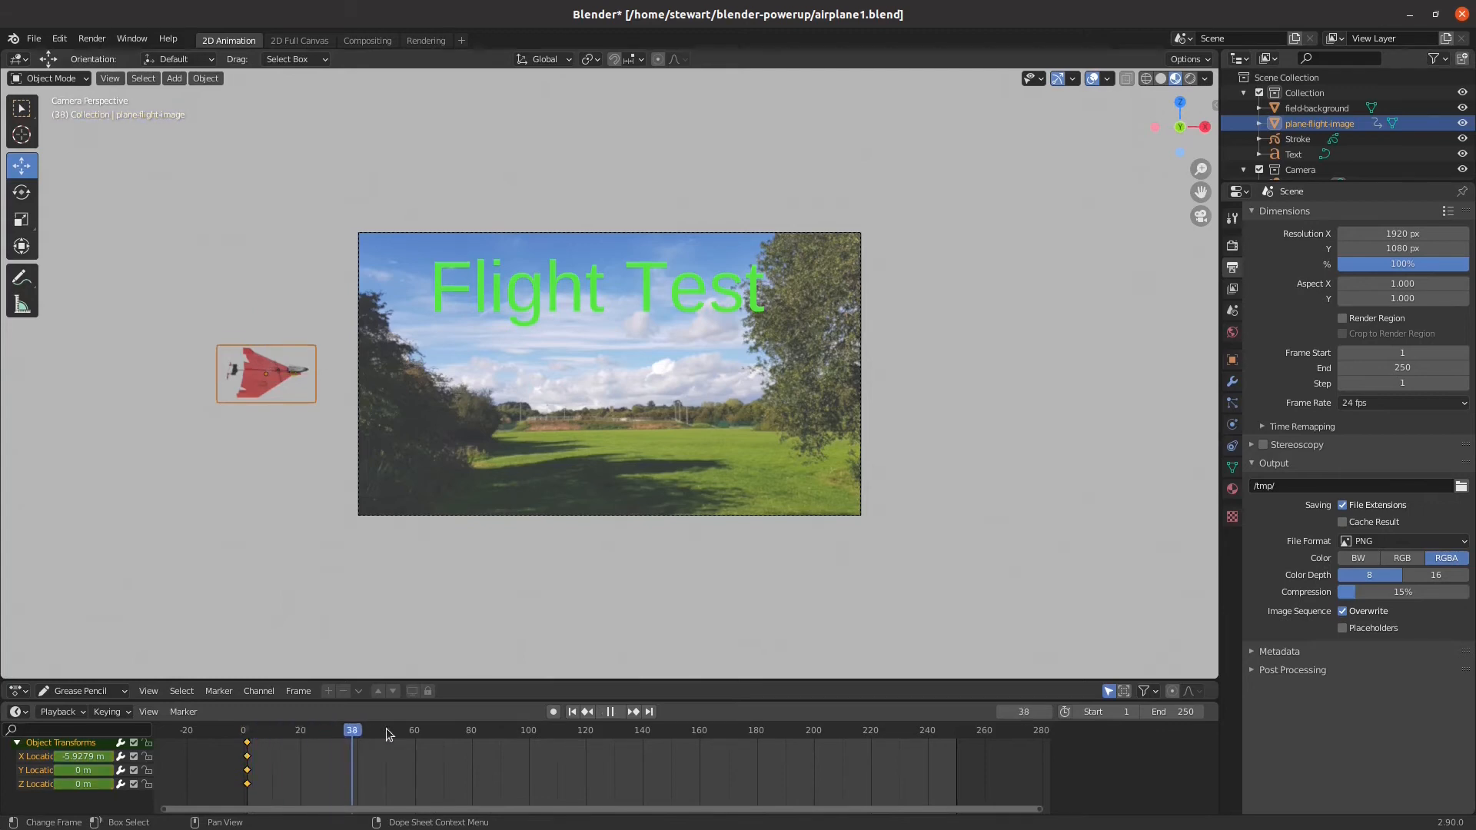
key(space)
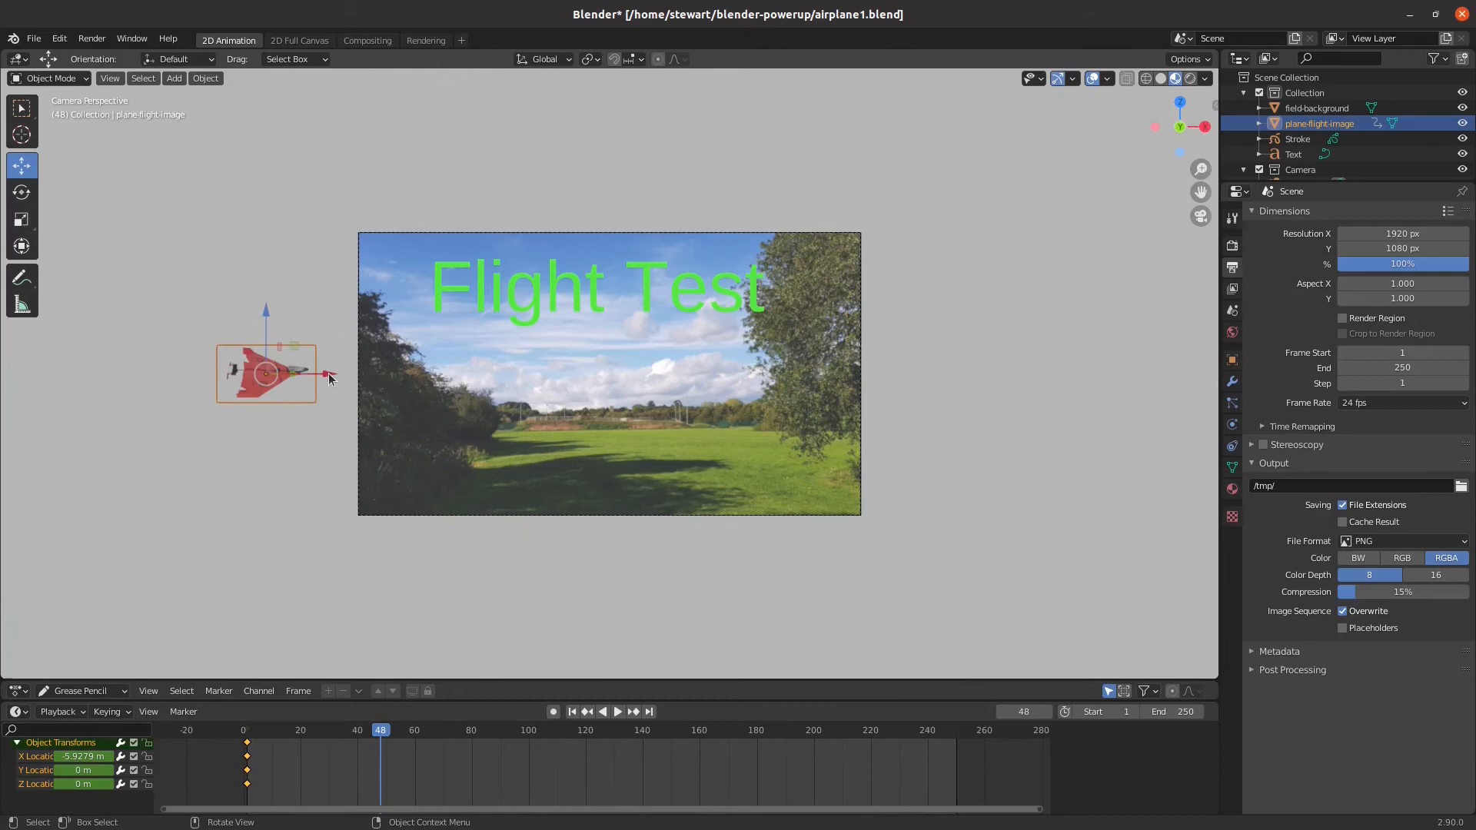
drag(329, 378, 1011, 402)
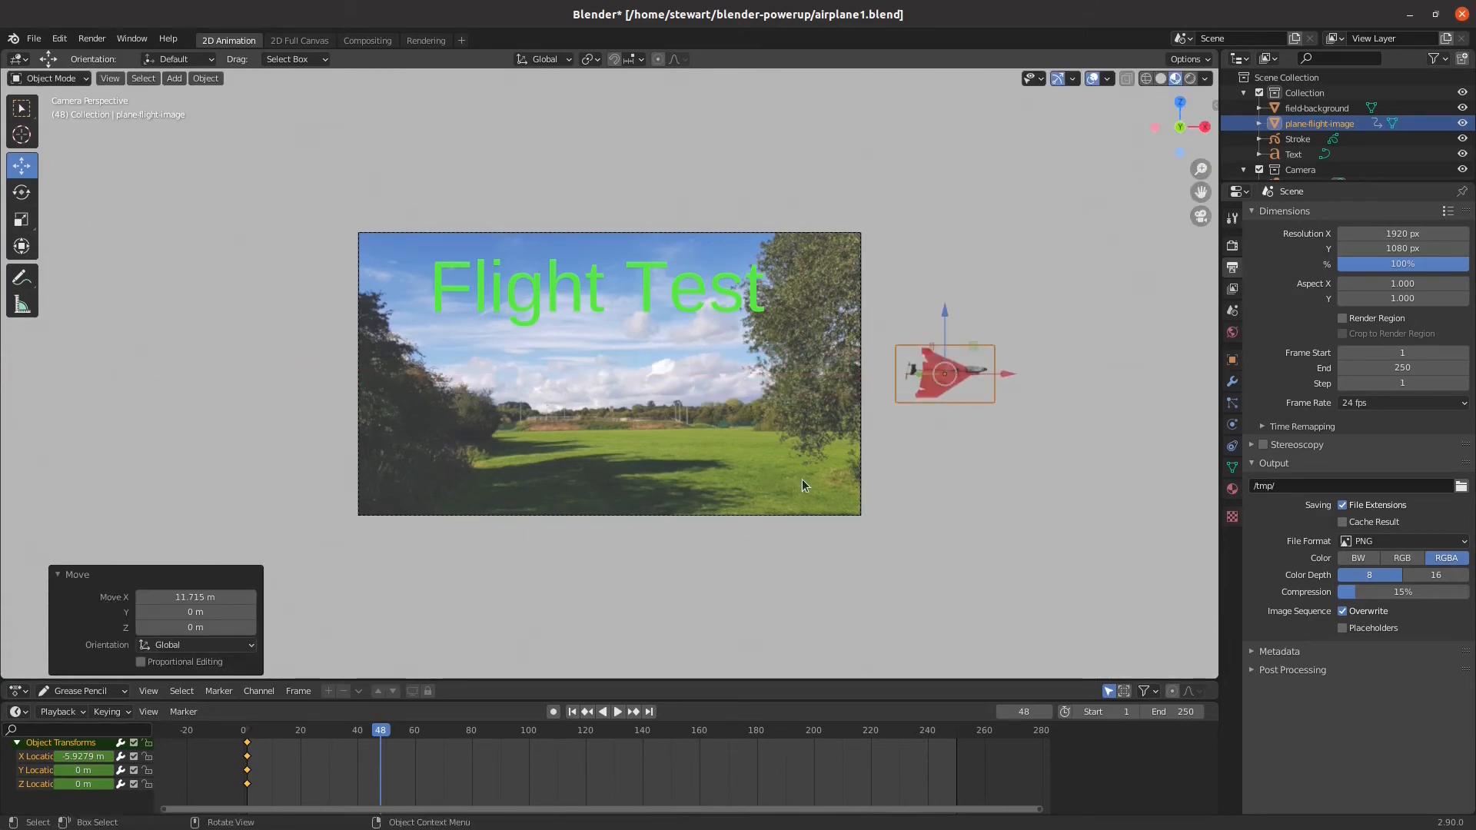
key(i)
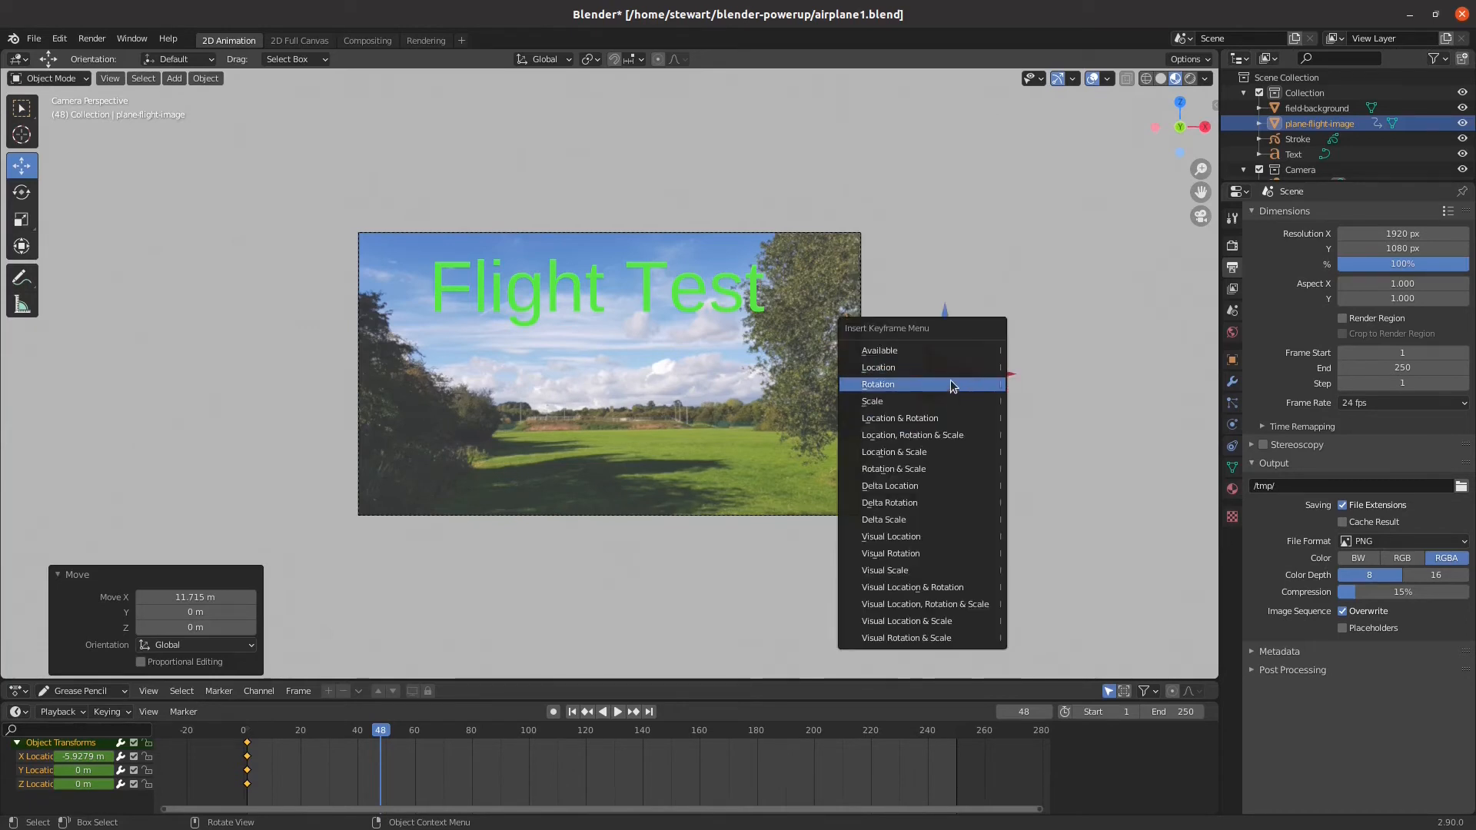
click(971, 368)
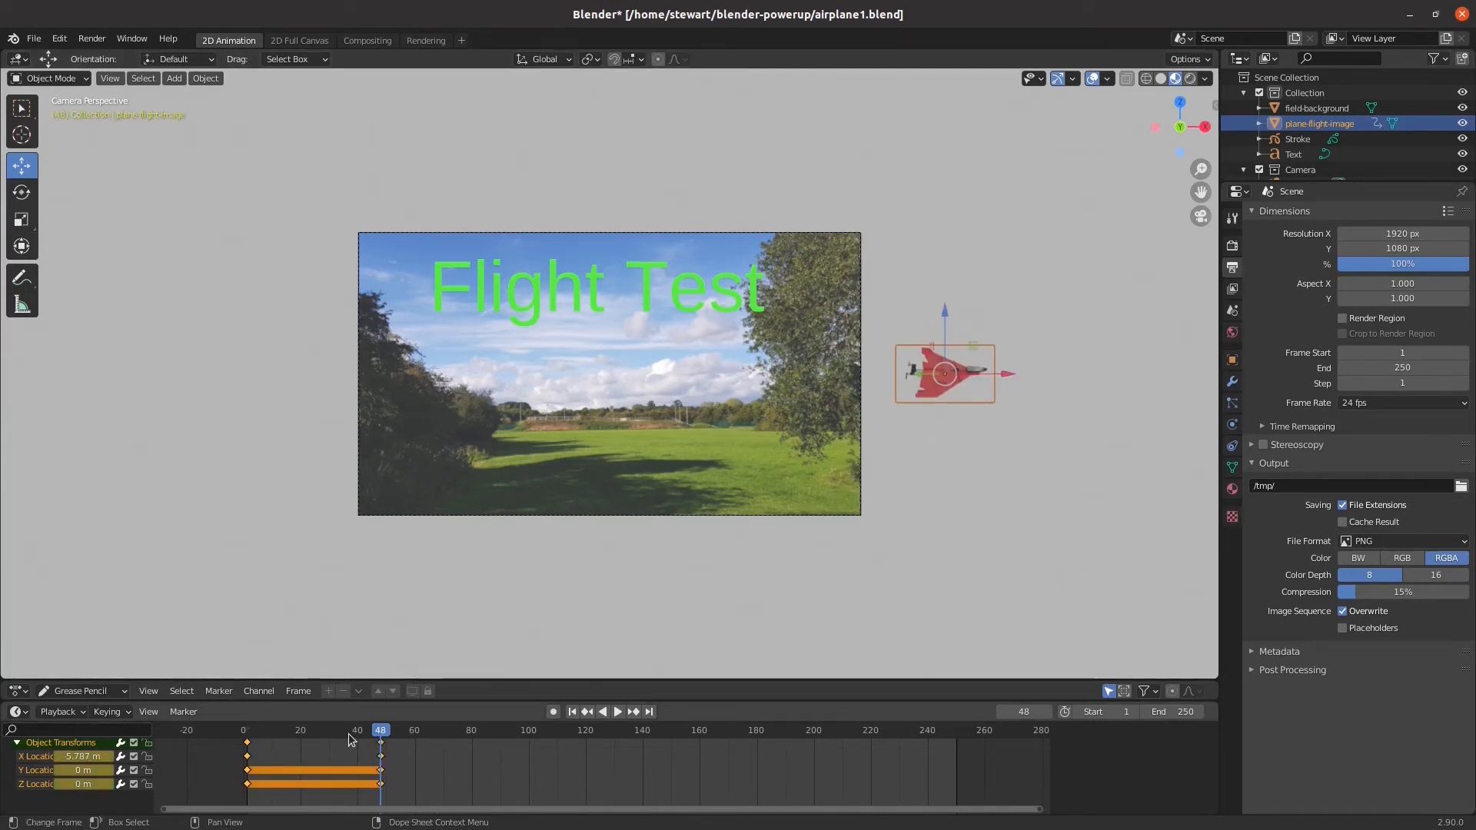
Scrub back to the beginning of the timeline and play the airplane's flight across the frame, stopping once it has passed
key(space)
drag(379, 736, 237, 727)
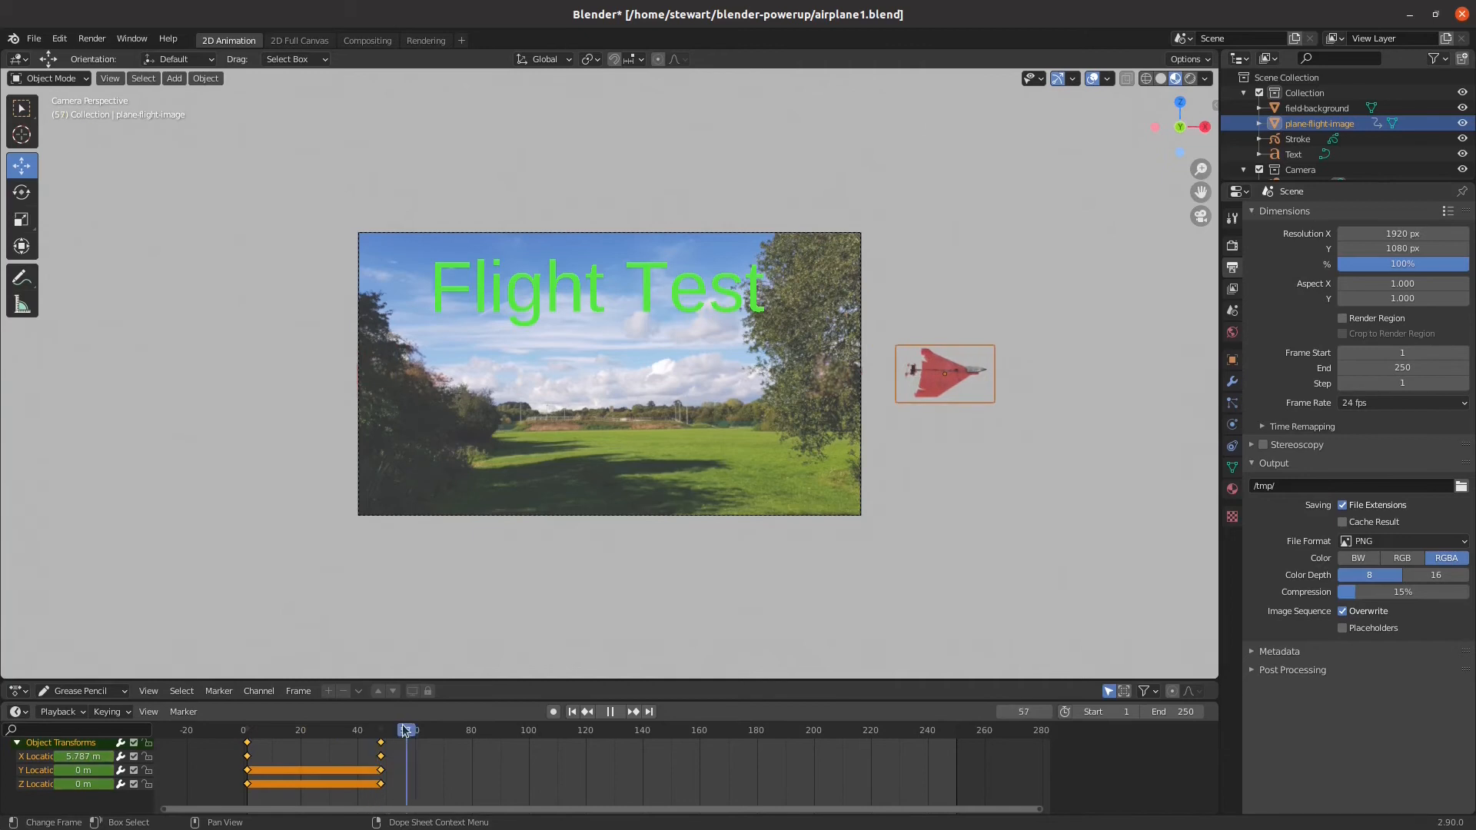
click(250, 728)
drag(250, 729, 394, 730)
key(Escape)
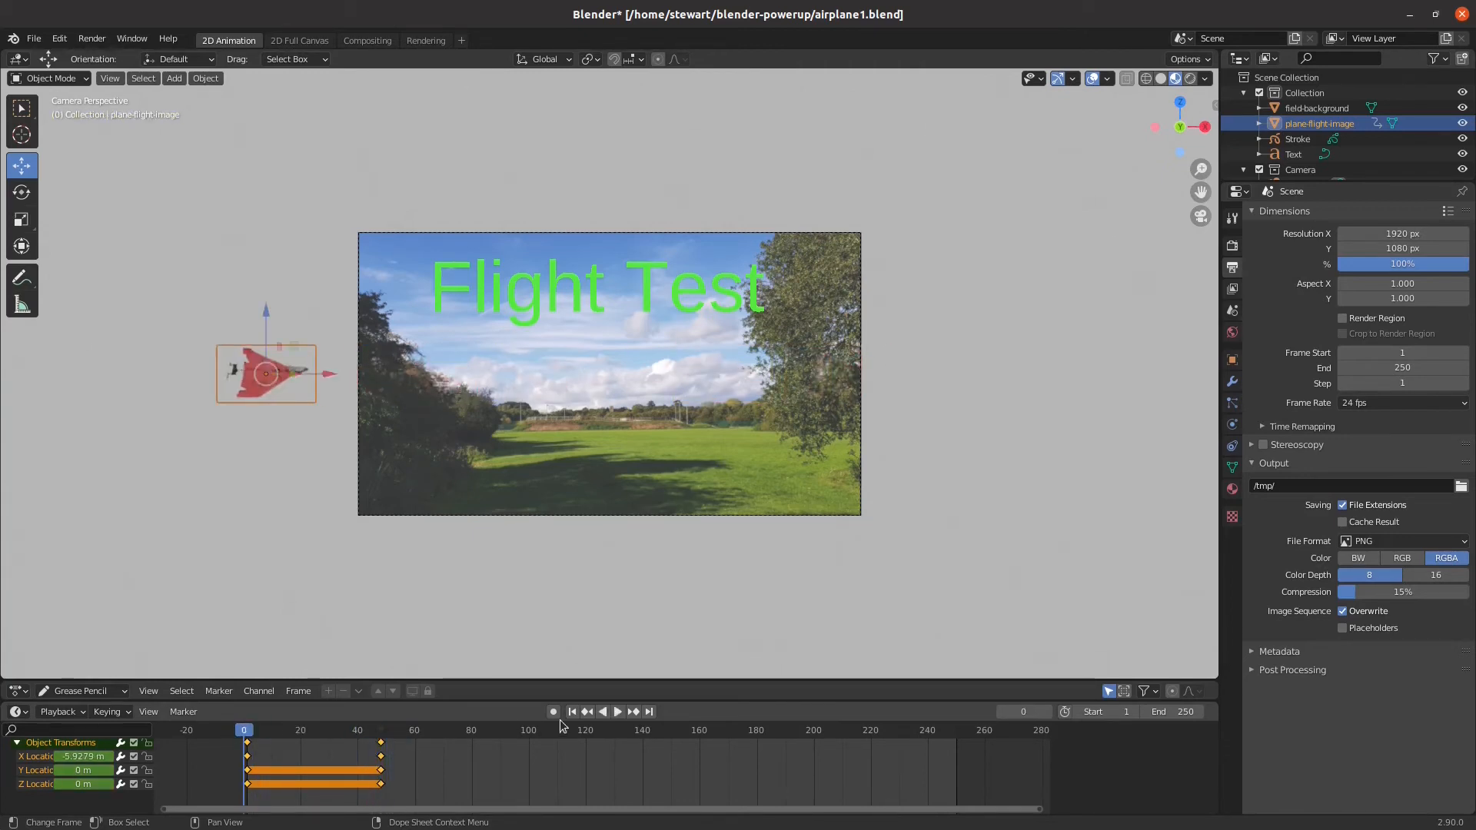
click(616, 712)
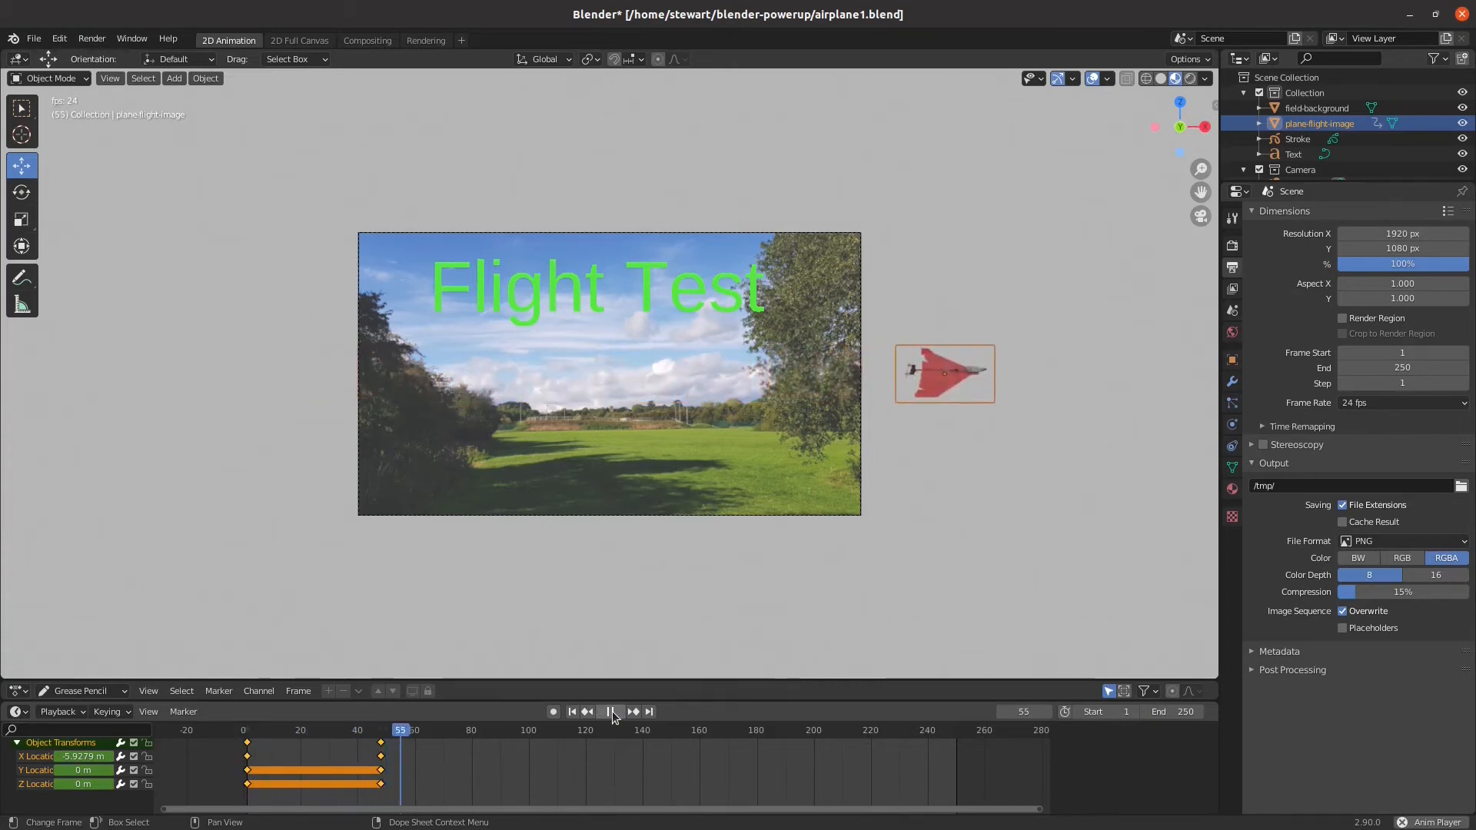
click(612, 712)
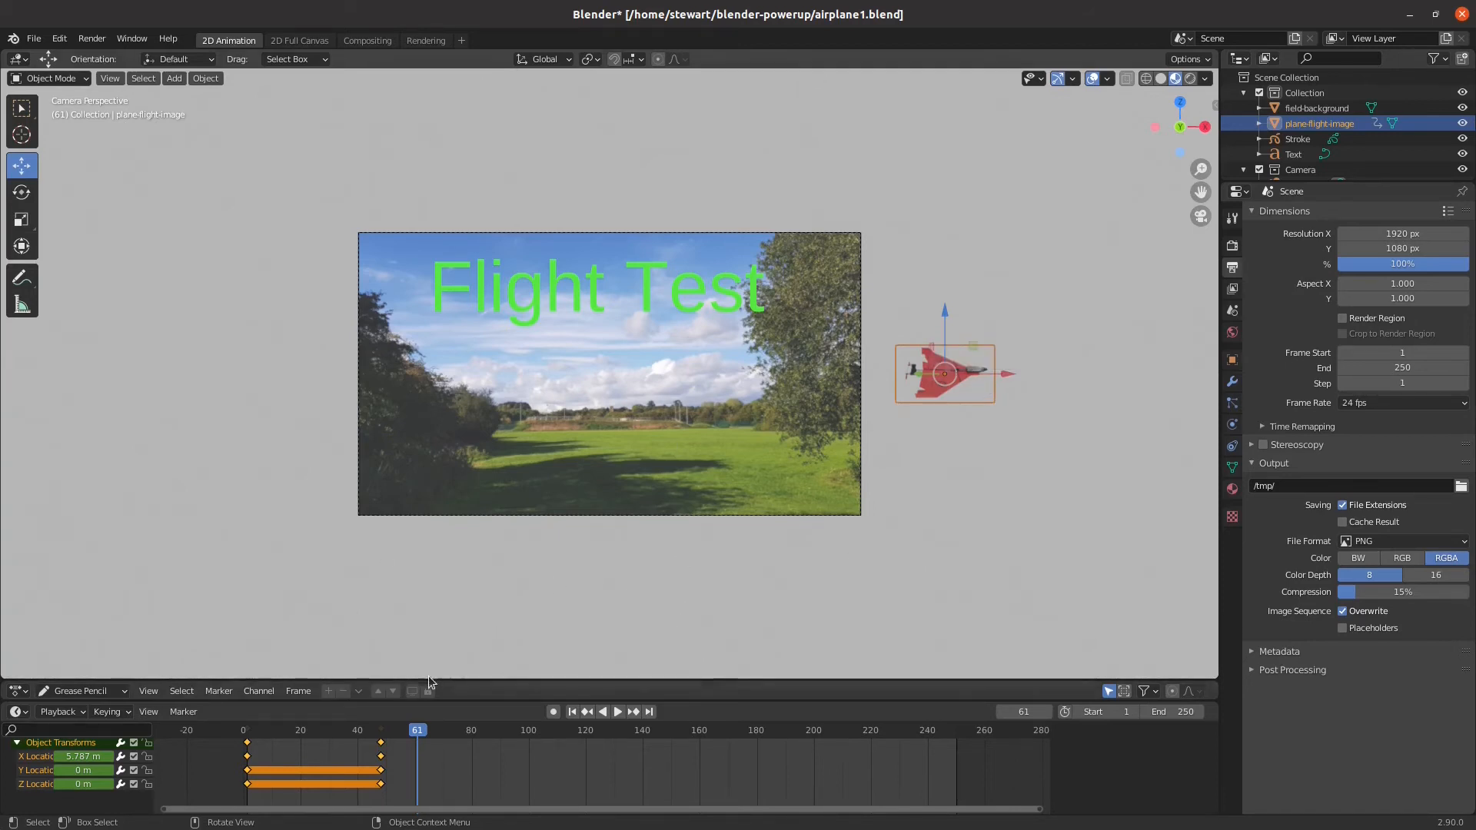
Go to frame 14 and insert a Location keyframe for the airplane at its current position
drag(422, 732, 283, 733)
key(space)
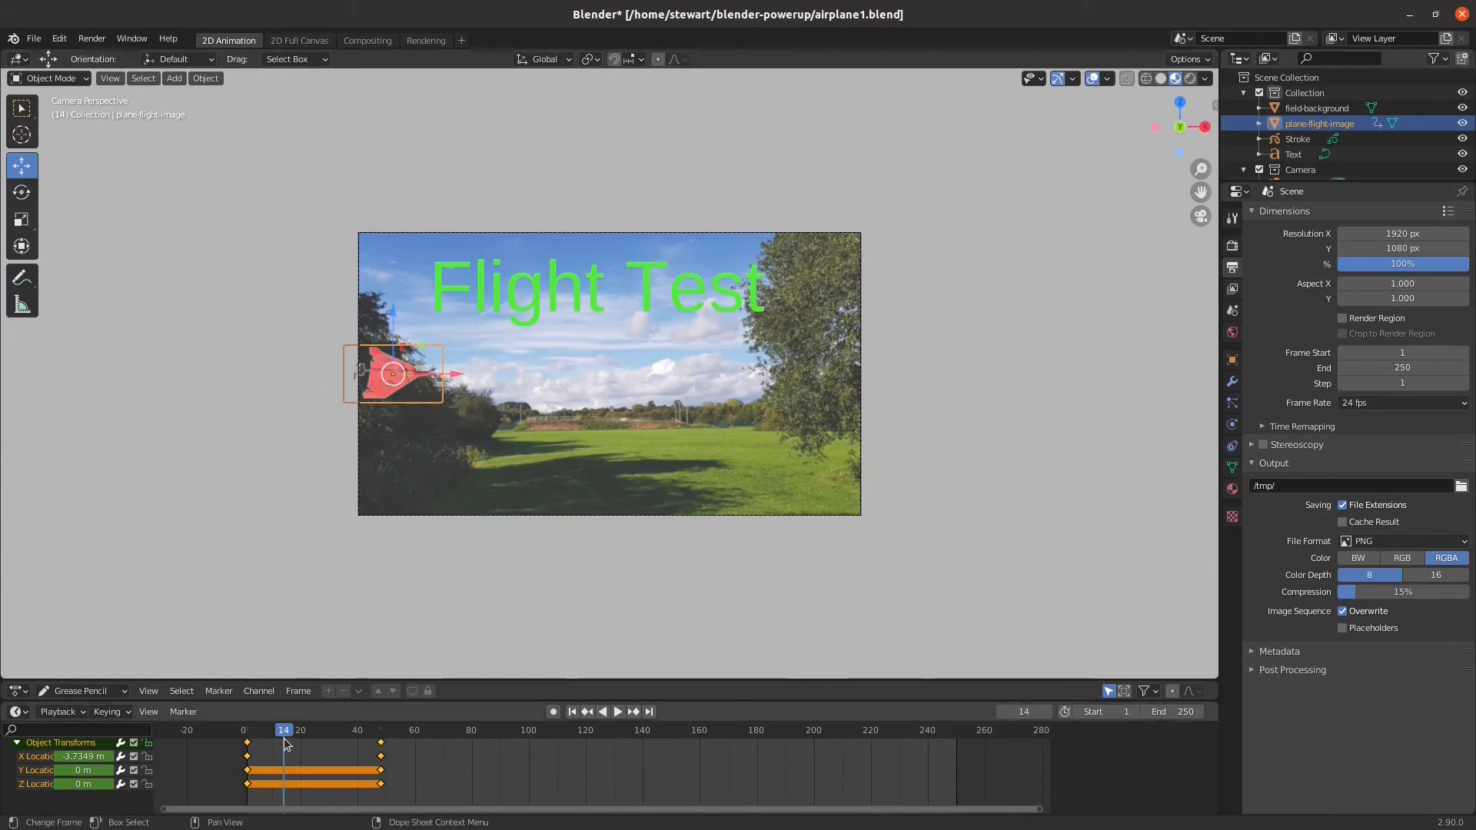
key(Escape)
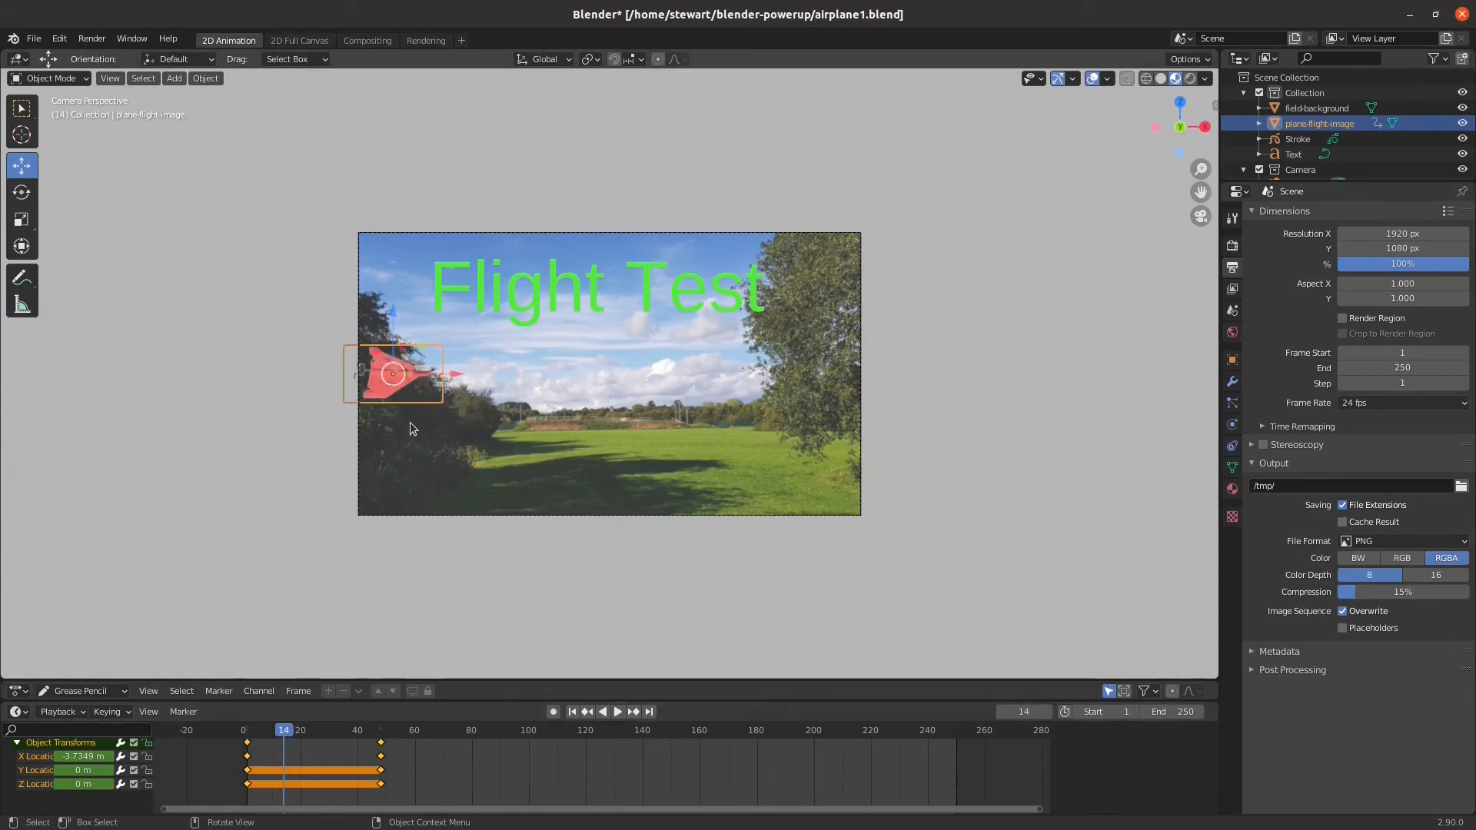
right_click(416, 380)
right_click(412, 381)
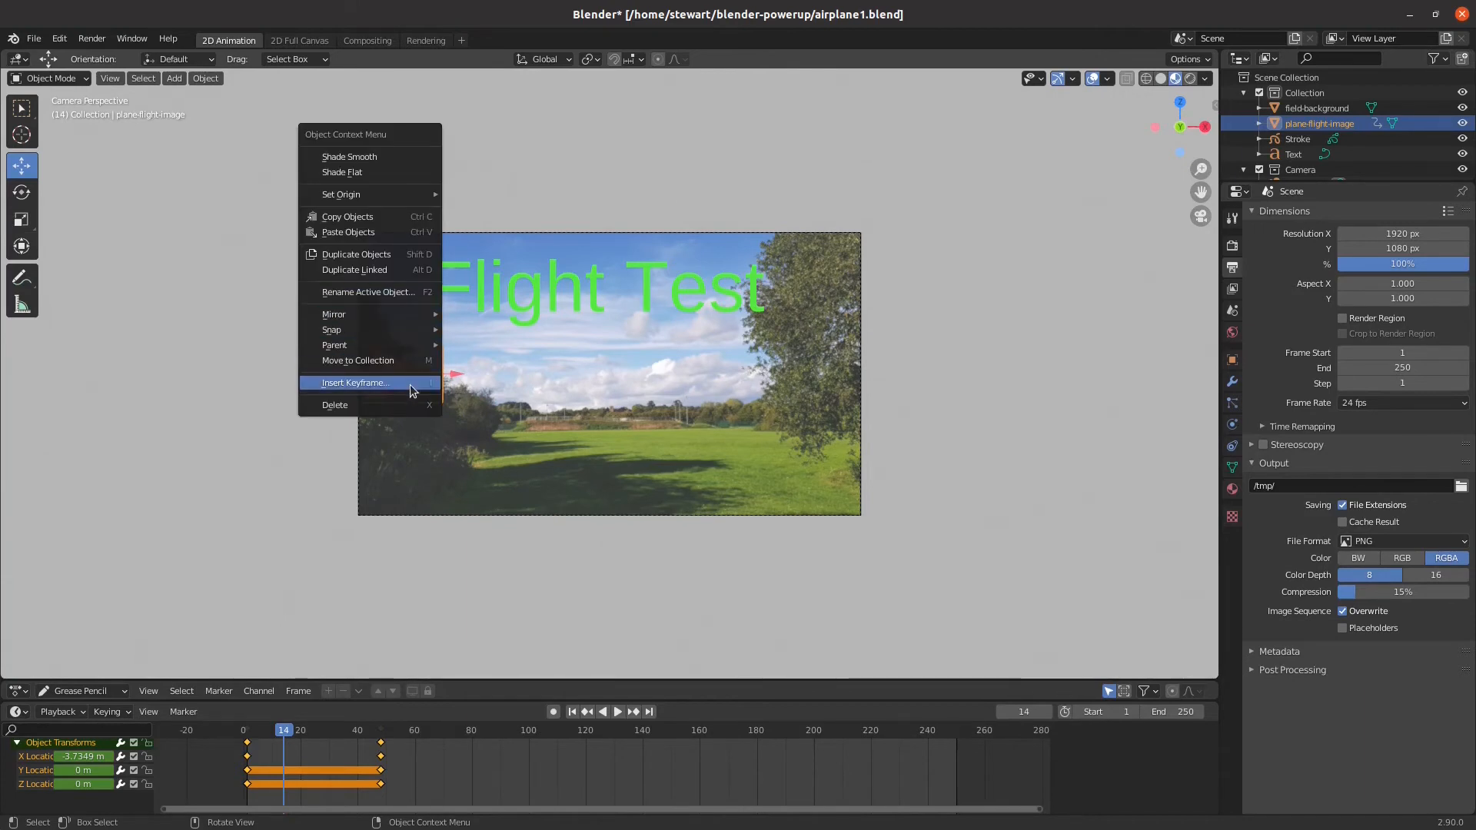
click(410, 385)
click(387, 389)
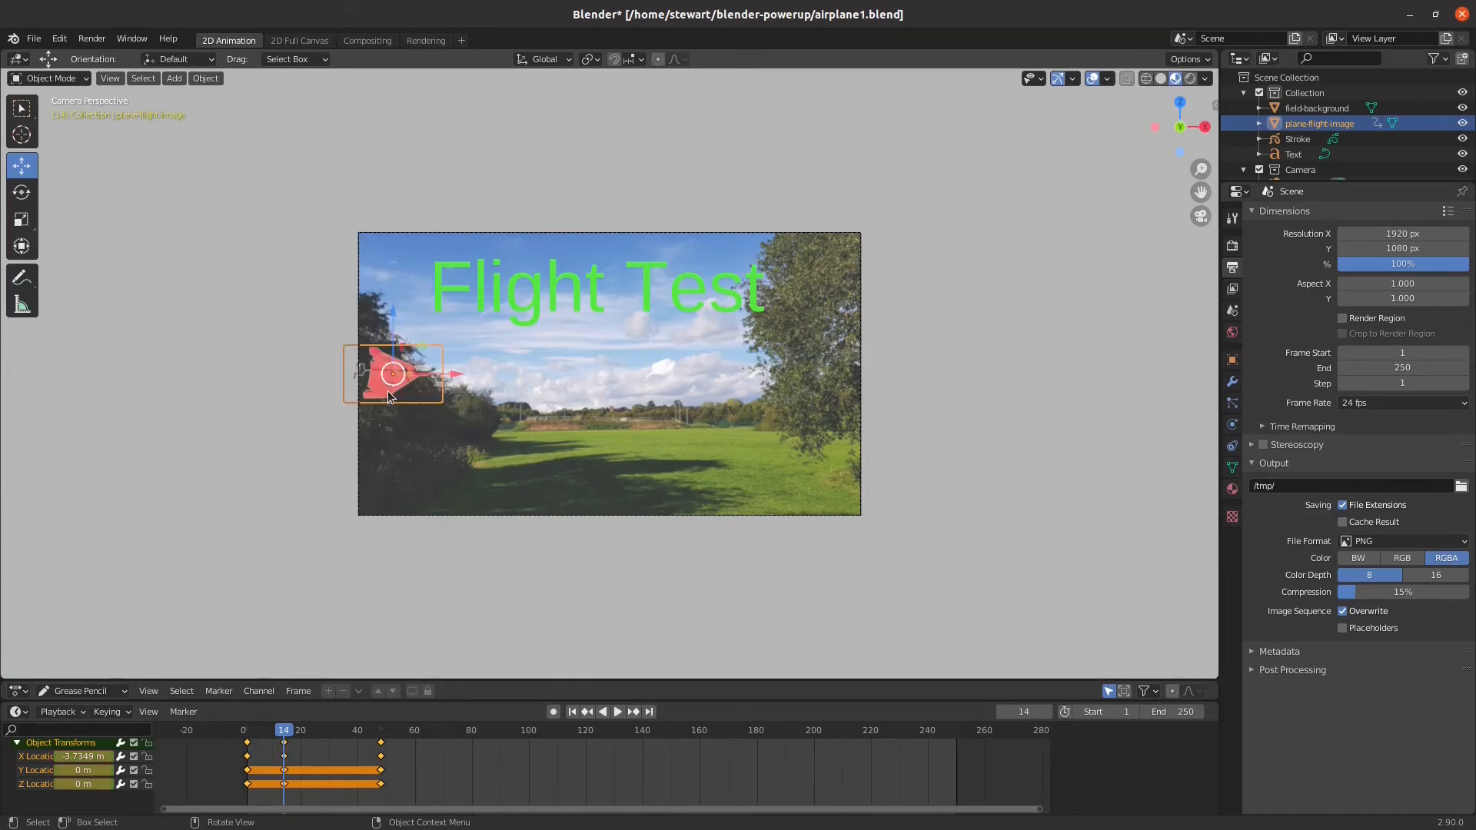
Select the airplane's keyframes at frames 14 and 48 and shift them forward by about 18 frames
mouse_move(285, 729)
mouse_down()
mouse_move(255, 730)
mouse_move(361, 730)
mouse_move(277, 731)
mouse_move(285, 744)
mouse_up()
click(393, 797)
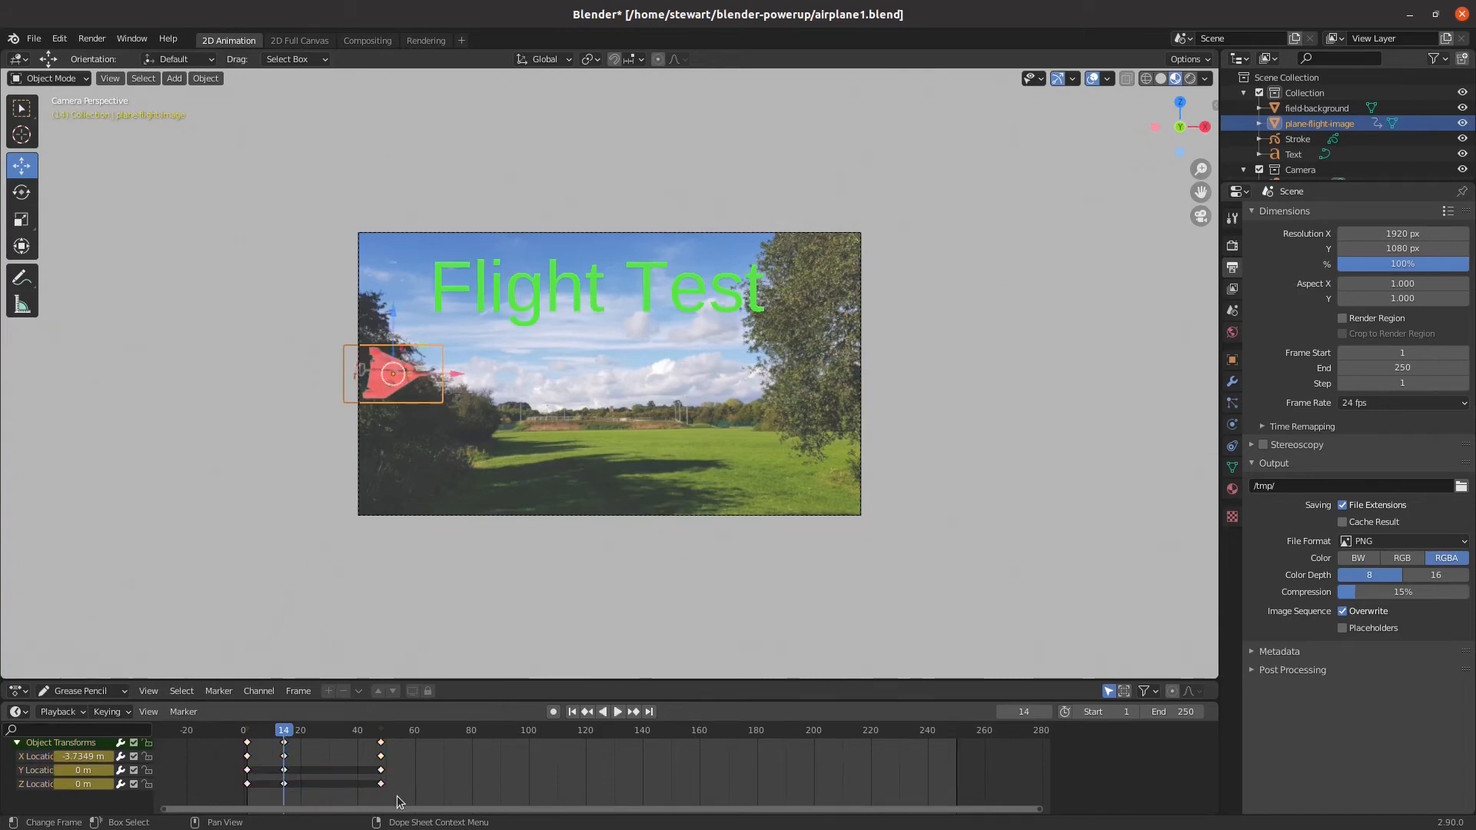
drag(404, 800, 286, 742)
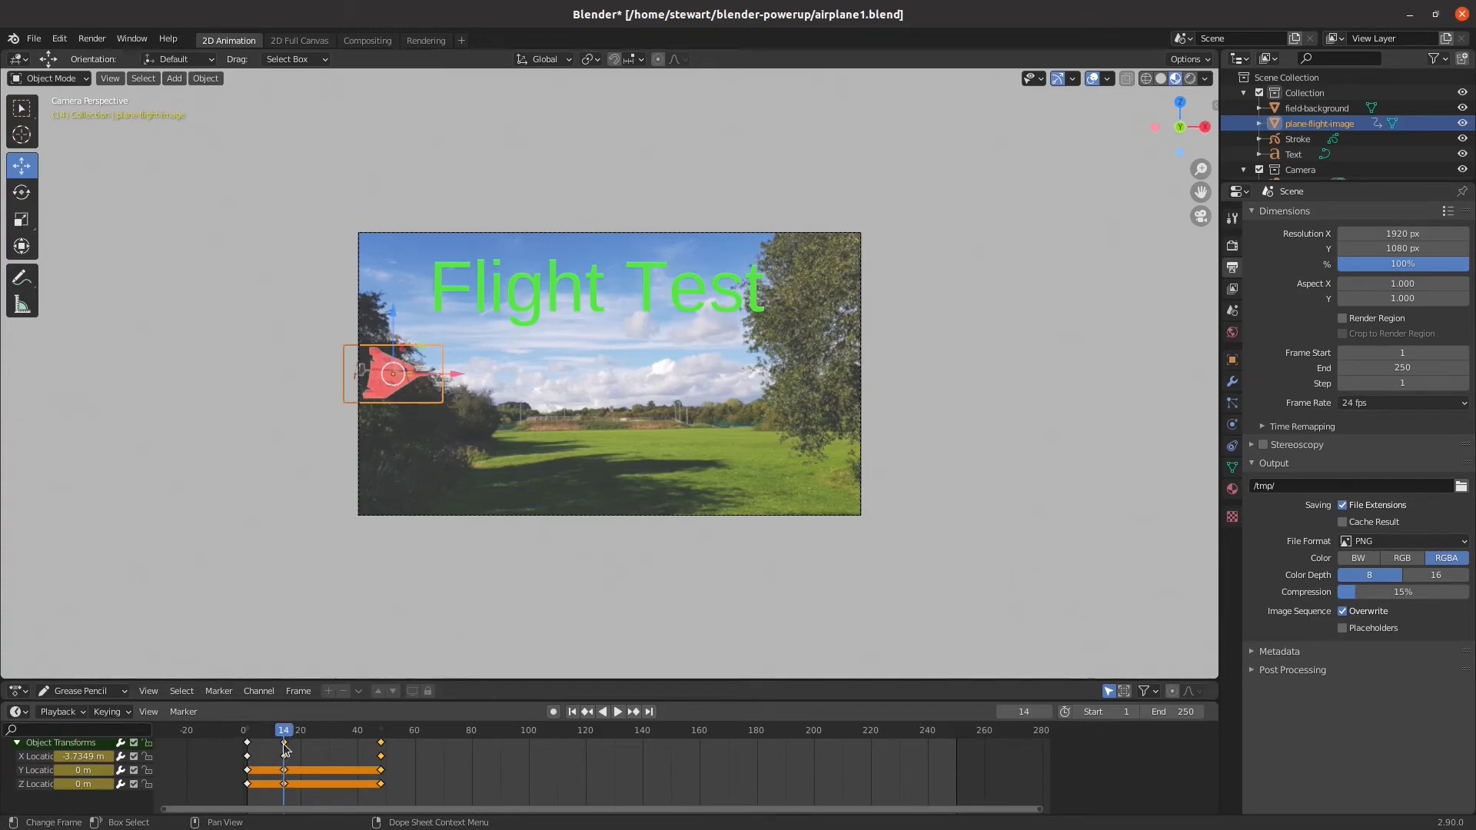
drag(285, 748, 339, 744)
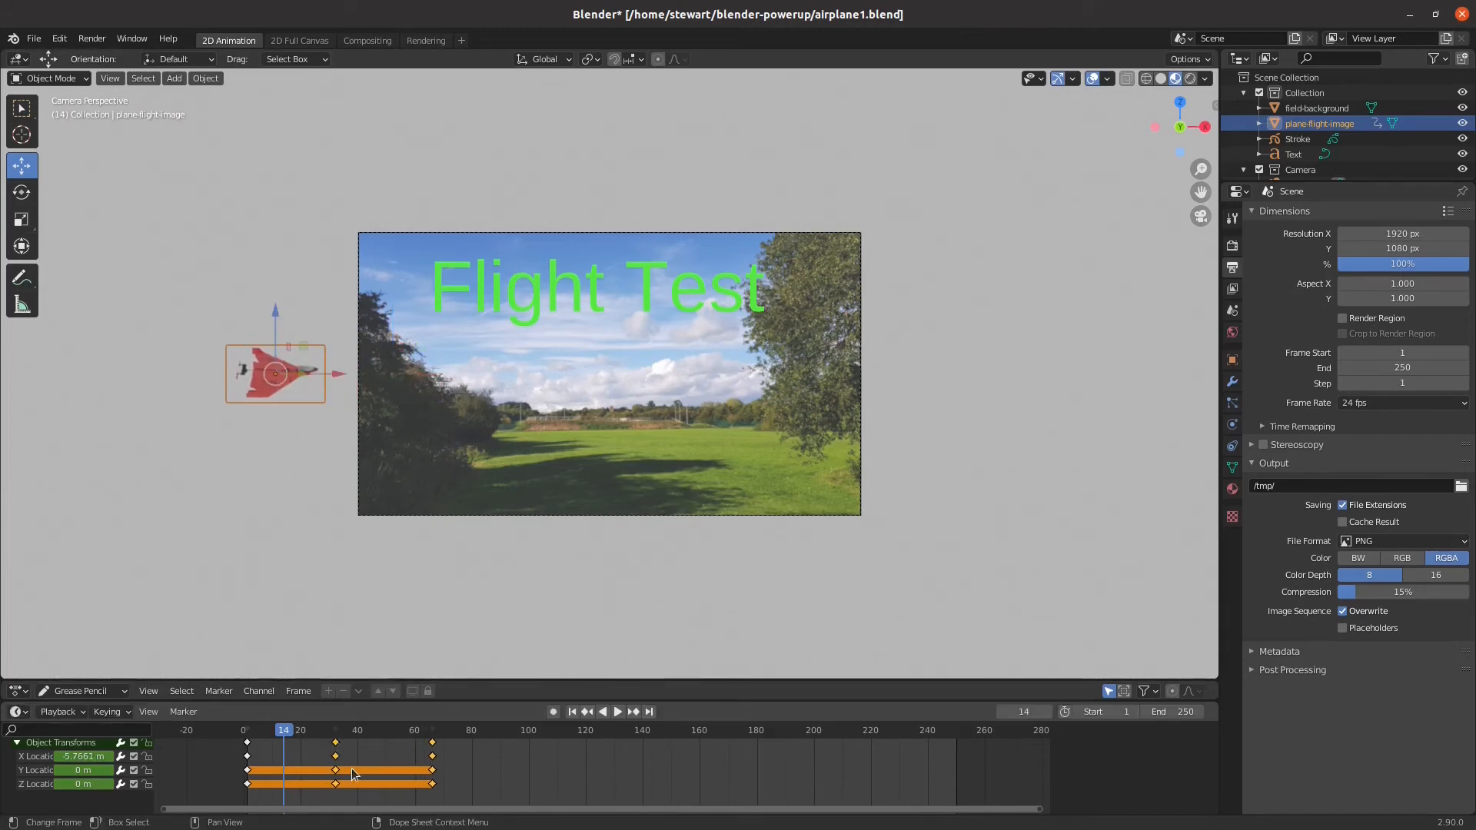
Insert a Location keyframe for the airplane at frame 55 and shift its last keyframe to about frame 90
click(405, 774)
click(399, 735)
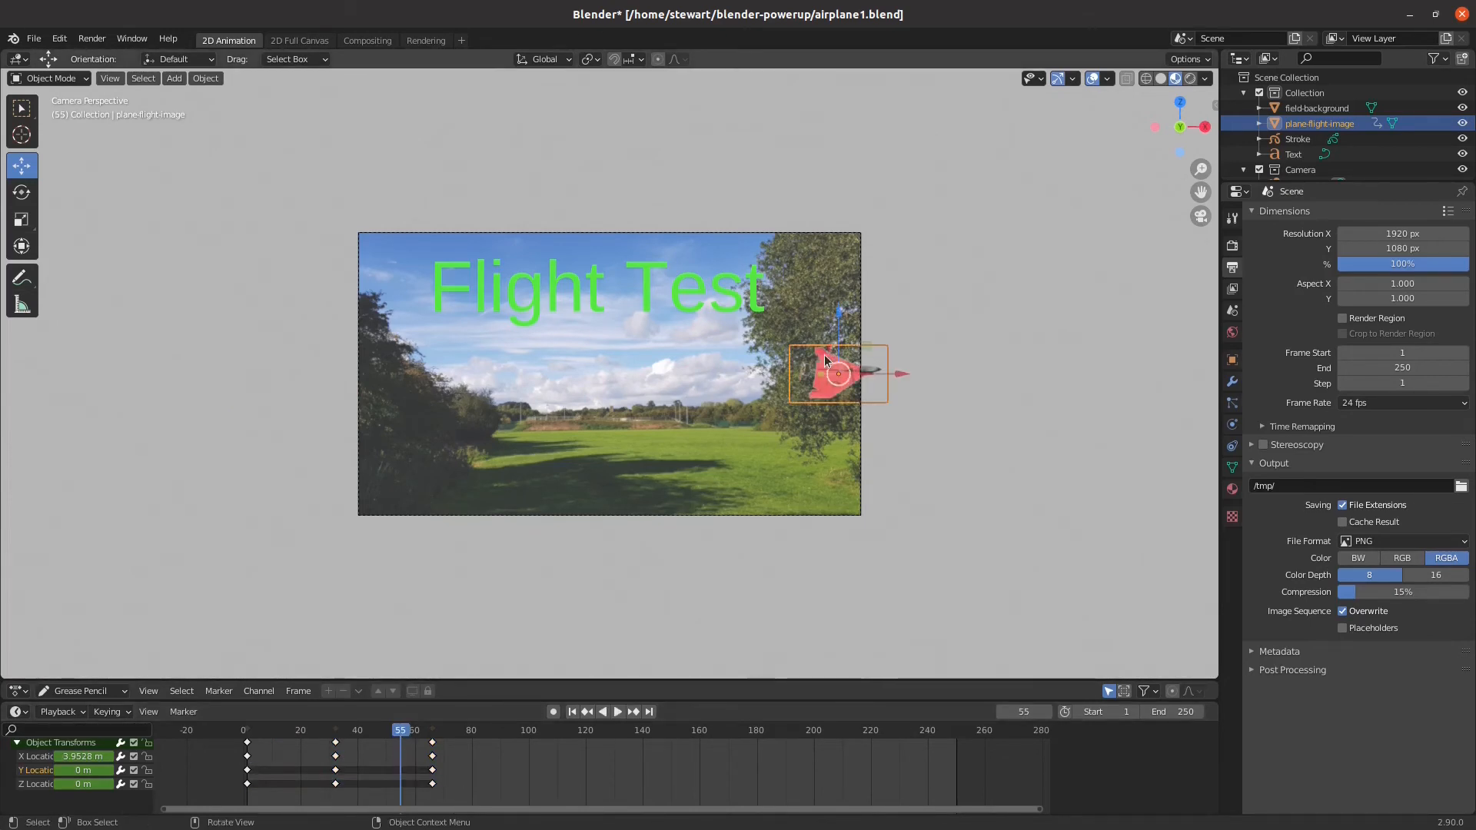
right_click(855, 372)
click(856, 369)
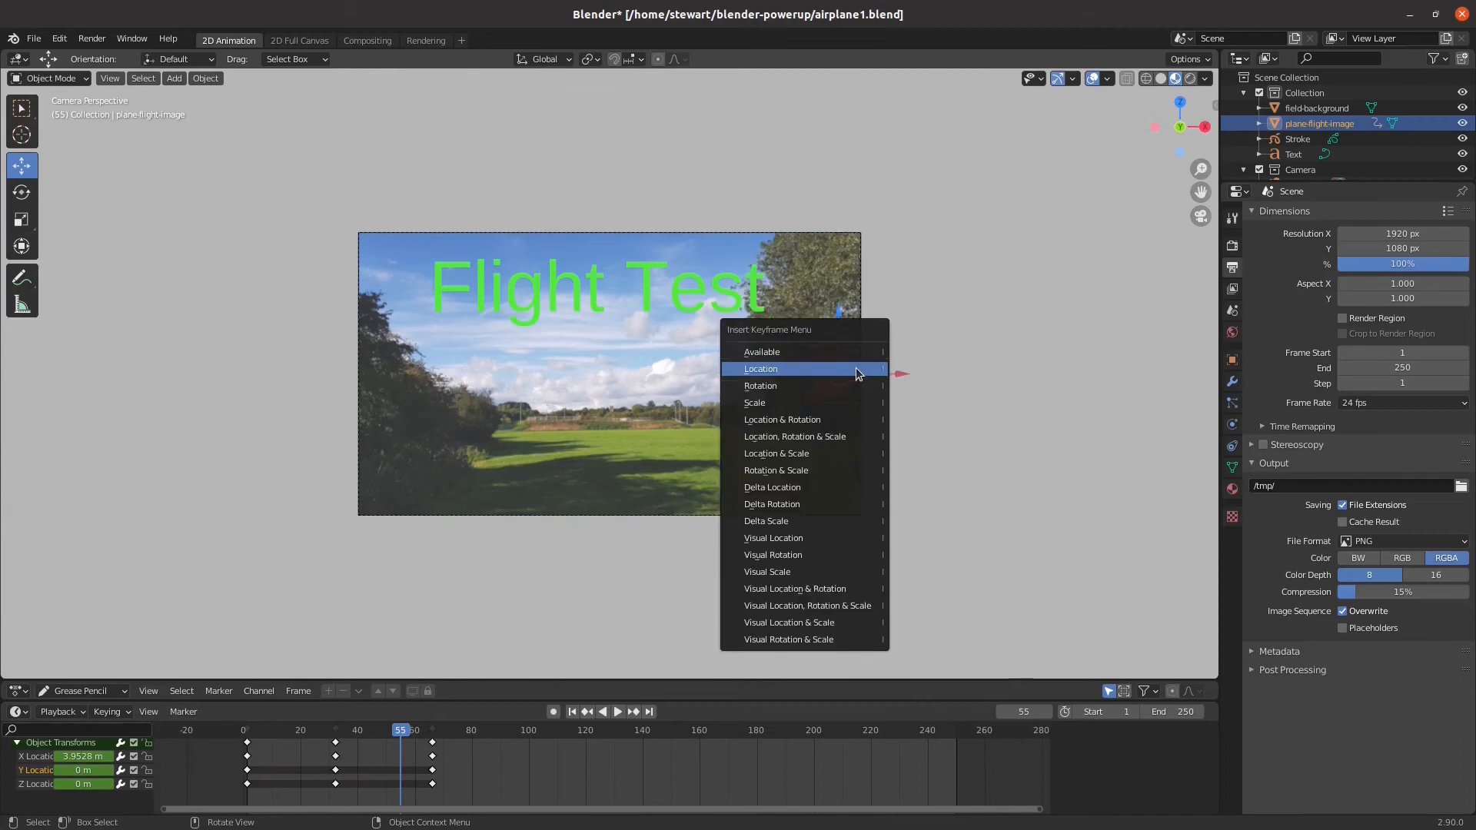
click(843, 368)
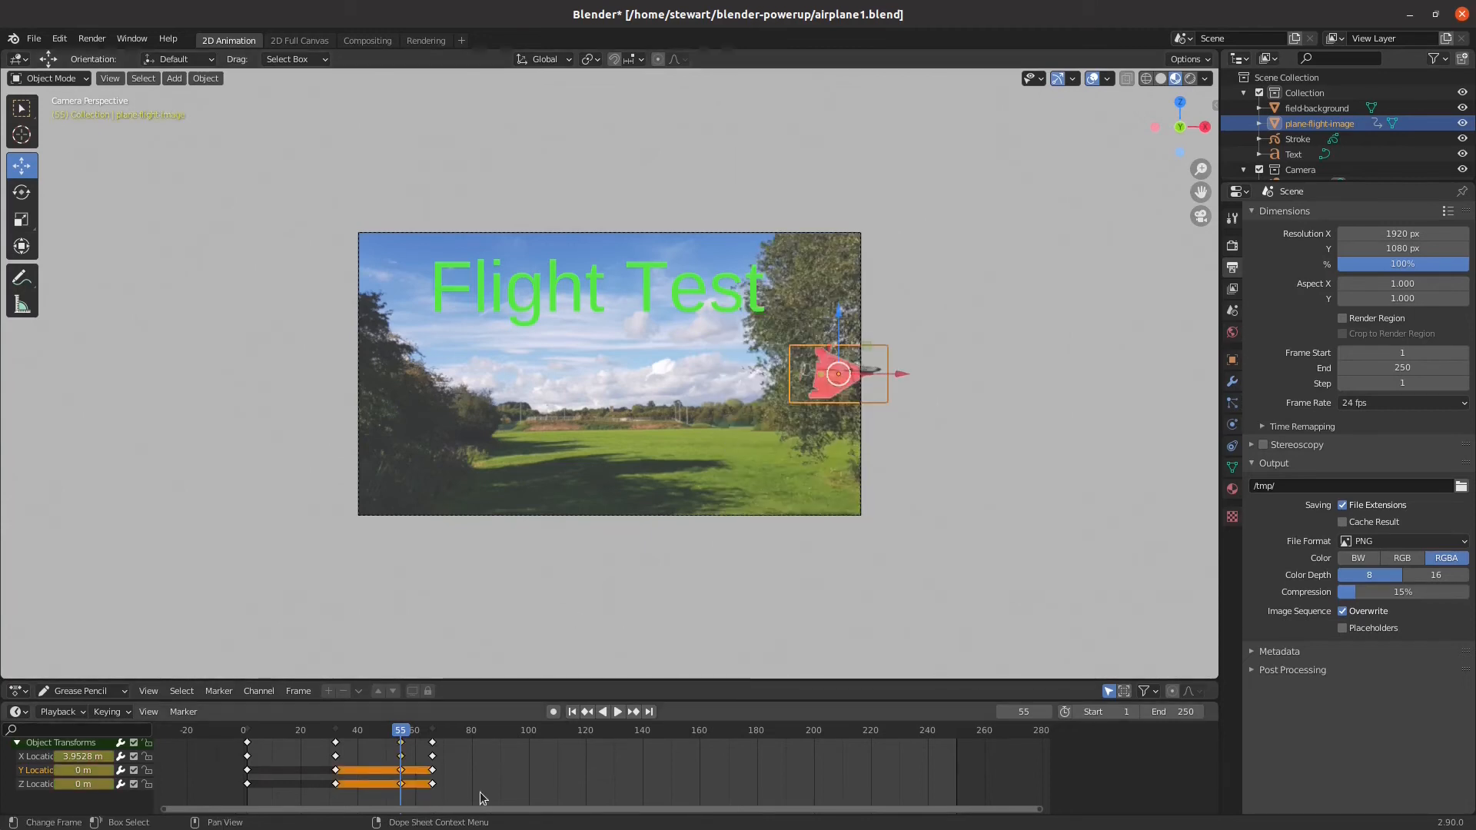
drag(465, 798, 504, 746)
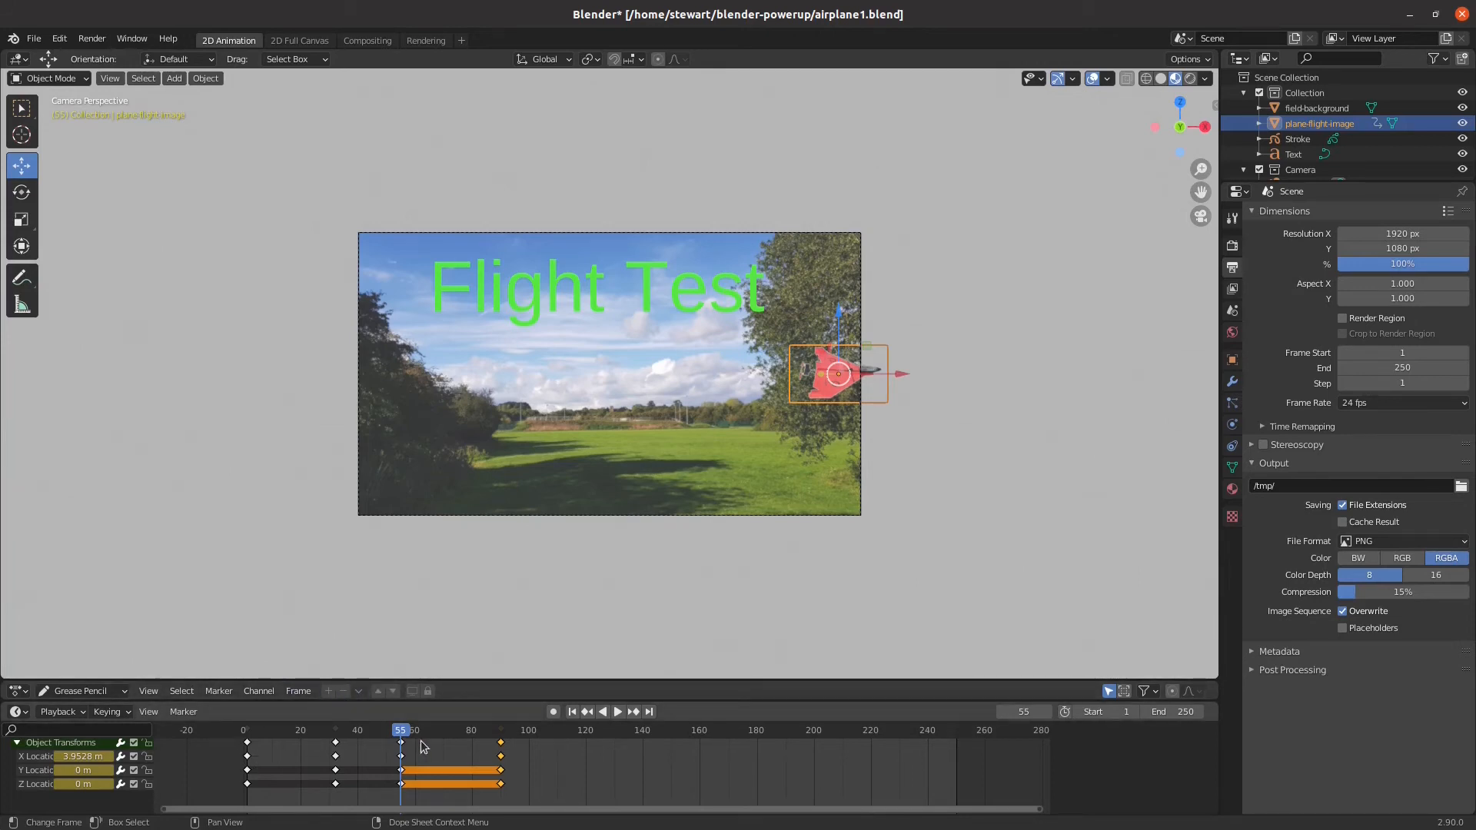
Scrub back to the start of the timeline and play the airplane's slowed flight, stopping after its last keyframe
drag(403, 730, 436, 732)
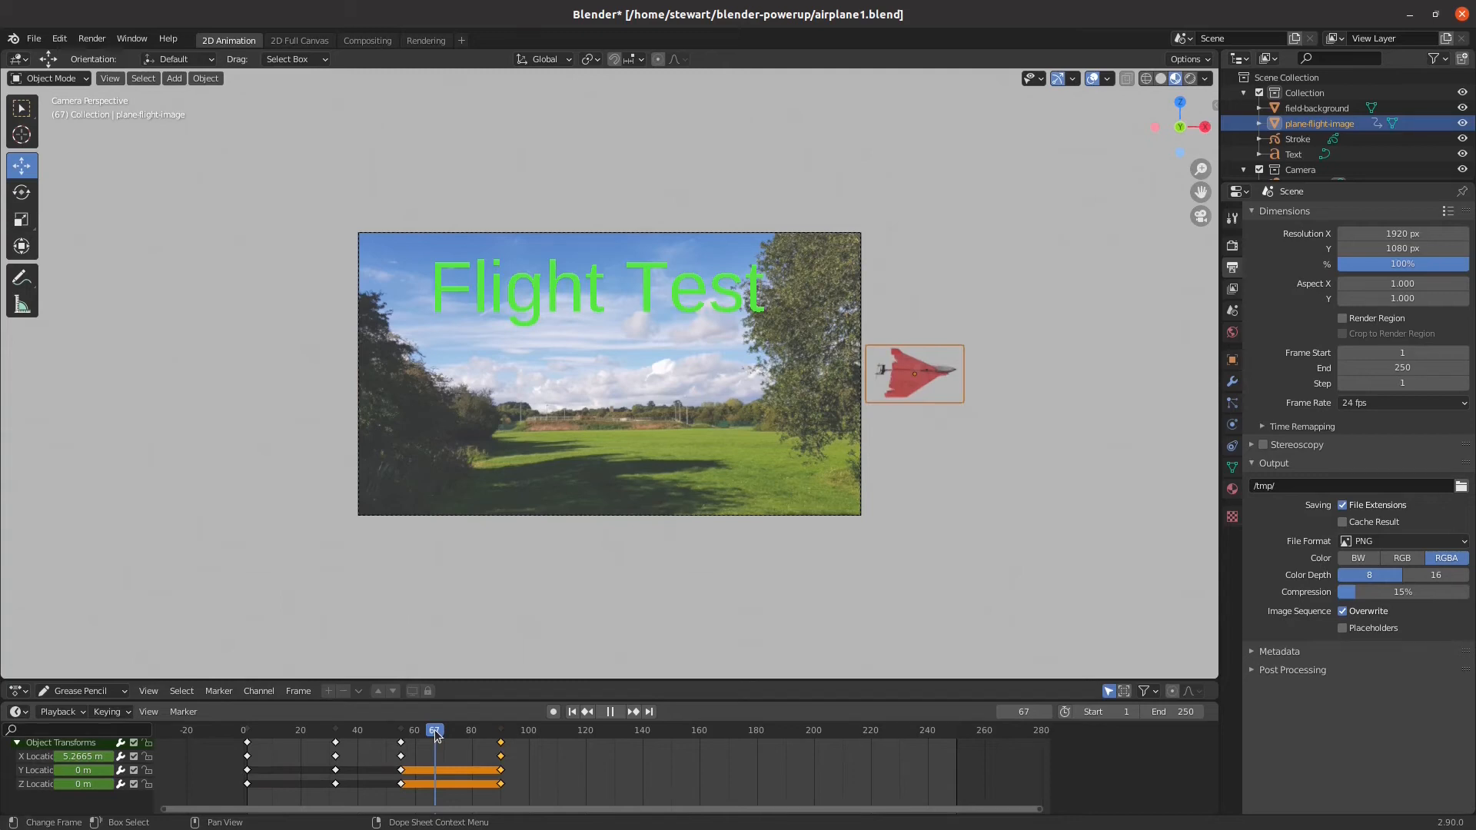
drag(435, 736, 247, 735)
click(618, 713)
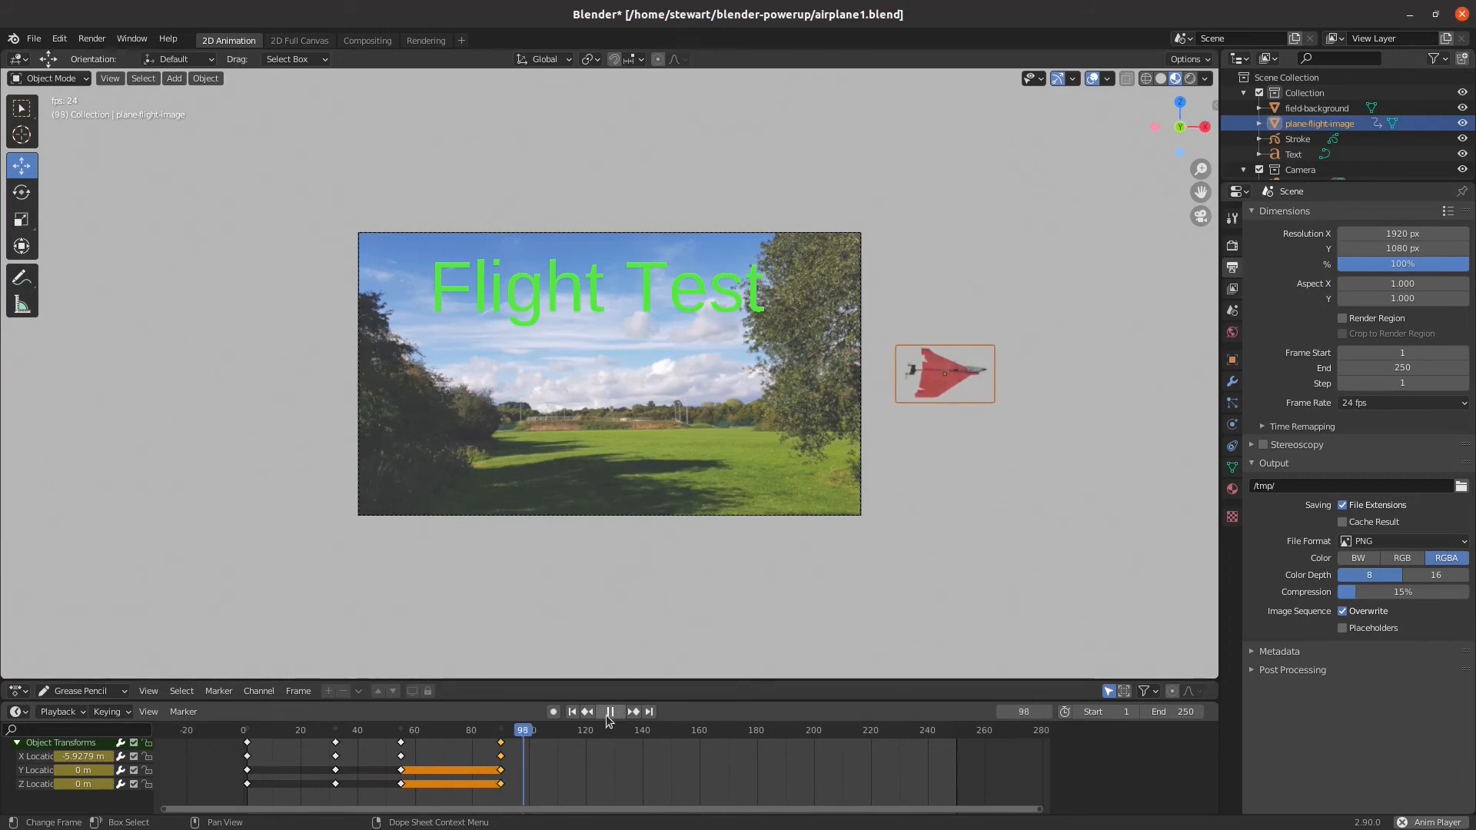
click(610, 712)
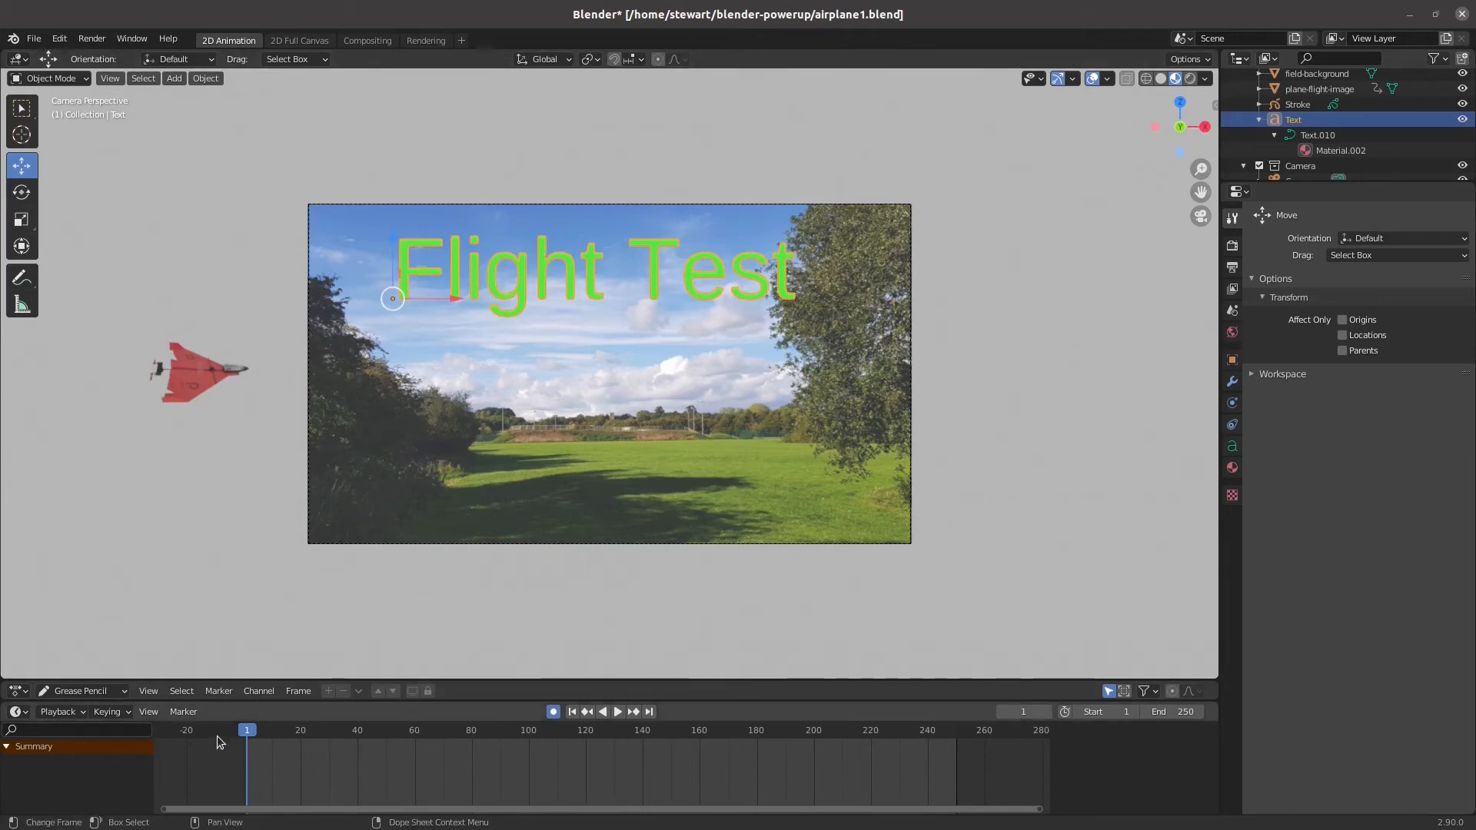
Go to frame 24 and set the blend mode of the "Flight Test" title's material to Alpha Blend
key(space)
drag(303, 736, 312, 732)
click(456, 283)
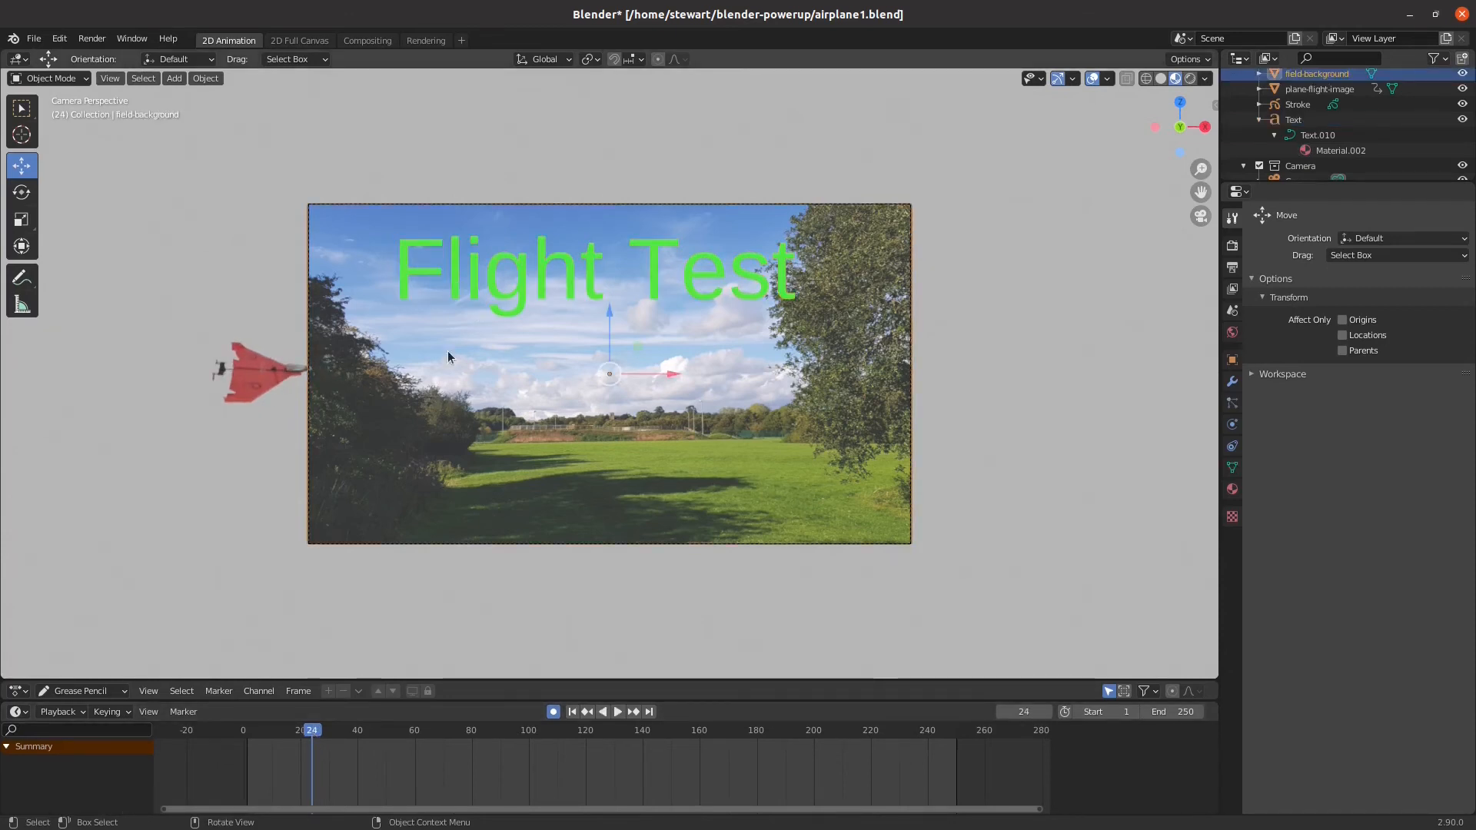
click(452, 285)
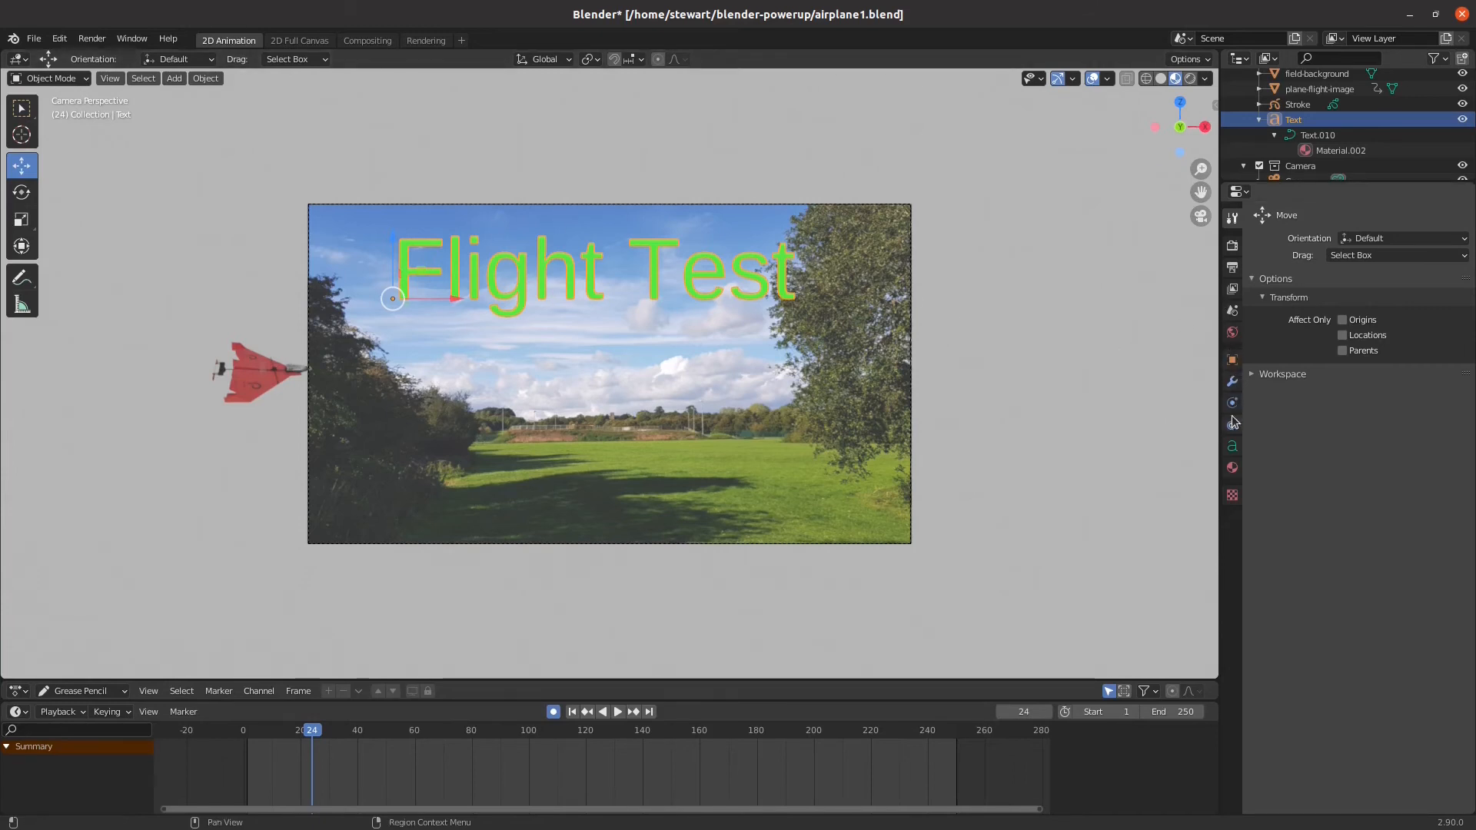
click(1234, 469)
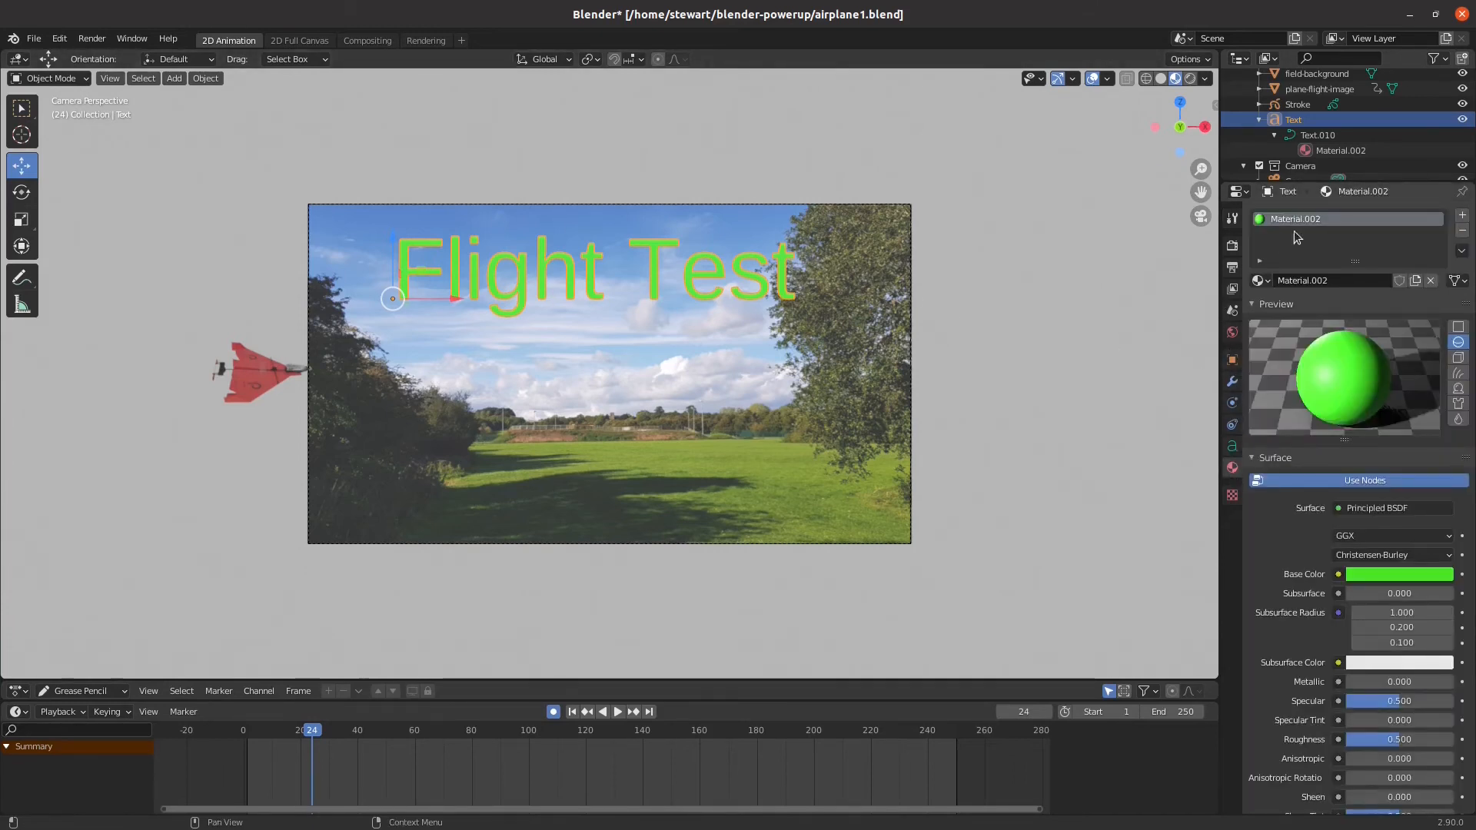
scroll(1311, 593, down, 18)
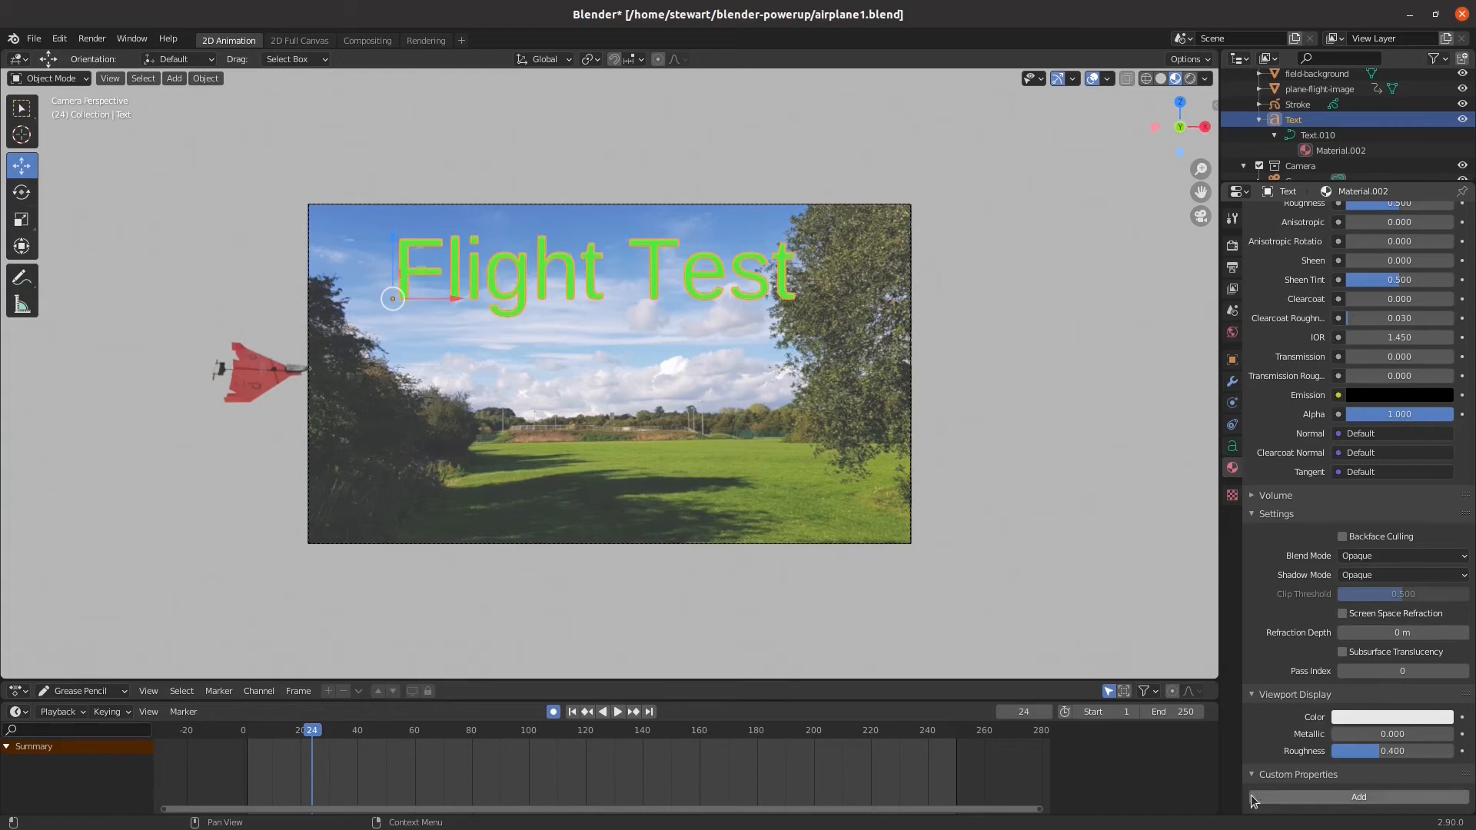
scroll(1267, 773, up, 1)
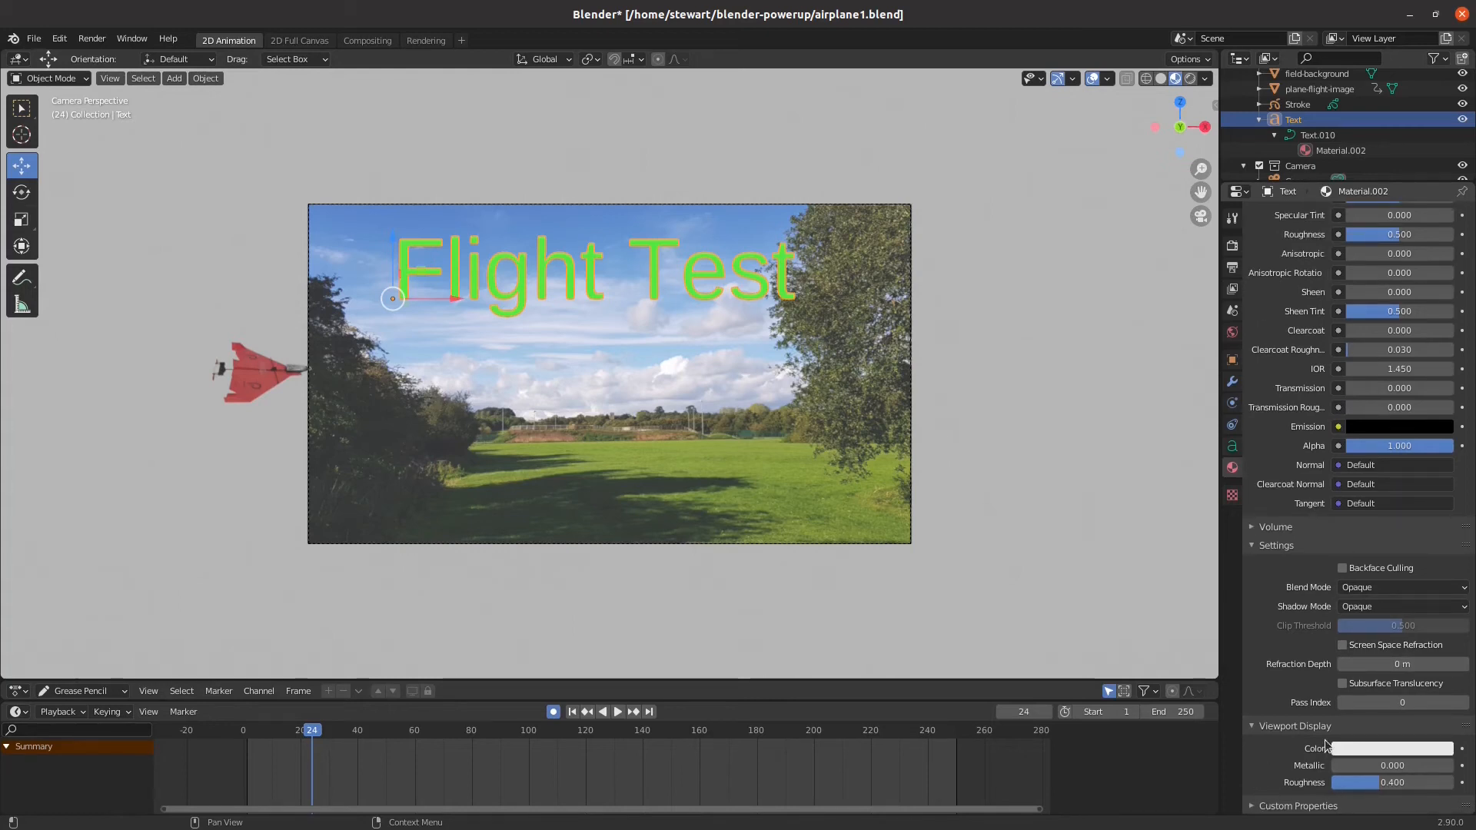
scroll(1326, 746, up, 1)
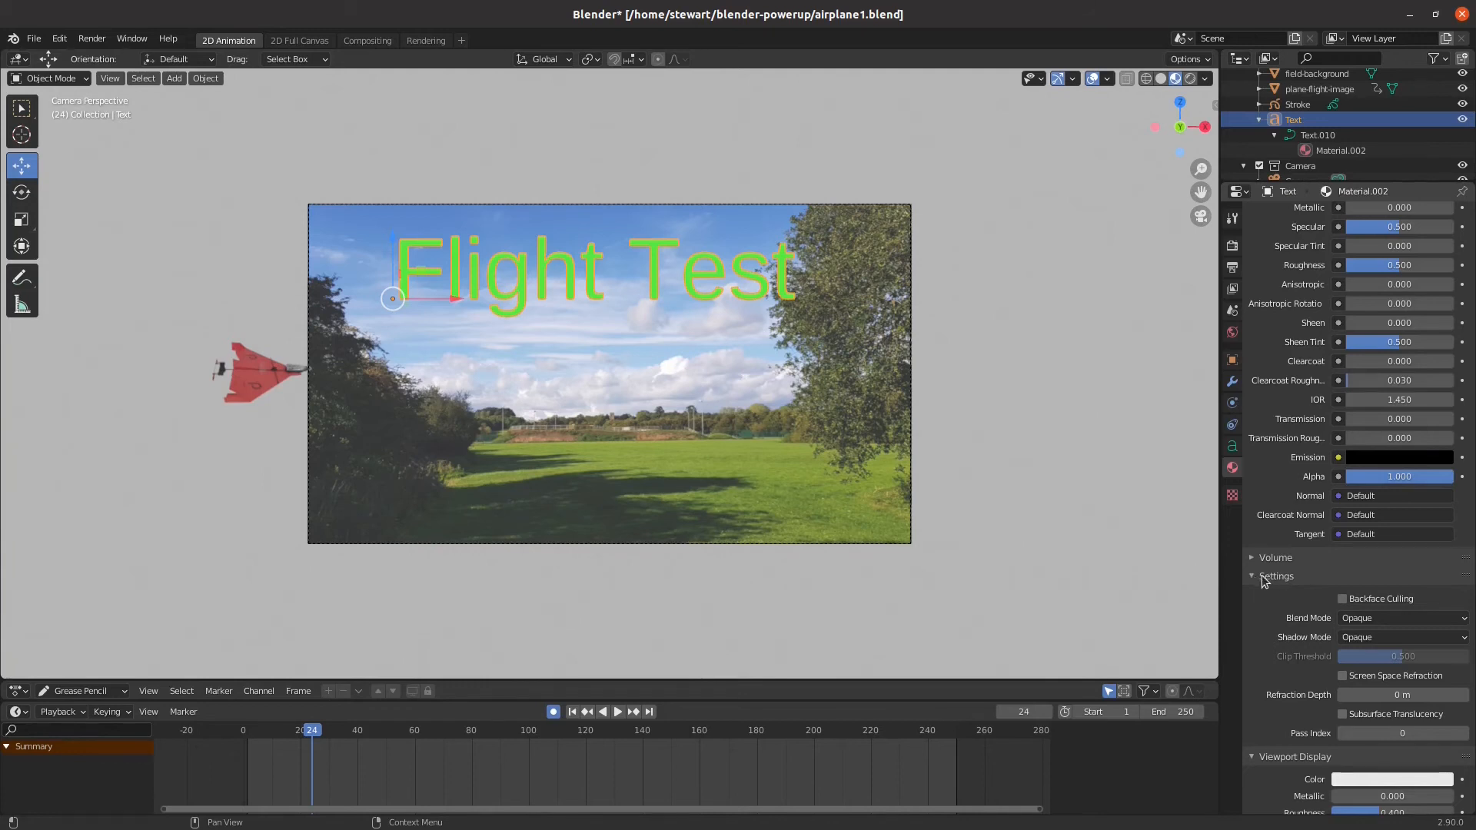
click(1359, 621)
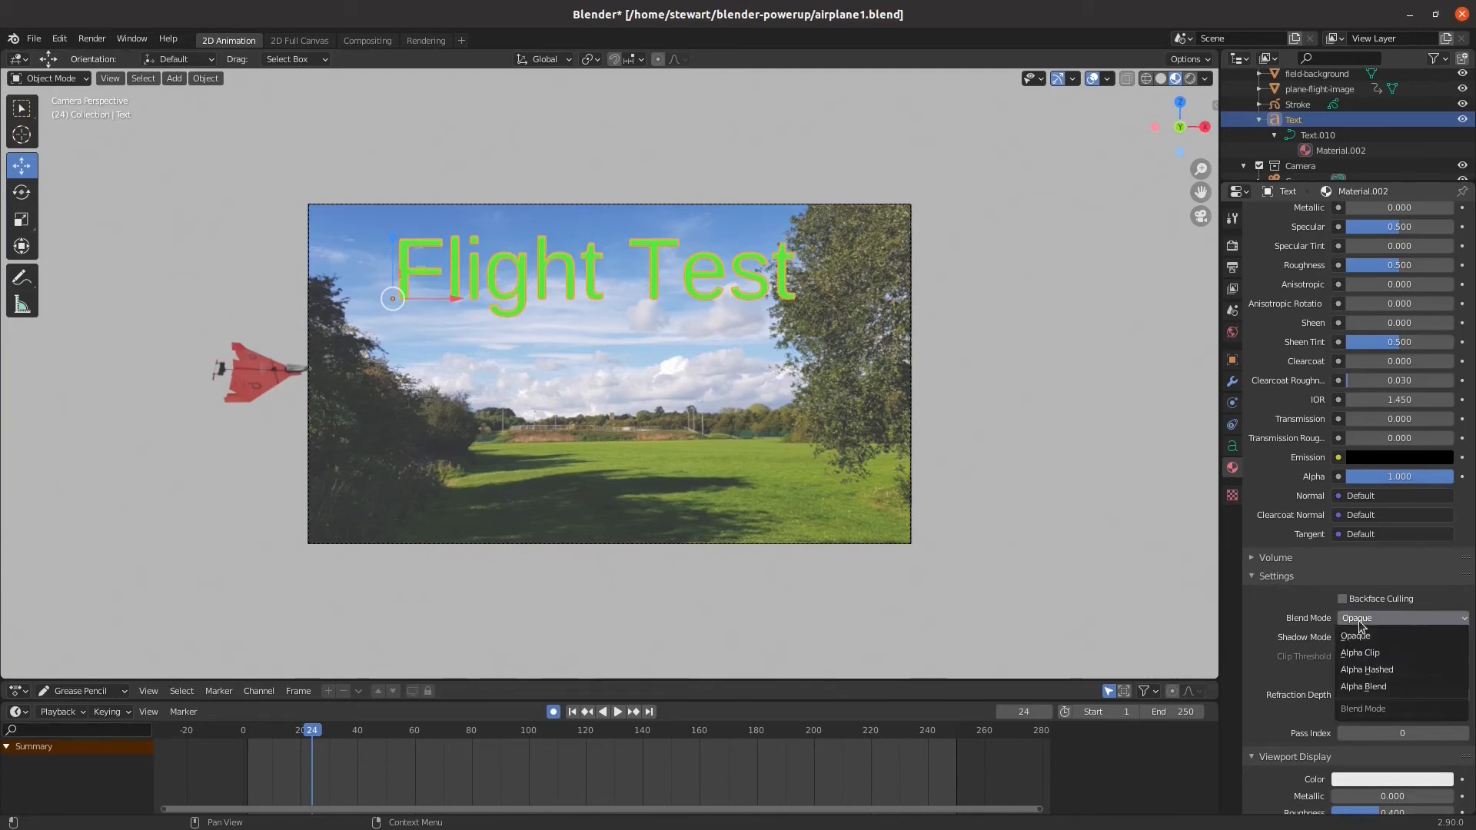
click(1387, 686)
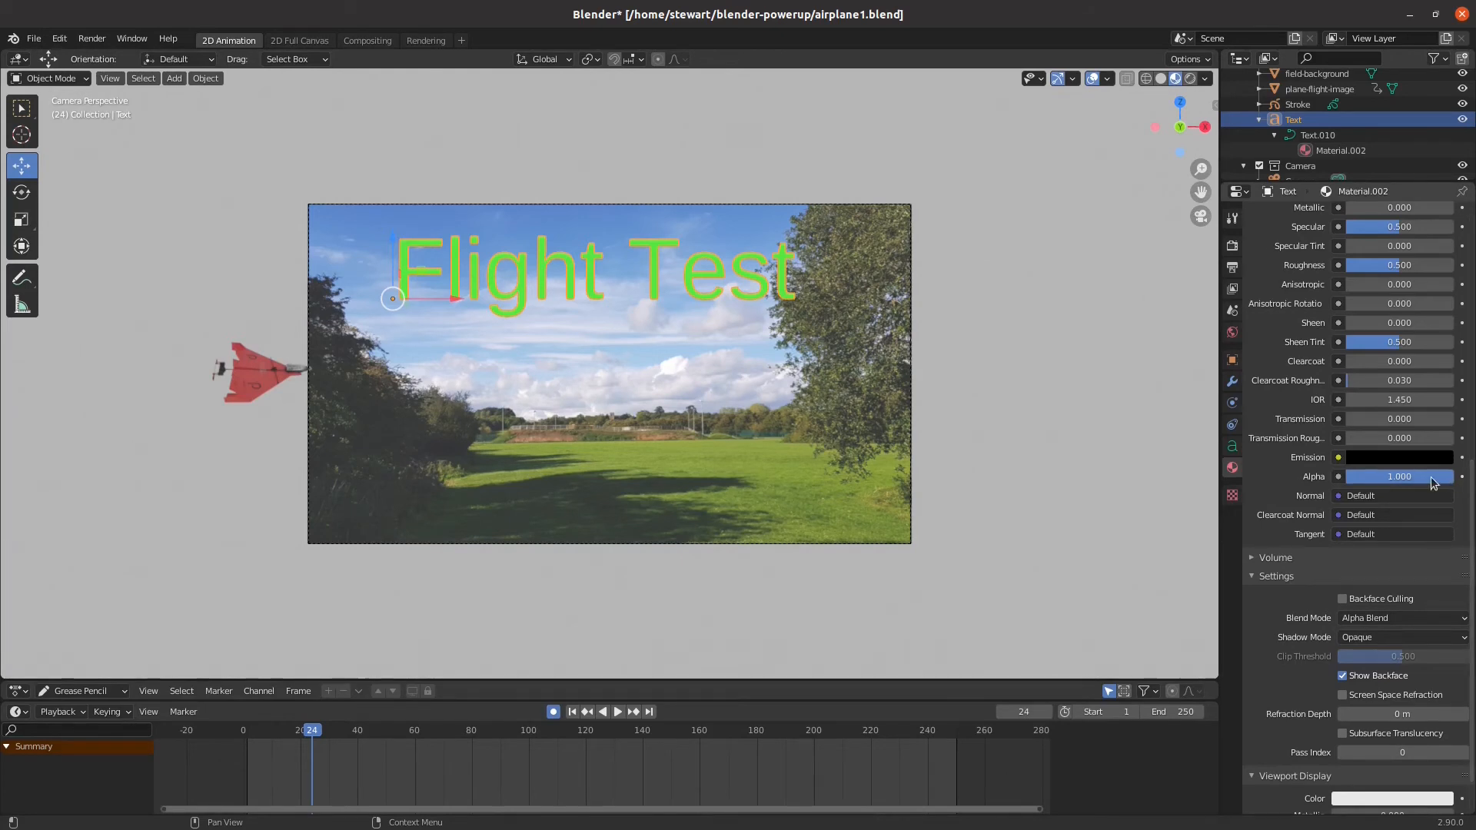
Insert a keyframe on the title material's Alpha value of 1.000 at frame 24
right_click(1398, 478)
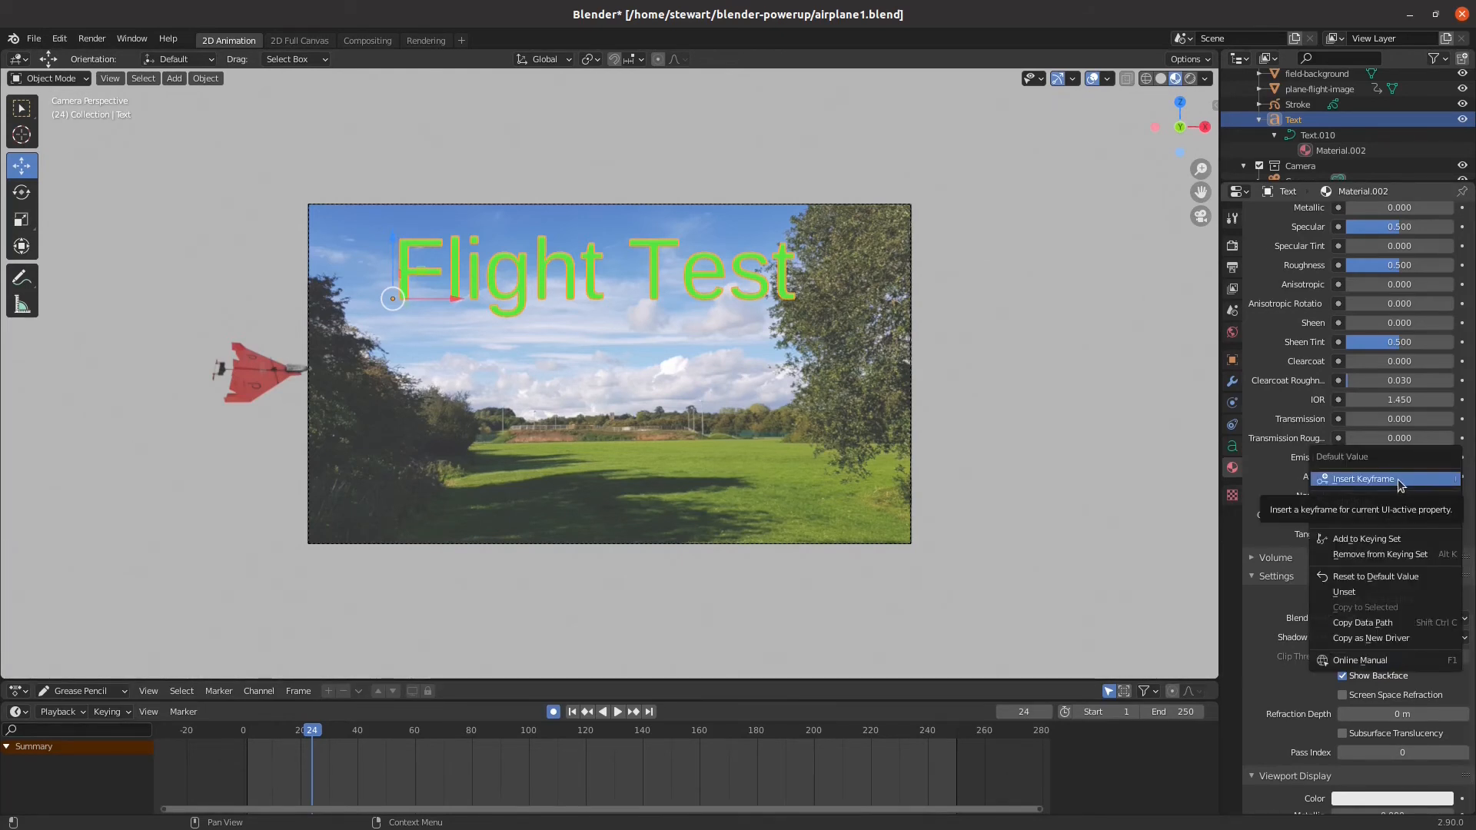
click(1468, 493)
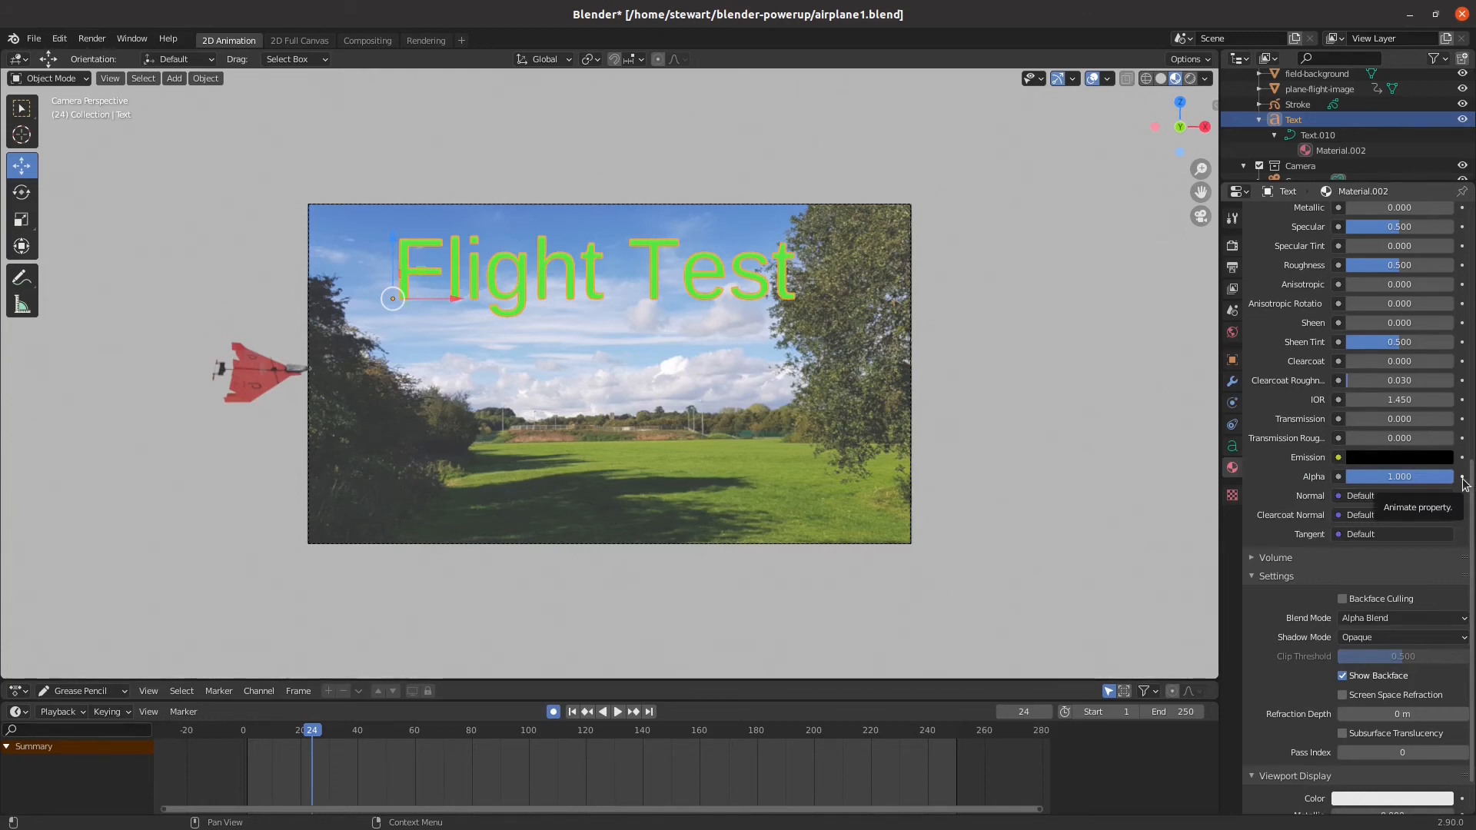
right_click(1411, 478)
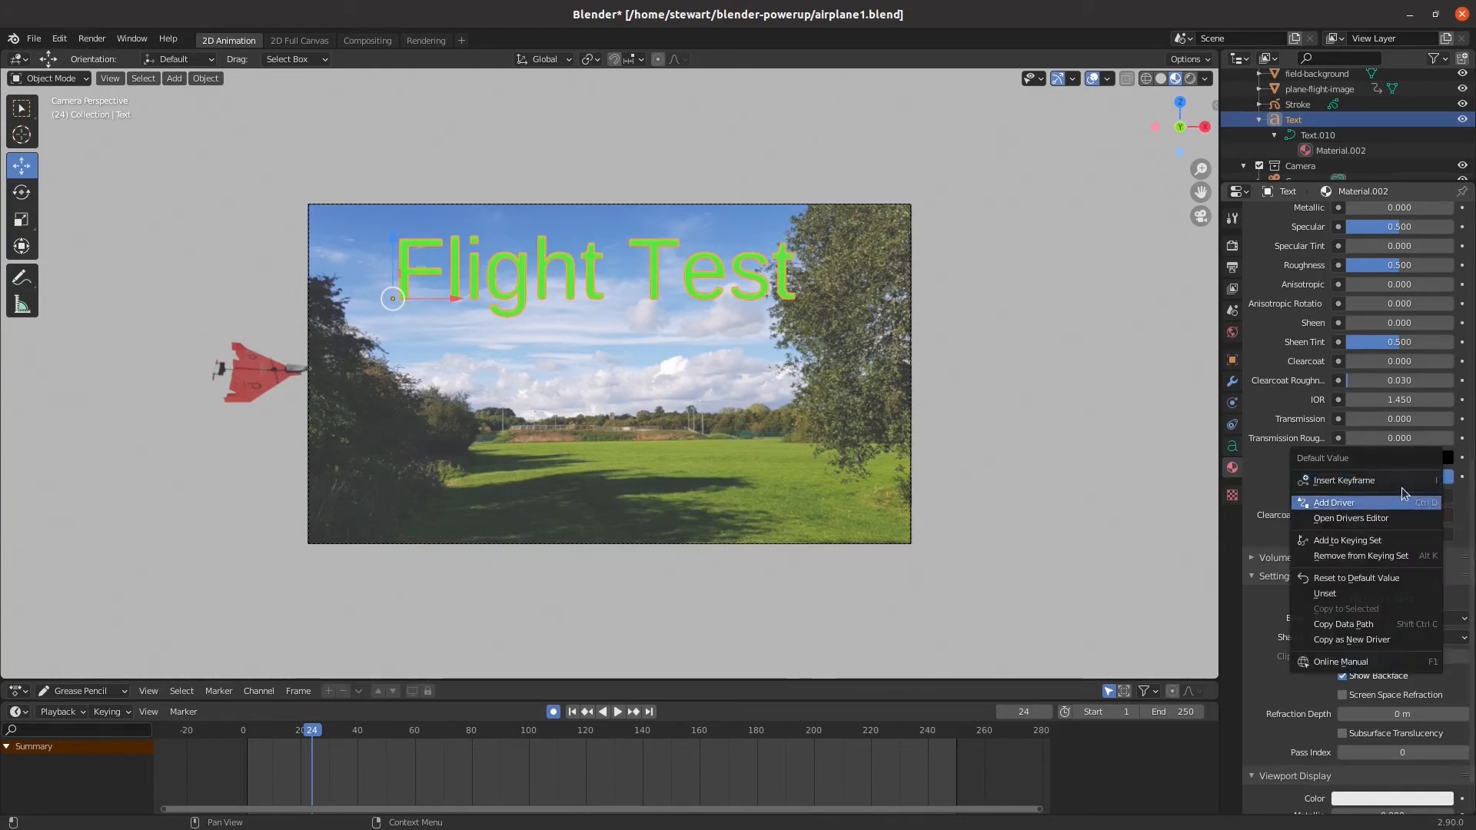
click(1400, 481)
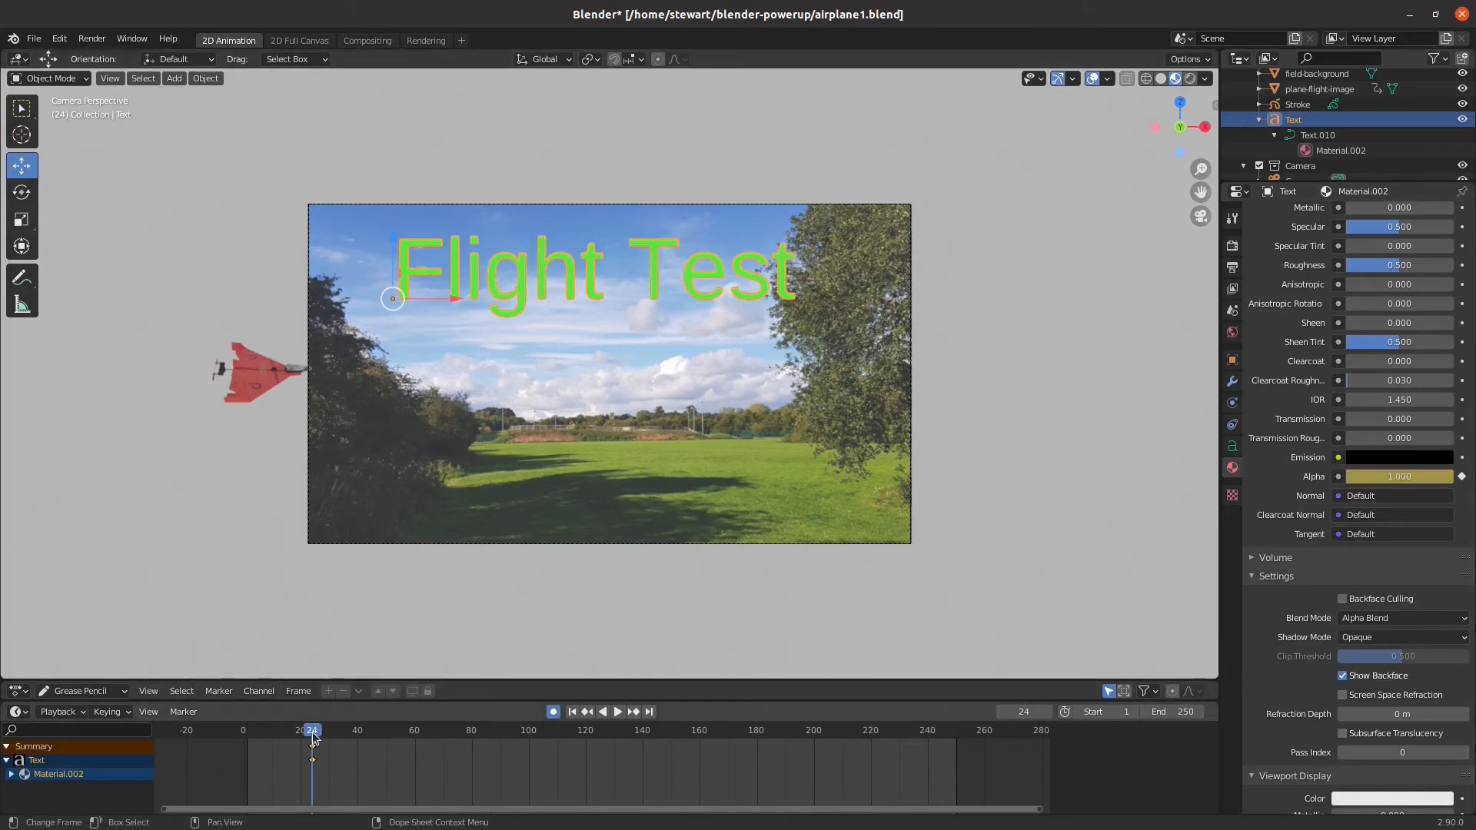
Set the title material's Alpha to 0 with a keyframe at frame 1 and play back the title's fade-in
drag(314, 733, 248, 731)
key(space)
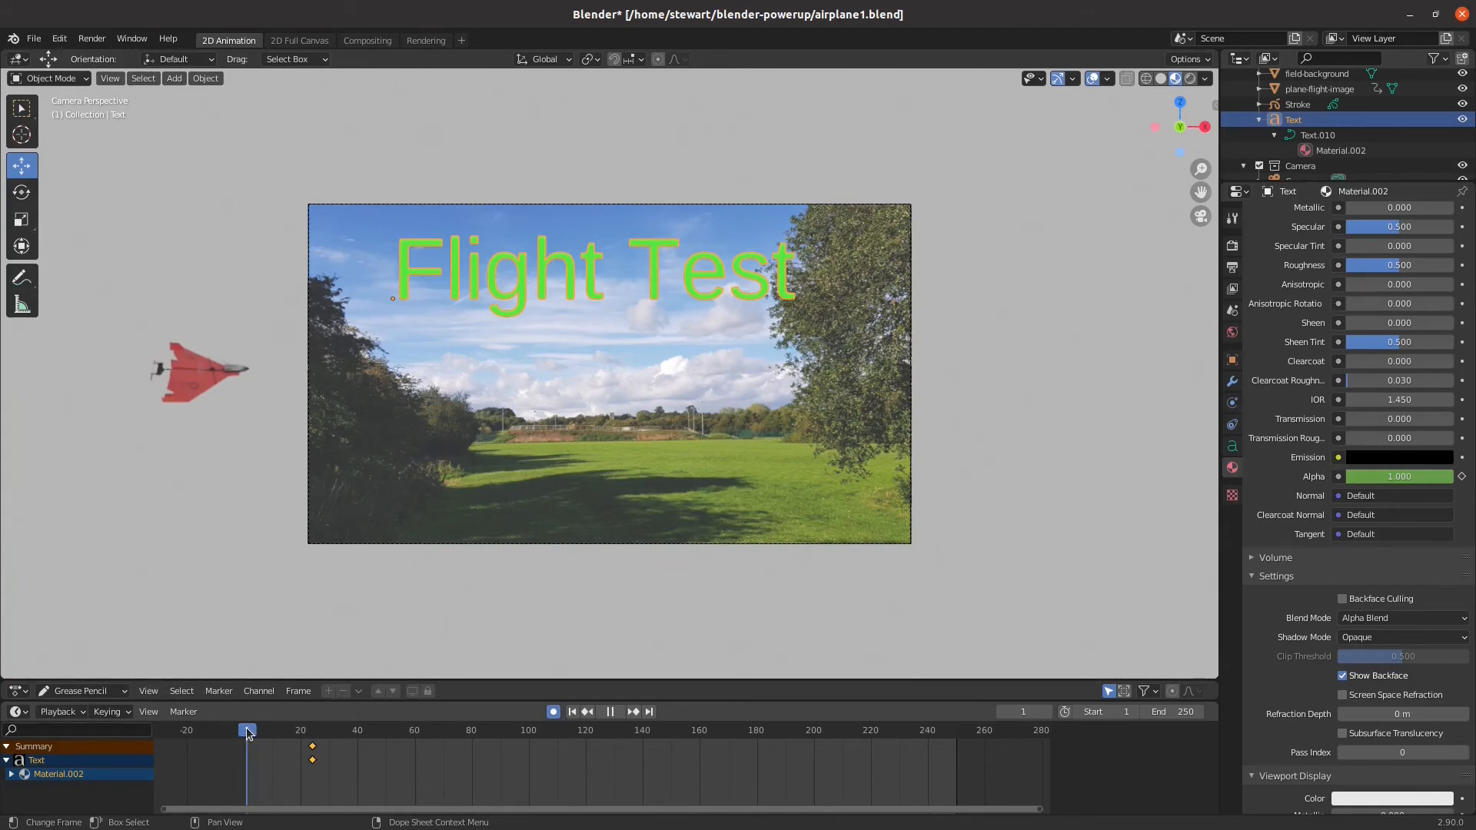
key(space)
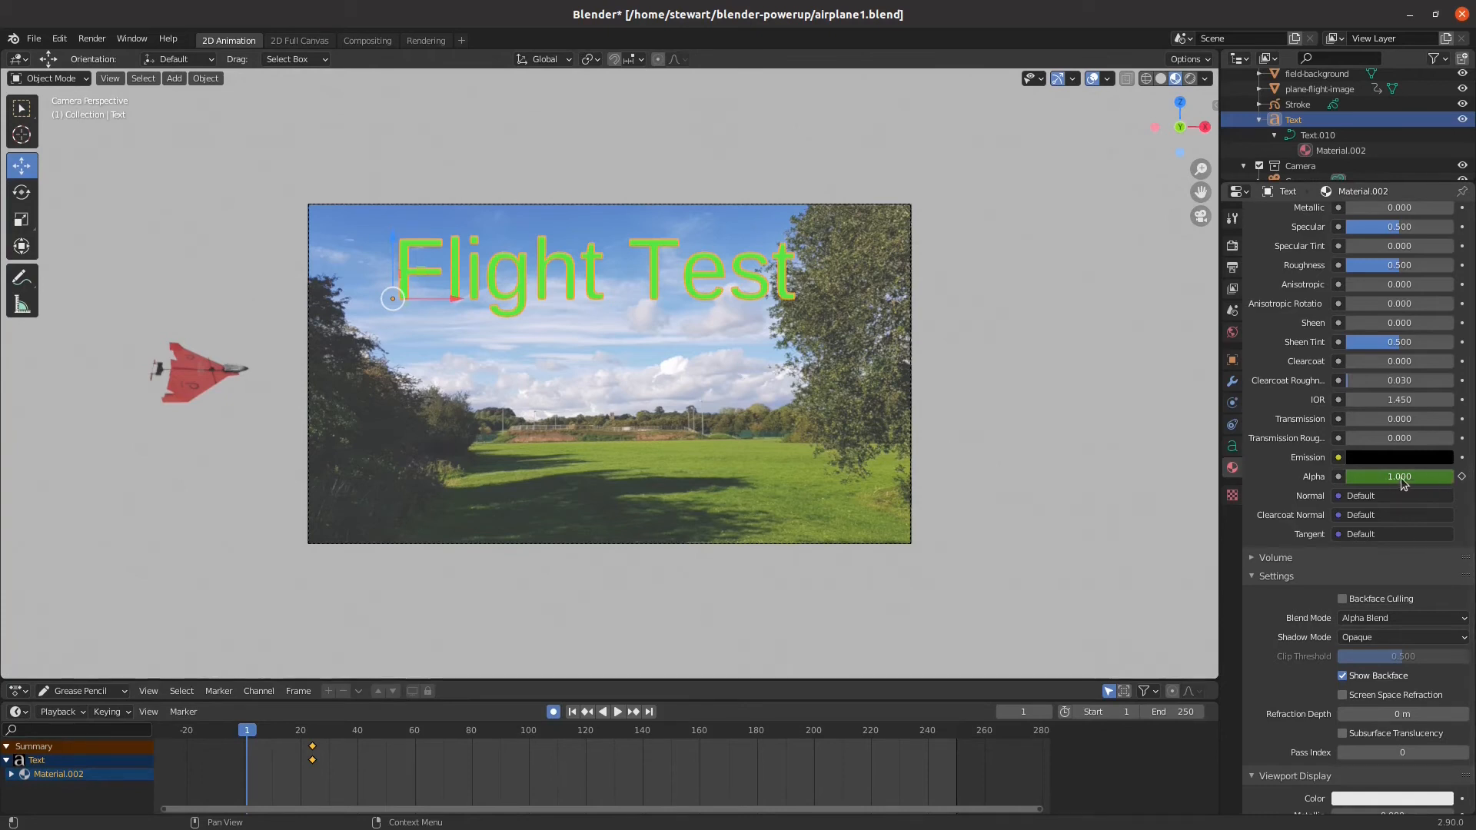
drag(1389, 483, 1347, 480)
key(i)
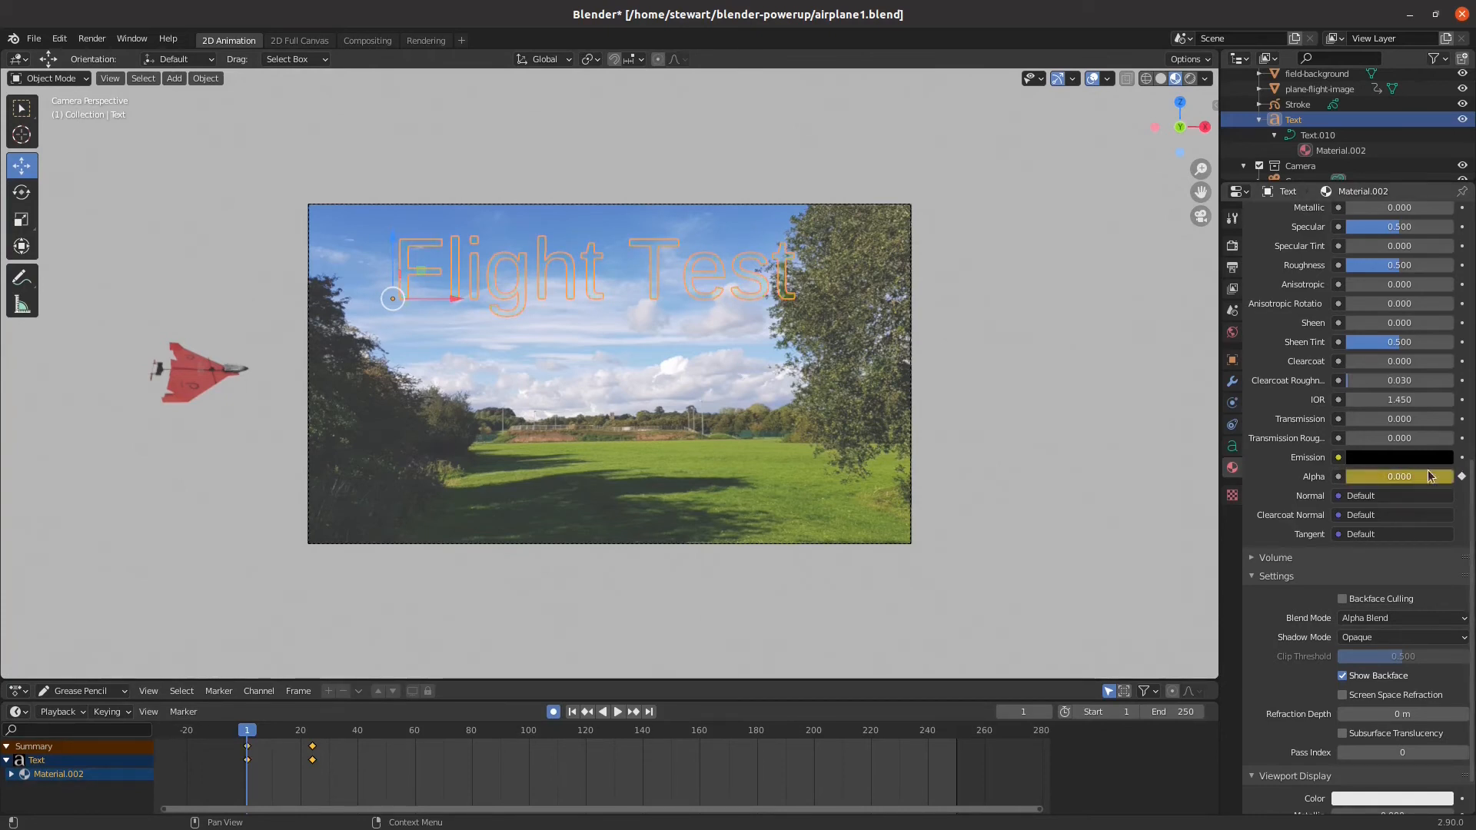
click(1462, 477)
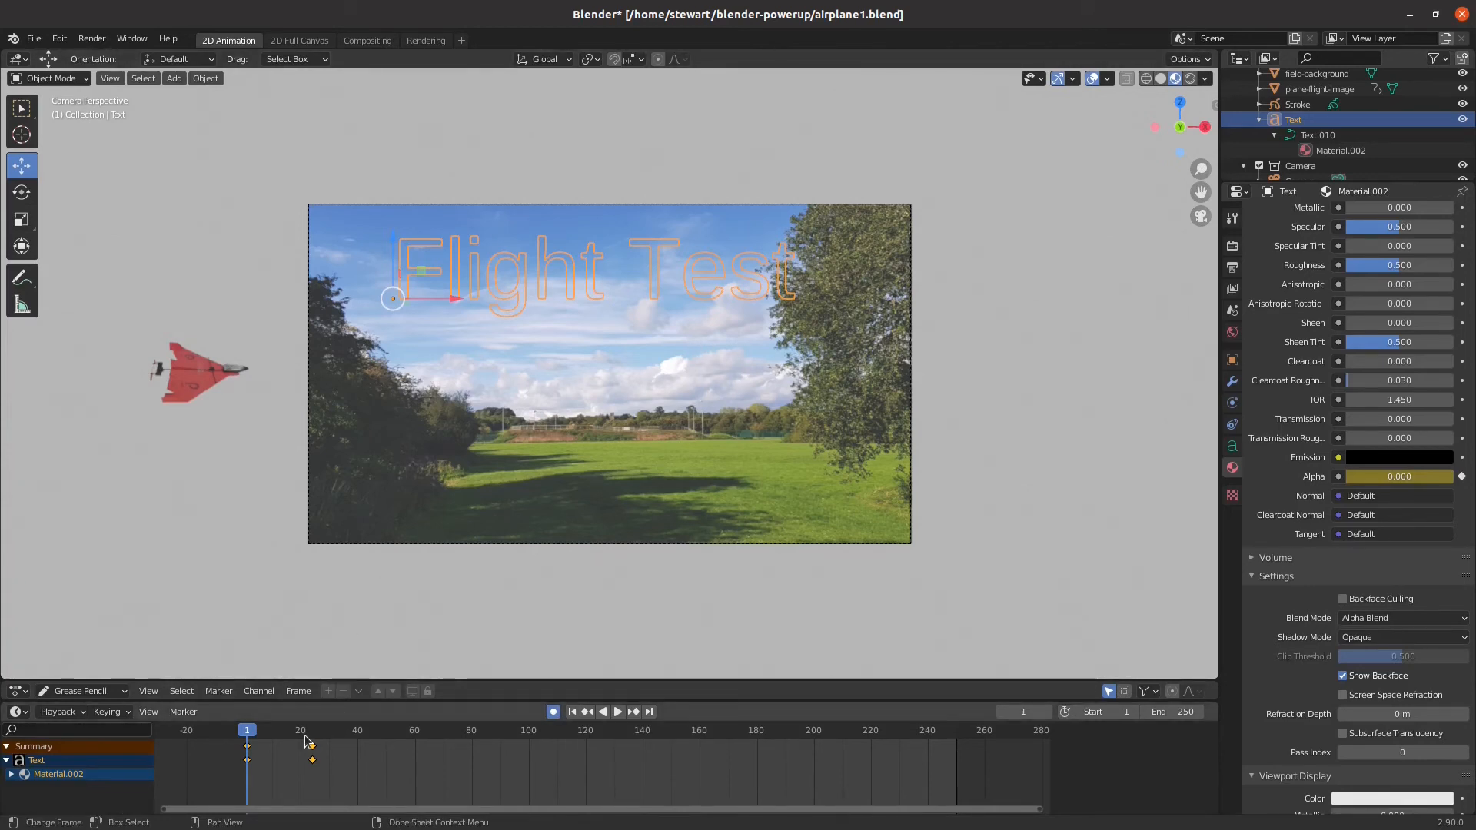
click(617, 713)
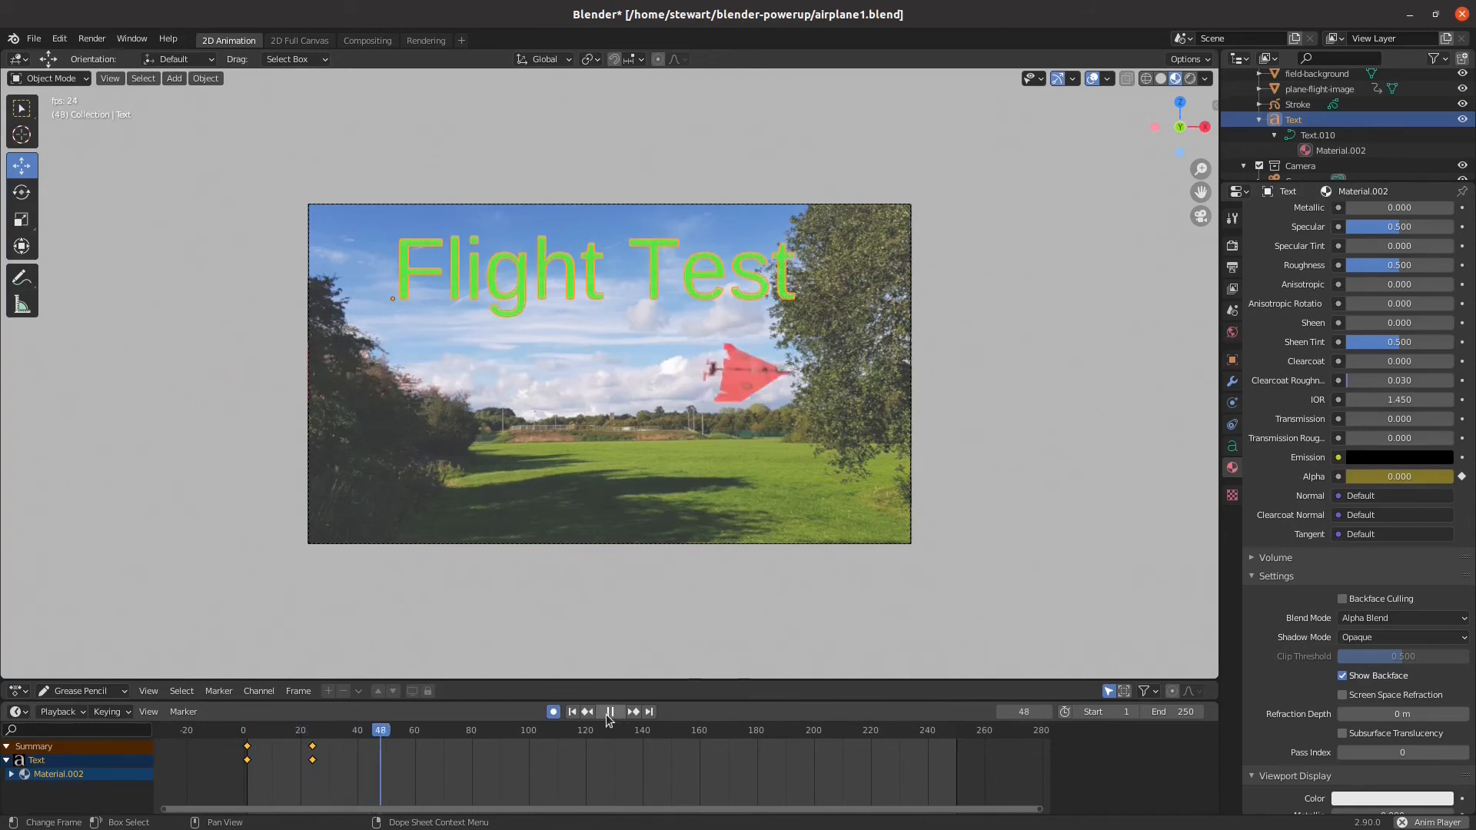
key(space)
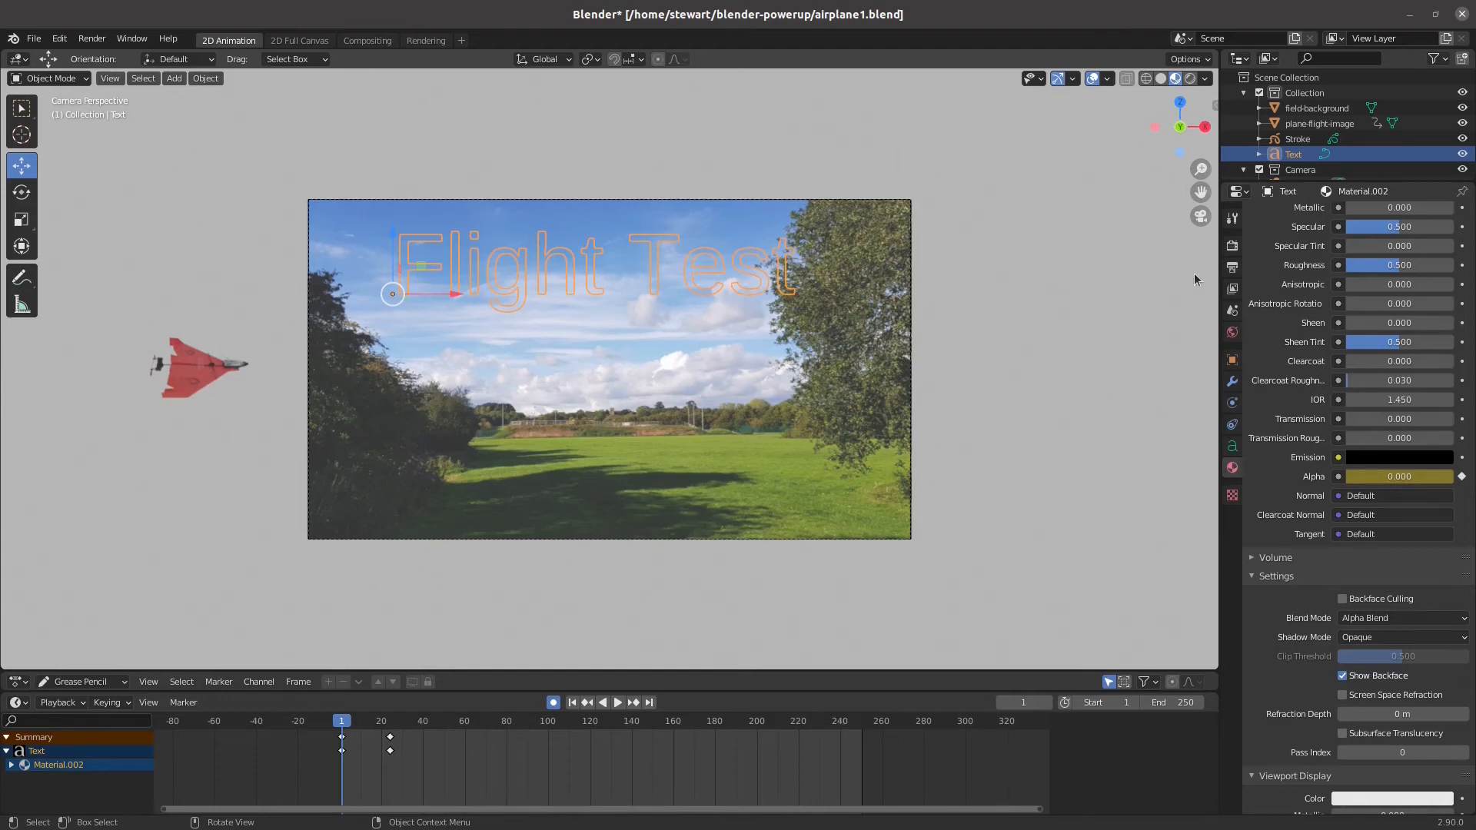
Select the airplane, Stroke and Text objects together and enlarge the timeline to show all their keyframe channels
drag(1444, 125, 1269, 165)
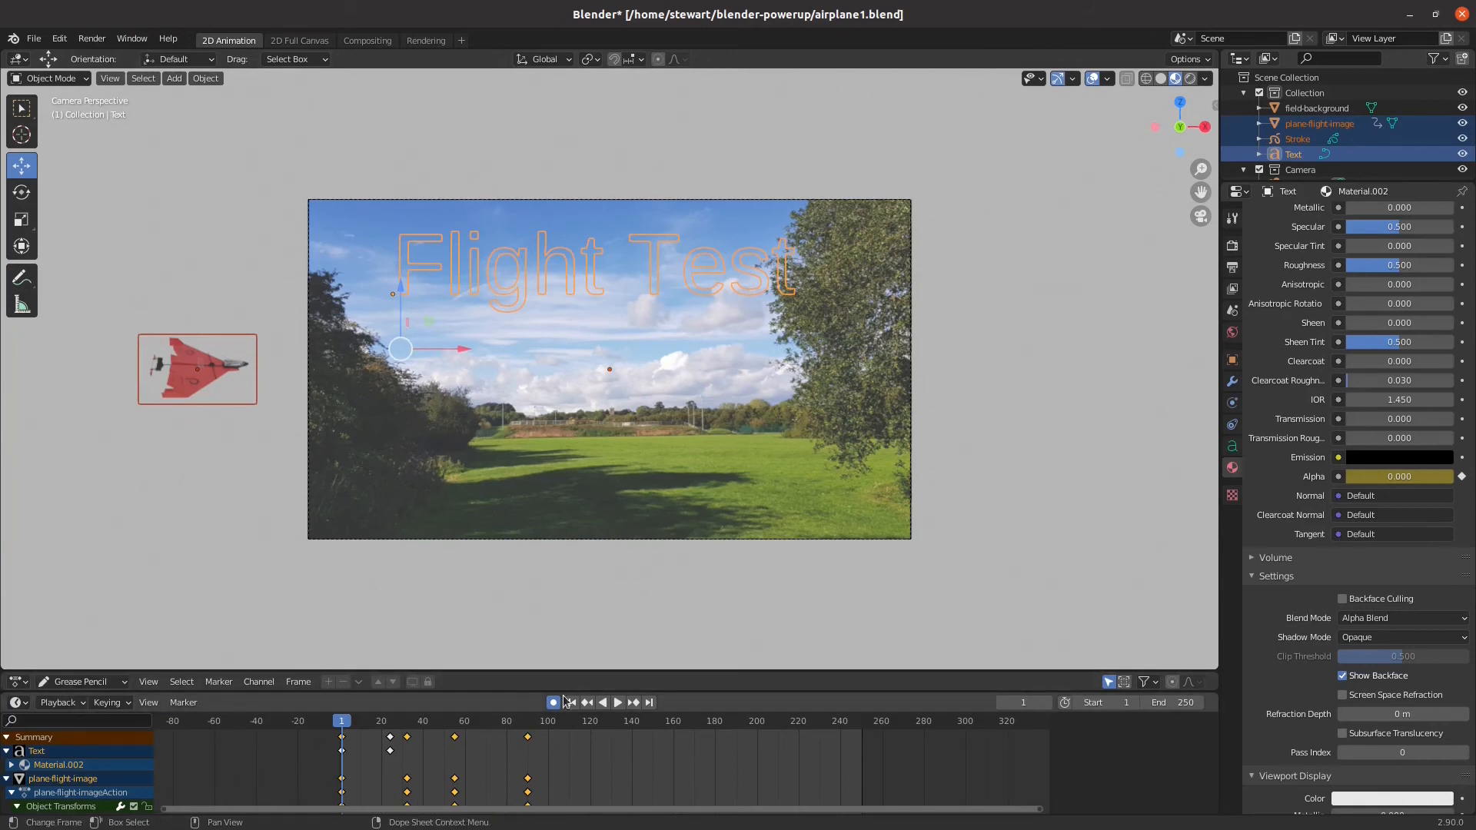
drag(583, 668, 592, 520)
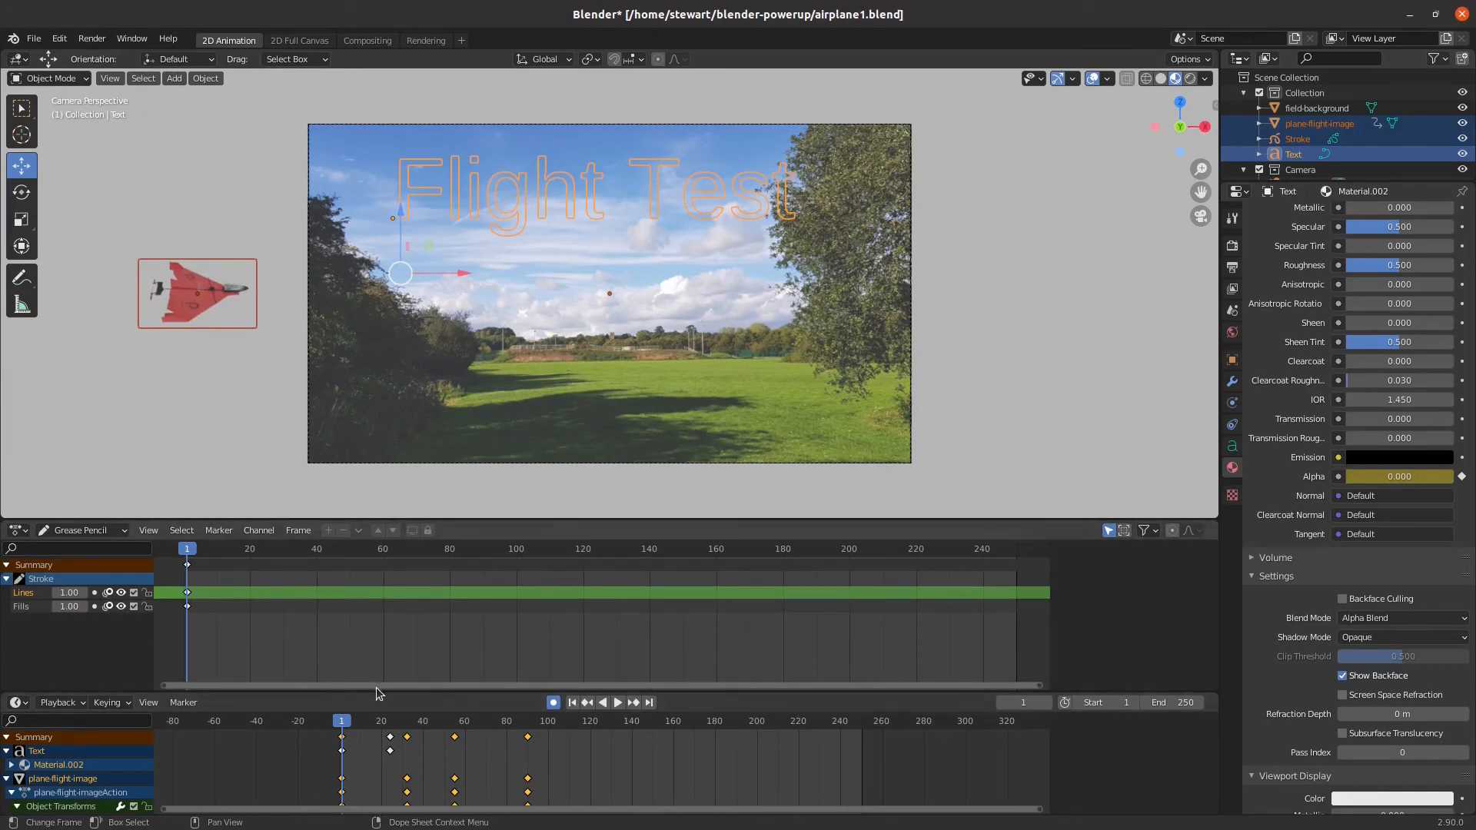
drag(378, 694, 396, 526)
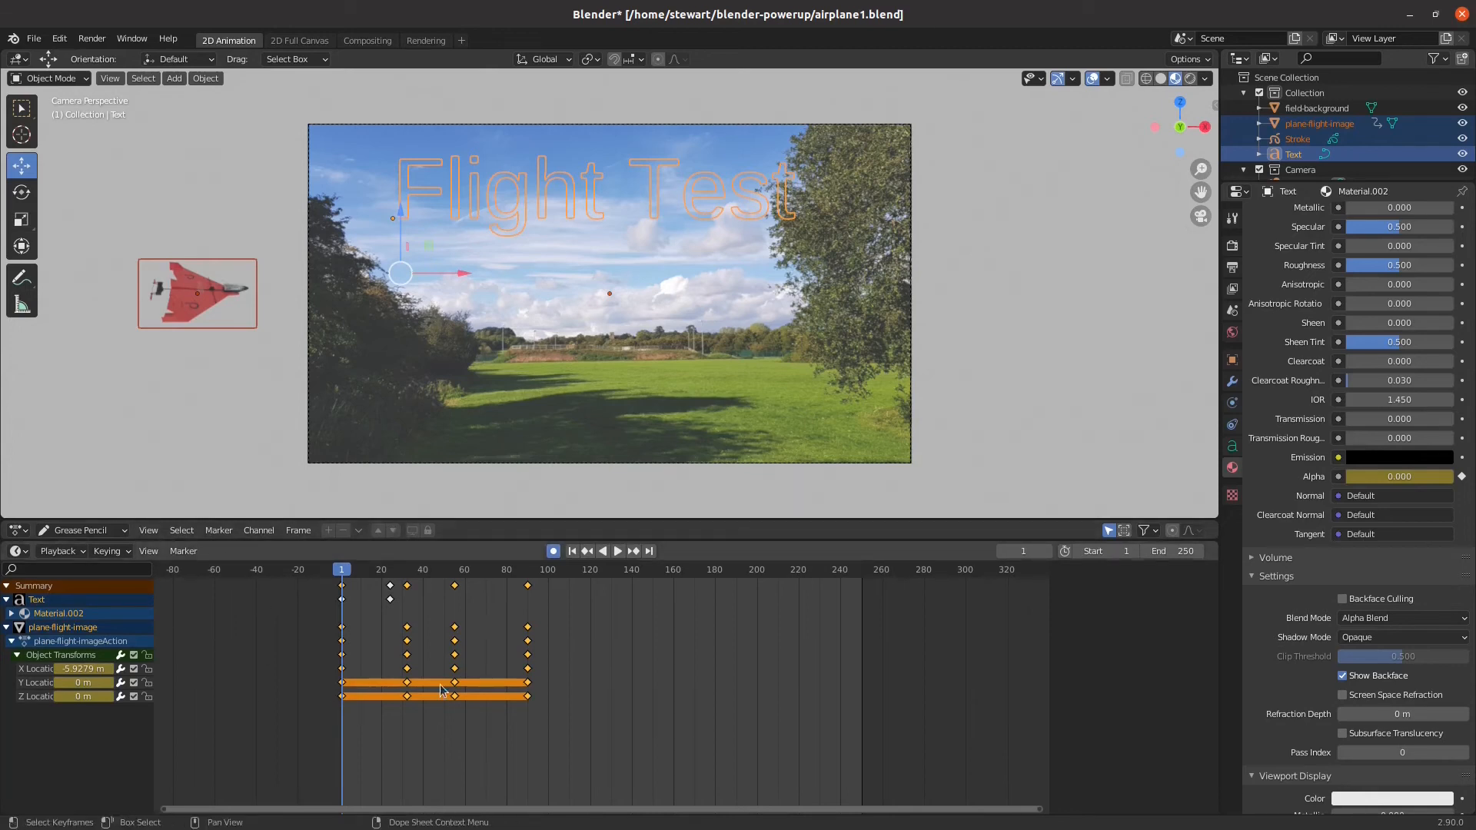
Shift all of the airplane's keyframes forward by about 34 frames and play the title fade followed by the flight
click(308, 625)
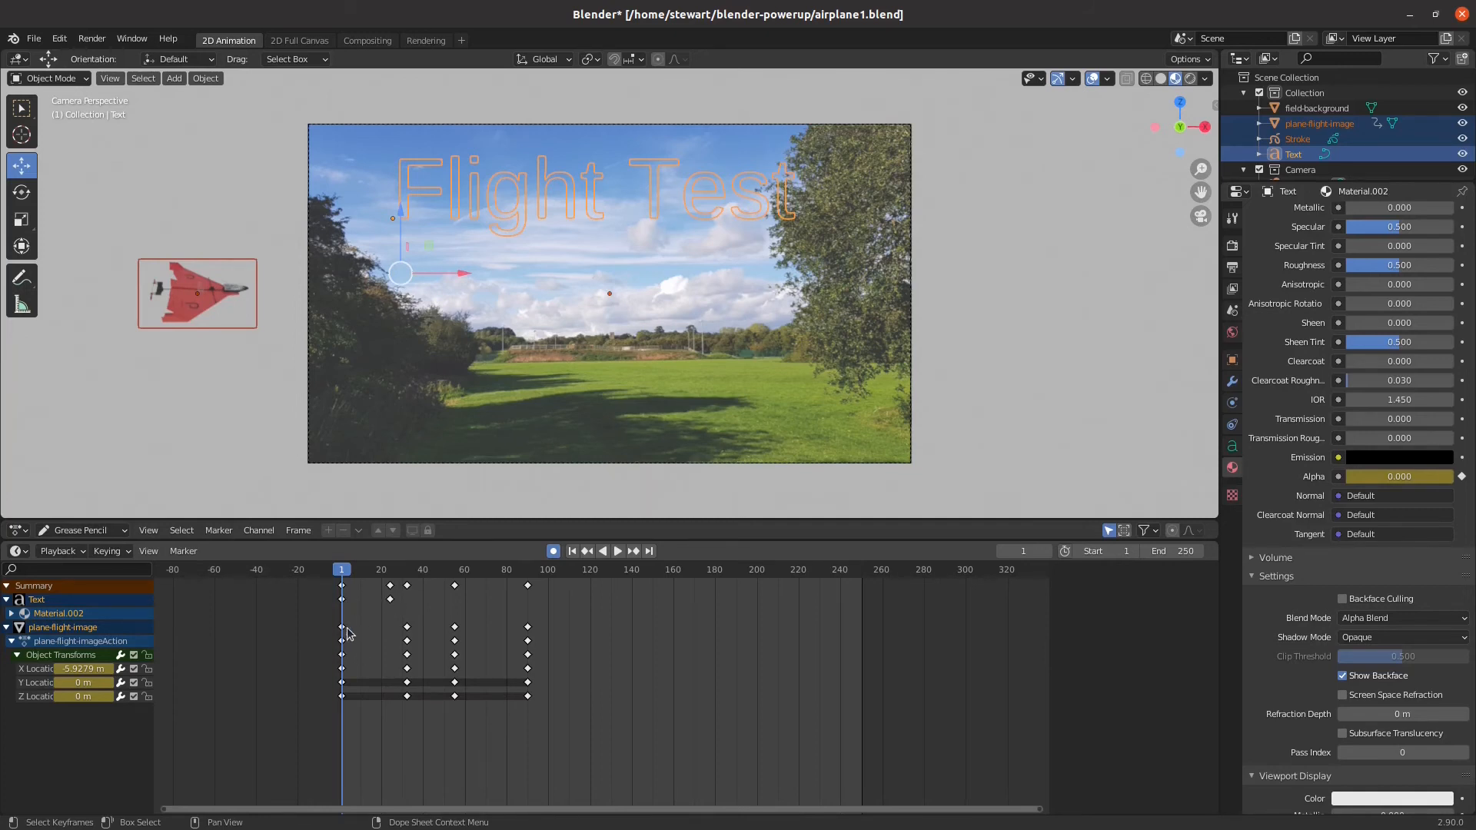
drag(320, 625, 541, 708)
drag(346, 630, 391, 635)
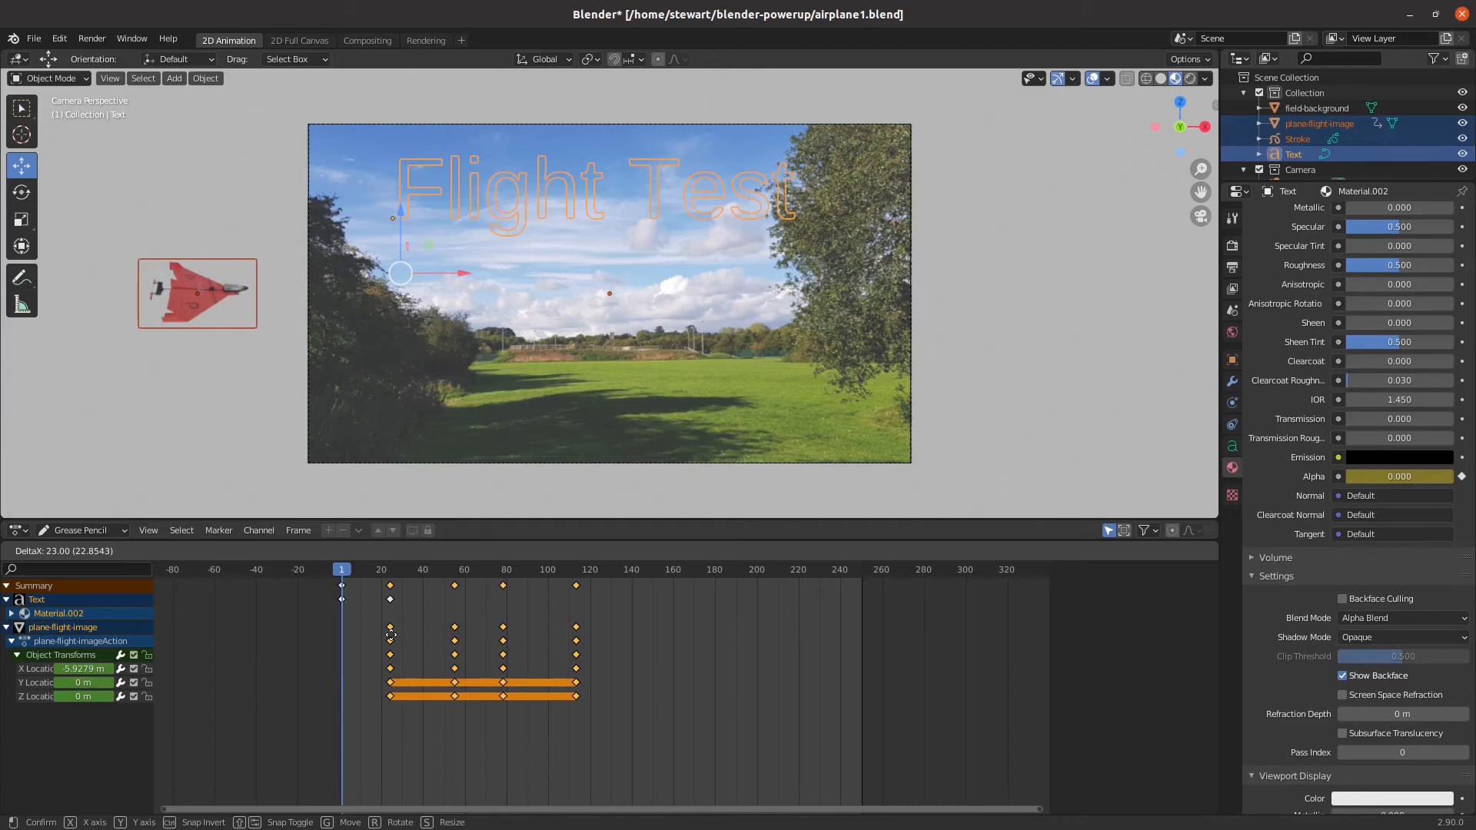
drag(391, 636, 414, 635)
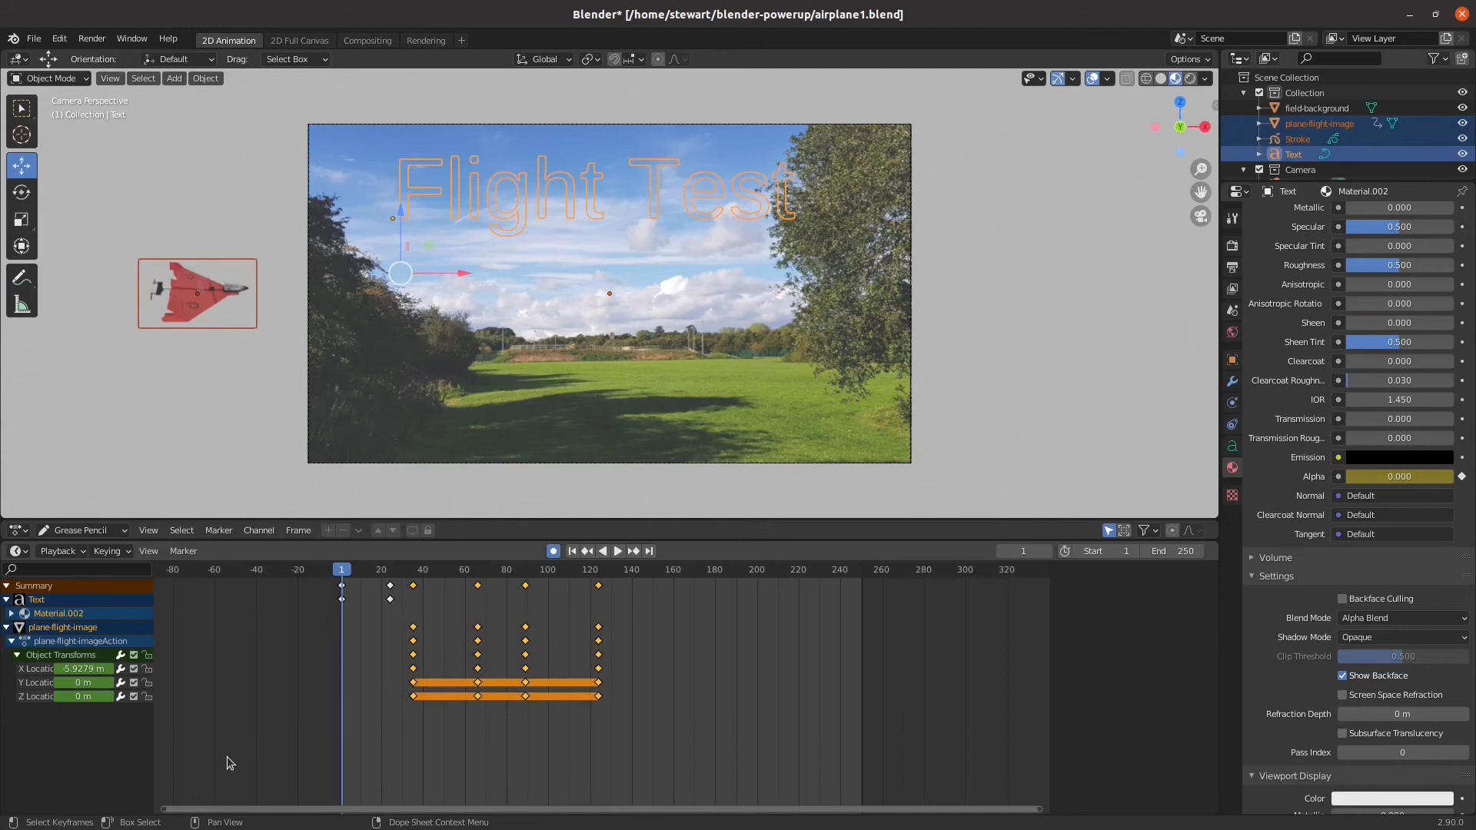
click(617, 551)
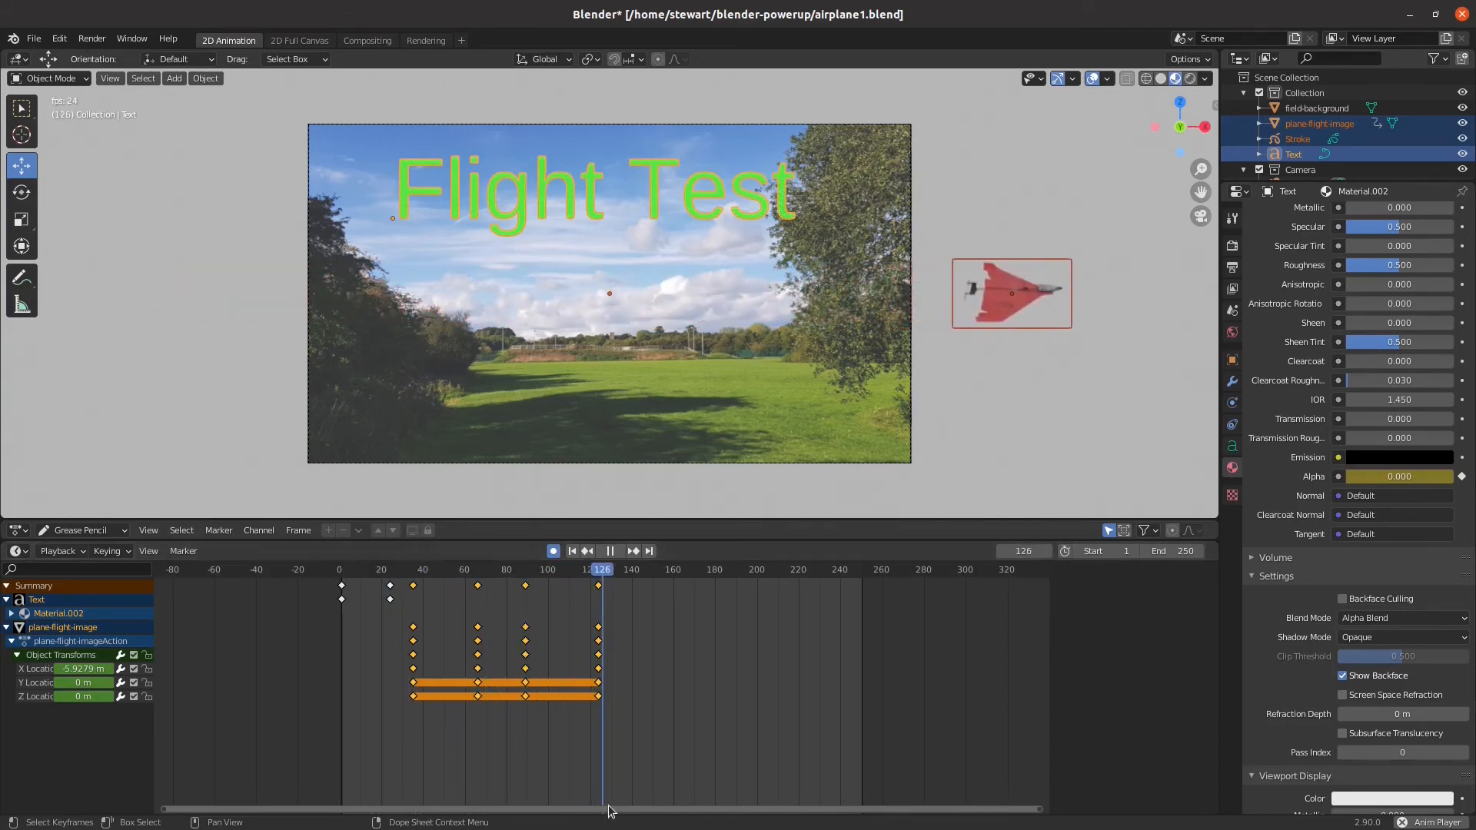
key(space)
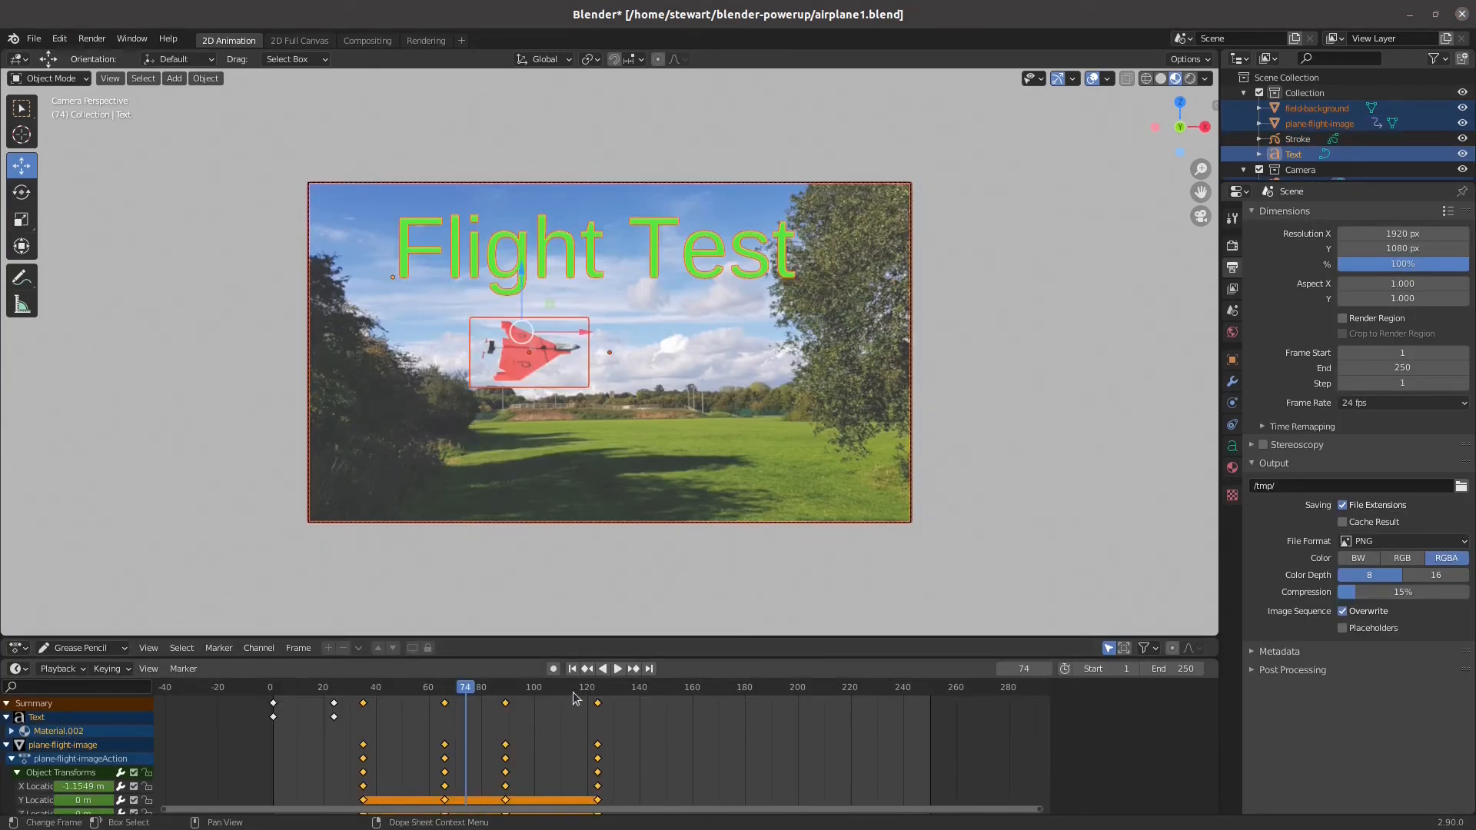
Move the current frame to 124, exactly on the airplane's last keyframe
click(601, 694)
key(space)
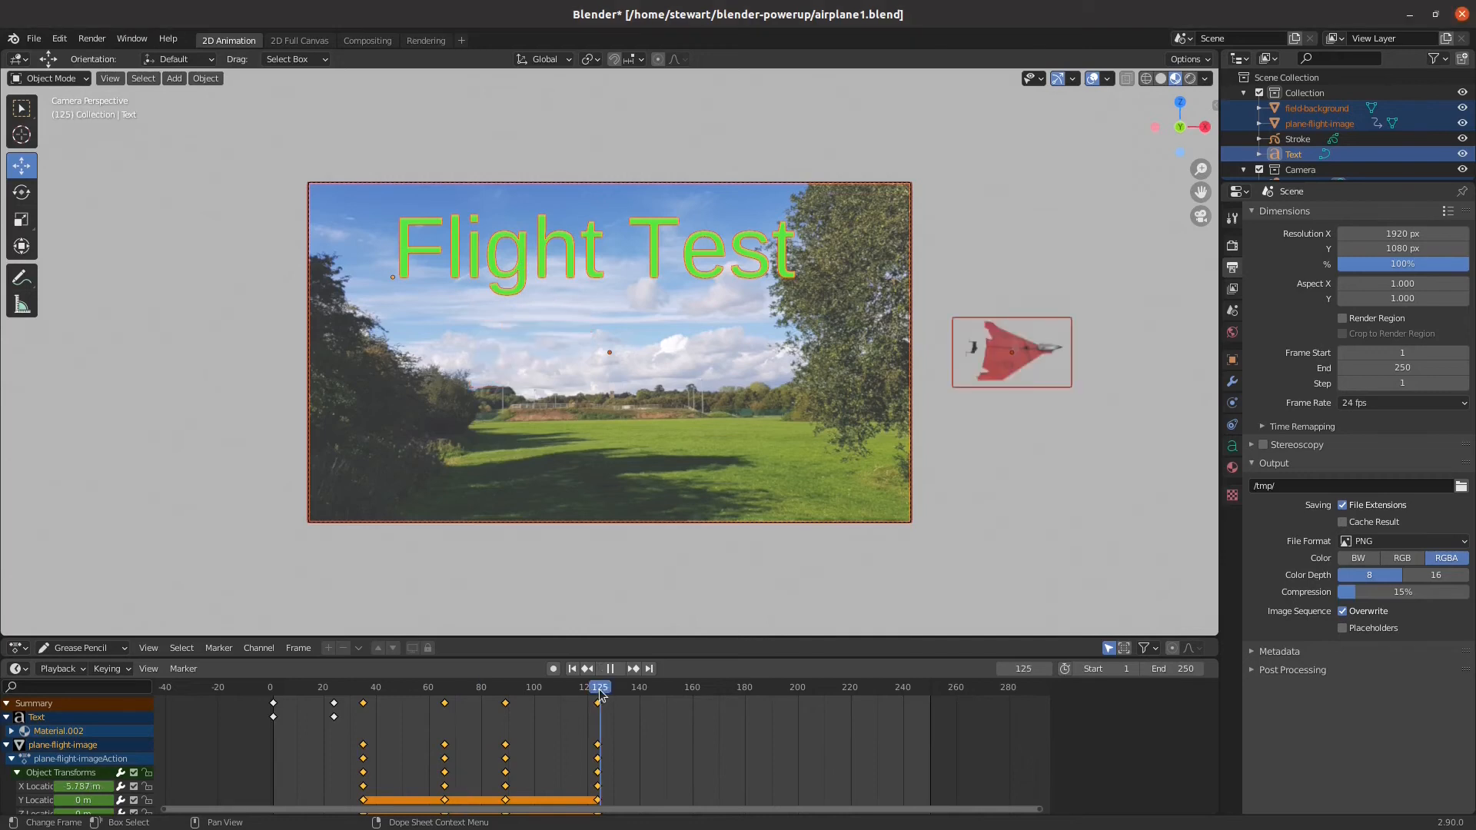
drag(601, 693, 598, 693)
key(space)
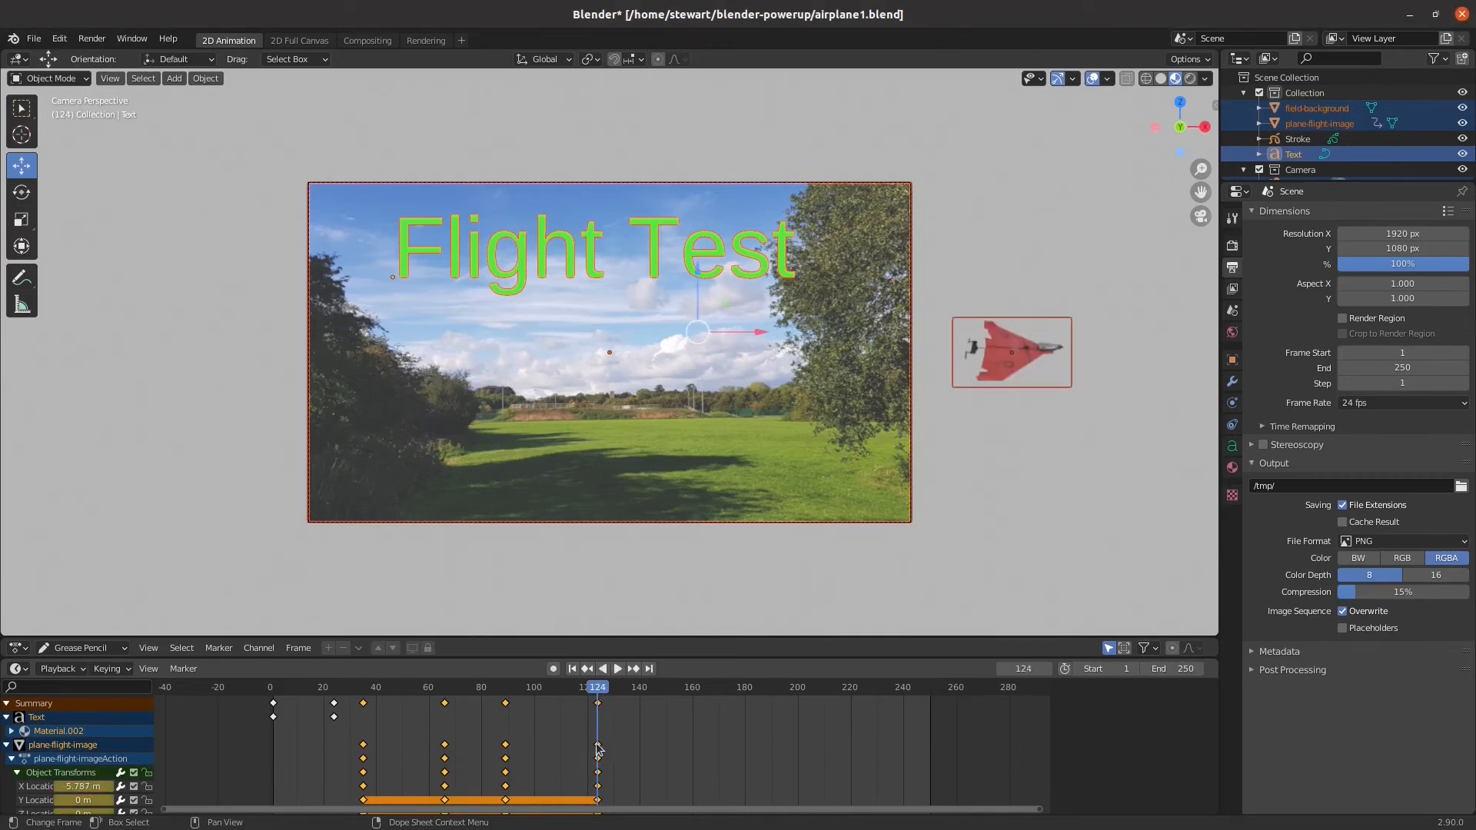
Play back the animation past frame 124 and fit the full frame range in the timeline
key(space)
key(space)
key(Home)
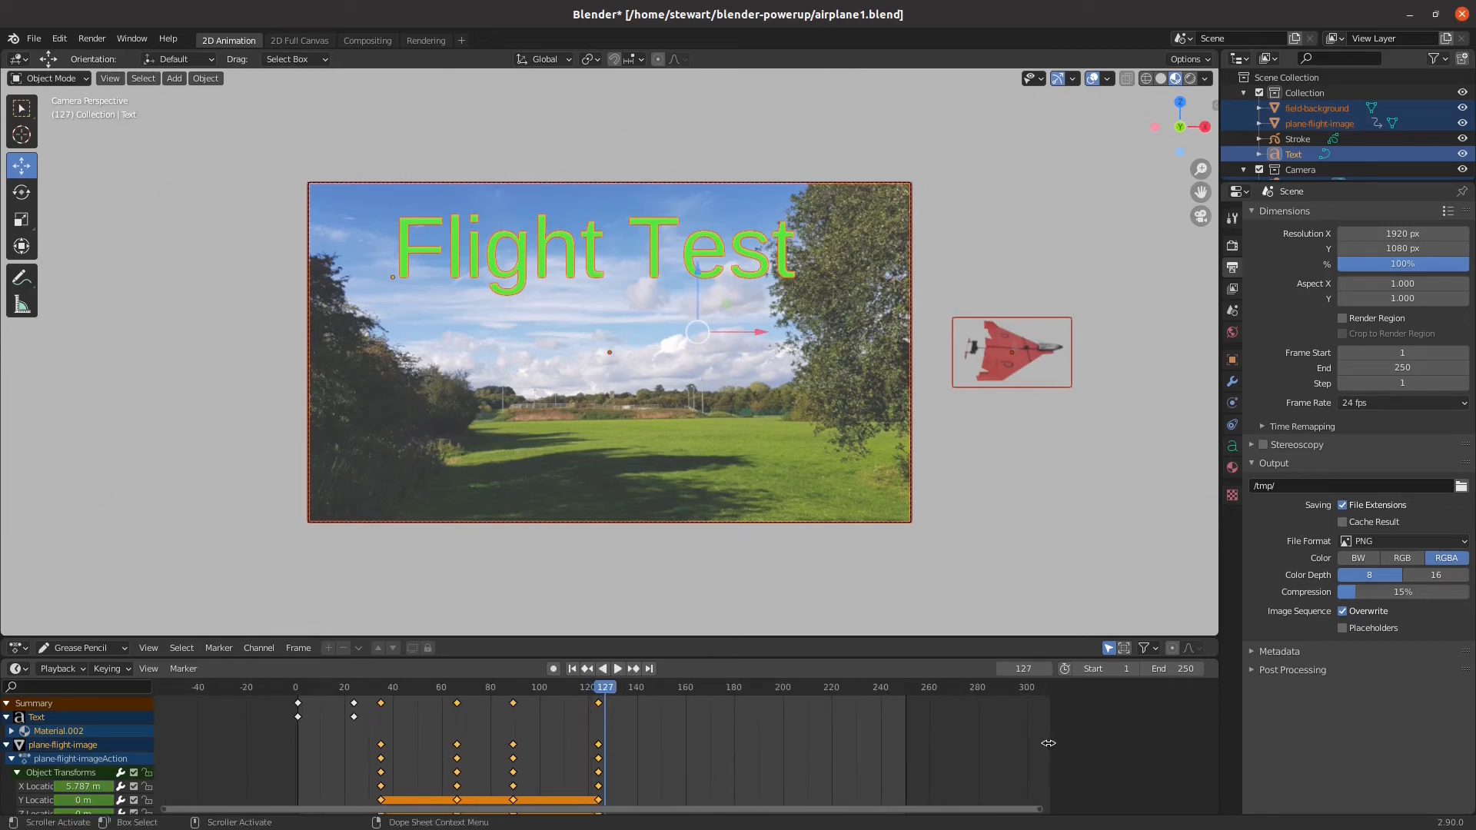
drag(1046, 748, 1049, 703)
key(space)
Move the current frame to 170 and set the animation's end frame to 170
drag(623, 695, 688, 695)
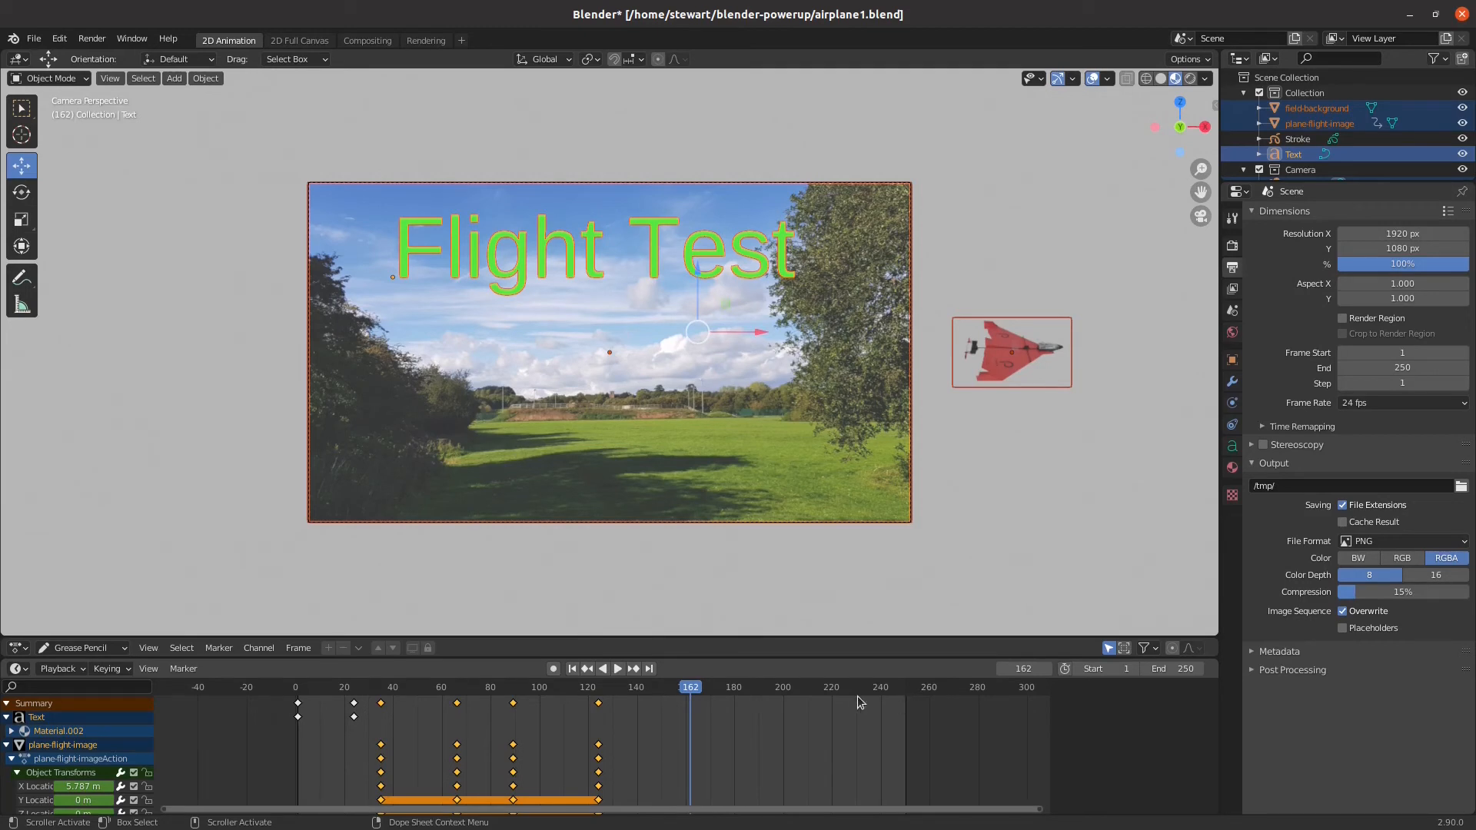
mouse_move(695, 690)
mouse_down()
mouse_move(725, 692)
mouse_move(709, 692)
mouse_up()
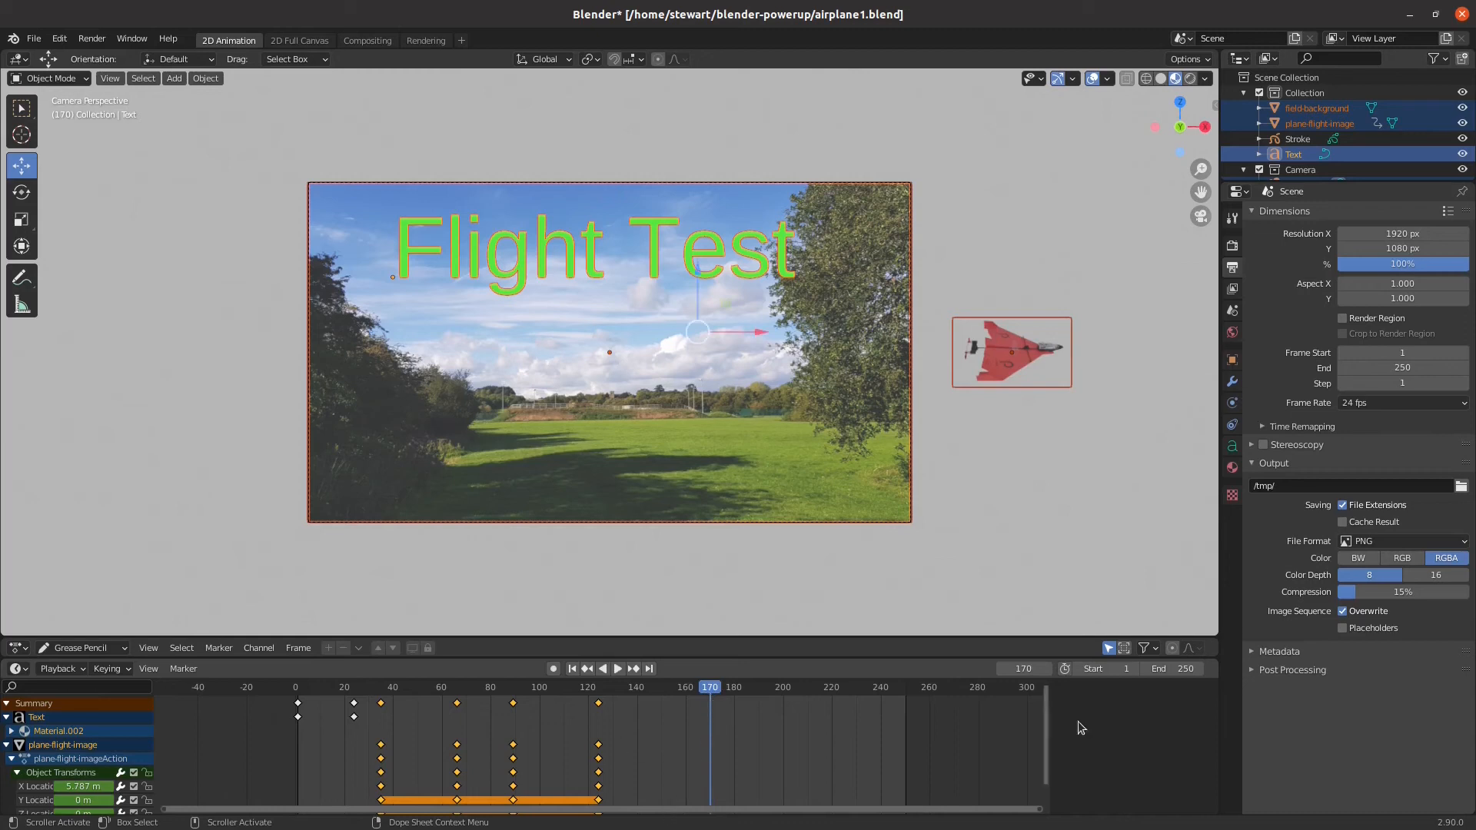
click(1184, 669)
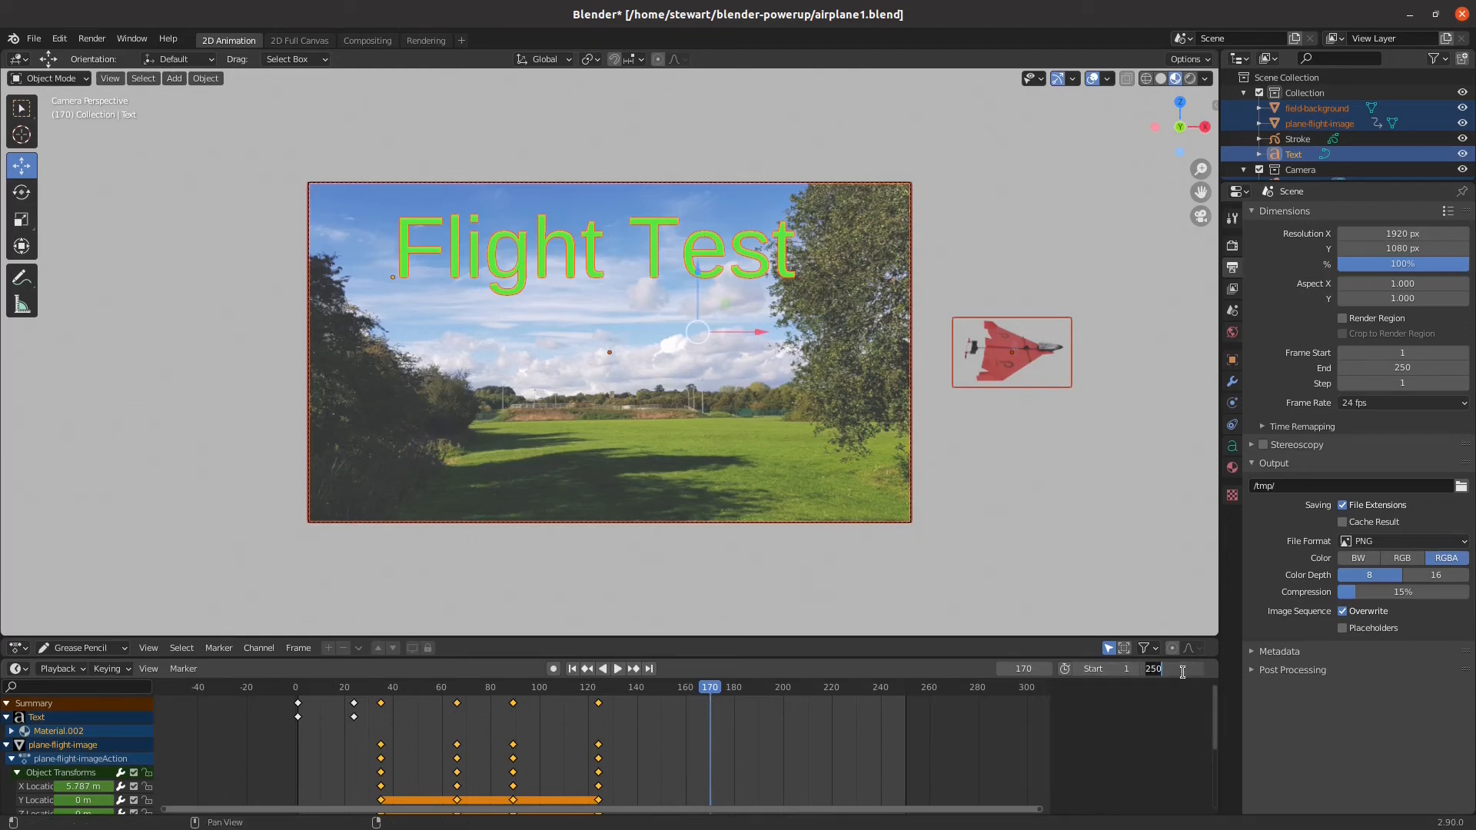
key(BackSpace)
text(170)
key(Return)
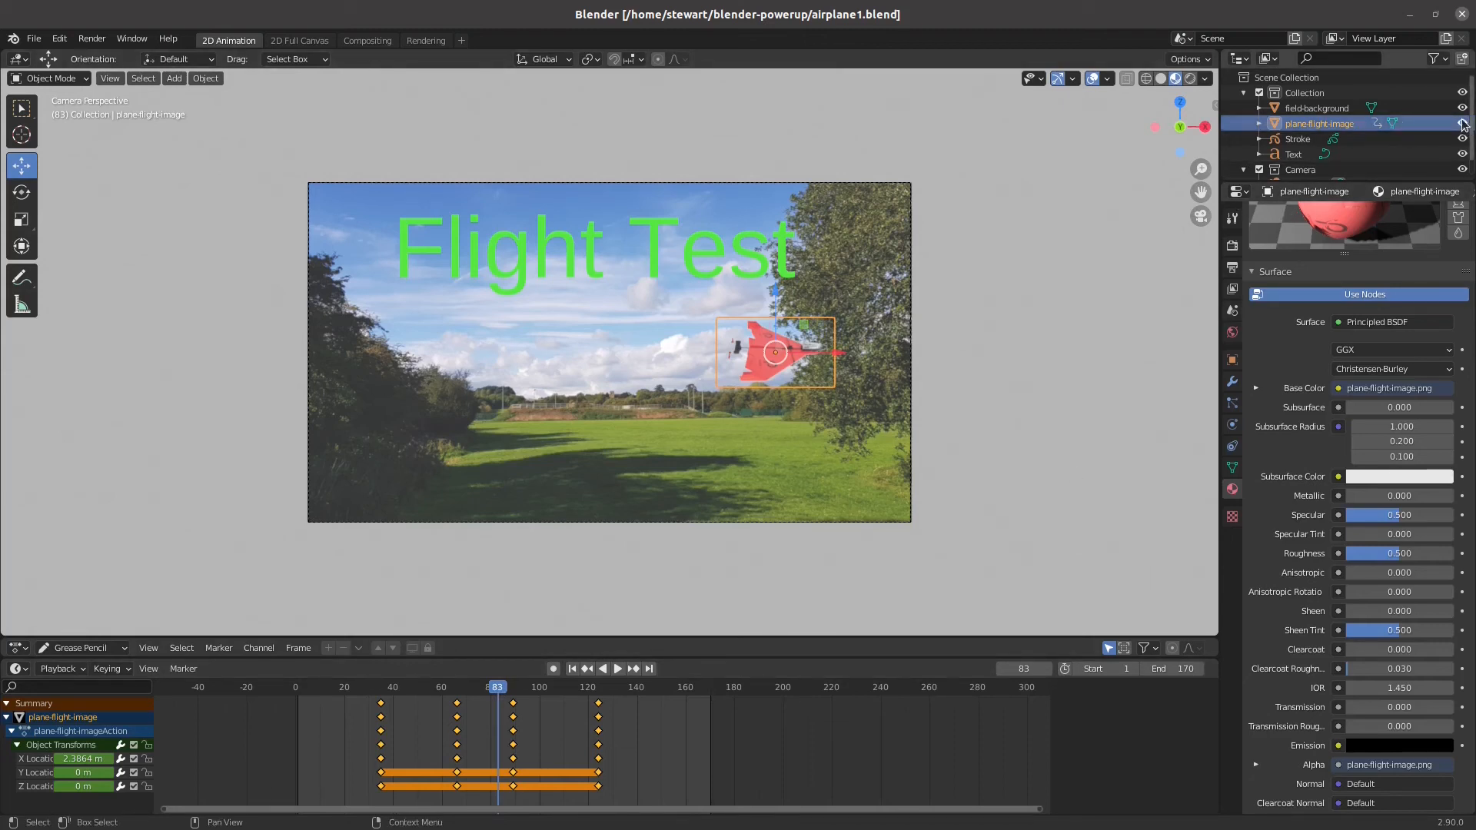
Show the Disable in Renders restriction toggles for the objects in the outliner
click(1449, 65)
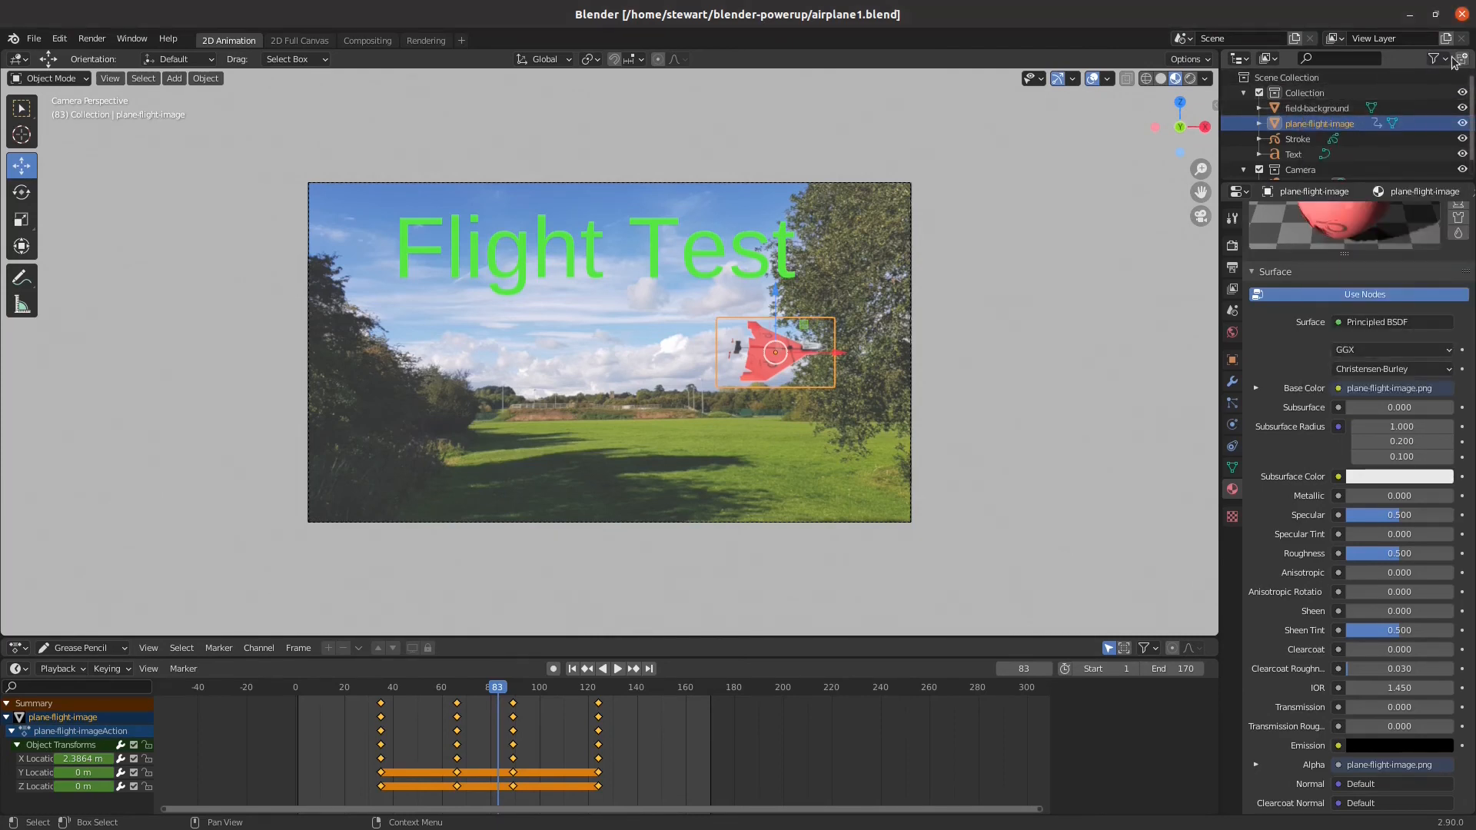
click(1435, 60)
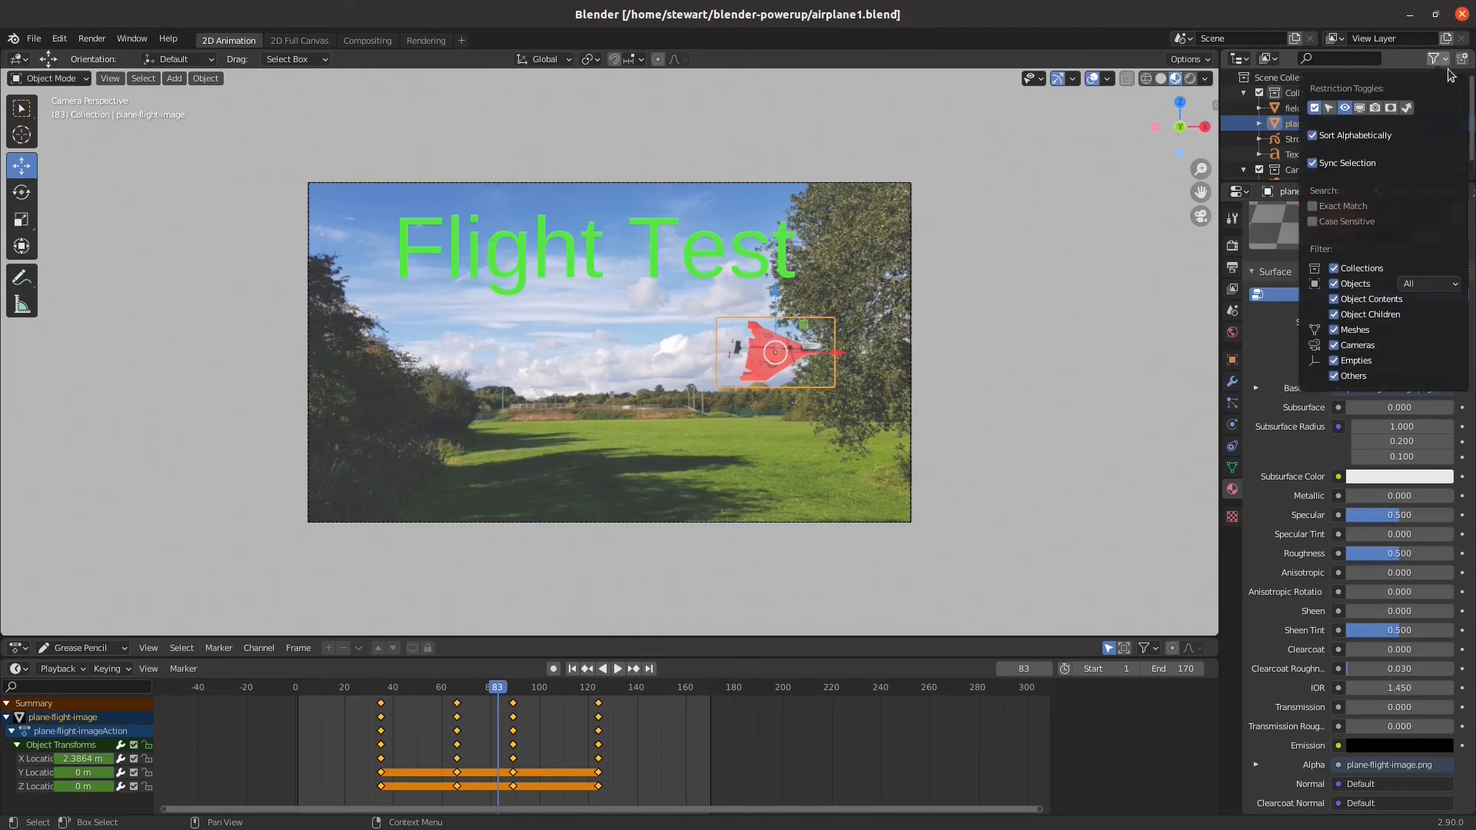
click(1374, 110)
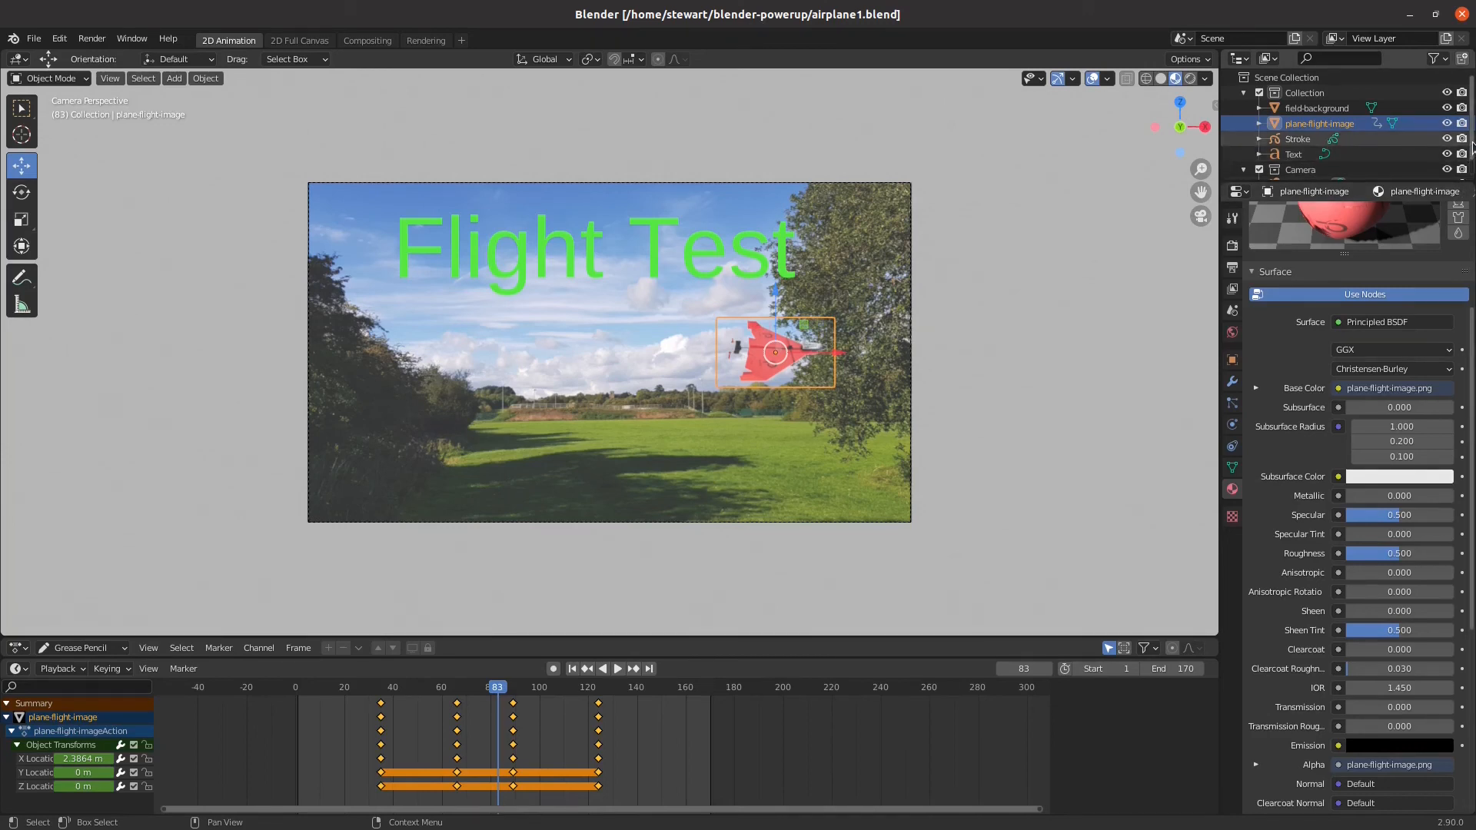
scroll(1471, 146, down, 1)
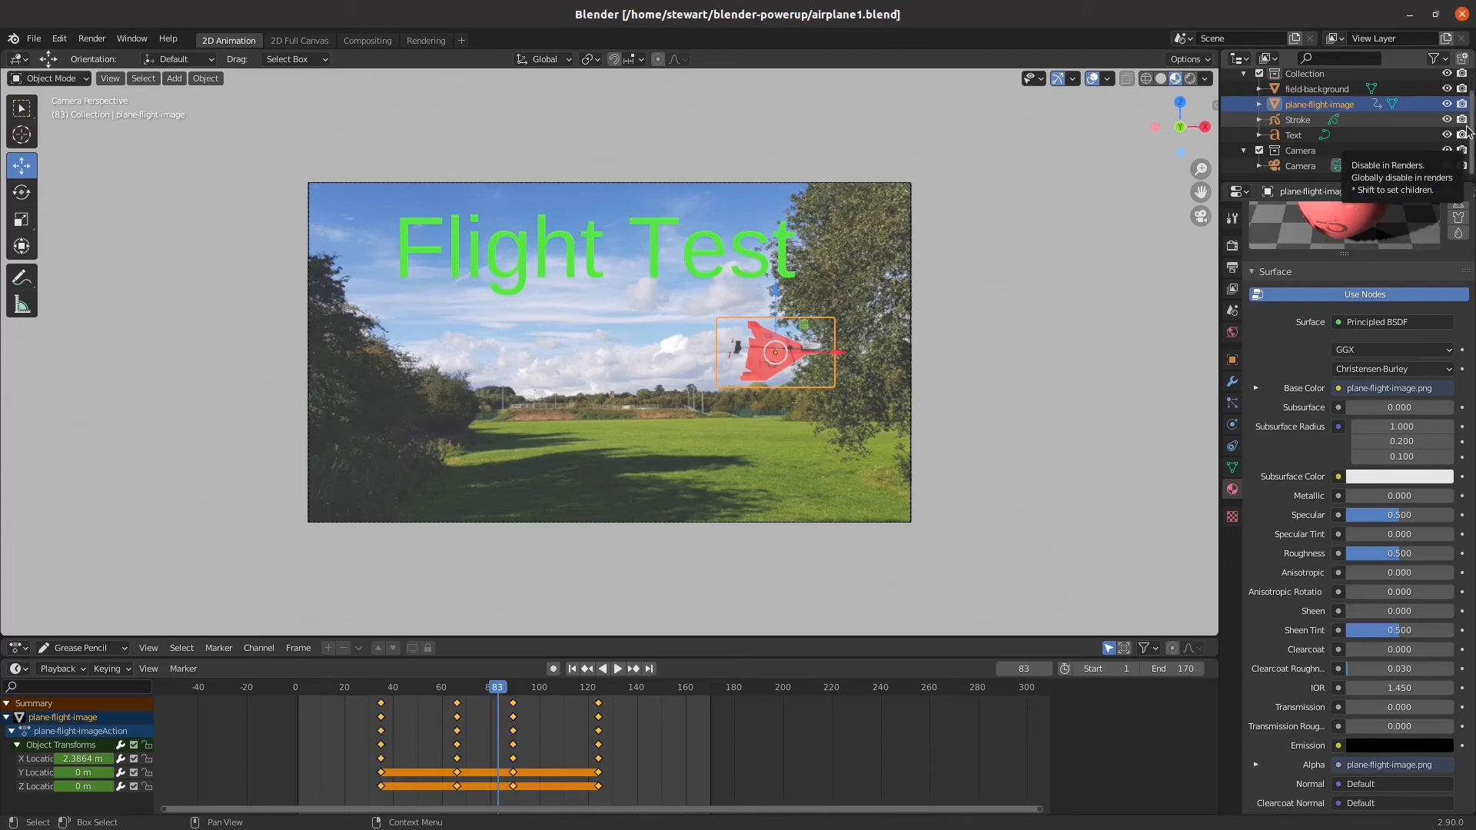
Insert a Disable in Renders keyframe at frame 1 for plane-flight-image, with rendering still enabled
drag(497, 690, 297, 691)
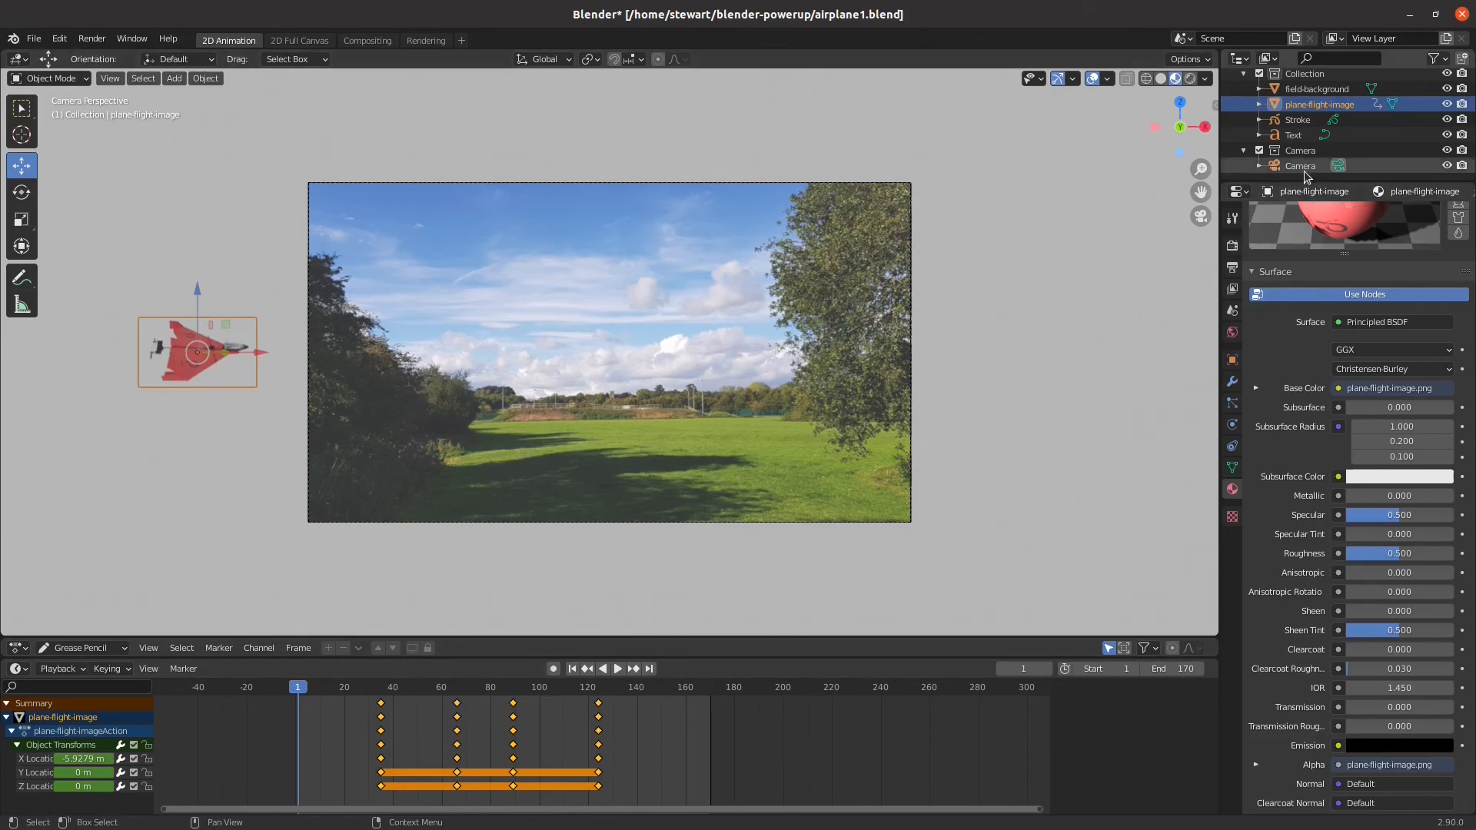
right_click(1463, 106)
click(1409, 106)
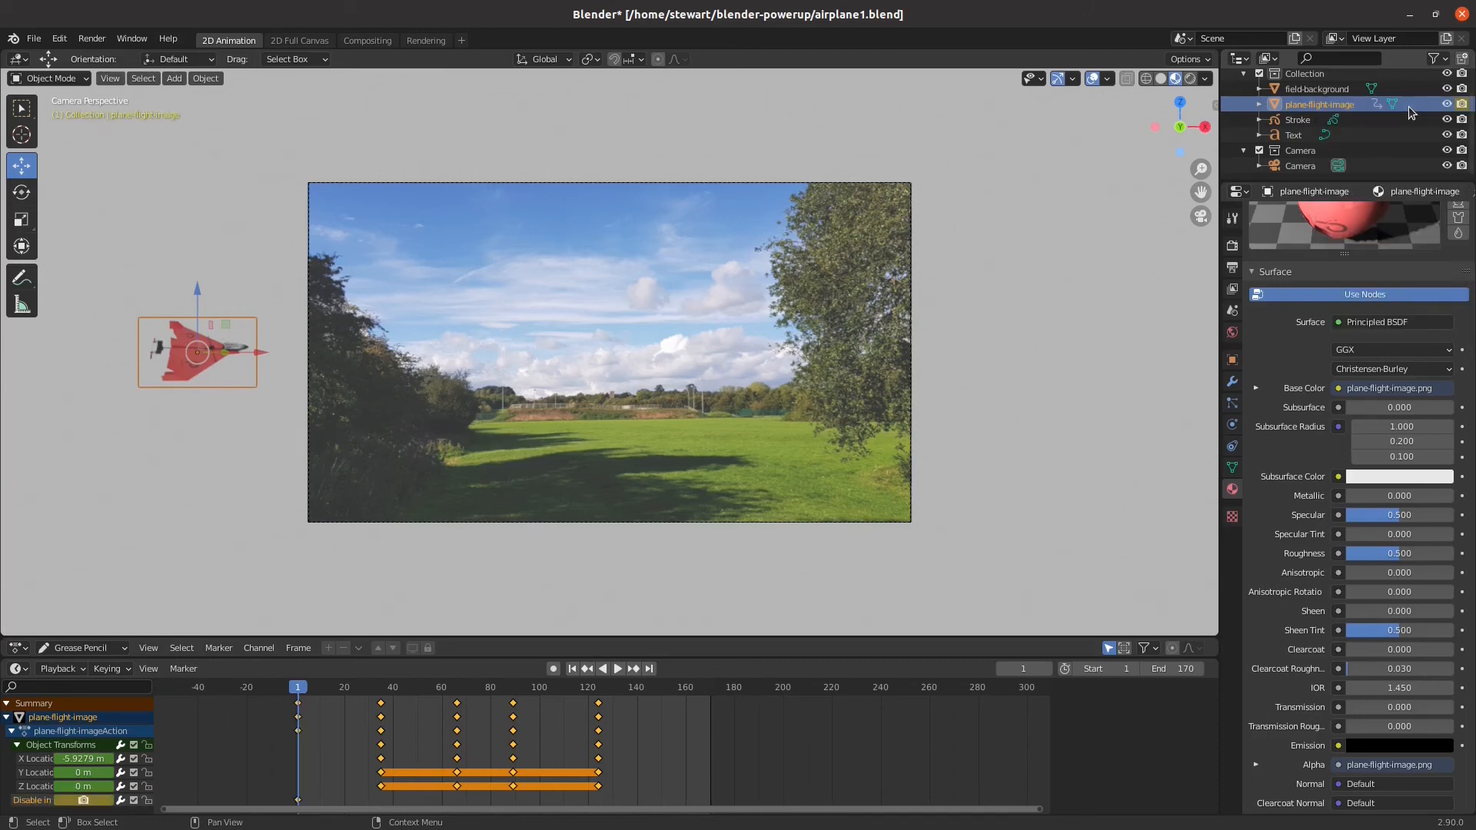
Insert a Disable in Renders keyframe for the airplane at frame 86 and switch its rendering off there
drag(296, 687, 506, 762)
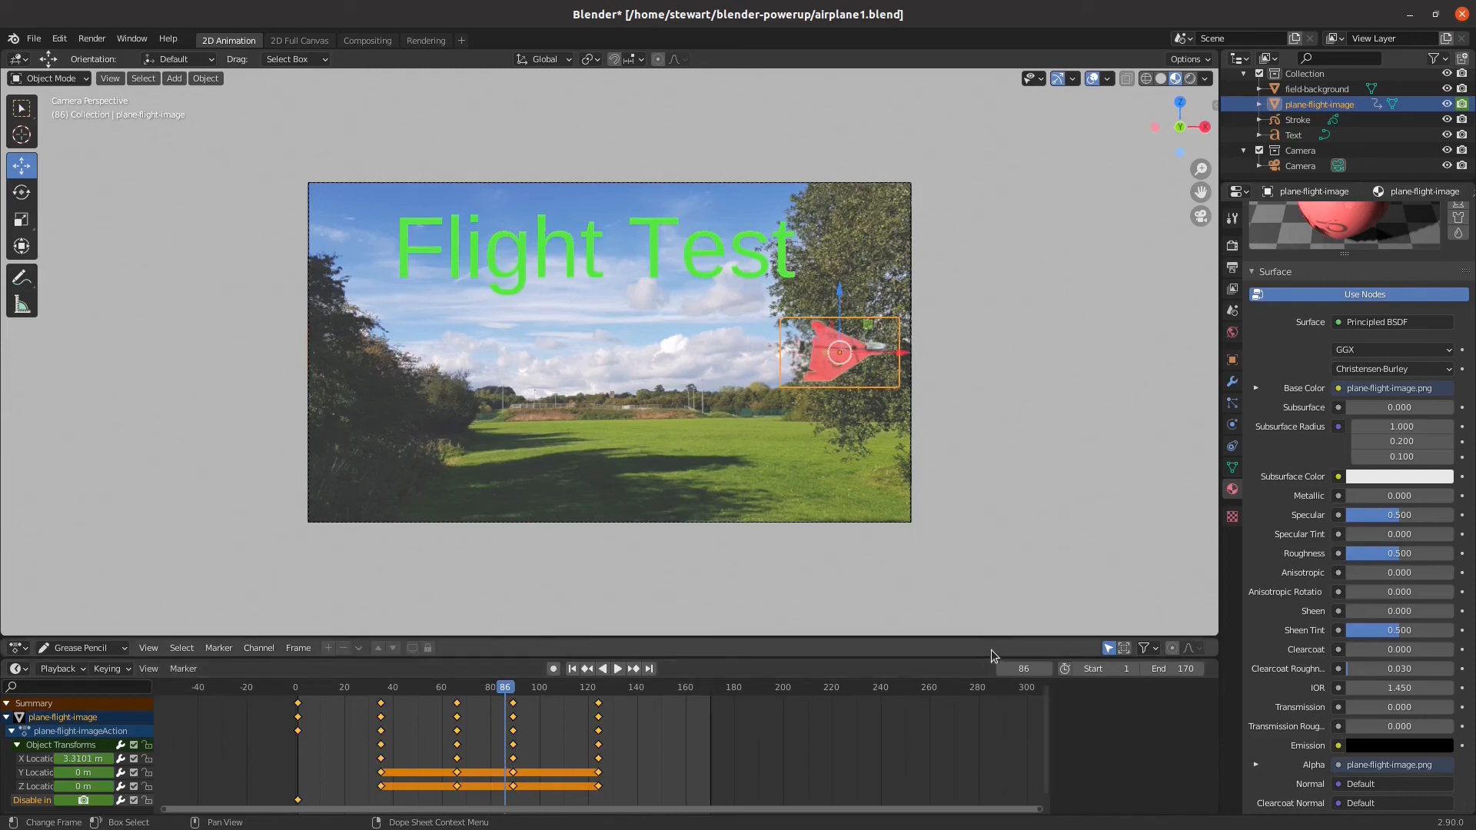
right_click(1461, 104)
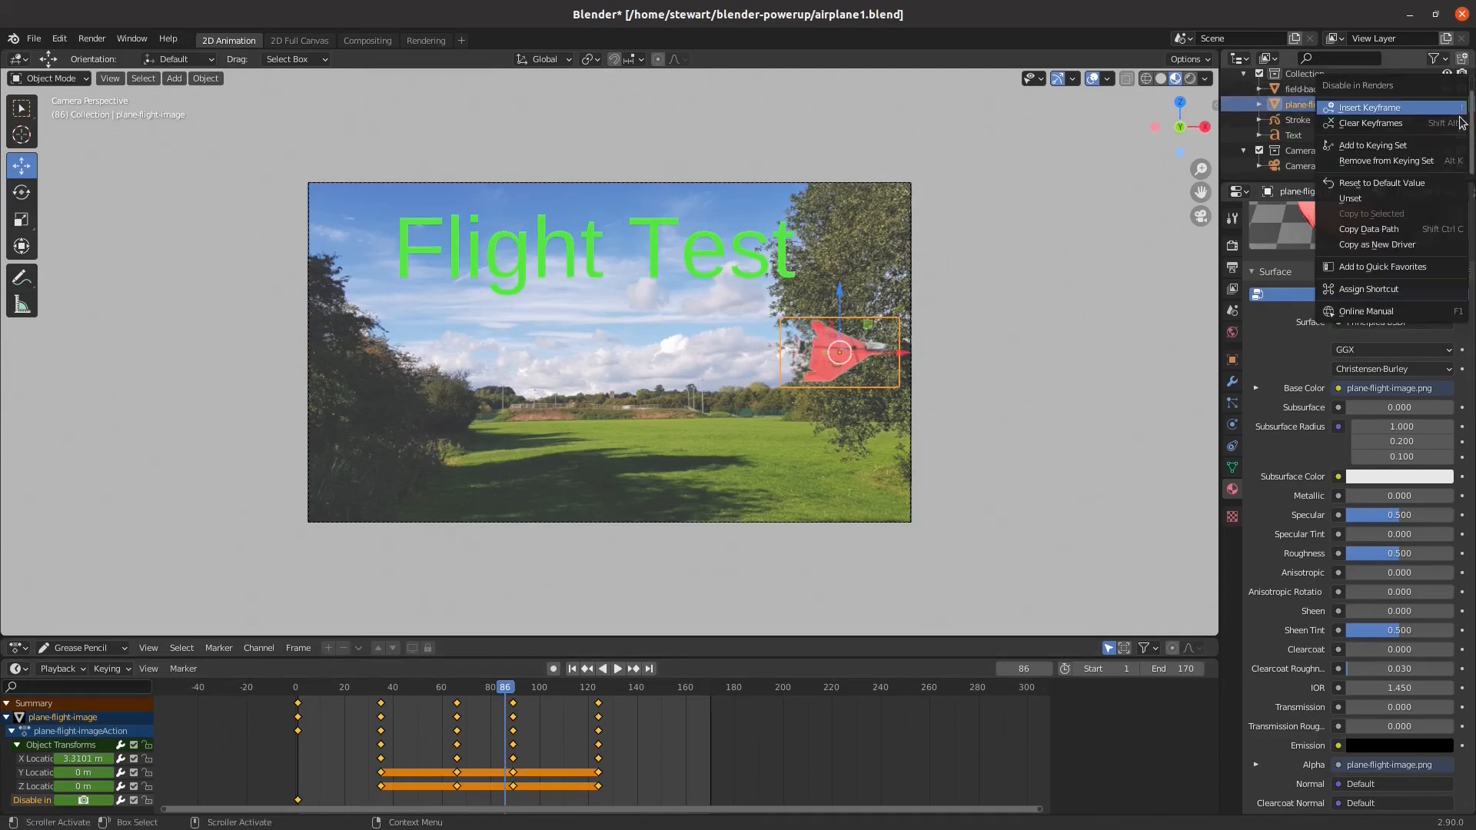
click(1431, 107)
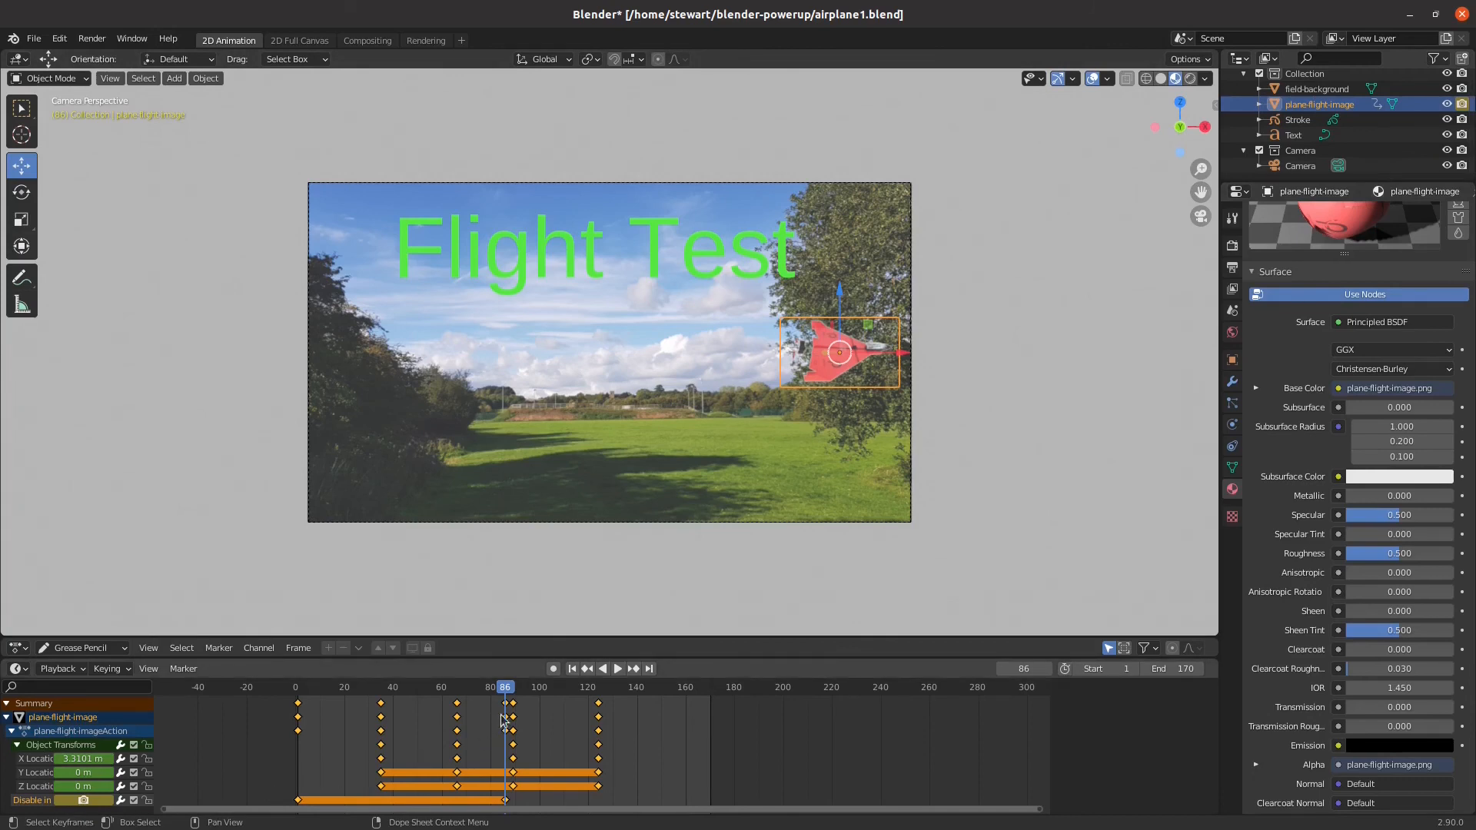
mouse_move(504, 687)
mouse_down()
mouse_move(266, 696)
mouse_move(508, 707)
mouse_up()
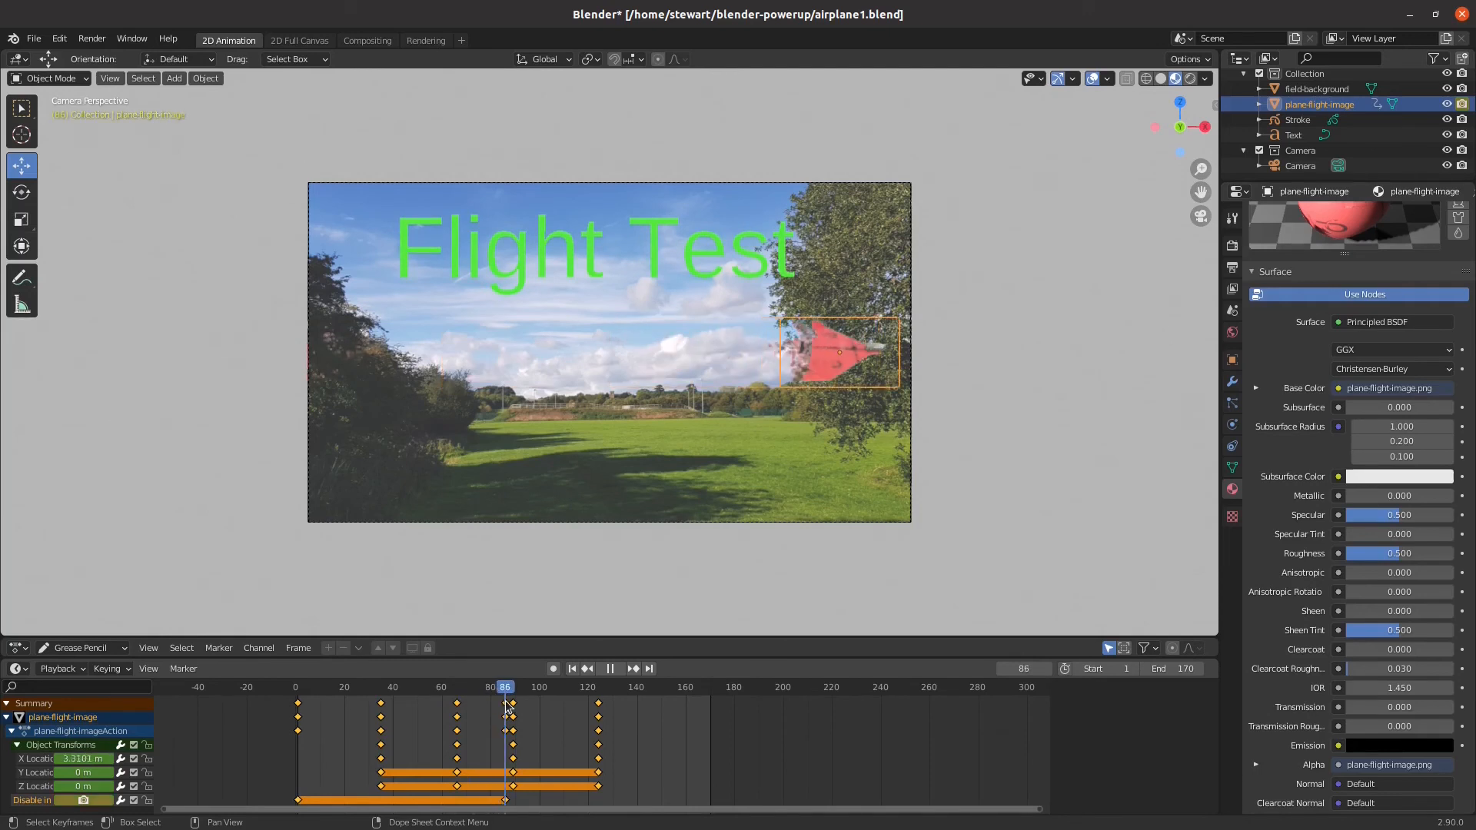
click(506, 801)
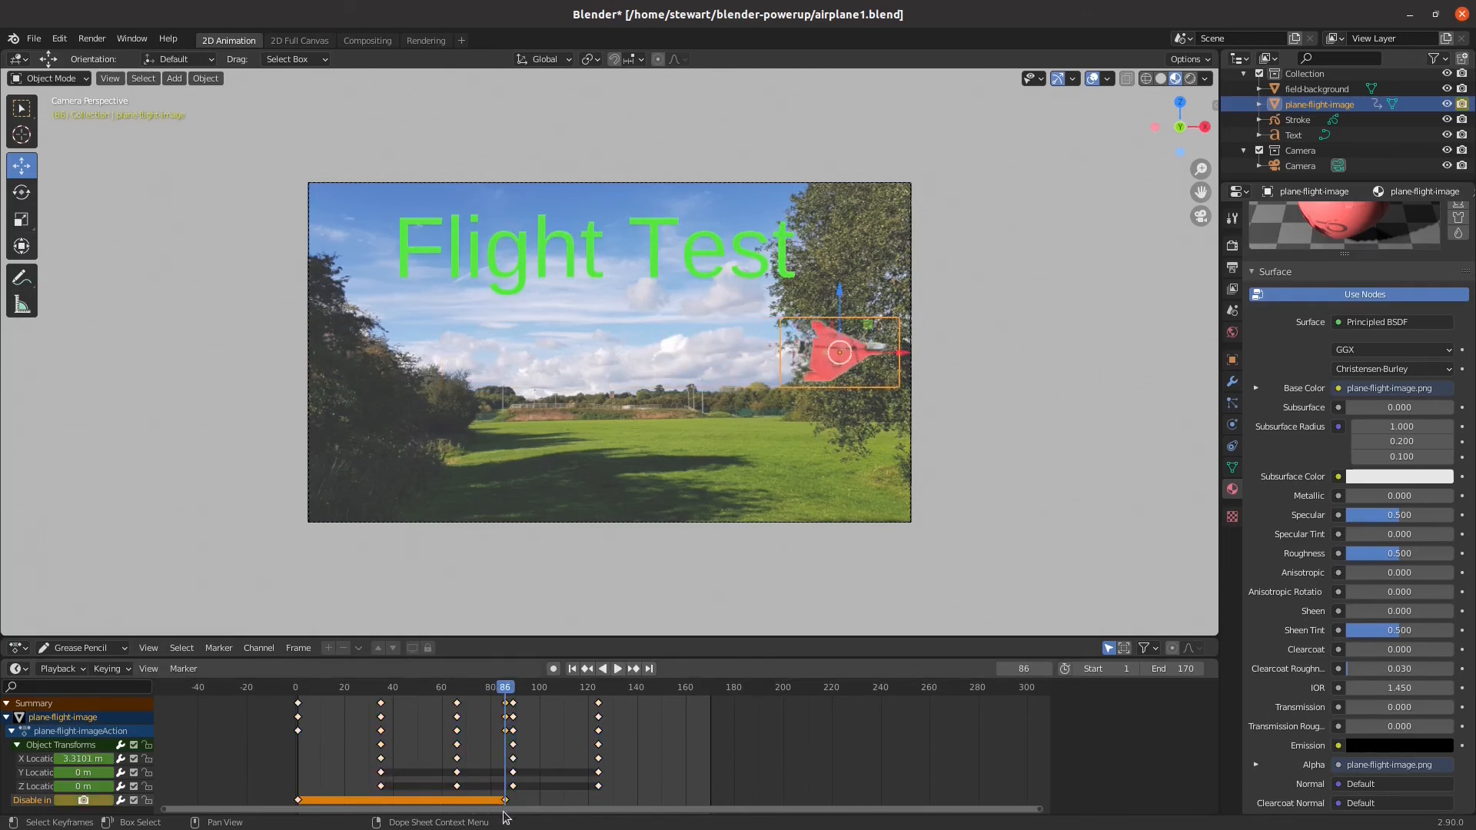
click(103, 804)
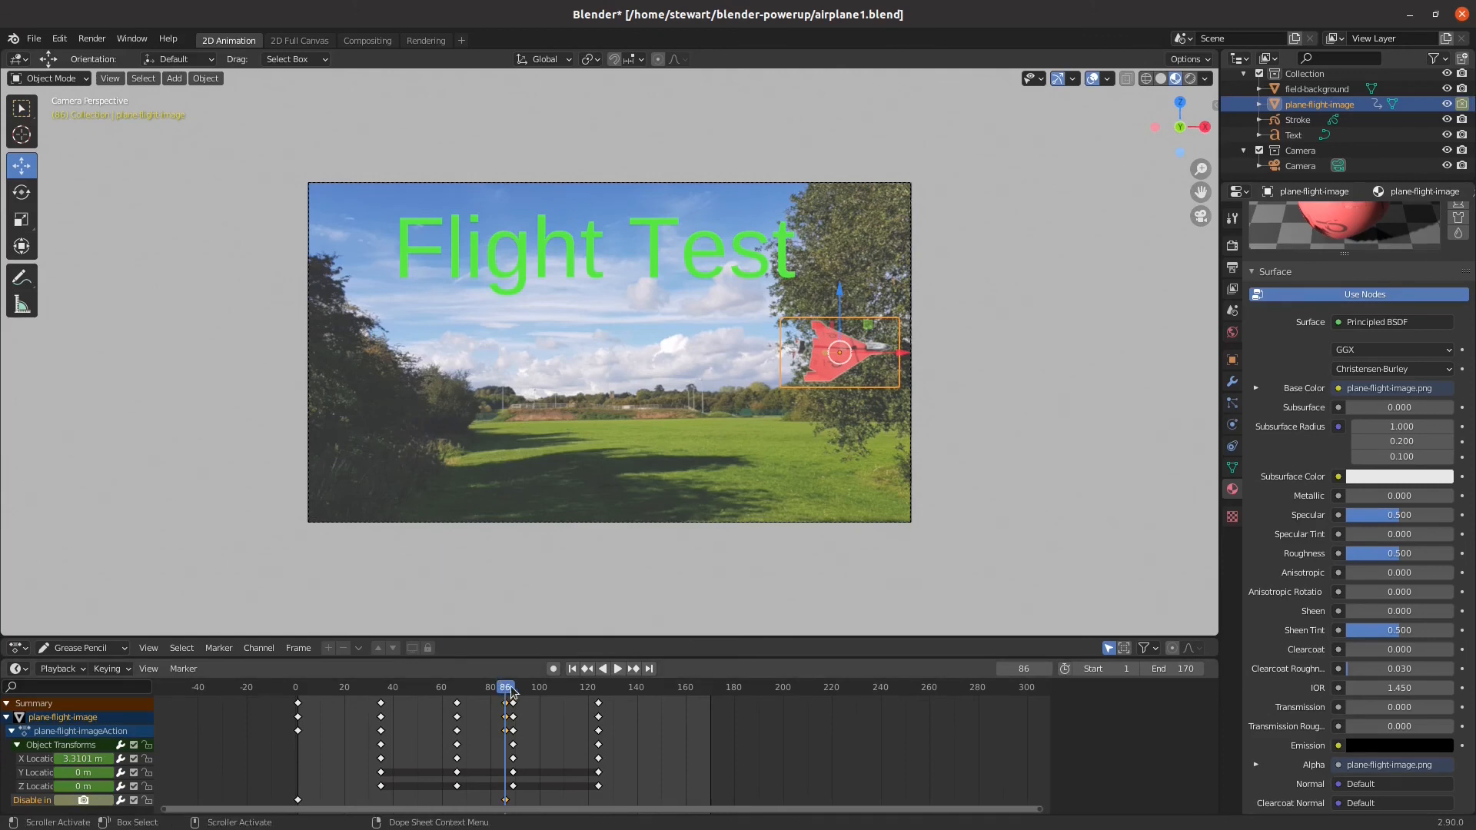
Play and scrub around the airplane's frame 86 render-visibility keyframe, and render a still image of frame 85
key(space)
drag(573, 690, 504, 742)
key(space)
drag(505, 691, 502, 691)
key(space)
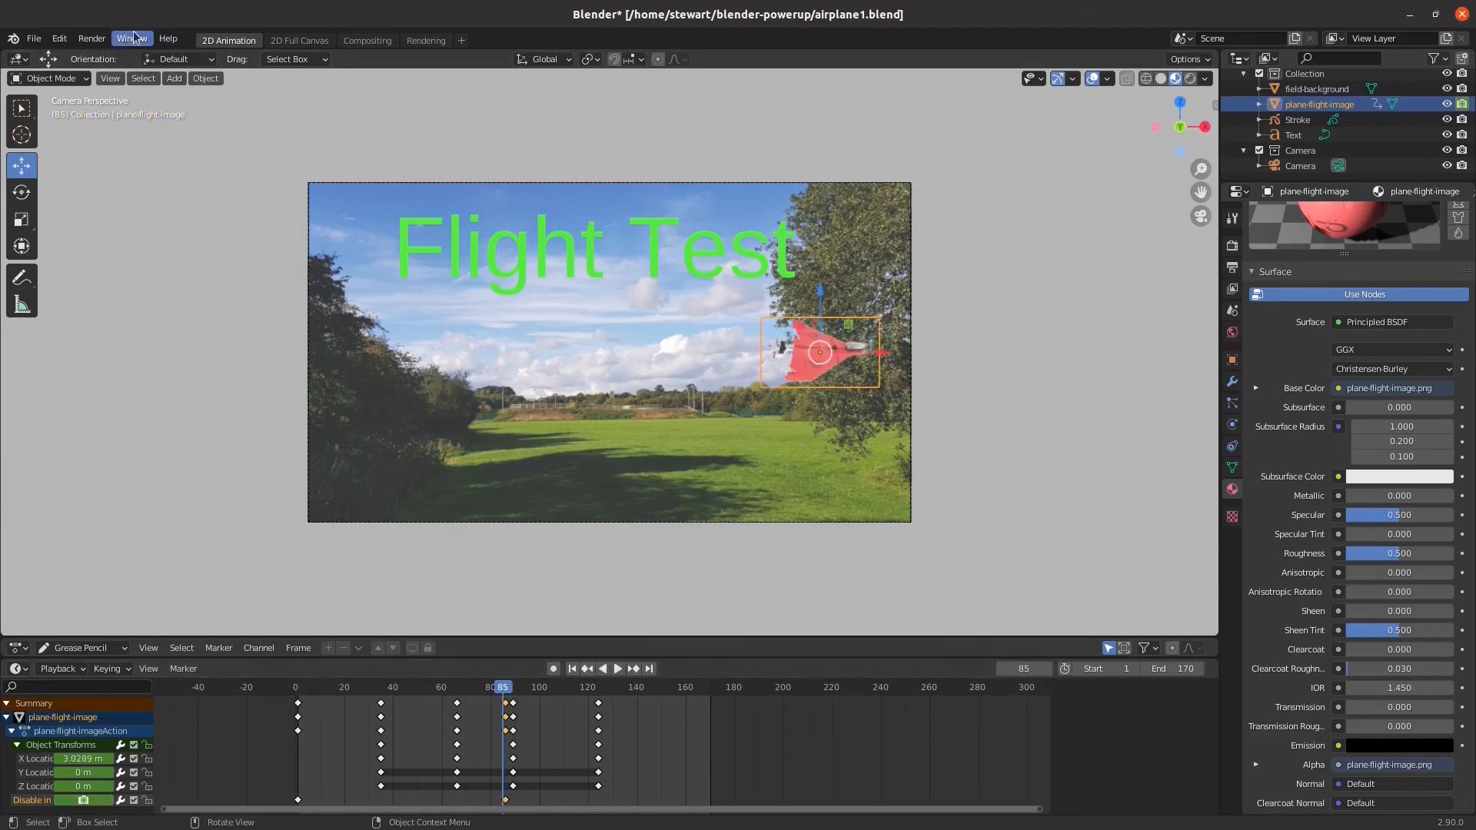
click(96, 38)
click(115, 55)
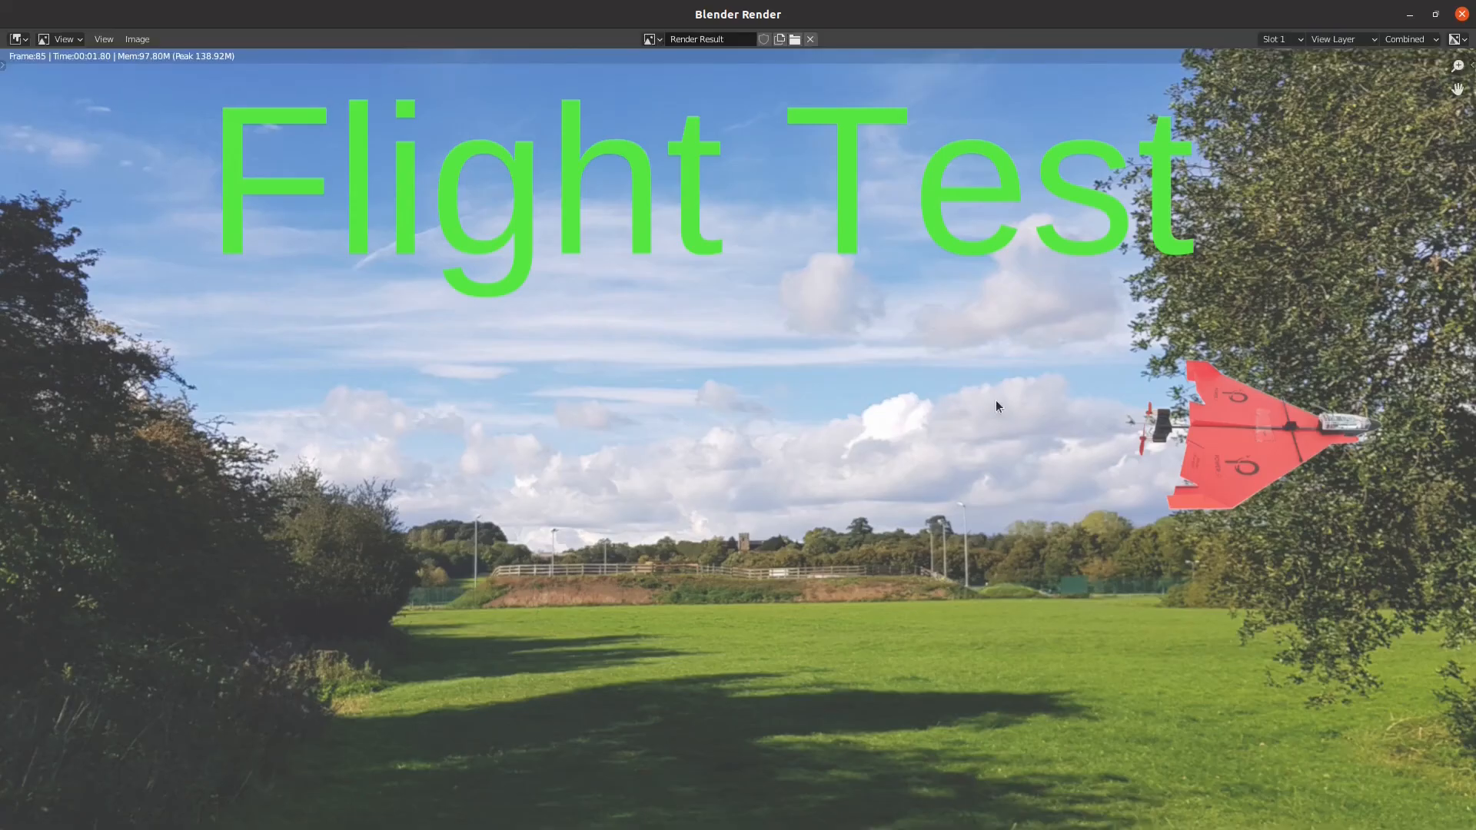
click(1462, 14)
Render a still image of frame 87 to check the airplane's render visibility, and close the render window
drag(506, 690, 508, 690)
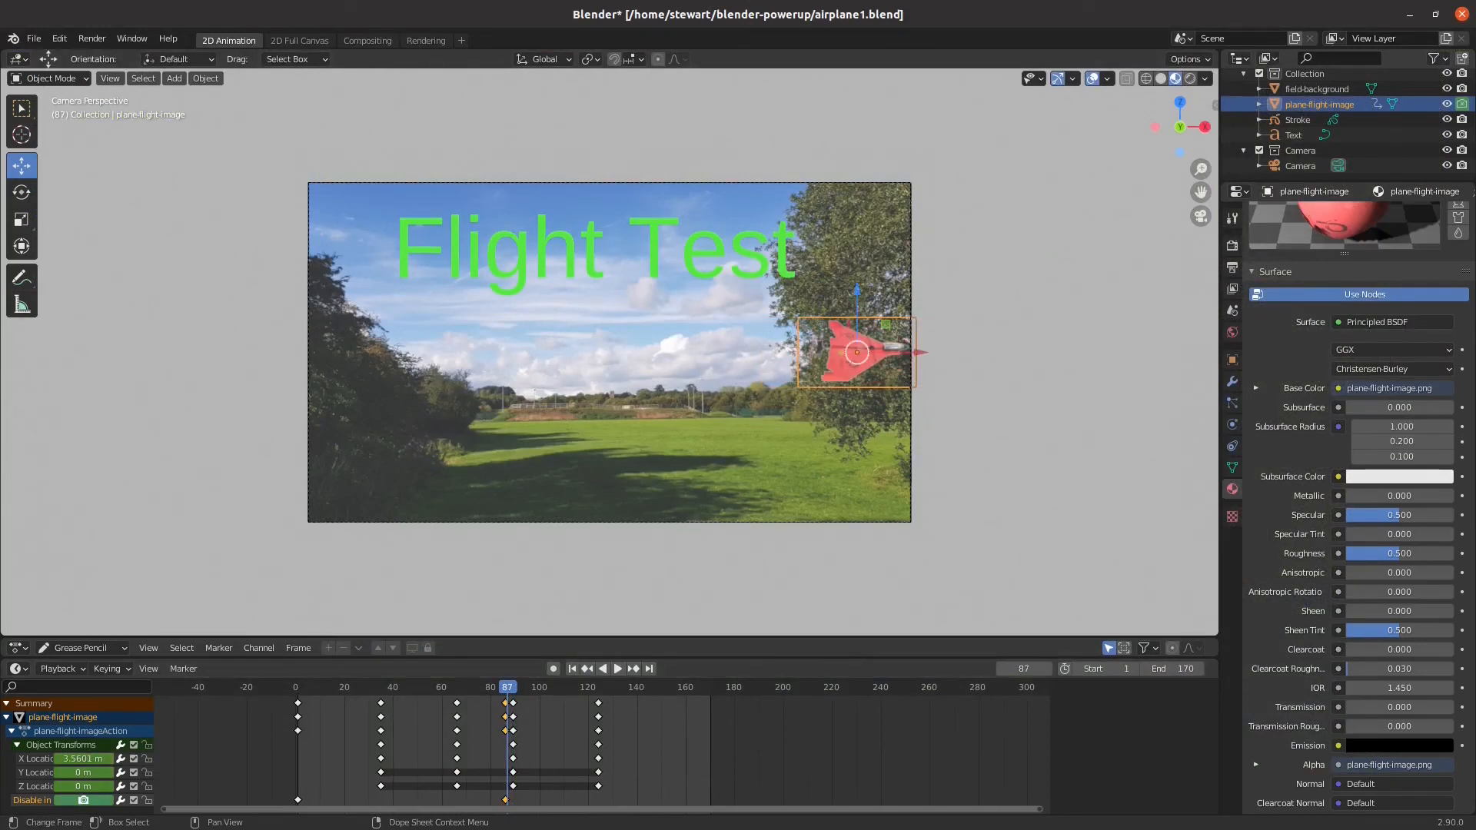
click(93, 38)
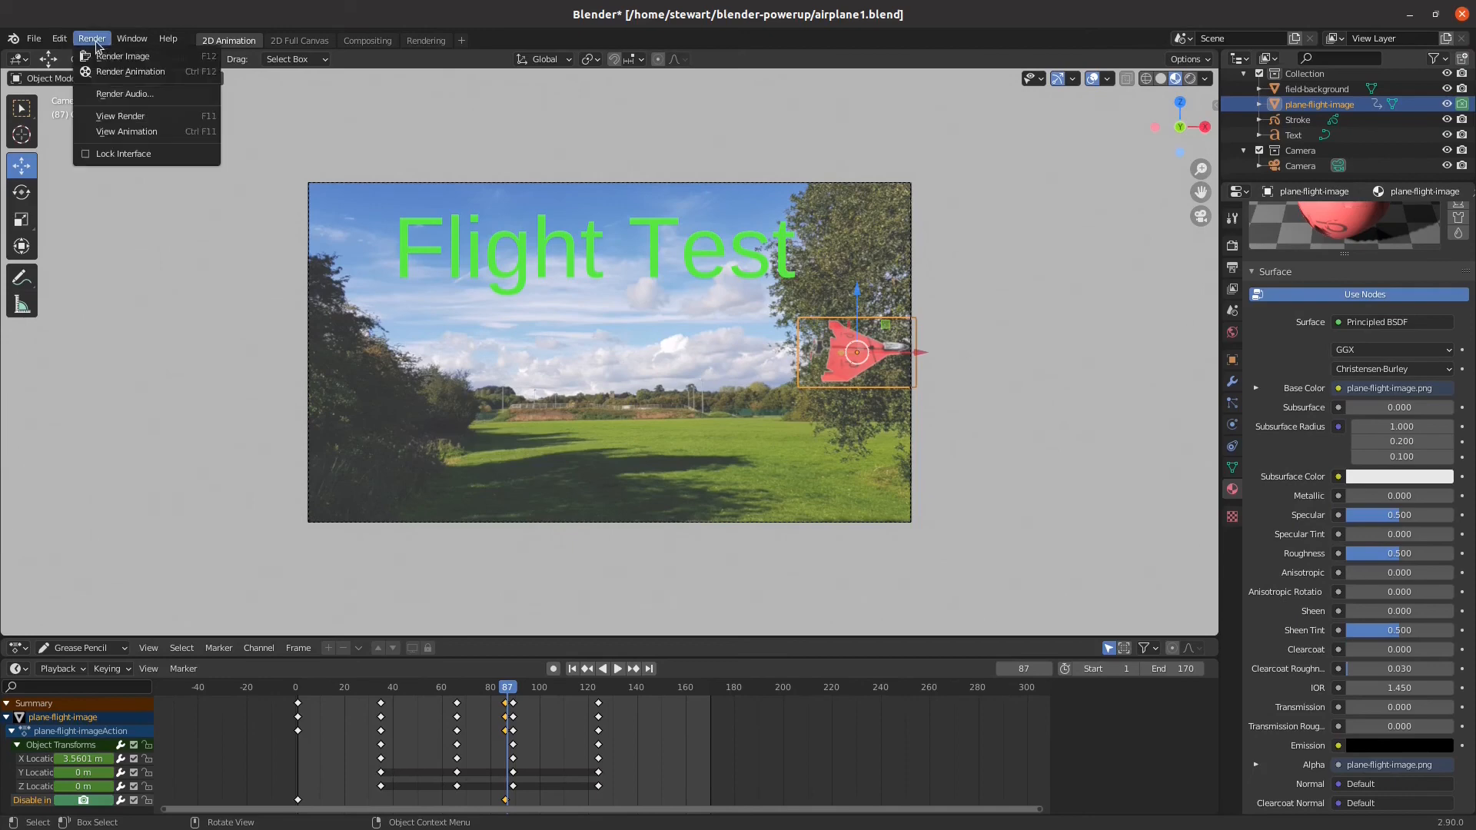
click(102, 56)
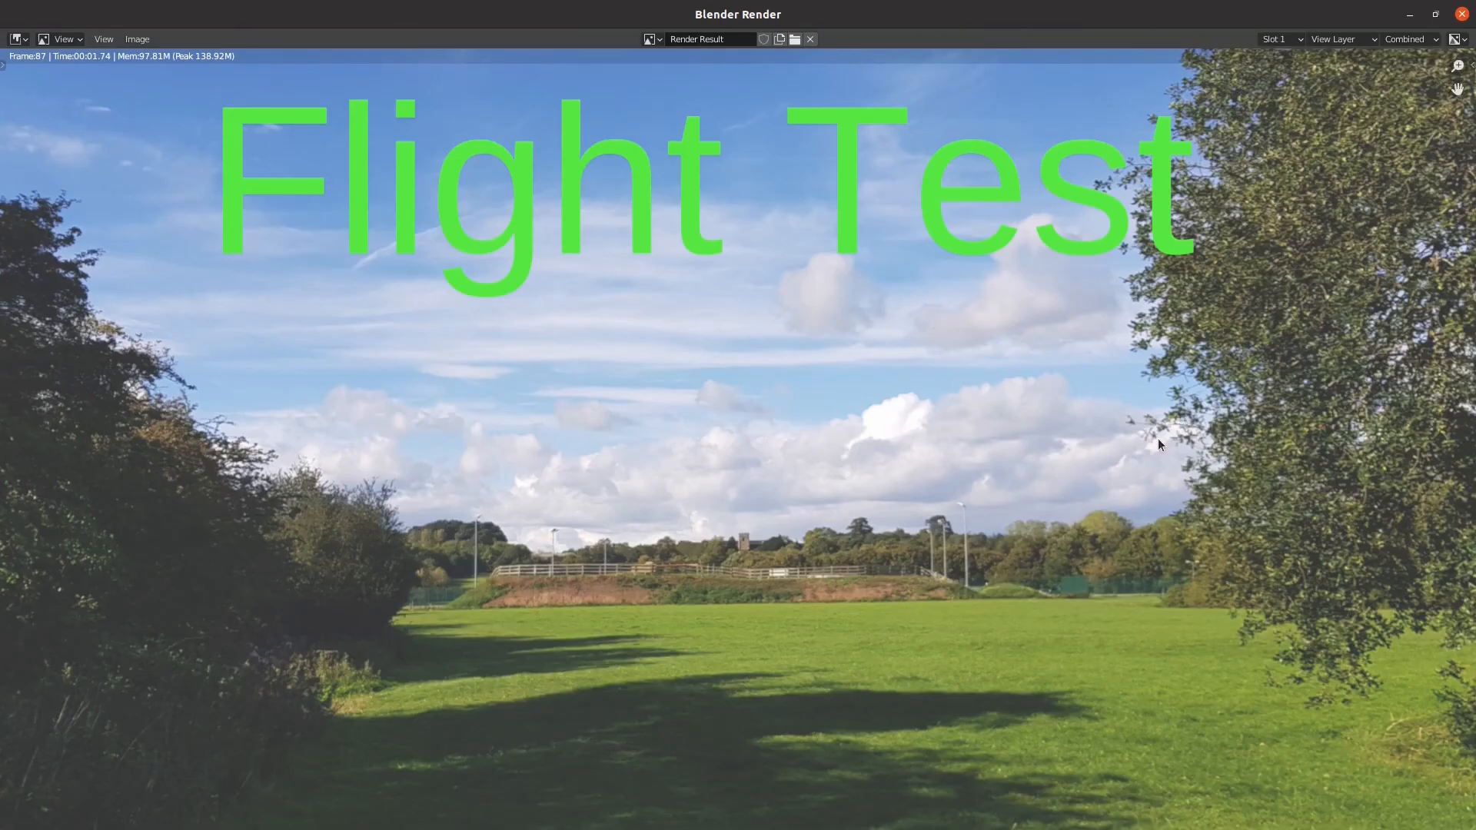
click(1462, 14)
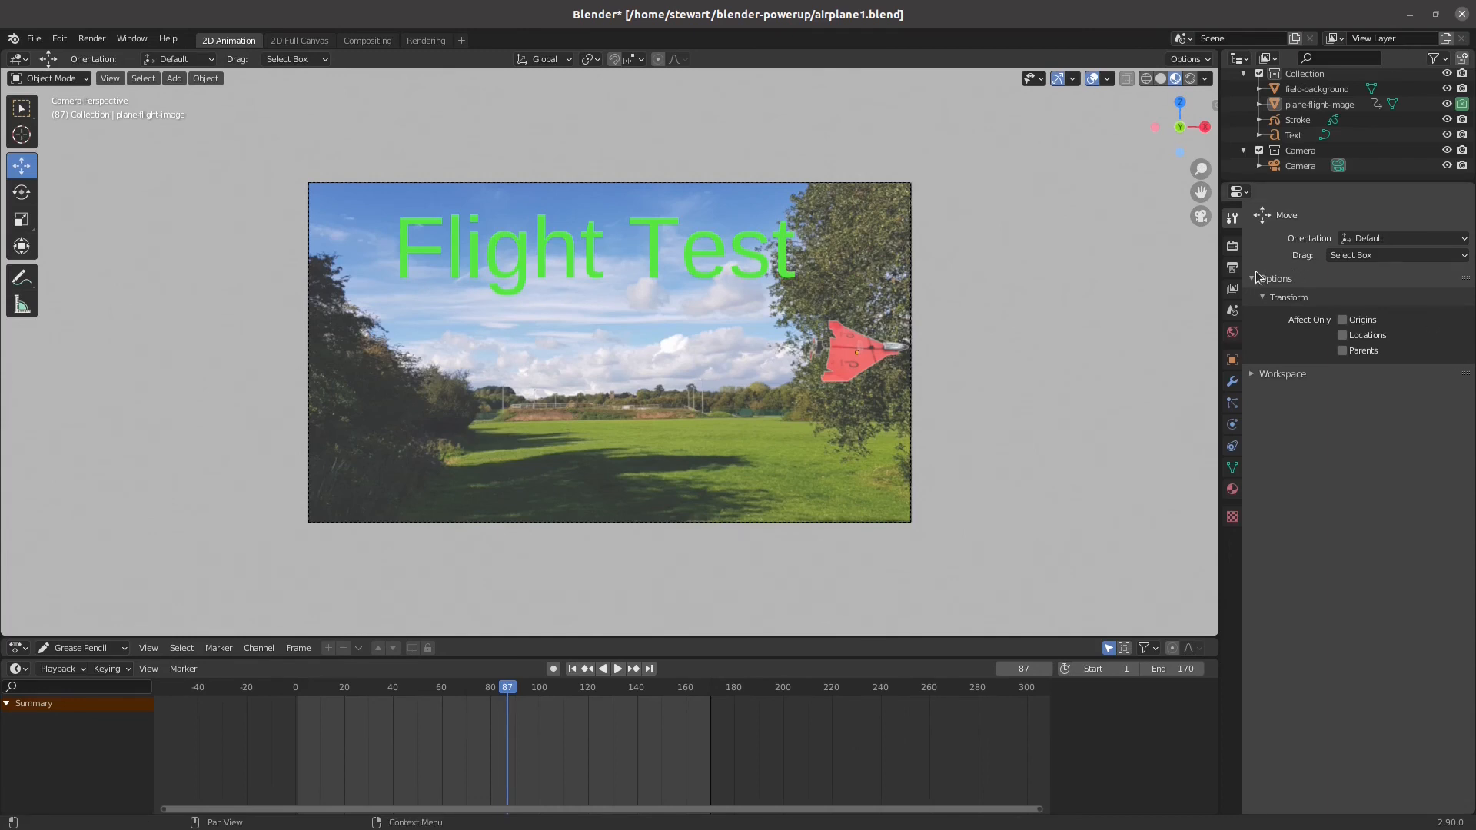
Set the render output folder to blender-powerup in the home directory
click(1233, 268)
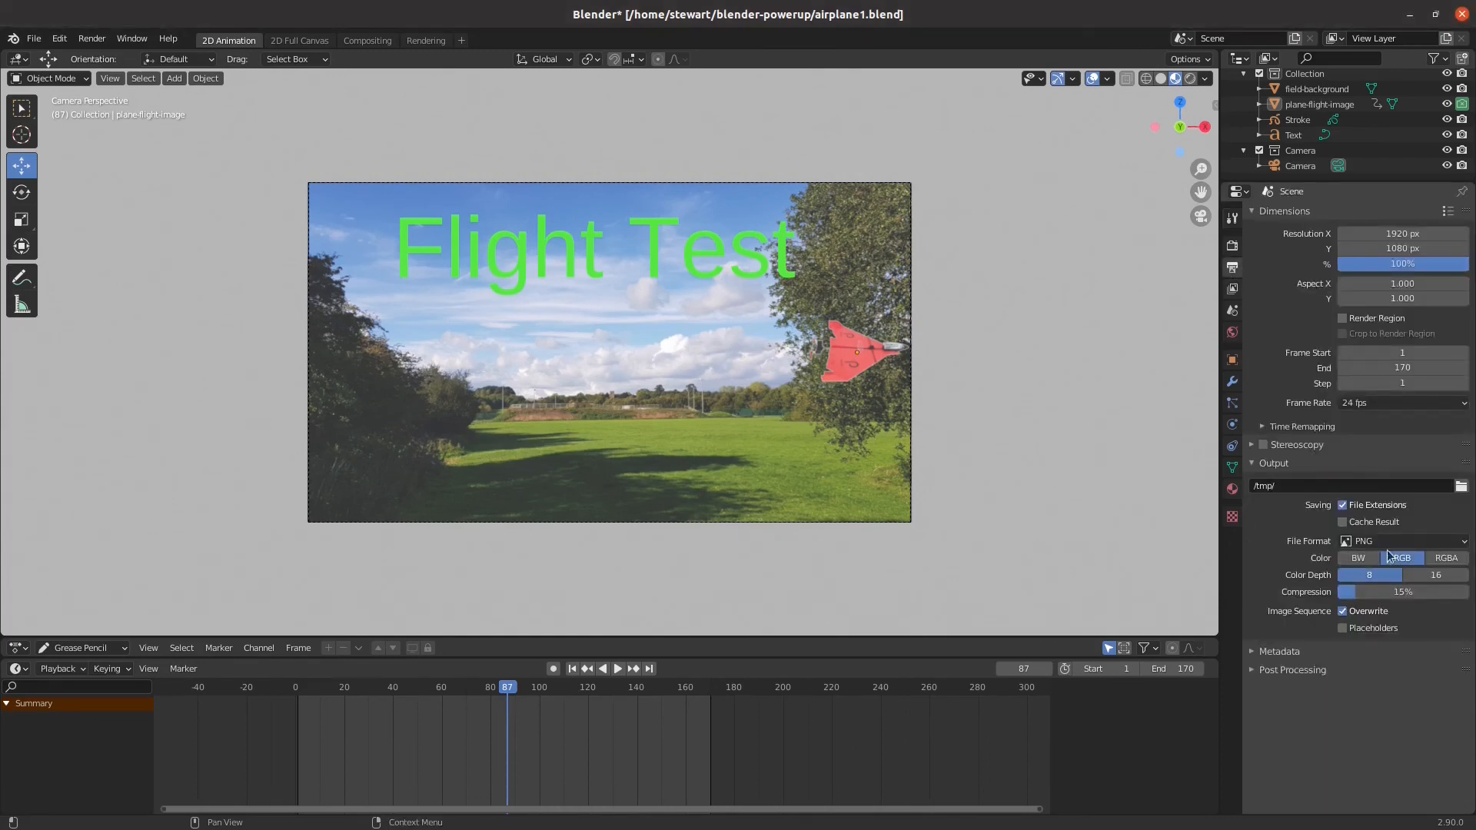
click(1284, 491)
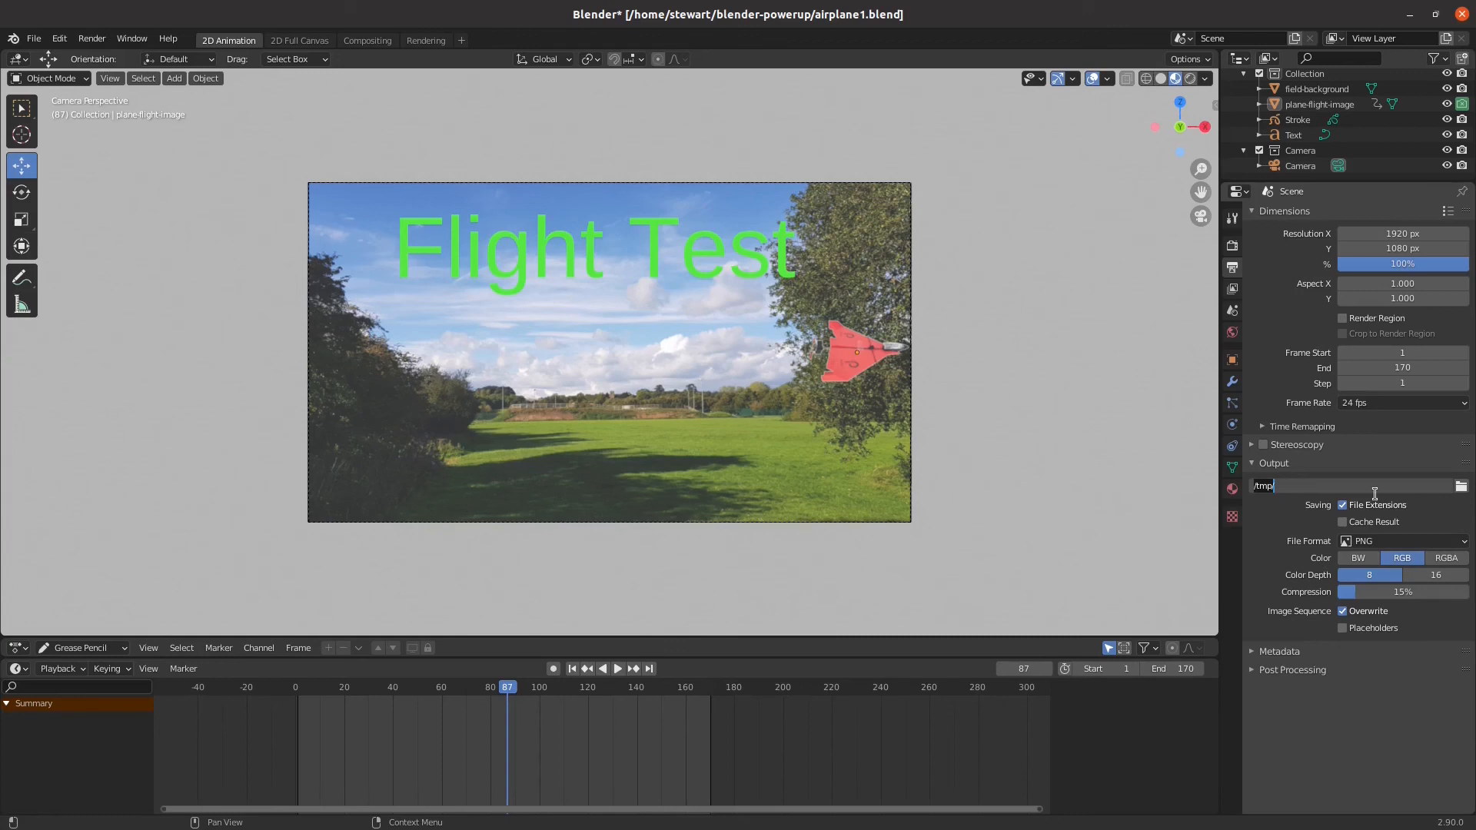
drag(1374, 491, 1173, 455)
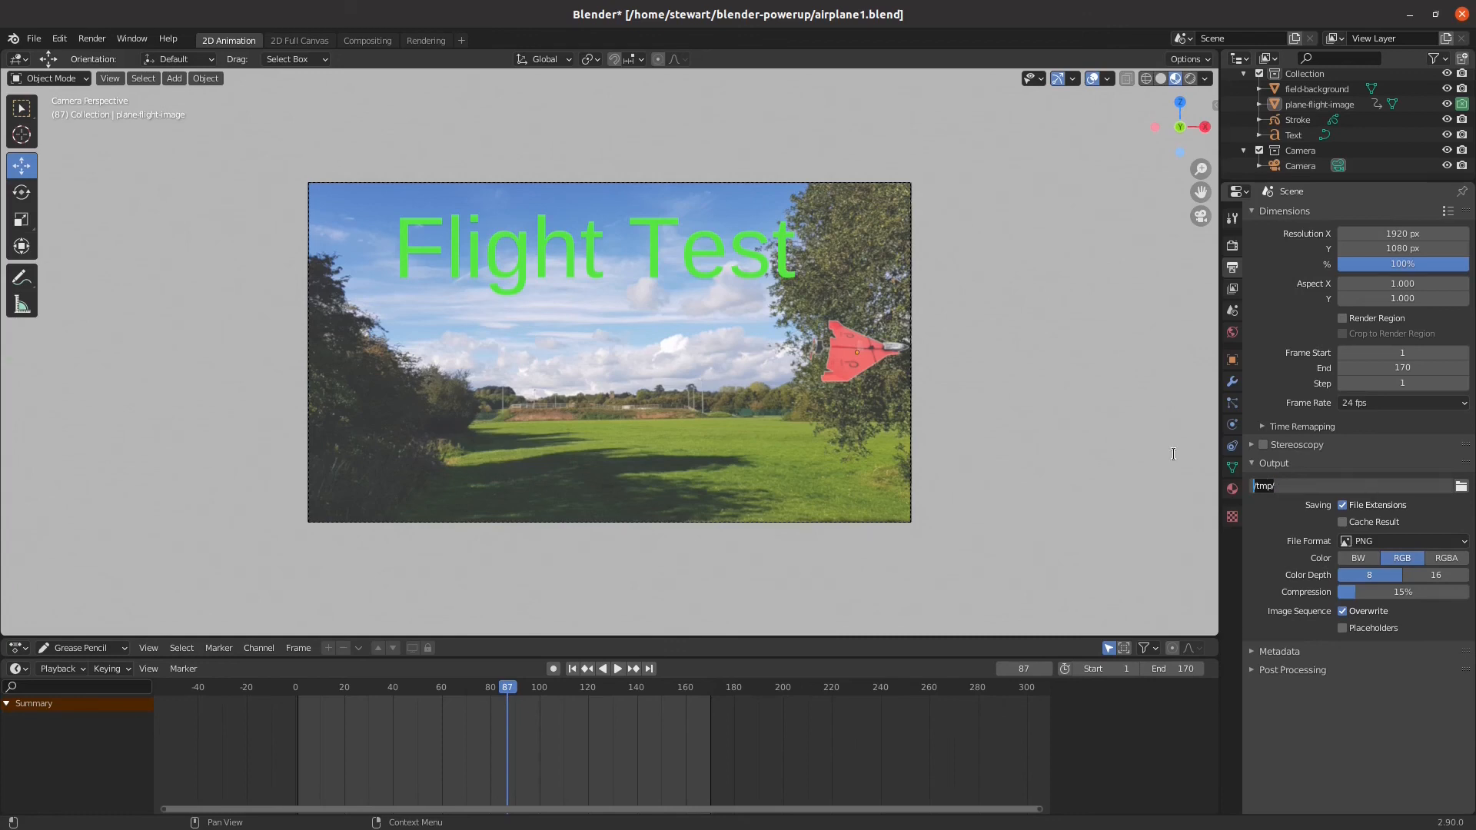
click(1461, 489)
click(1462, 489)
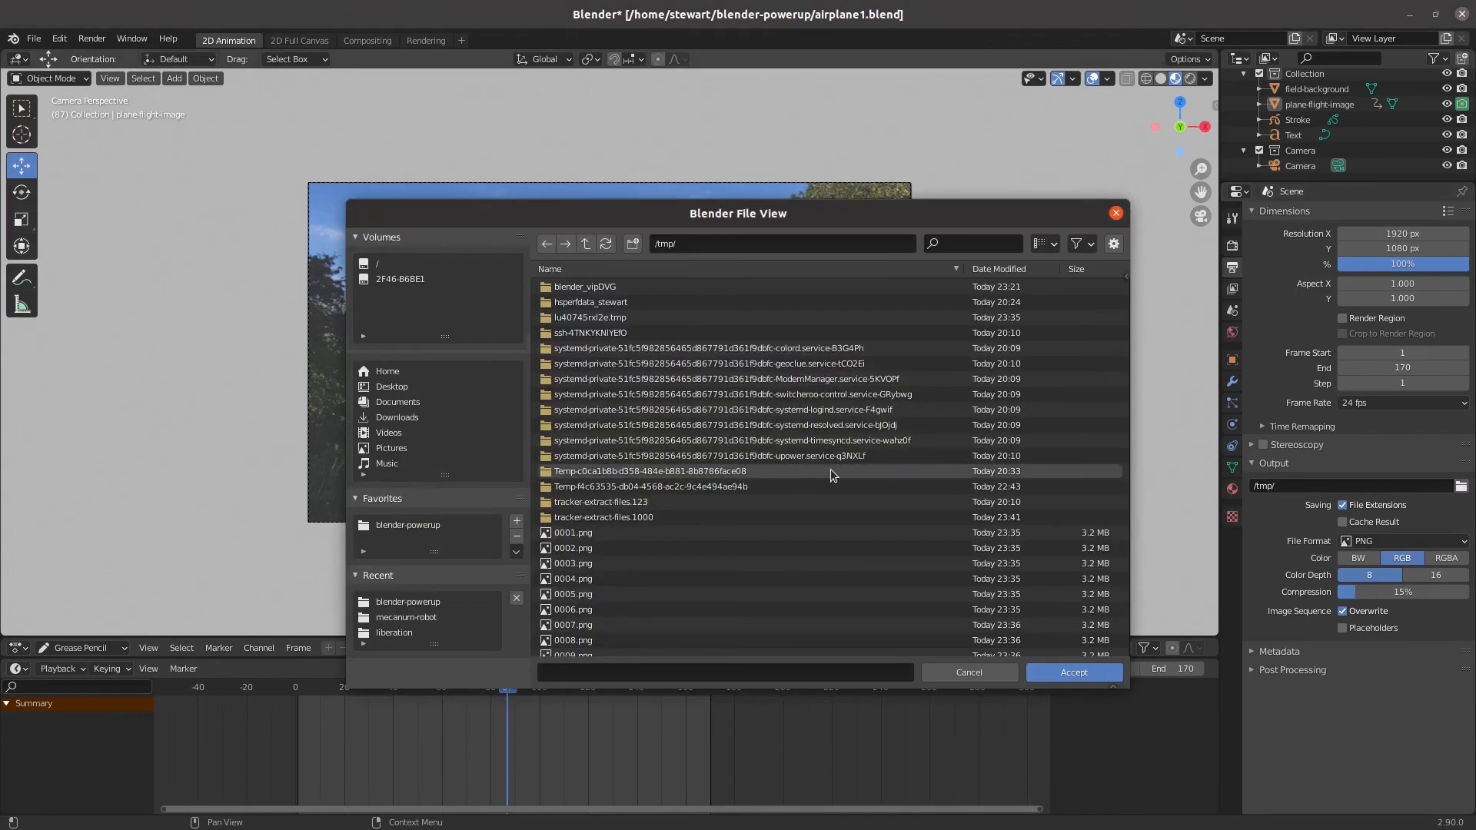
click(417, 604)
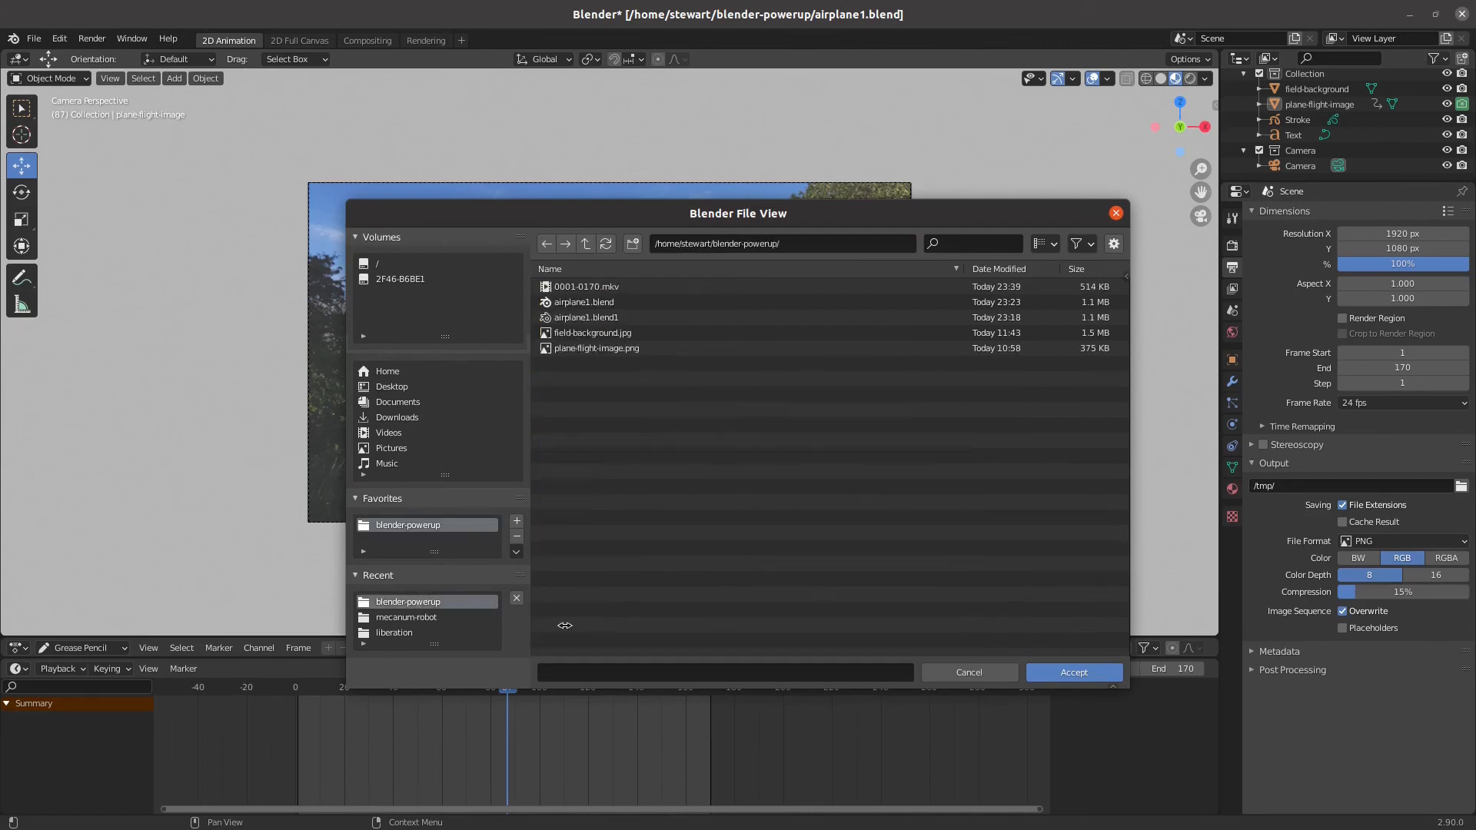
click(1066, 674)
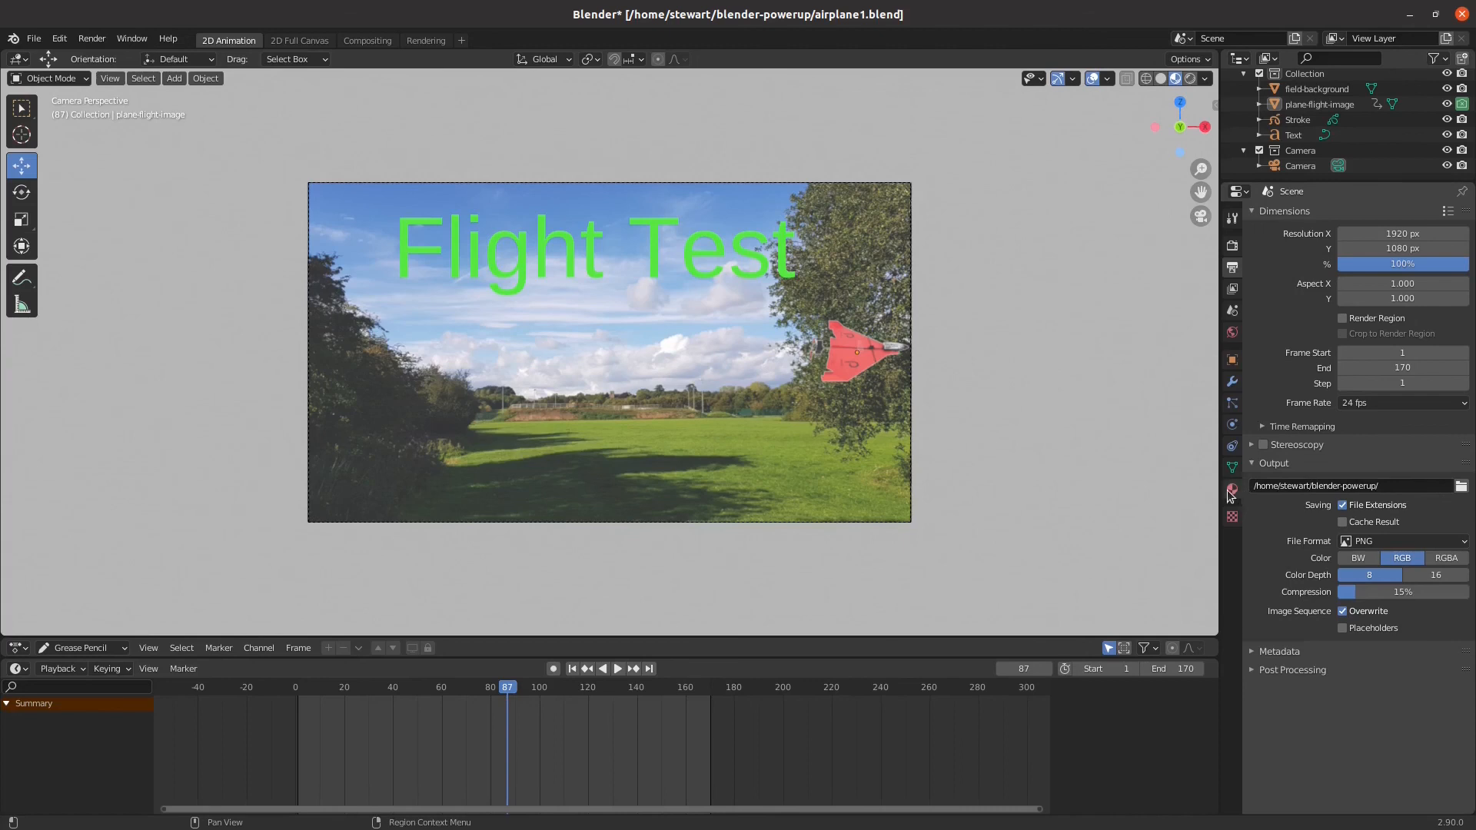
Set the output file format to FFmpeg video with an MPEG-4 container
click(1398, 543)
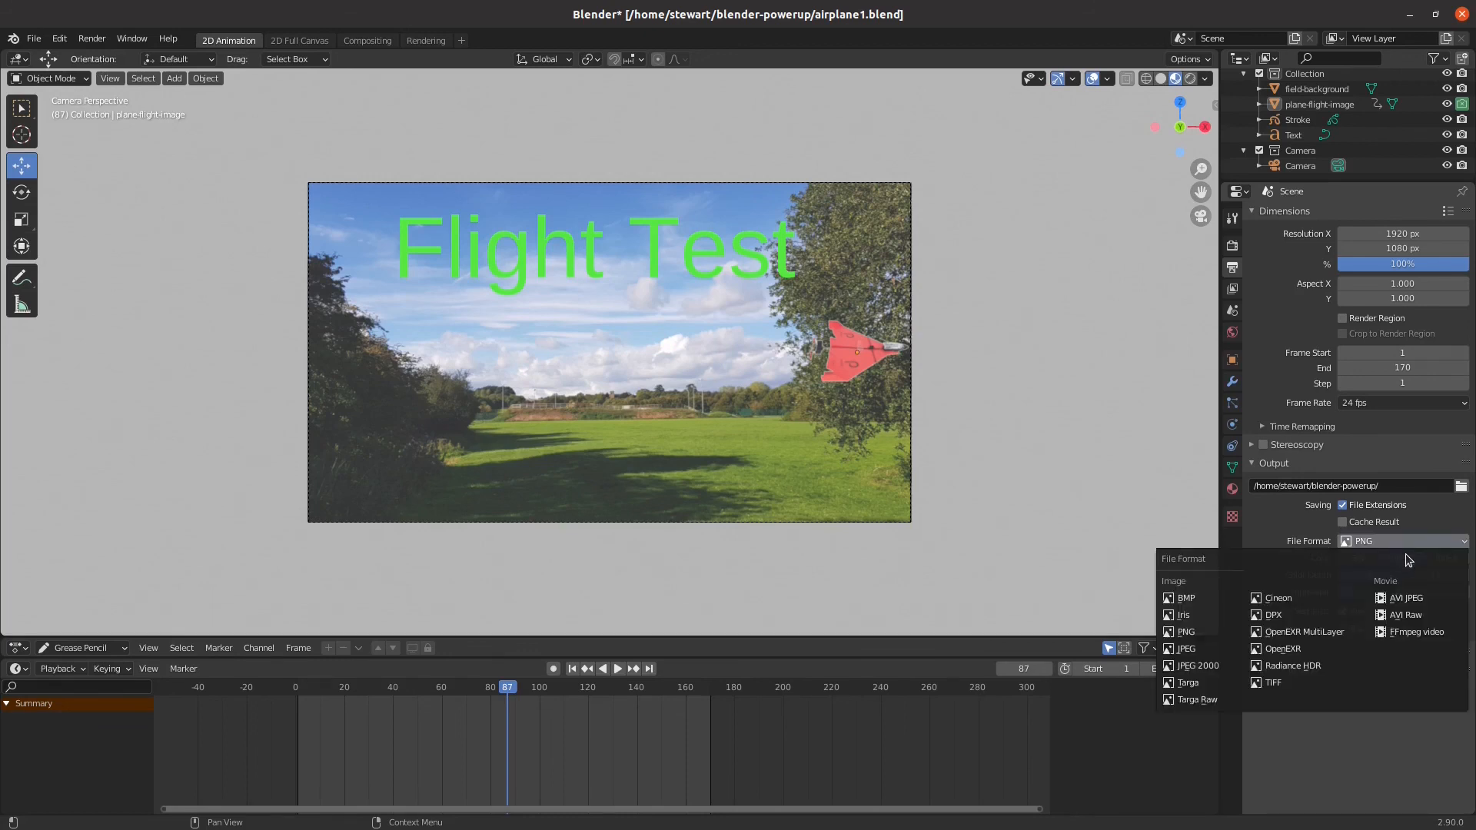
click(1424, 639)
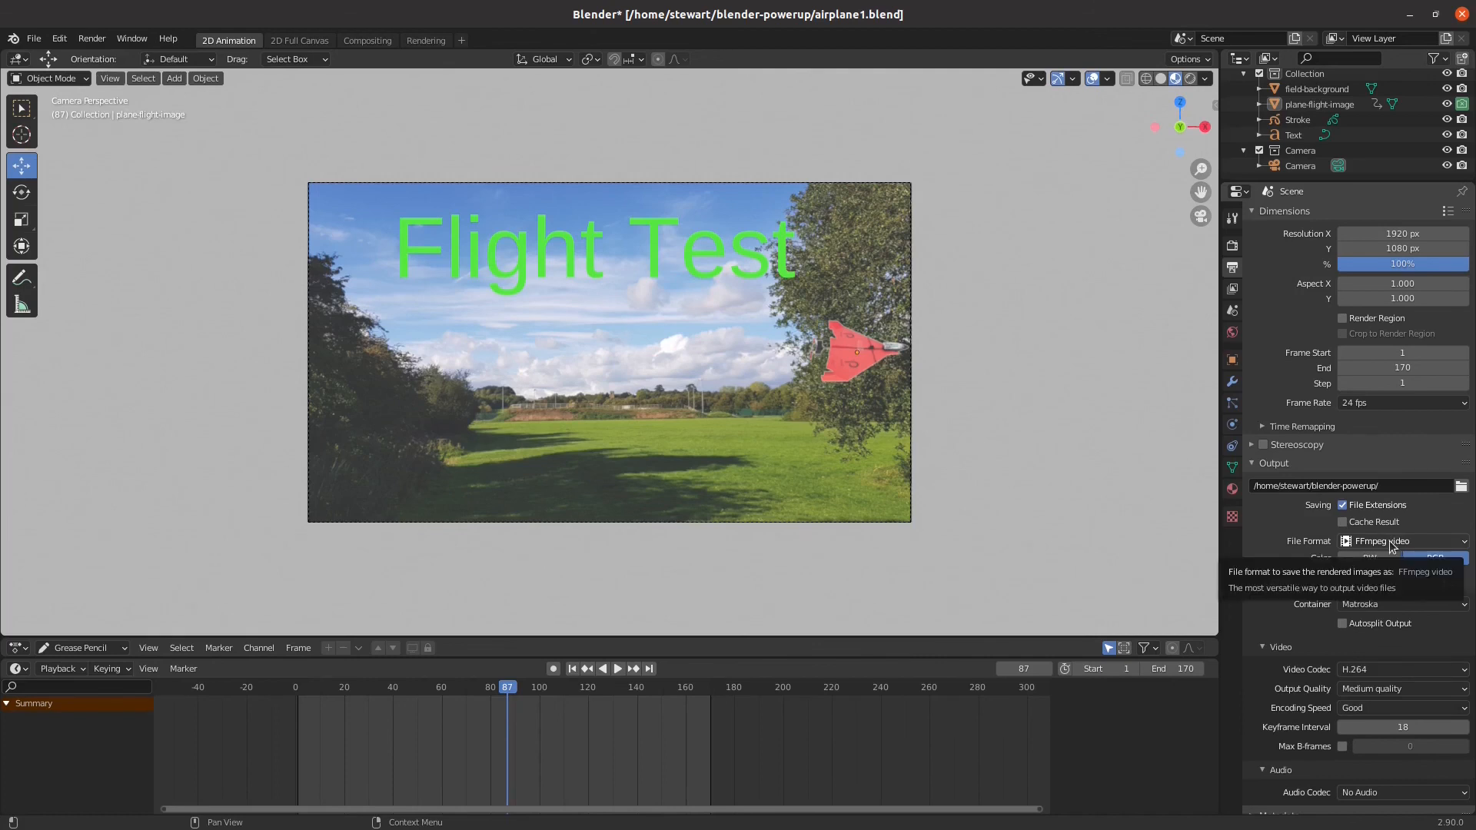
click(1395, 605)
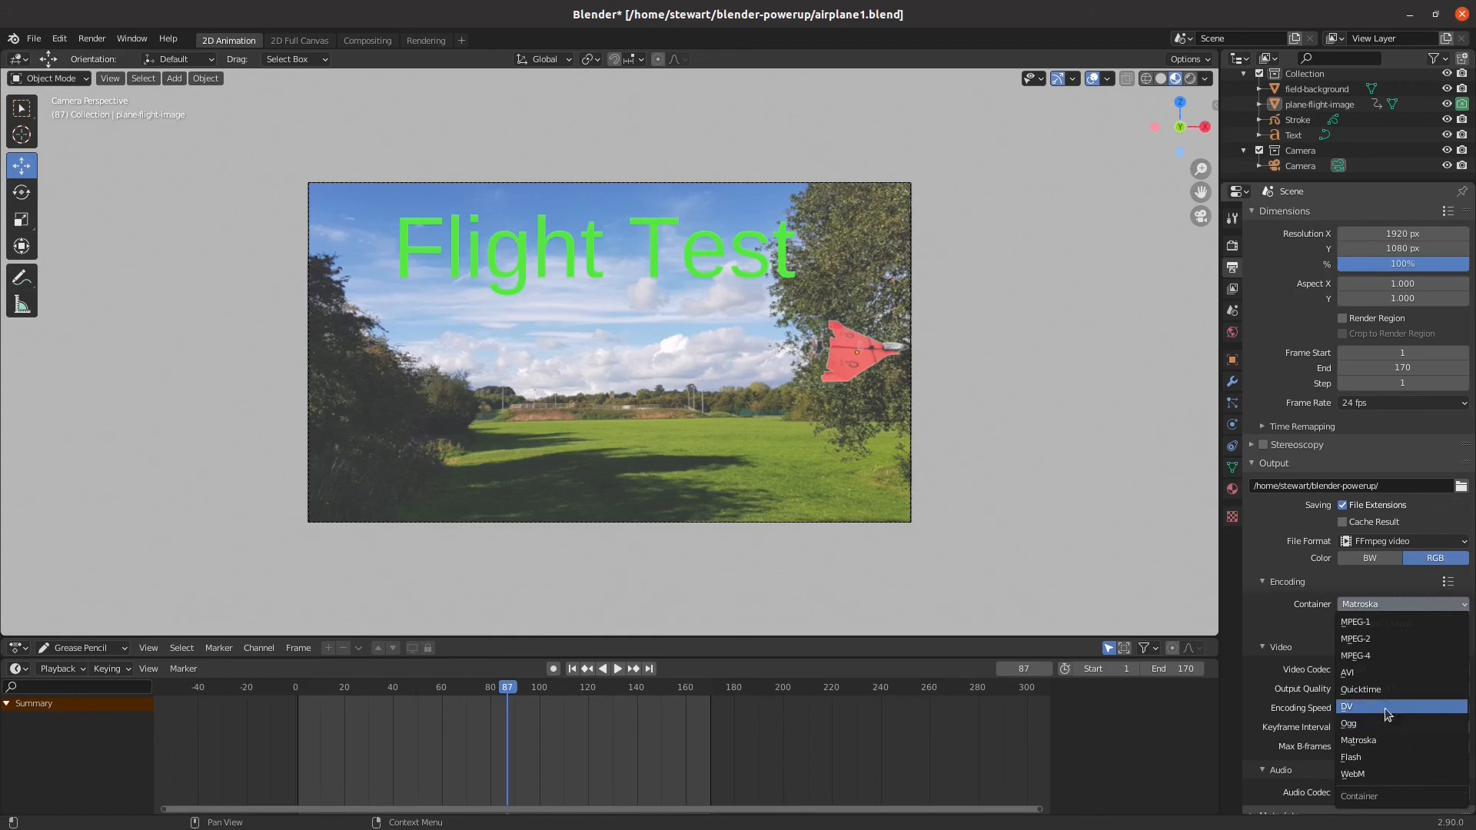
click(1387, 652)
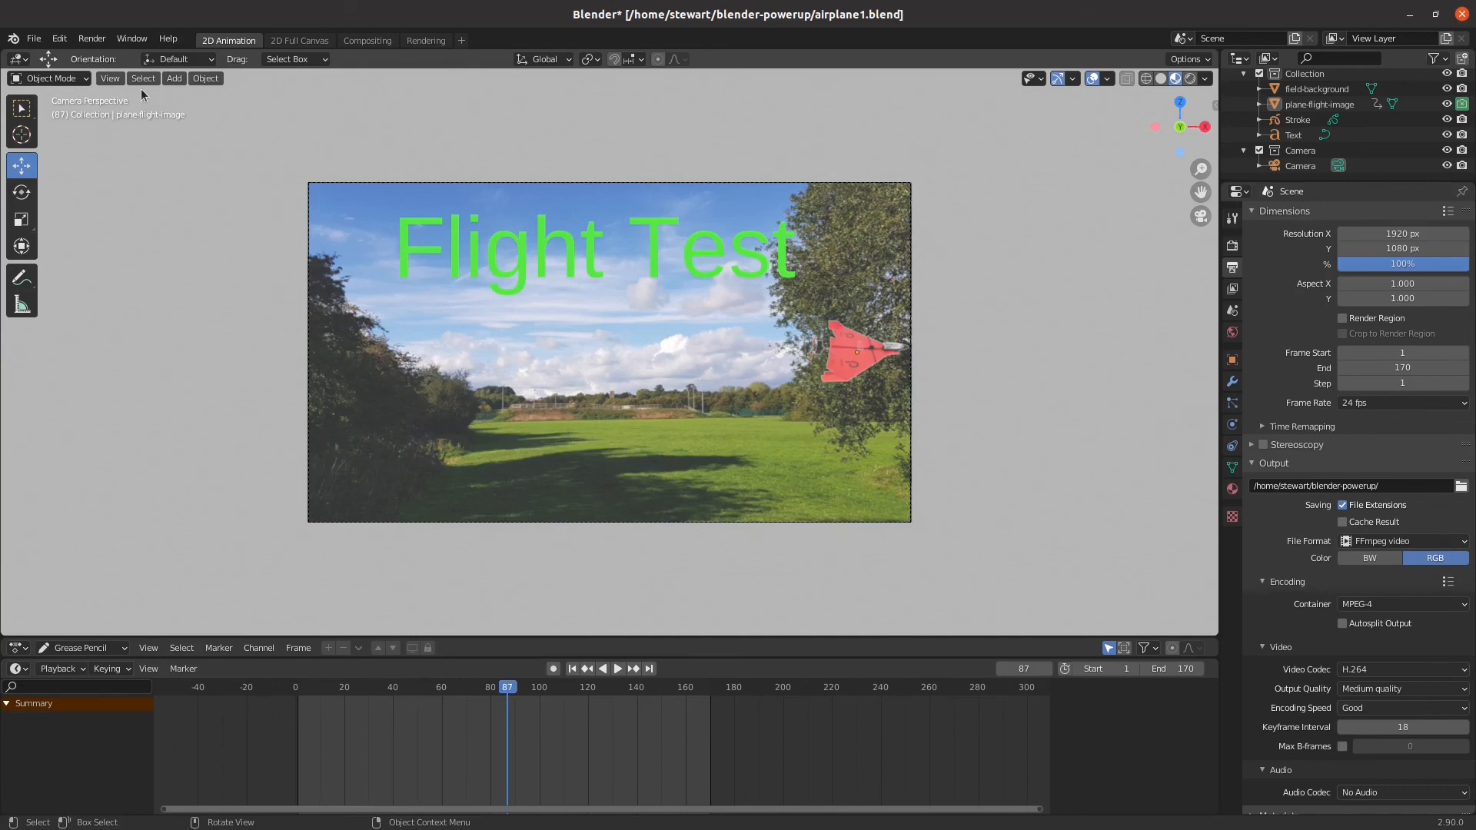
Render the full animation to the video file and close the render window
click(79, 40)
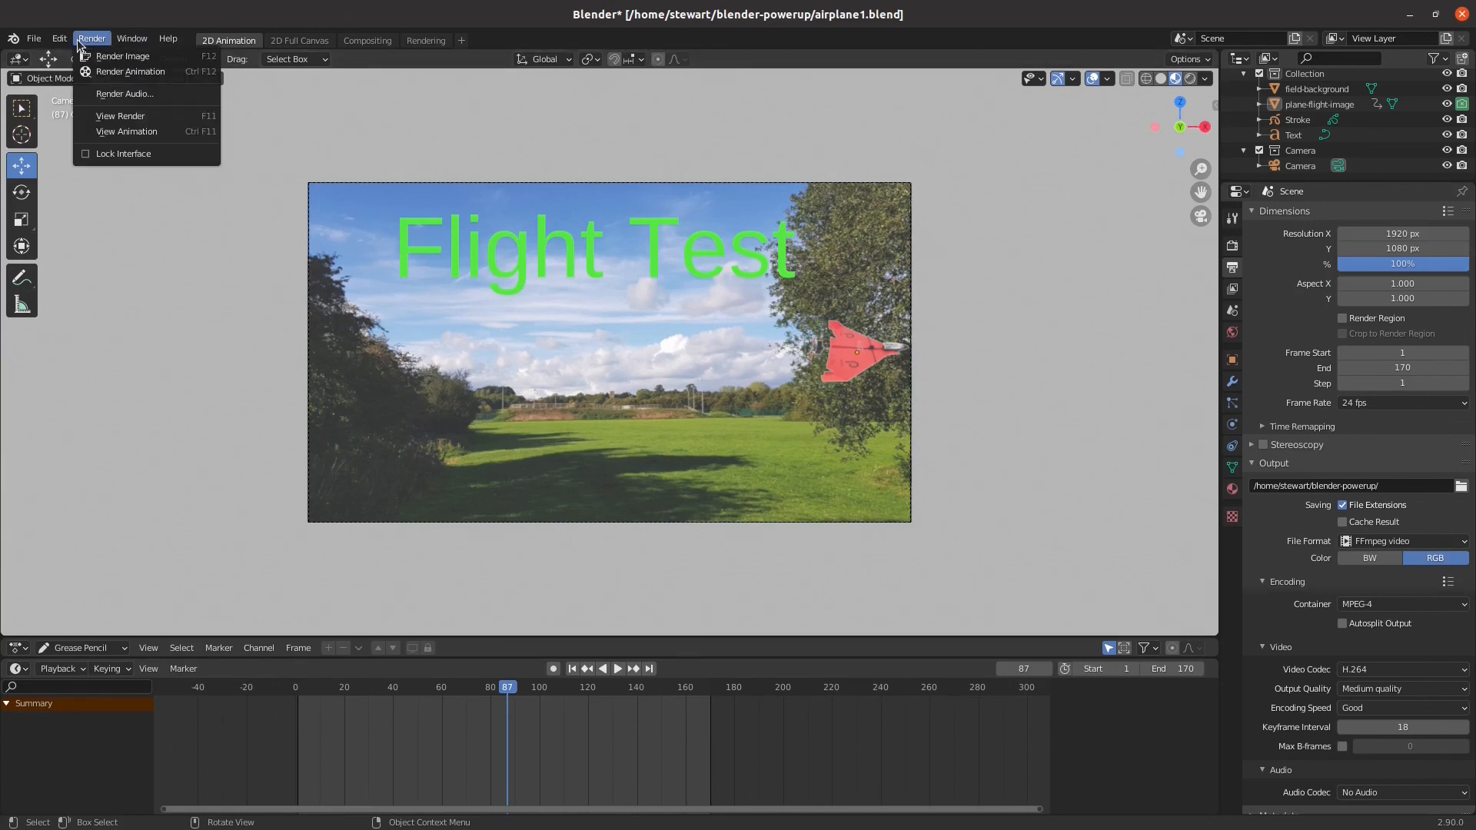
click(125, 70)
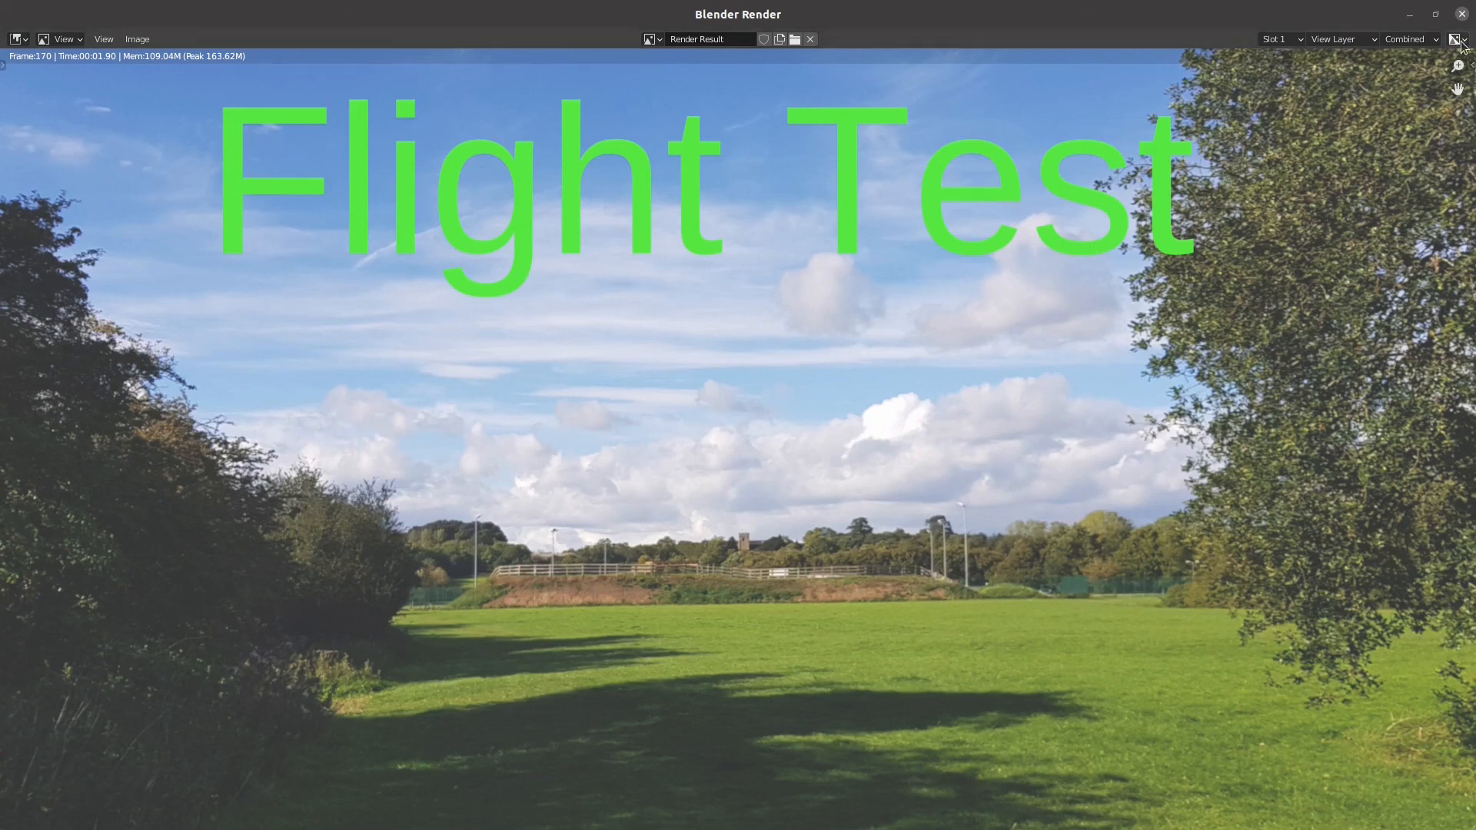
click(1462, 14)
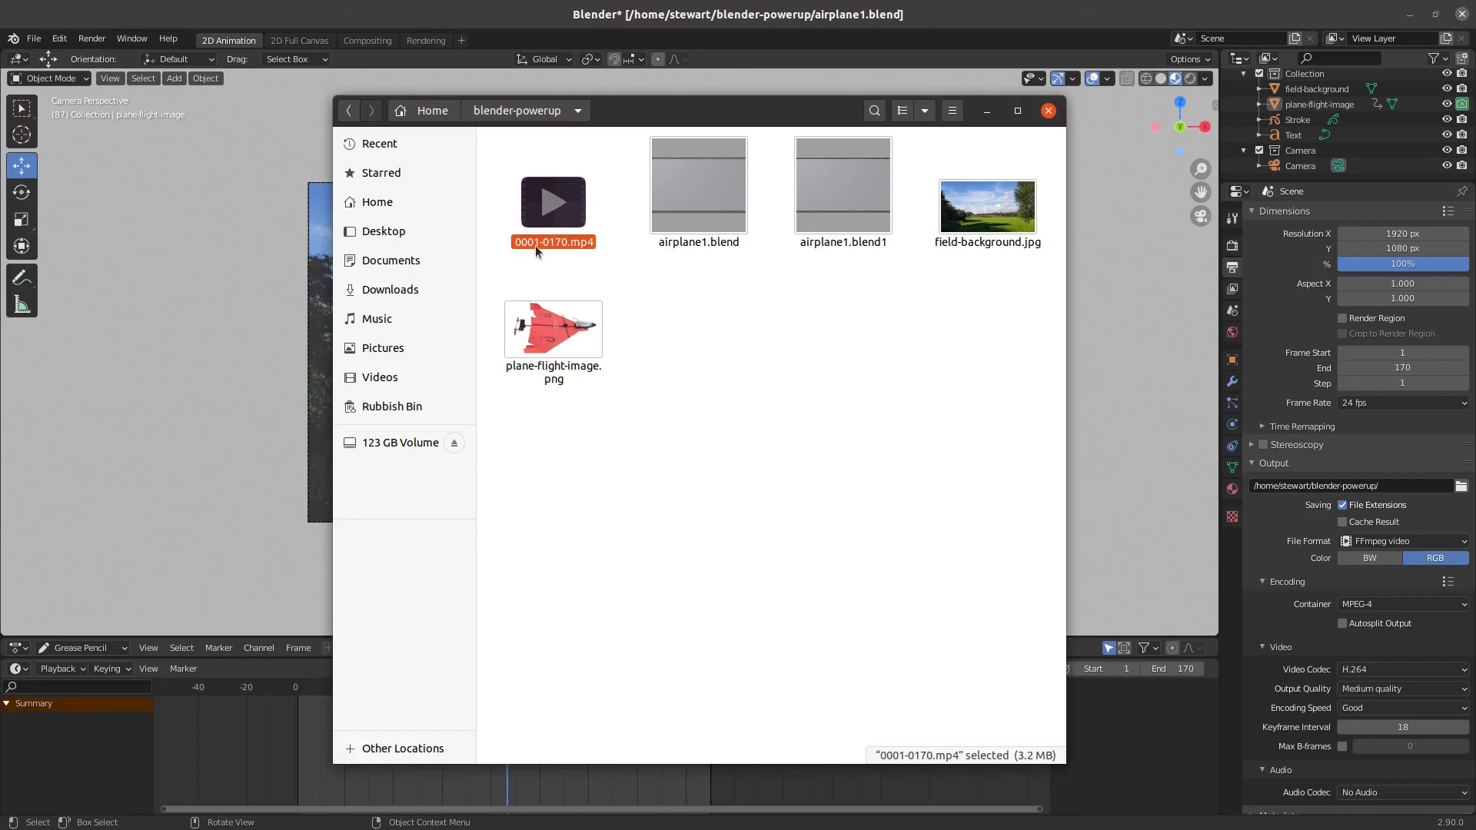
Play the rendered video 0001-0170.mp4 from the blender-powerup folder and close the video player
double_click(535, 246)
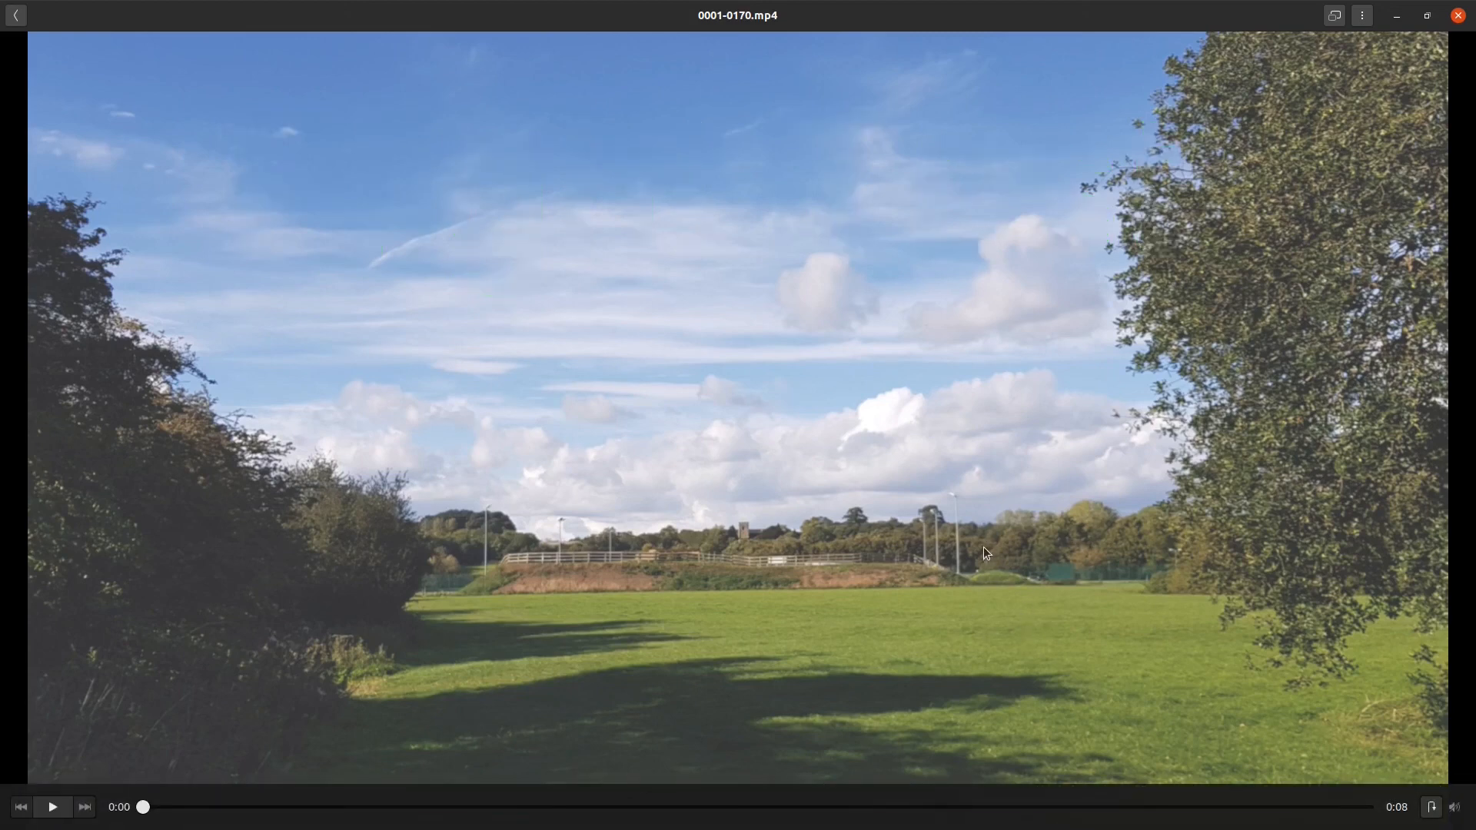
click(1459, 15)
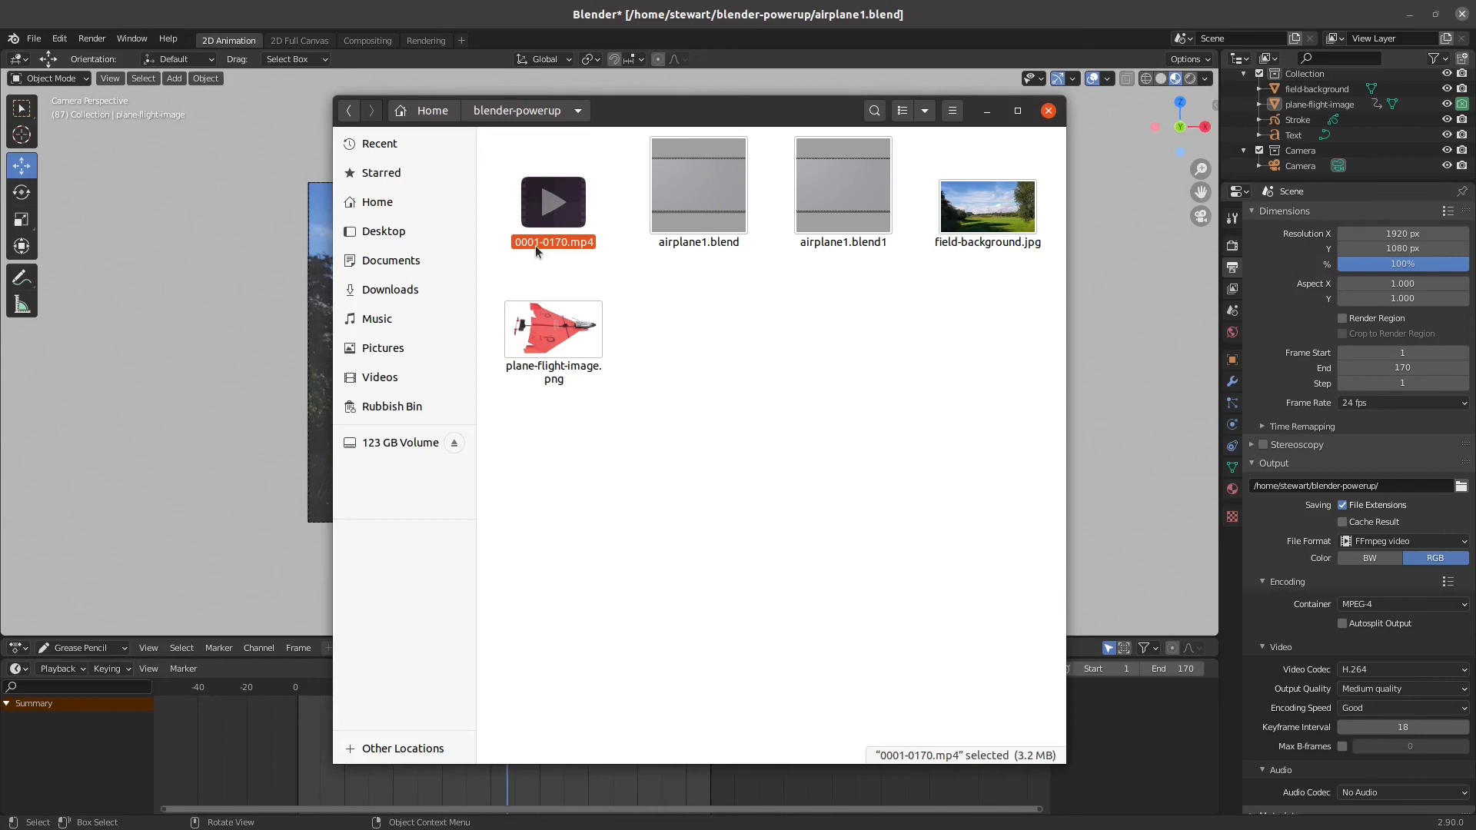